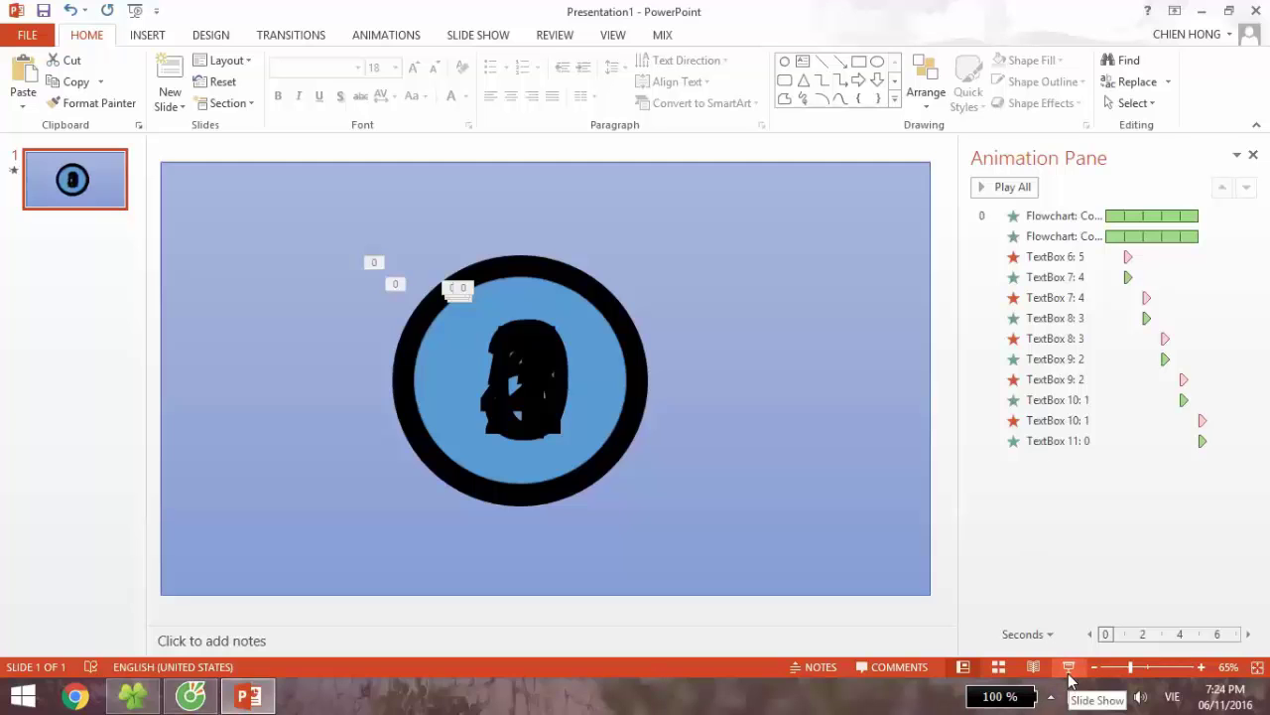
Step: Preview the slide show, then add a second slide and delete its placeholders to leave it blank
left_click(1068, 667)
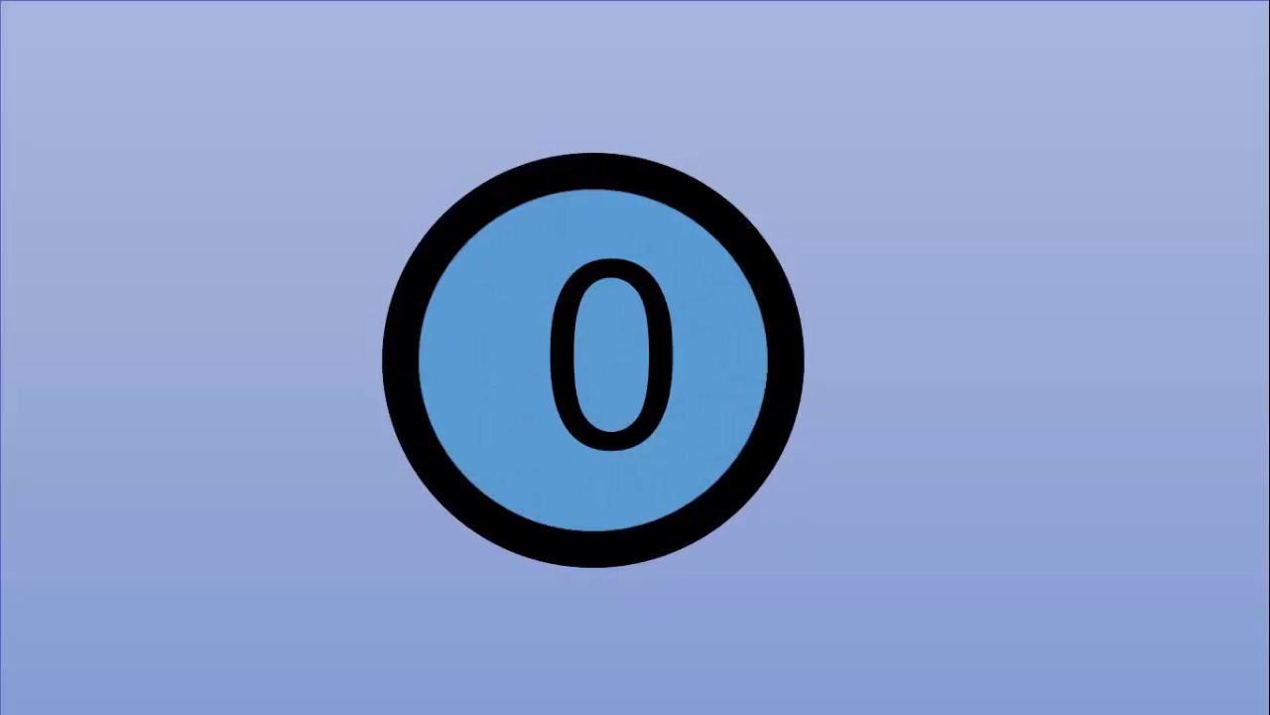
key("Escape")
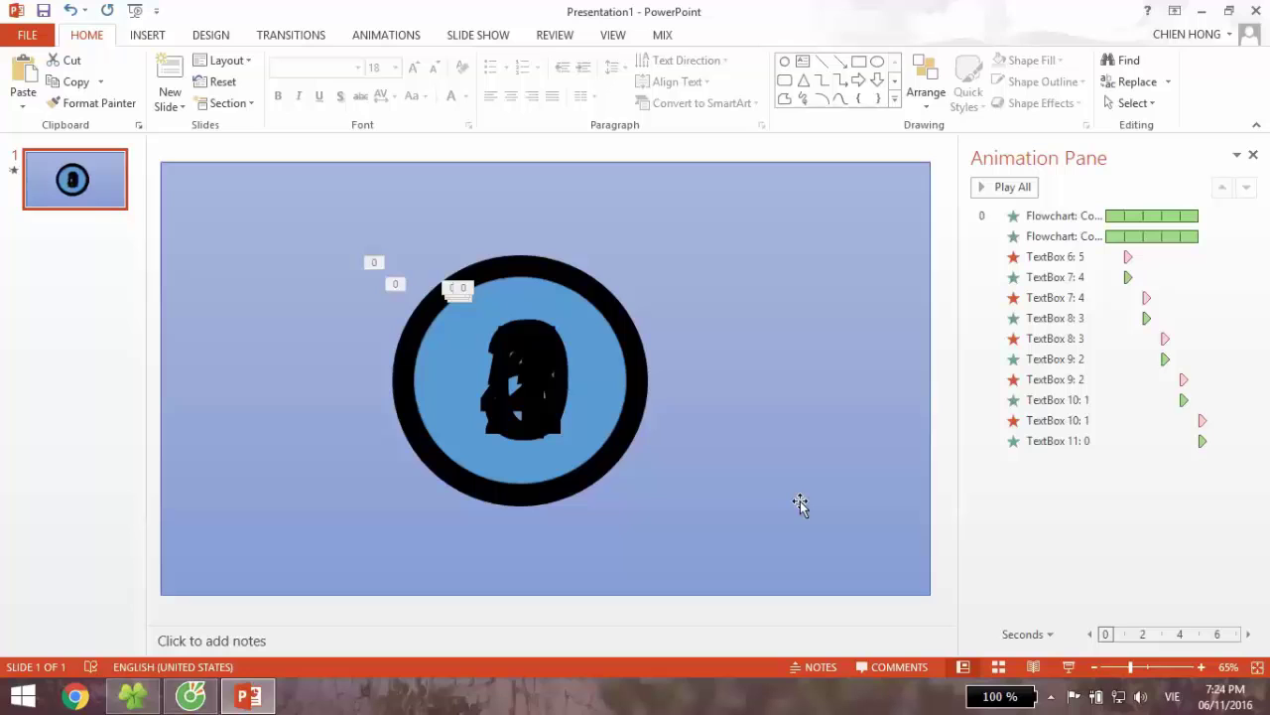
left_click(101, 201)
key("Return")
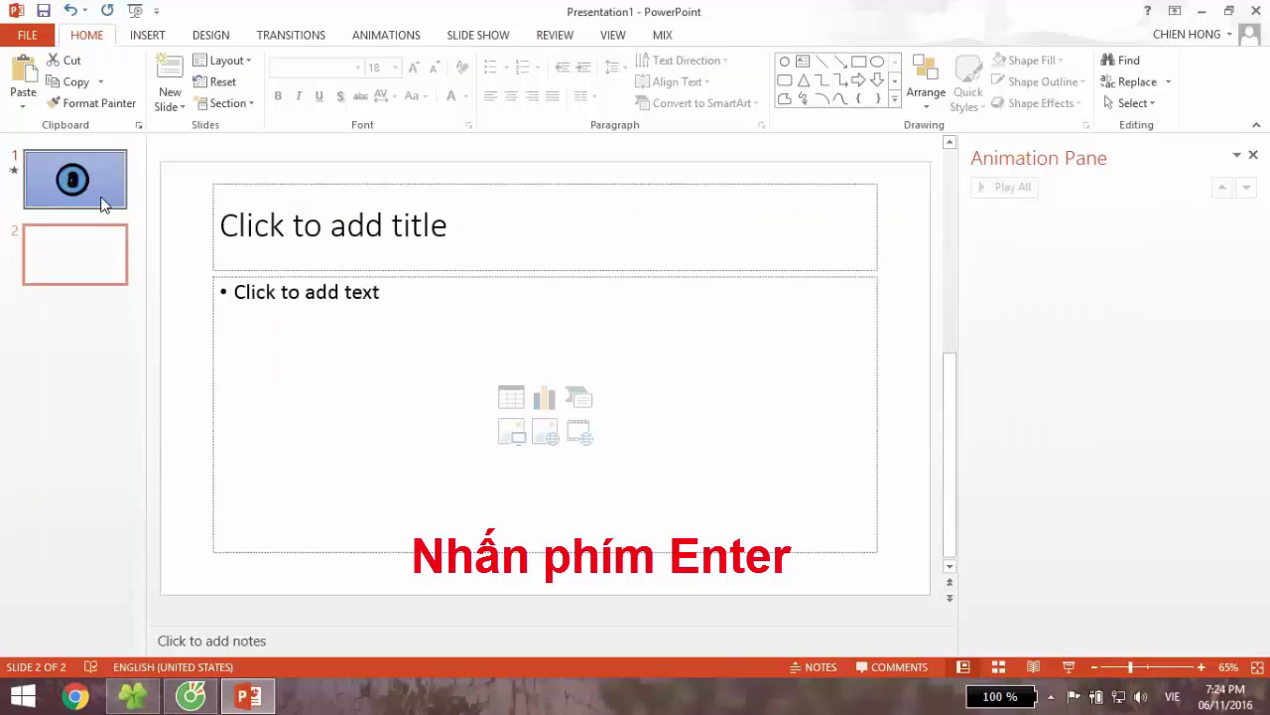
left_click(185, 328)
key("ctrl+a")
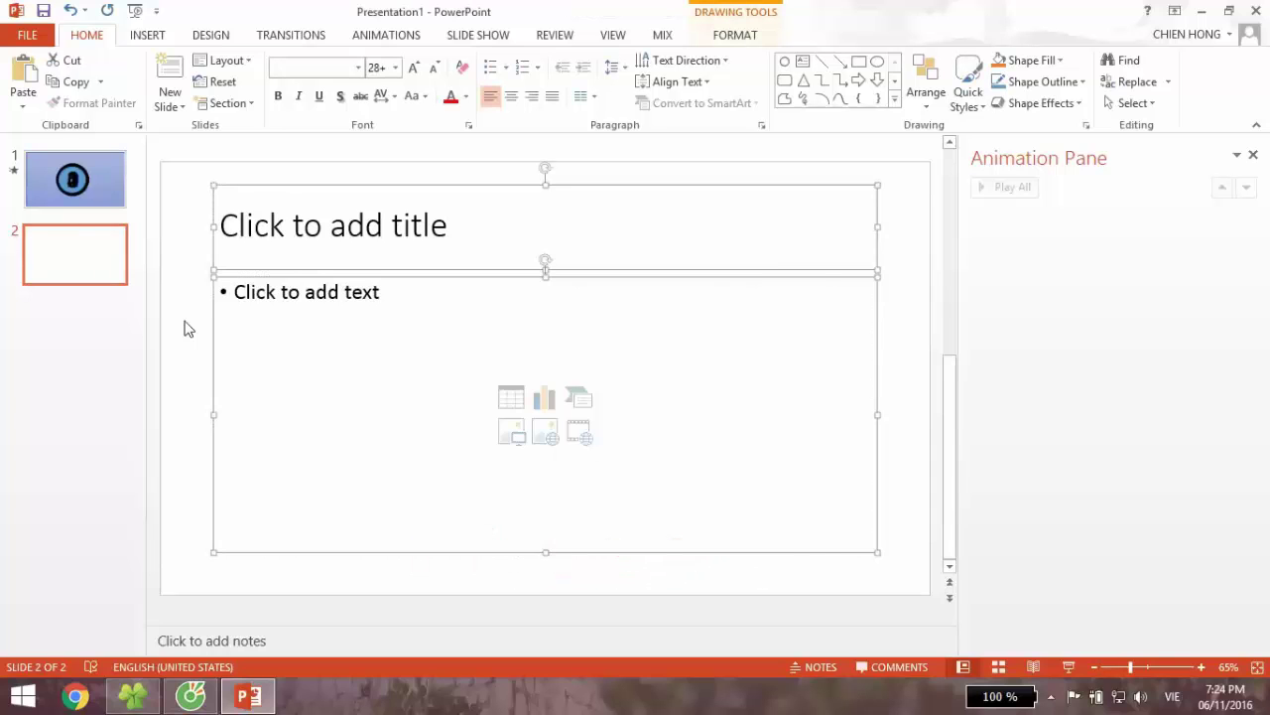
key("Delete")
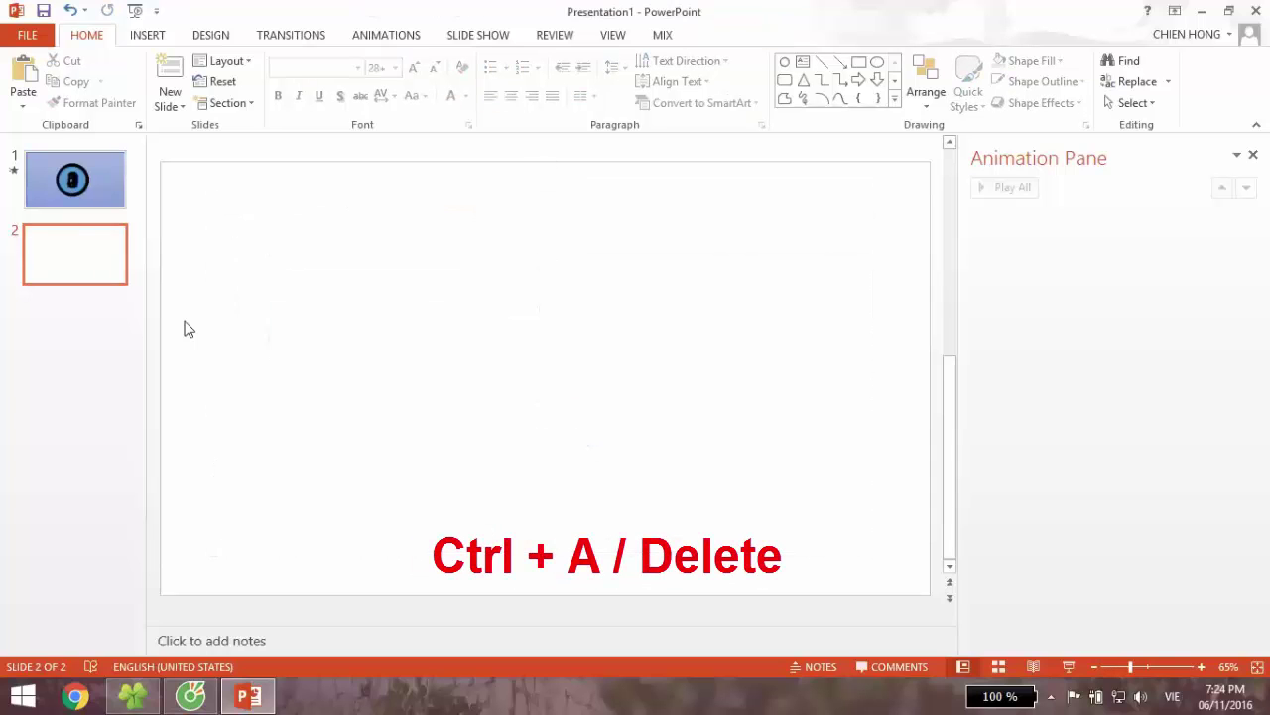
Step: Pick the Oval shape from the Insert Shapes gallery
left_click(149, 34)
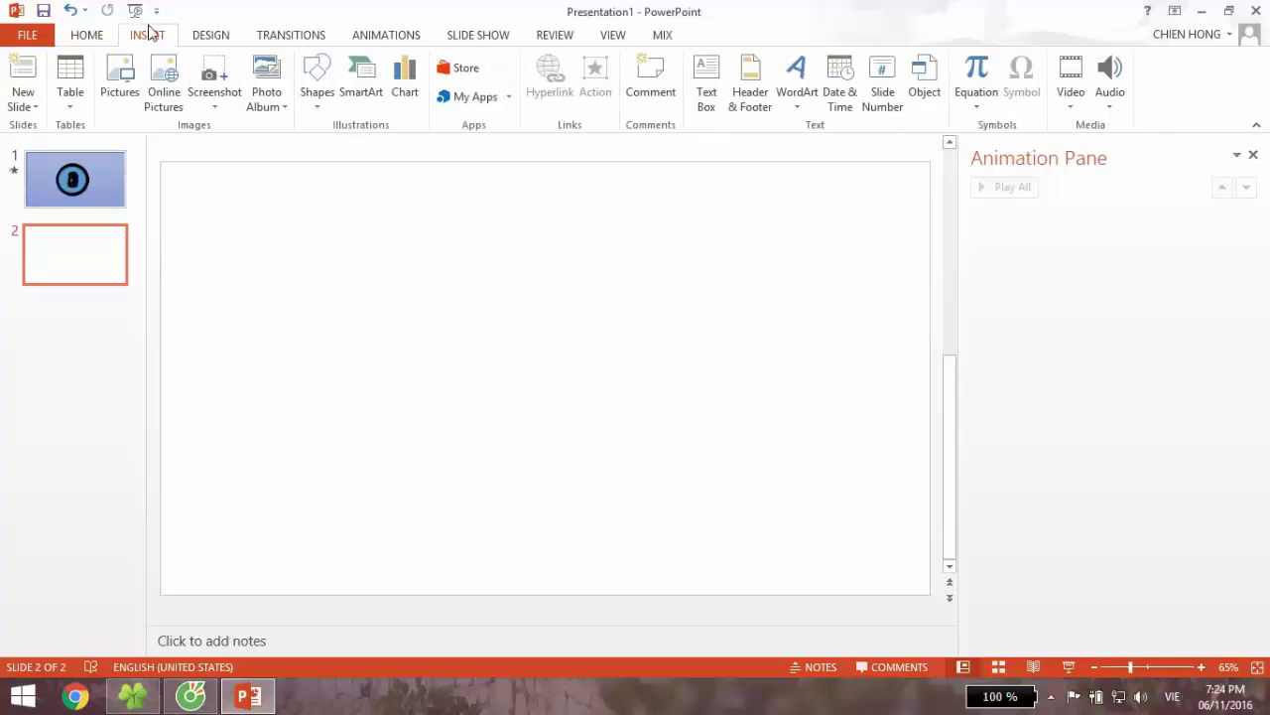
left_click(323, 110)
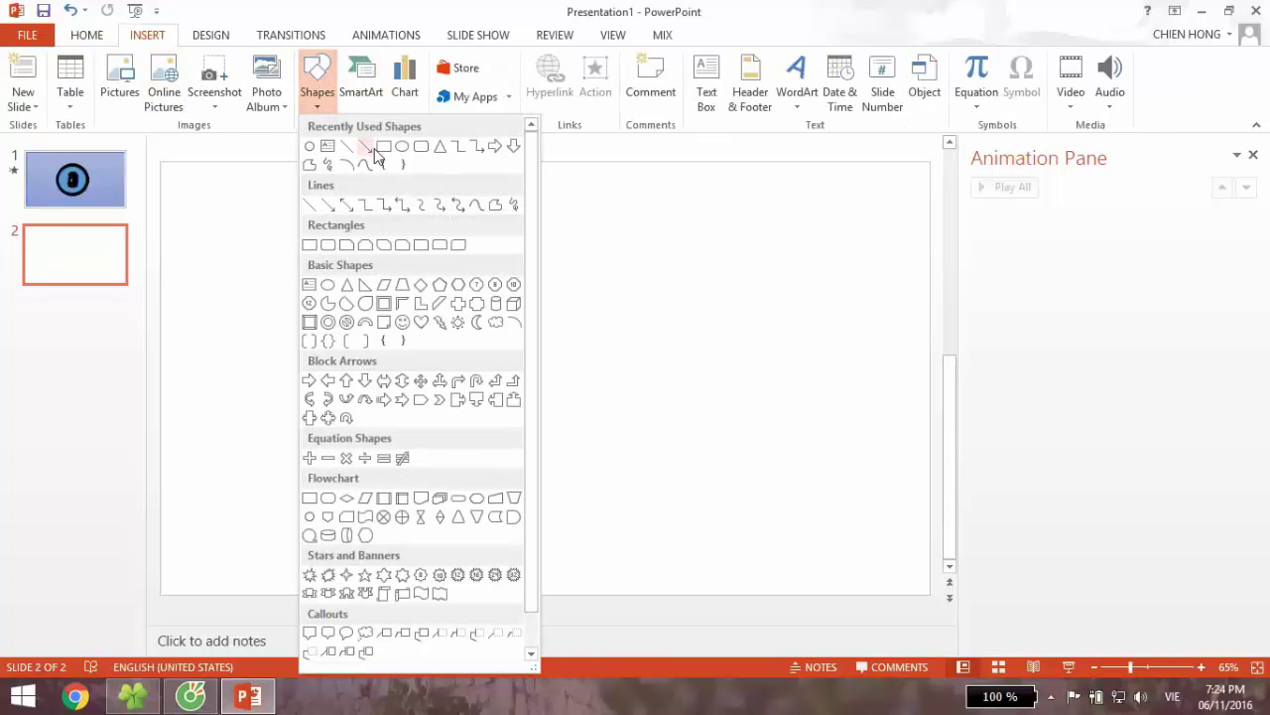
left_click(310, 146)
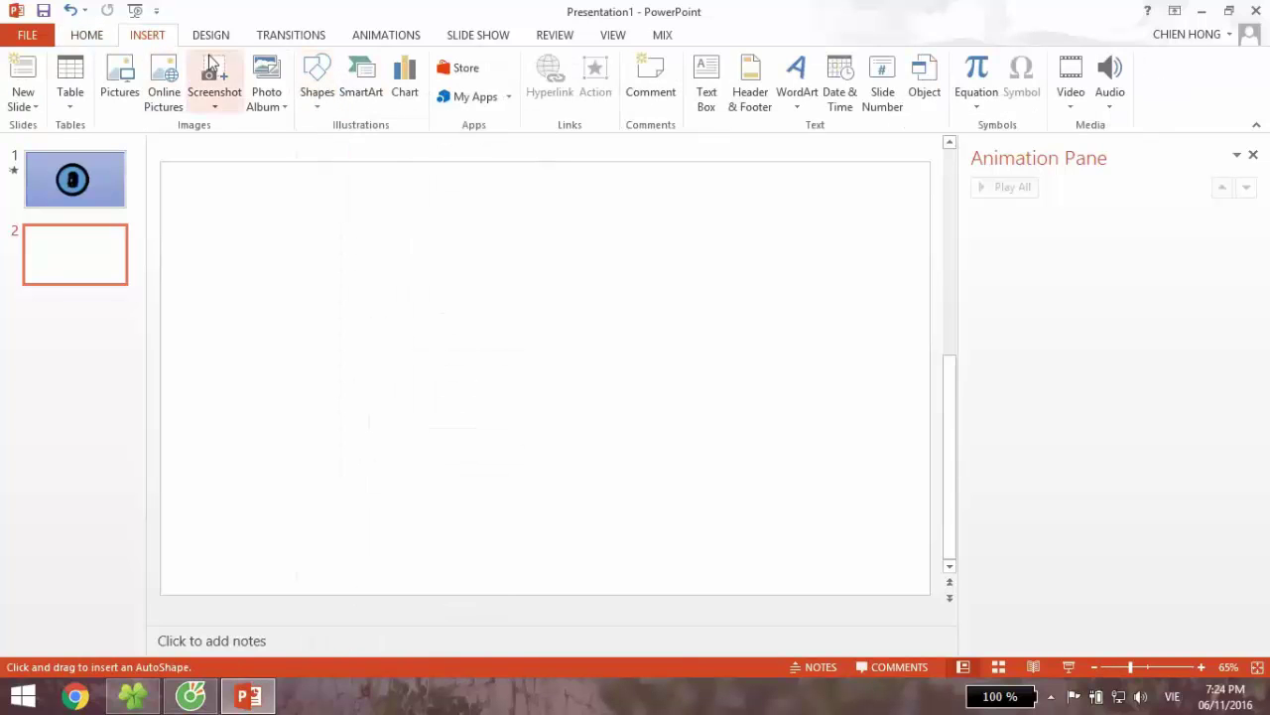
left_click(314, 109)
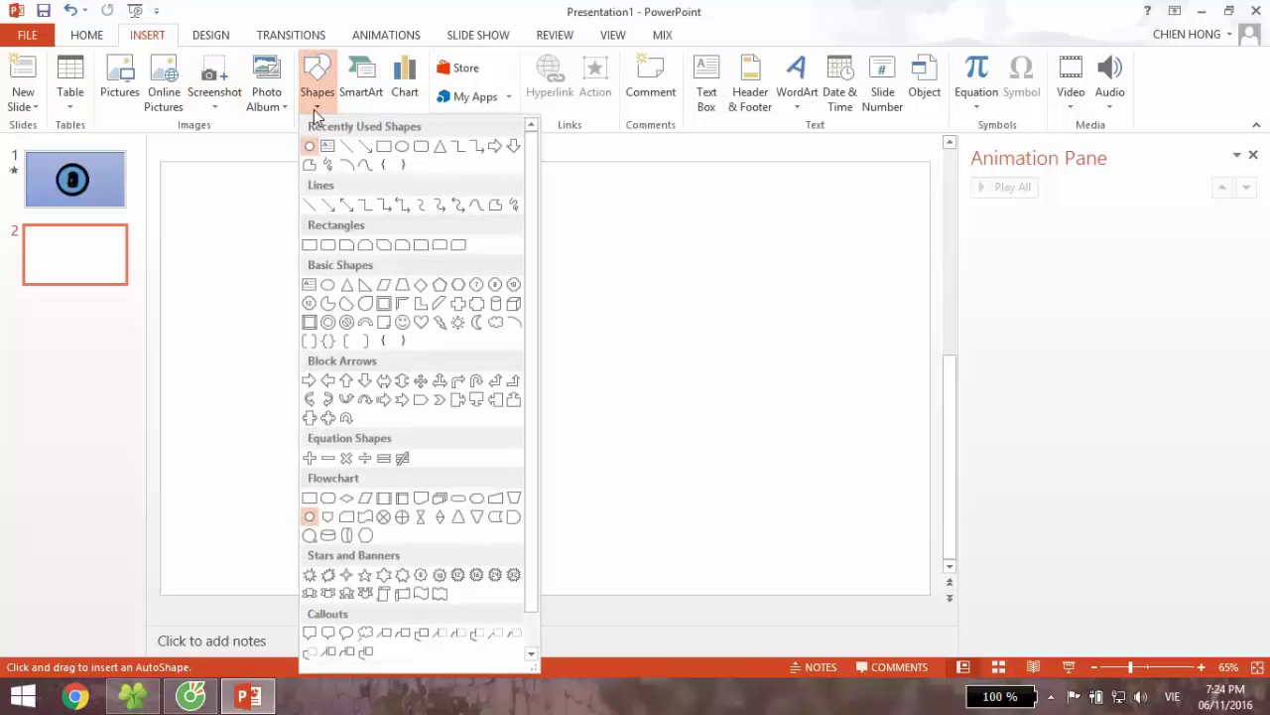
key("Escape")
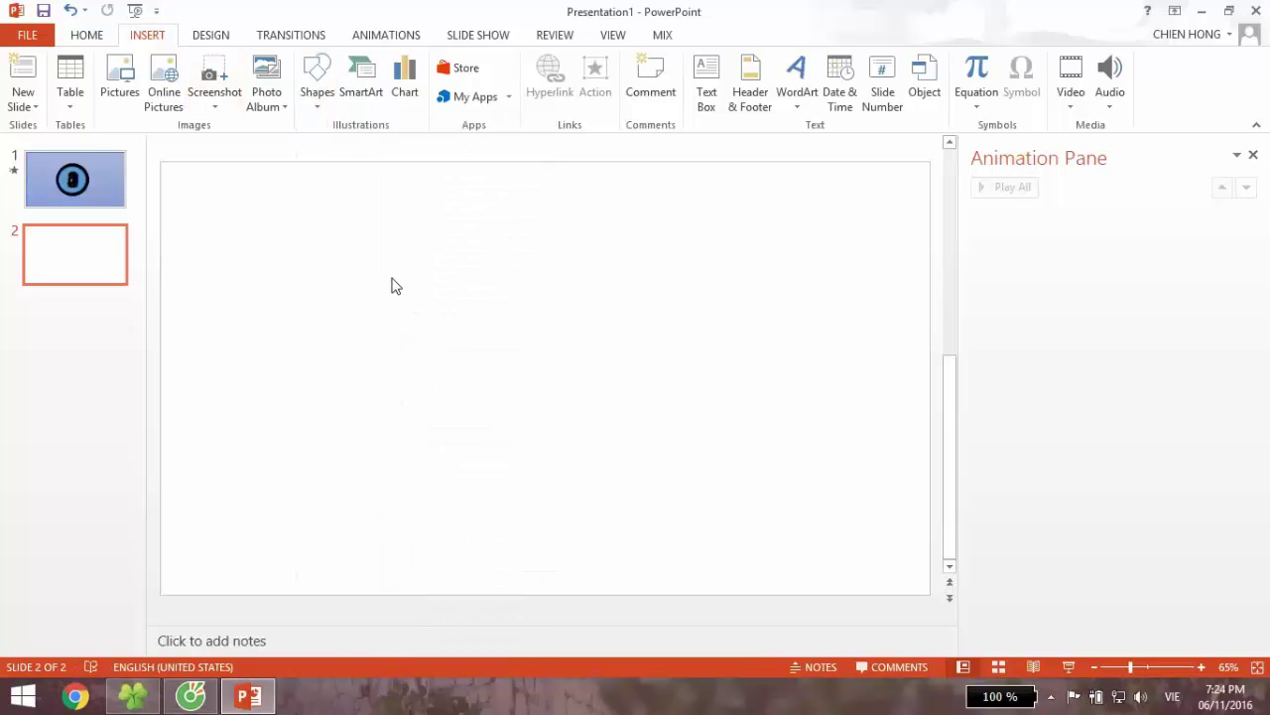
left_click(314, 109)
left_click(308, 144)
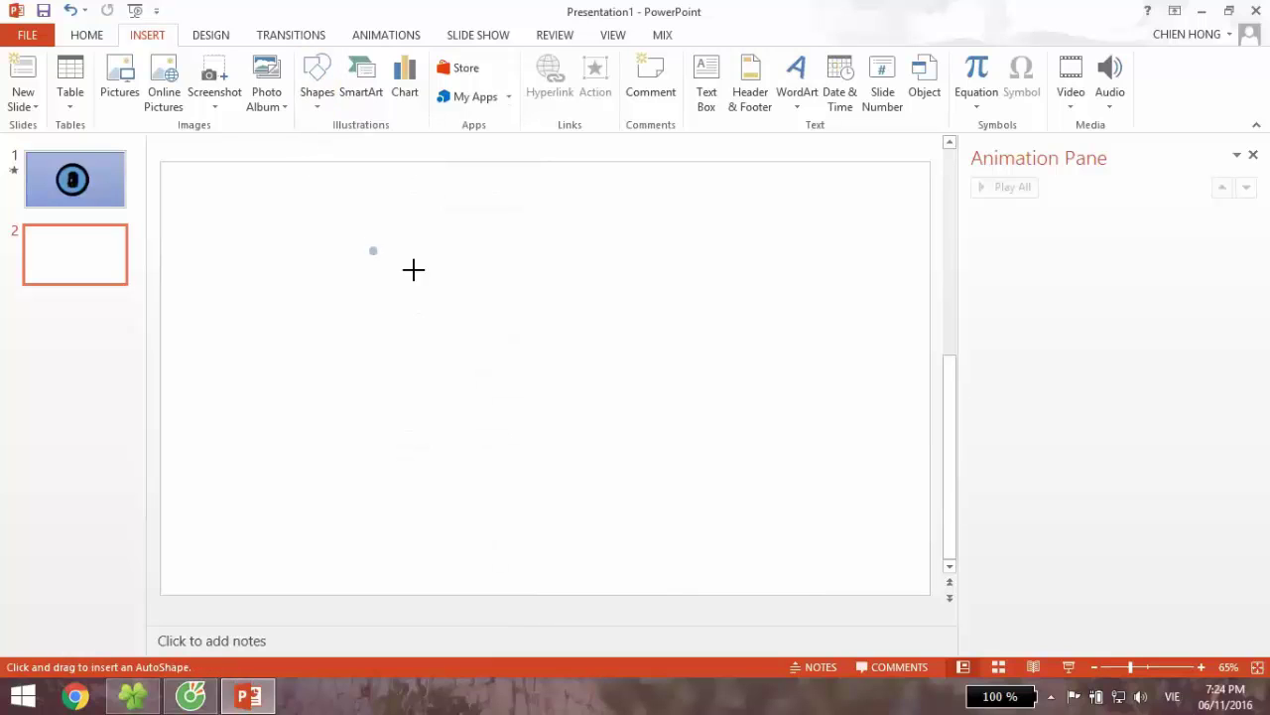
Step: Draw a large solid black circle mid-slide and paste a blue-styled copy of it
left_click_drag(413, 269, 621, 509)
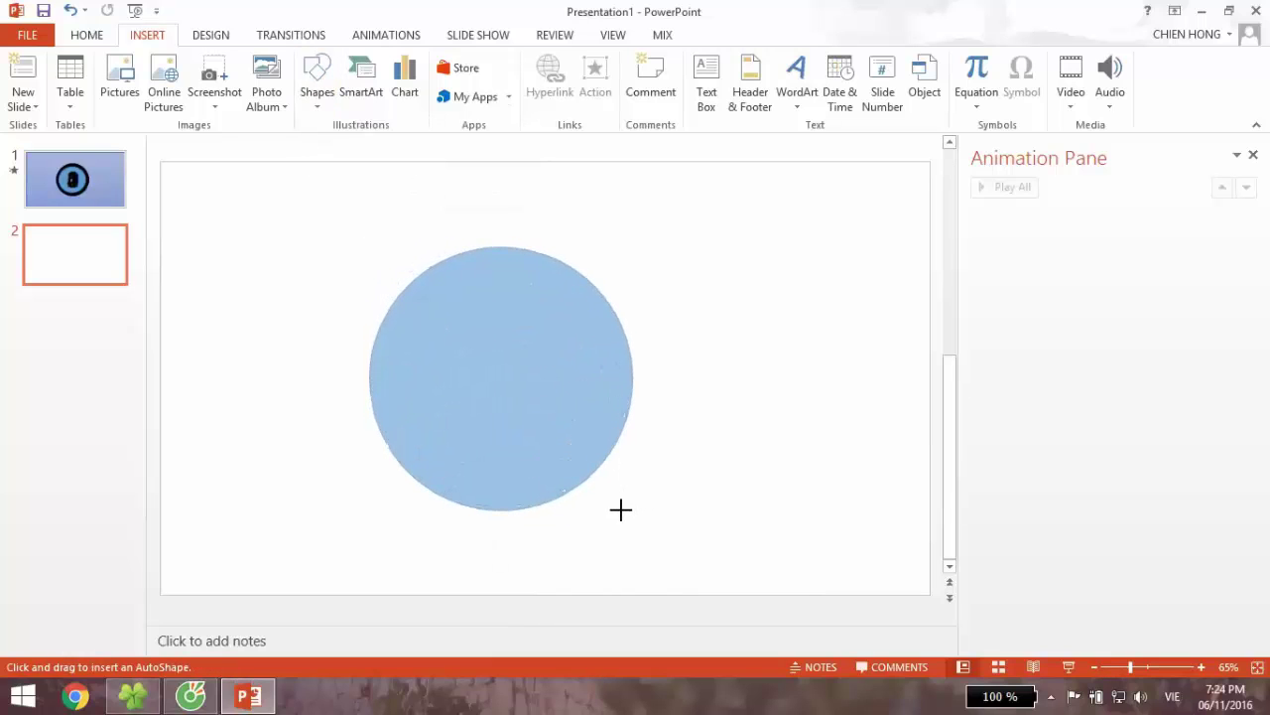
left_click_drag(621, 509, 633, 511)
left_click(326, 79)
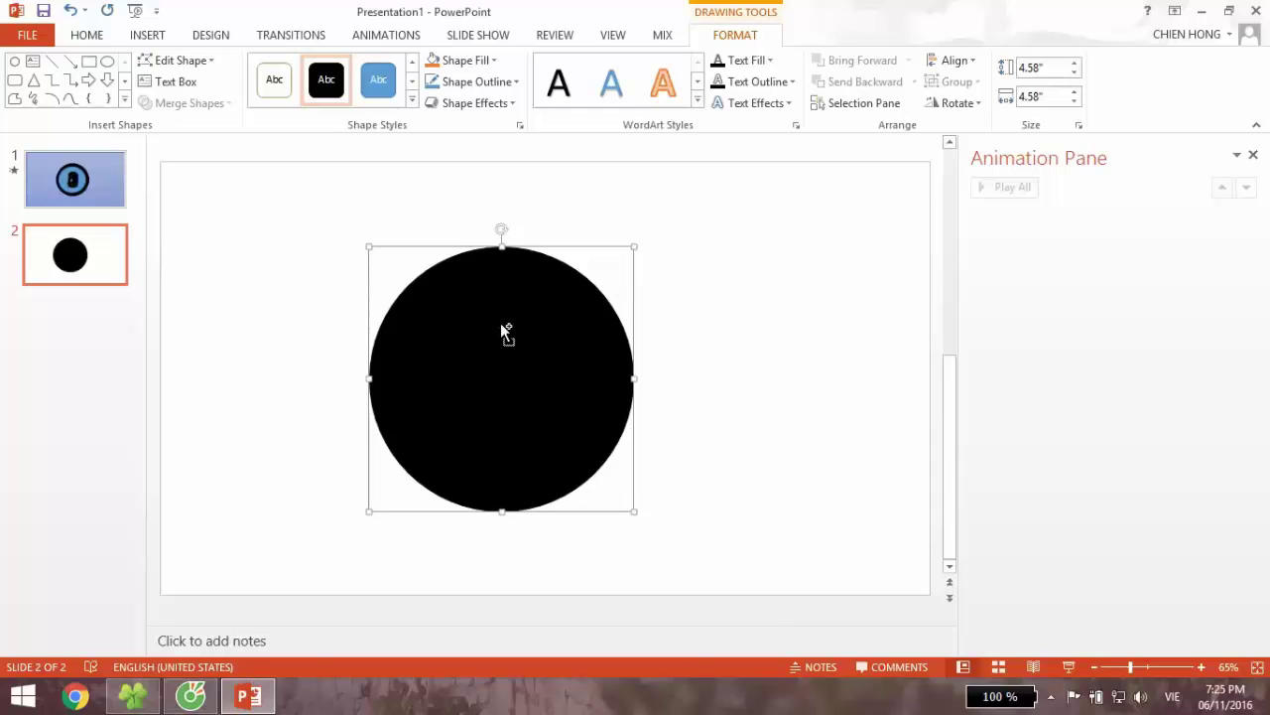
key("ctrl+c")
key("ctrl+v")
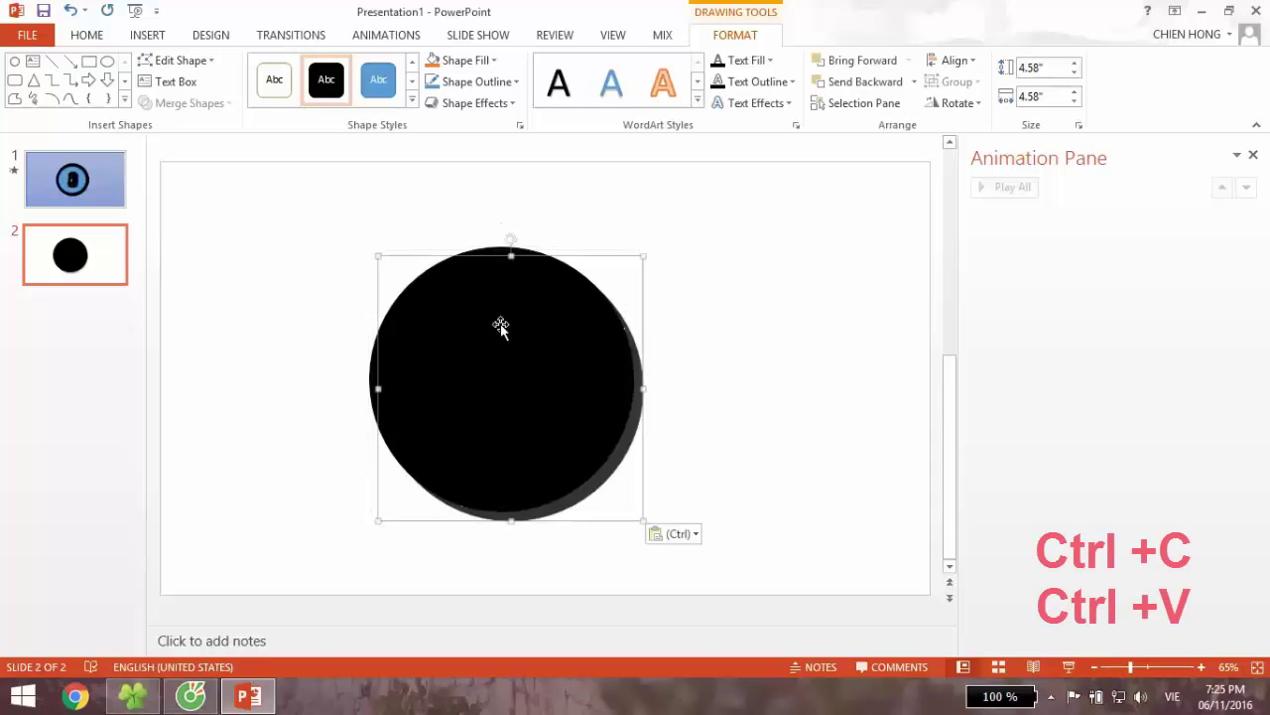
left_click(378, 79)
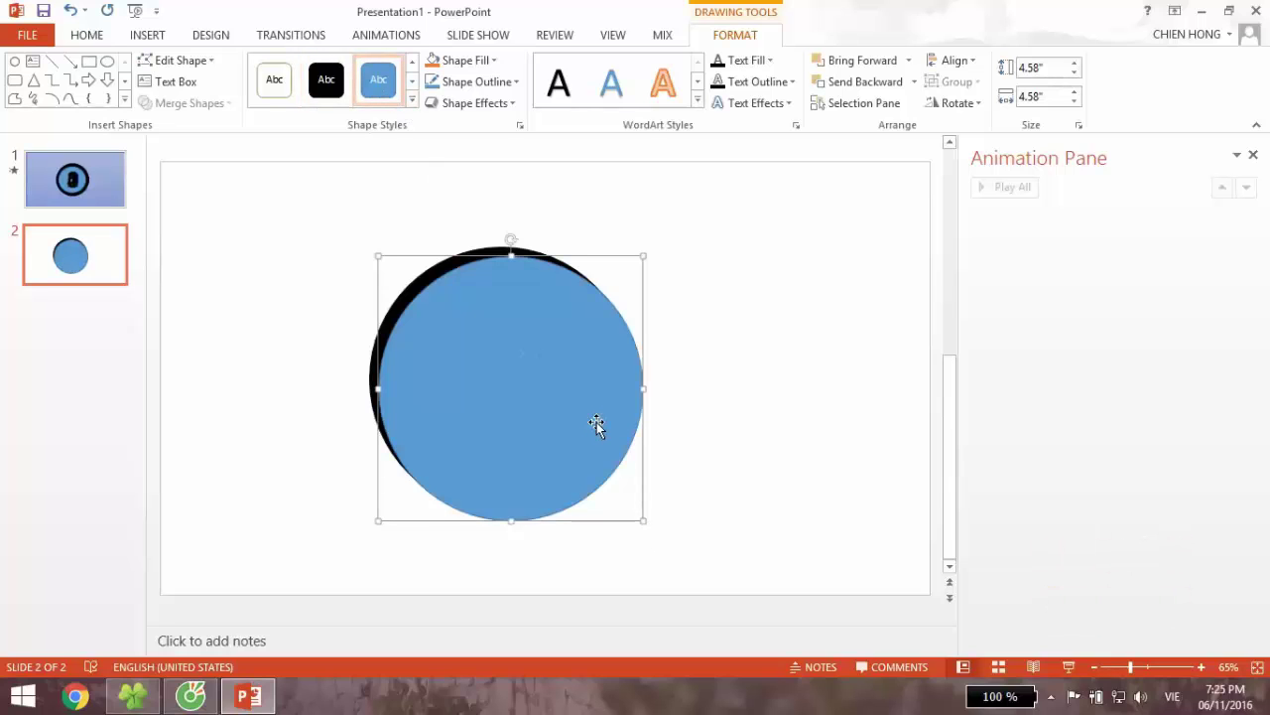
Step: Resize the blue copy to about 3.78" and centre it on the black circle, then select both
left_click_drag(644, 255, 593, 292)
left_click_drag(490, 406, 502, 377)
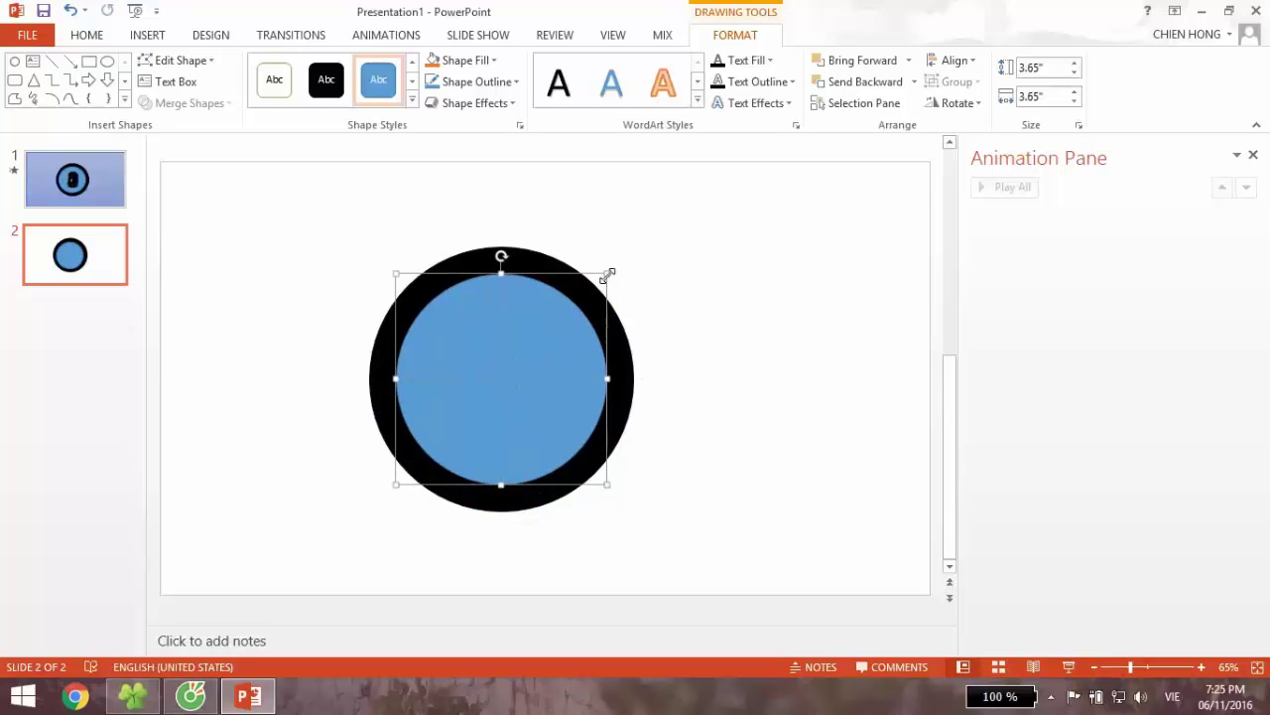
left_click_drag(604, 276, 615, 268)
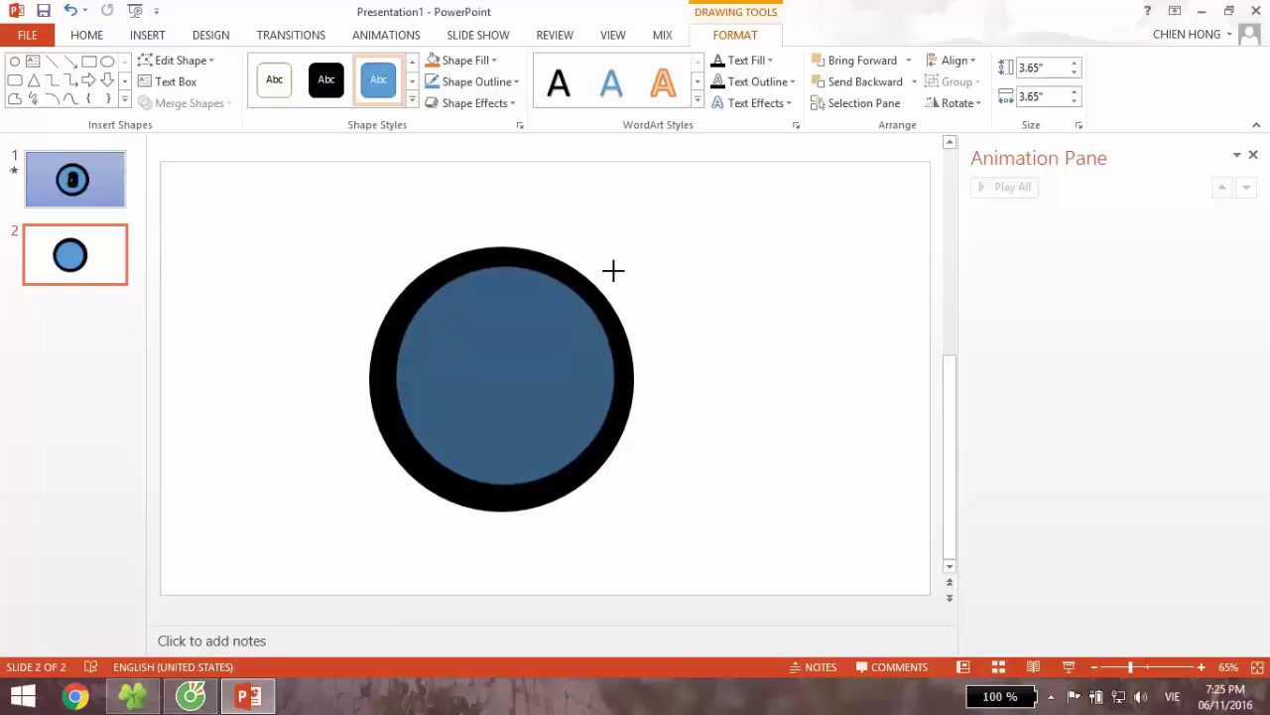
left_click_drag(556, 333, 553, 341)
left_click(784, 285)
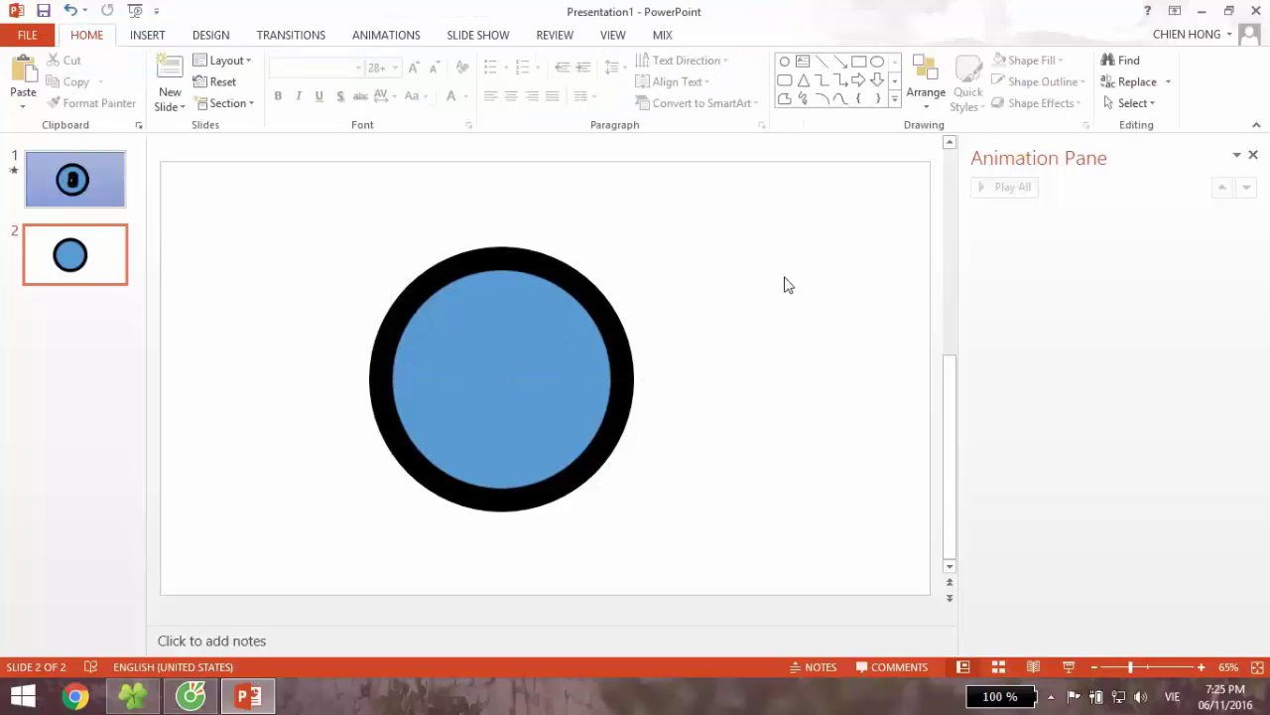
left_click_drag(838, 589, 299, 151)
left_click(299, 151)
left_click_drag(686, 556, 319, 202)
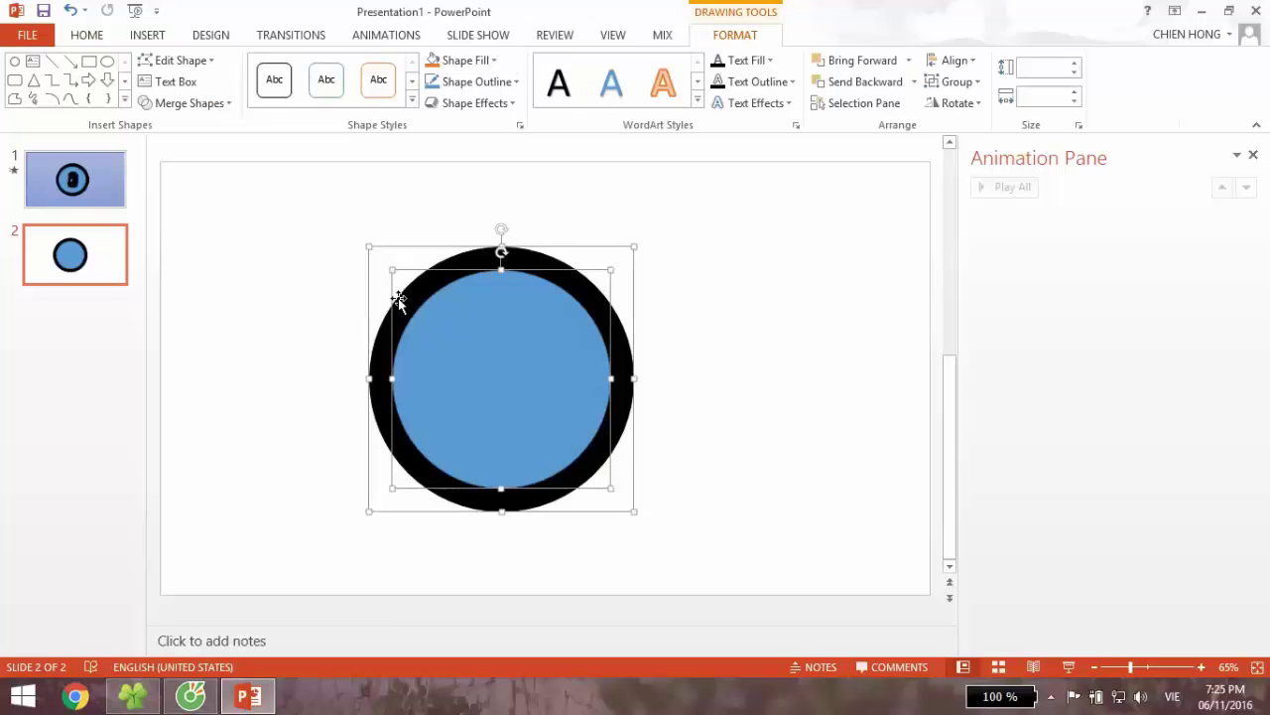
left_click(729, 501)
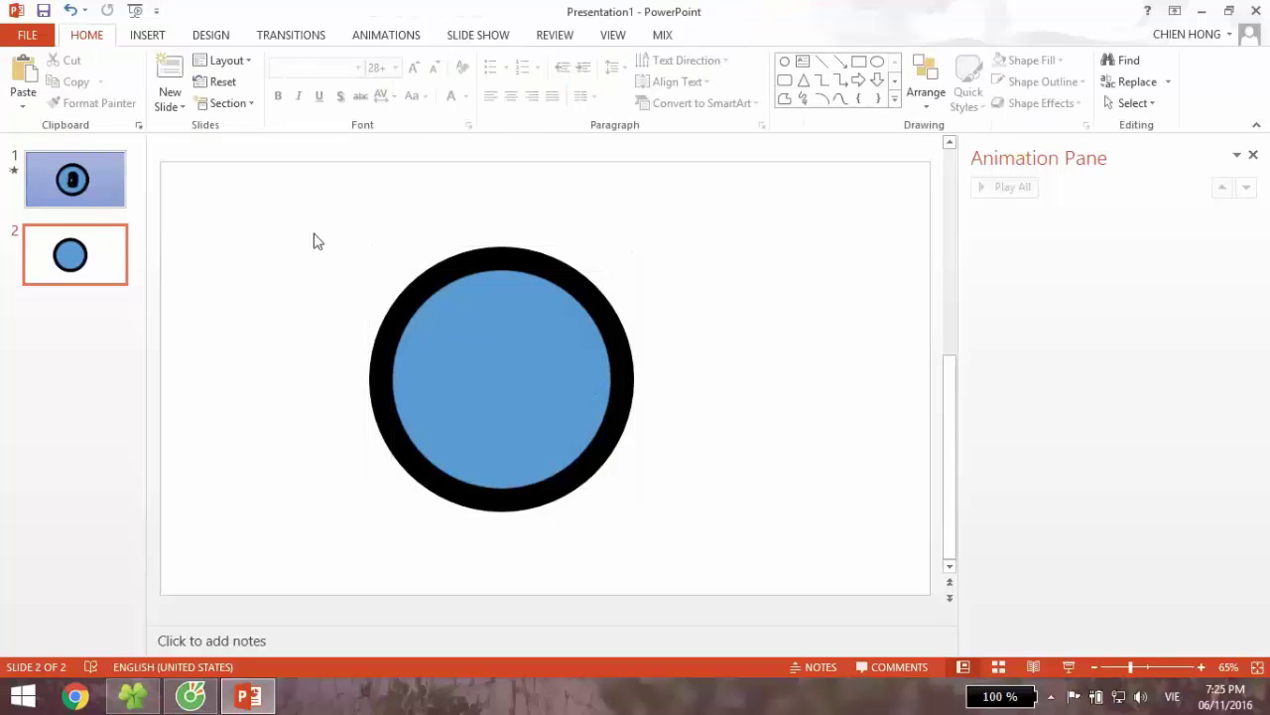
left_click_drag(726, 585, 250, 179)
left_click(263, 204)
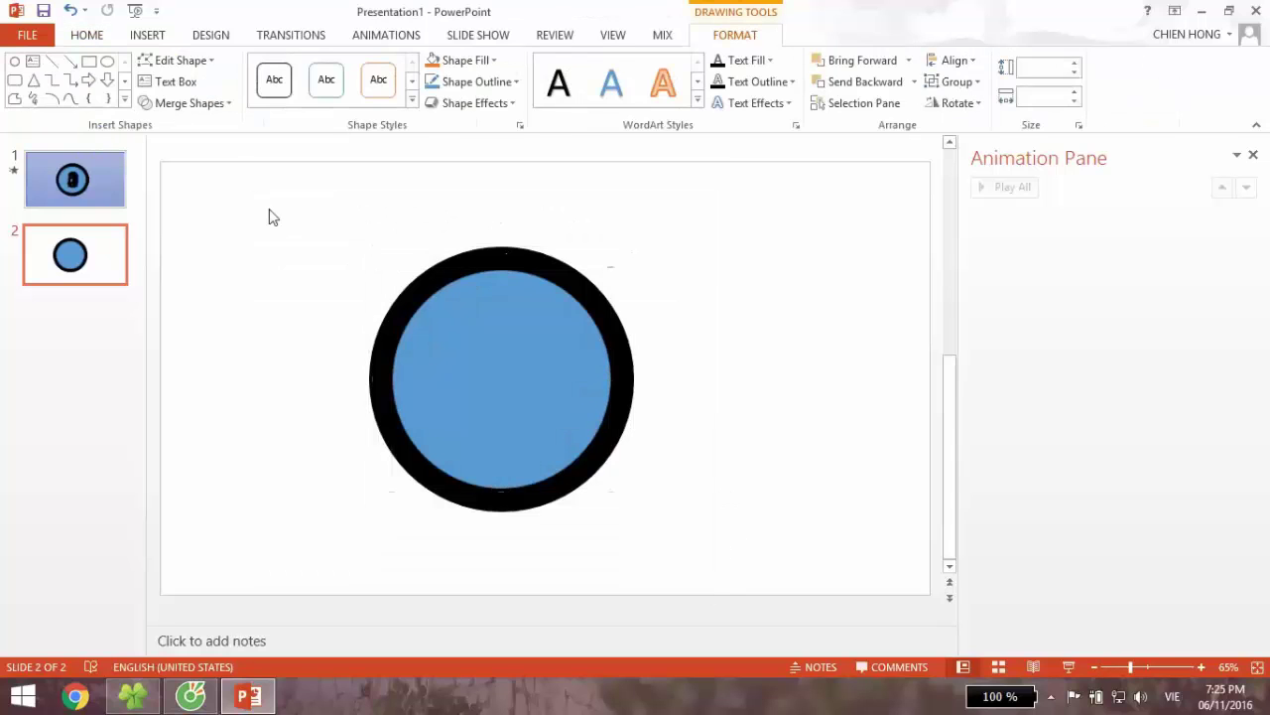
left_click_drag(388, 293, 784, 554)
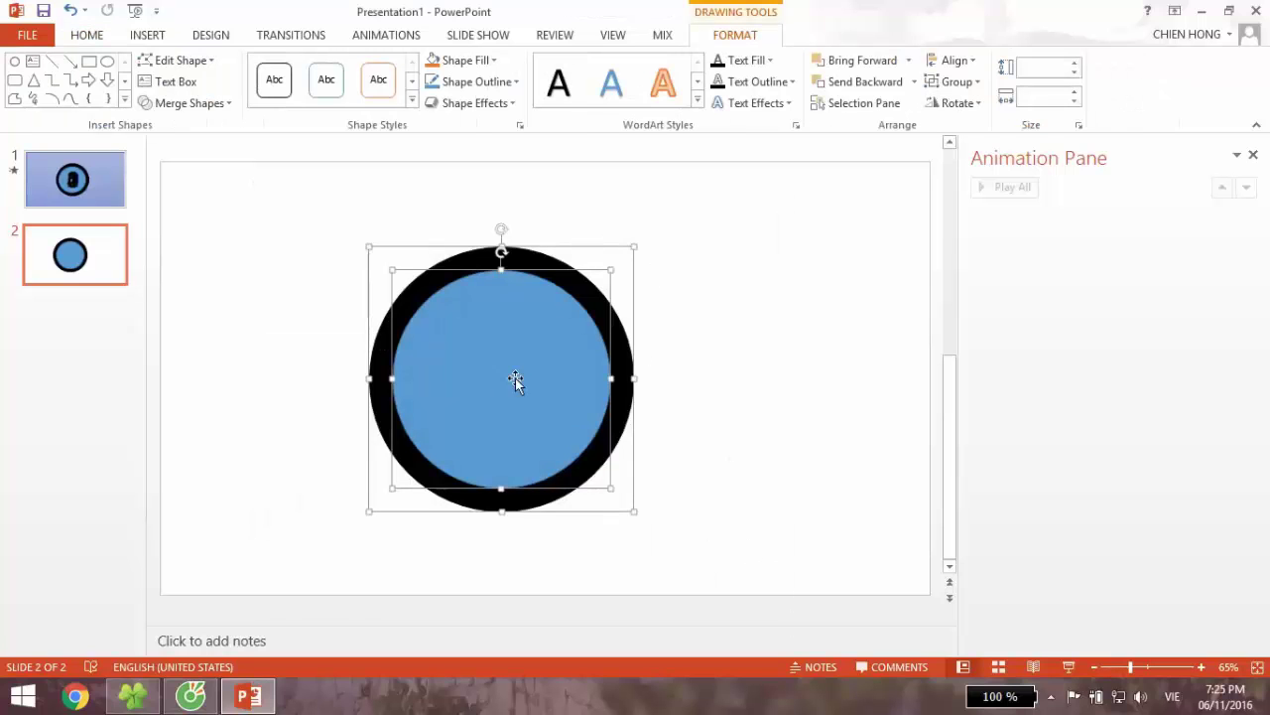
left_click(766, 381)
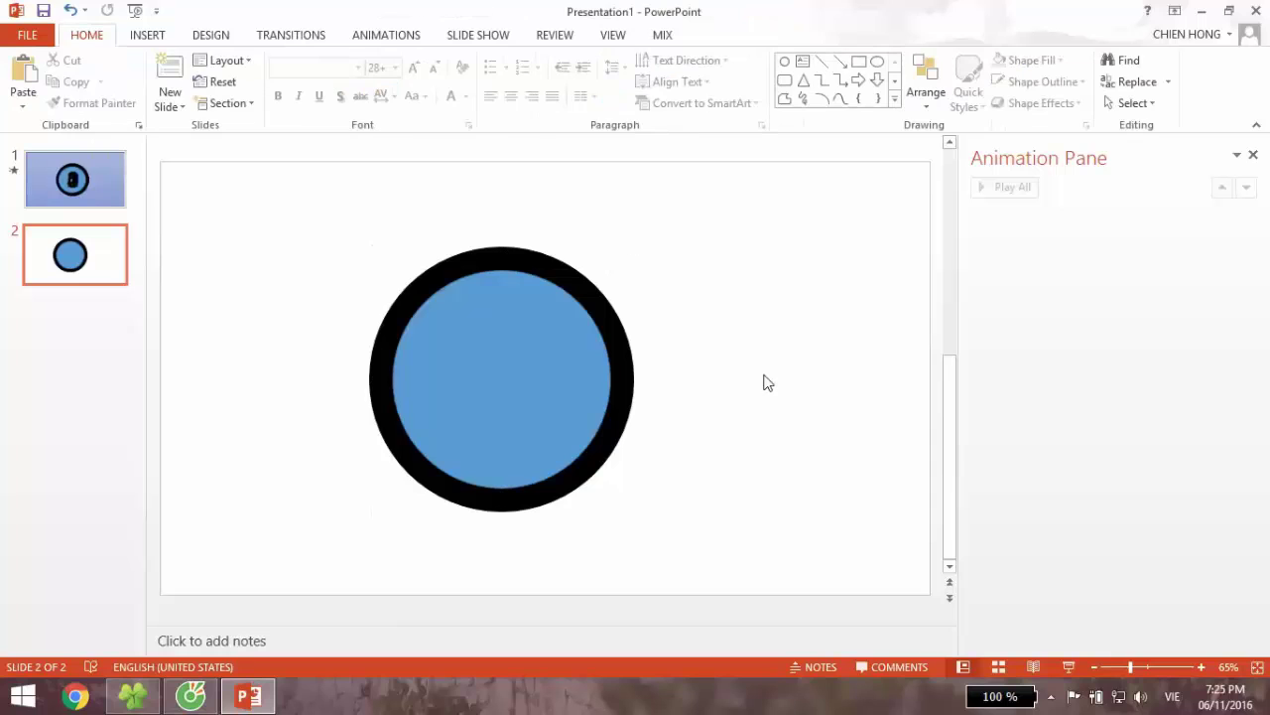
key("ctrl+a")
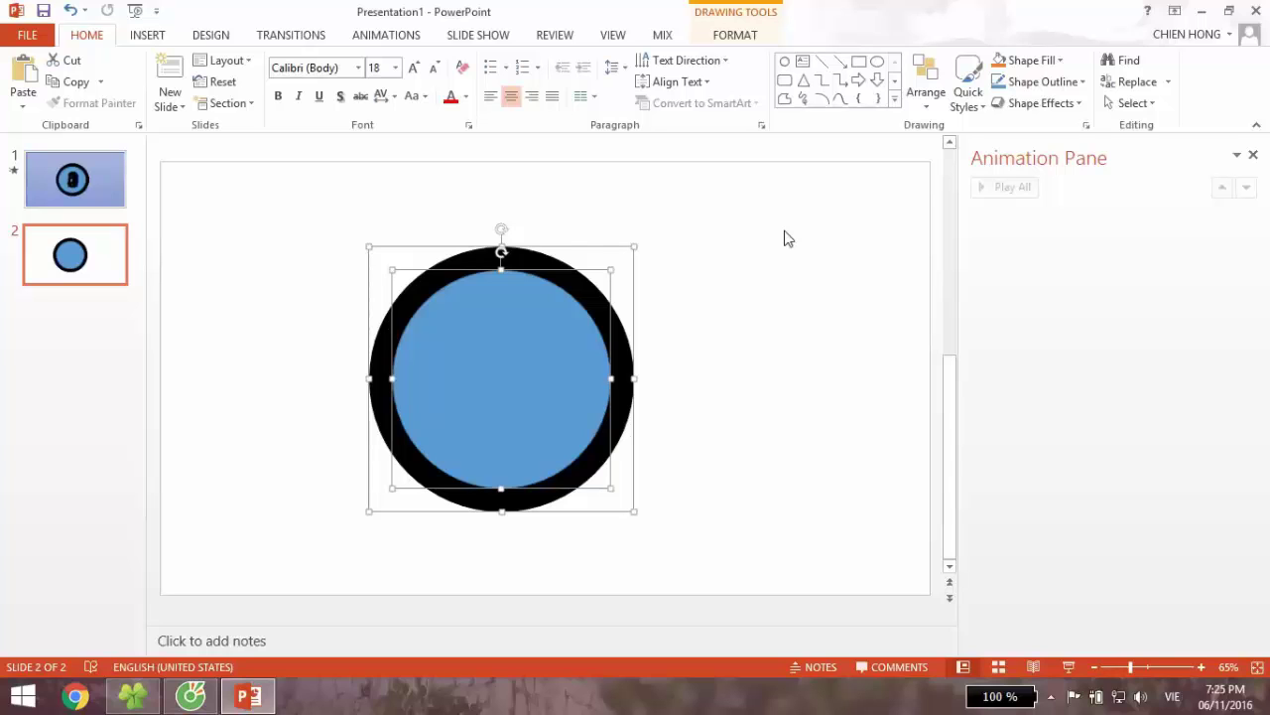
right_click(541, 338)
mouse_move(670, 477)
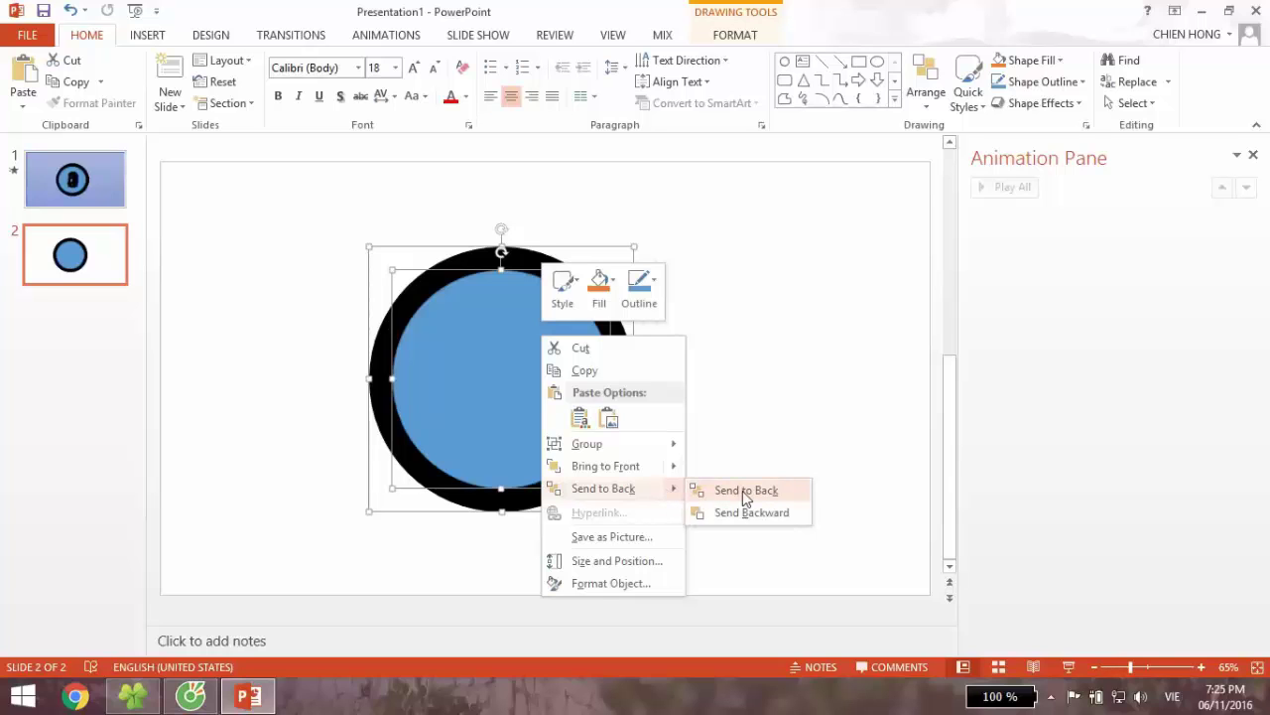
left_click(742, 494)
left_click(751, 472)
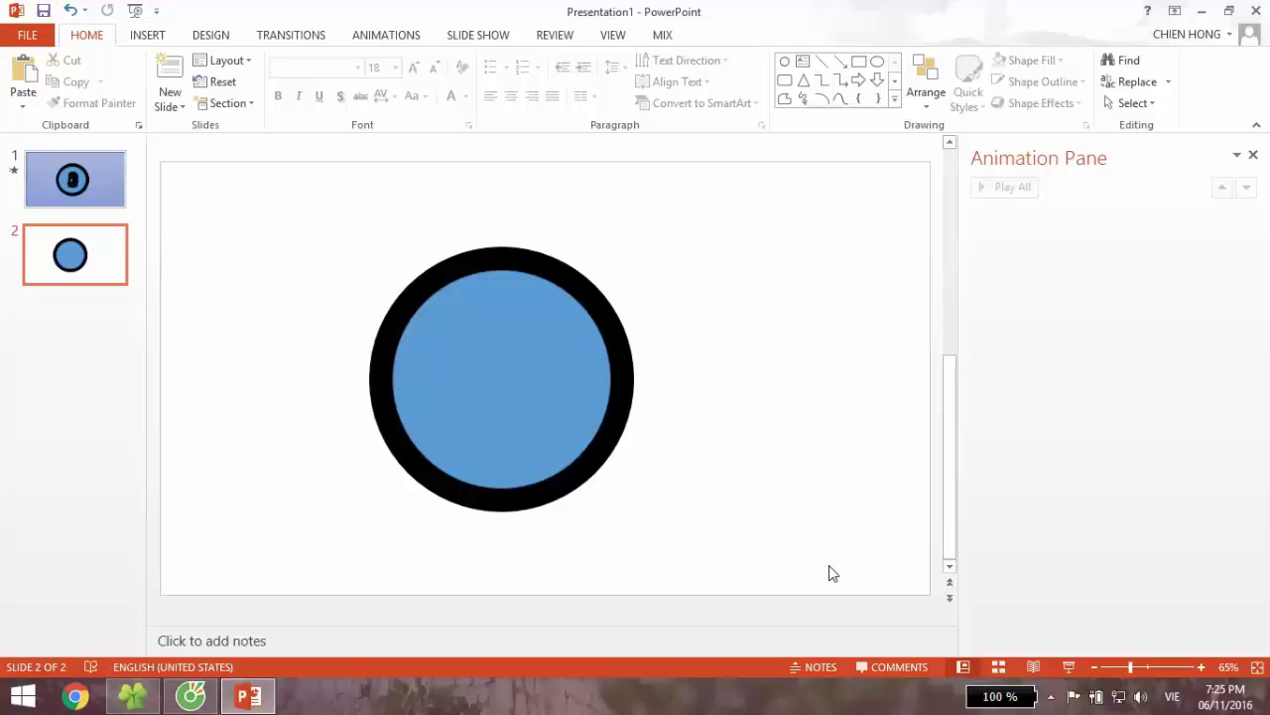
key("ctrl+a")
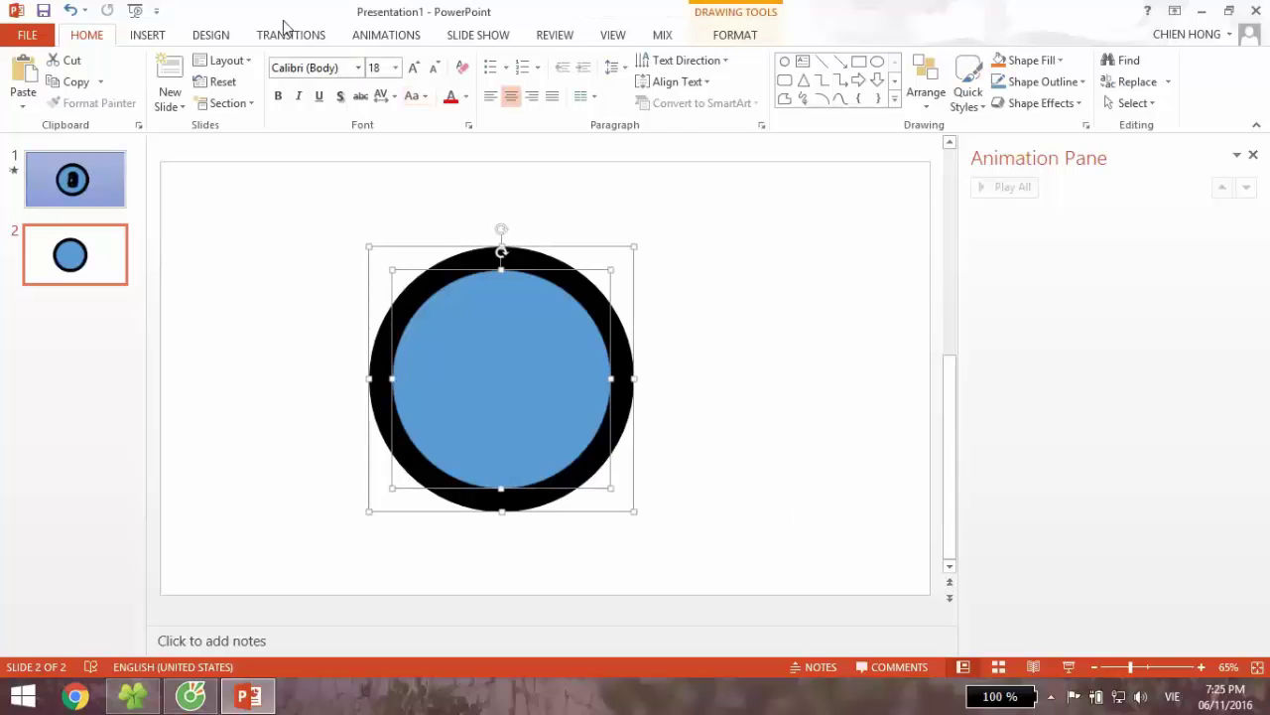
Step: Apply the Wheel entrance effect to both circles from the full Animations effects list
left_click(297, 38)
left_click(362, 40)
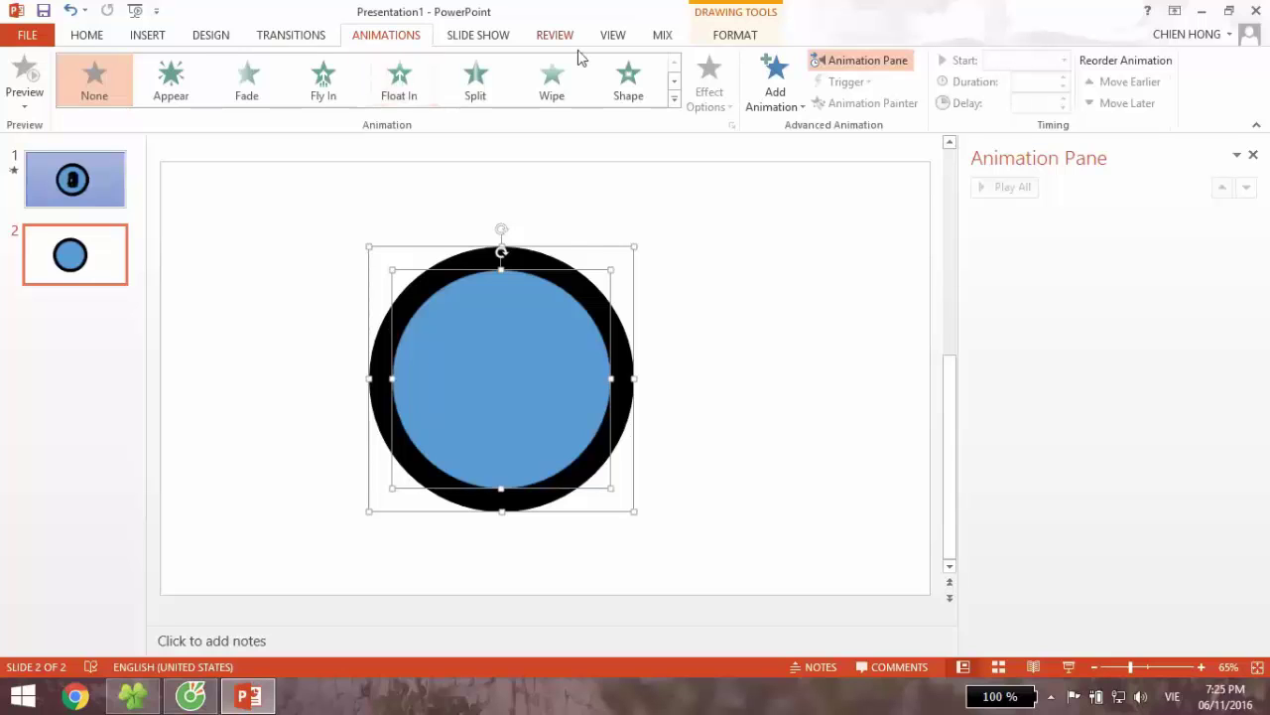
left_click(674, 99)
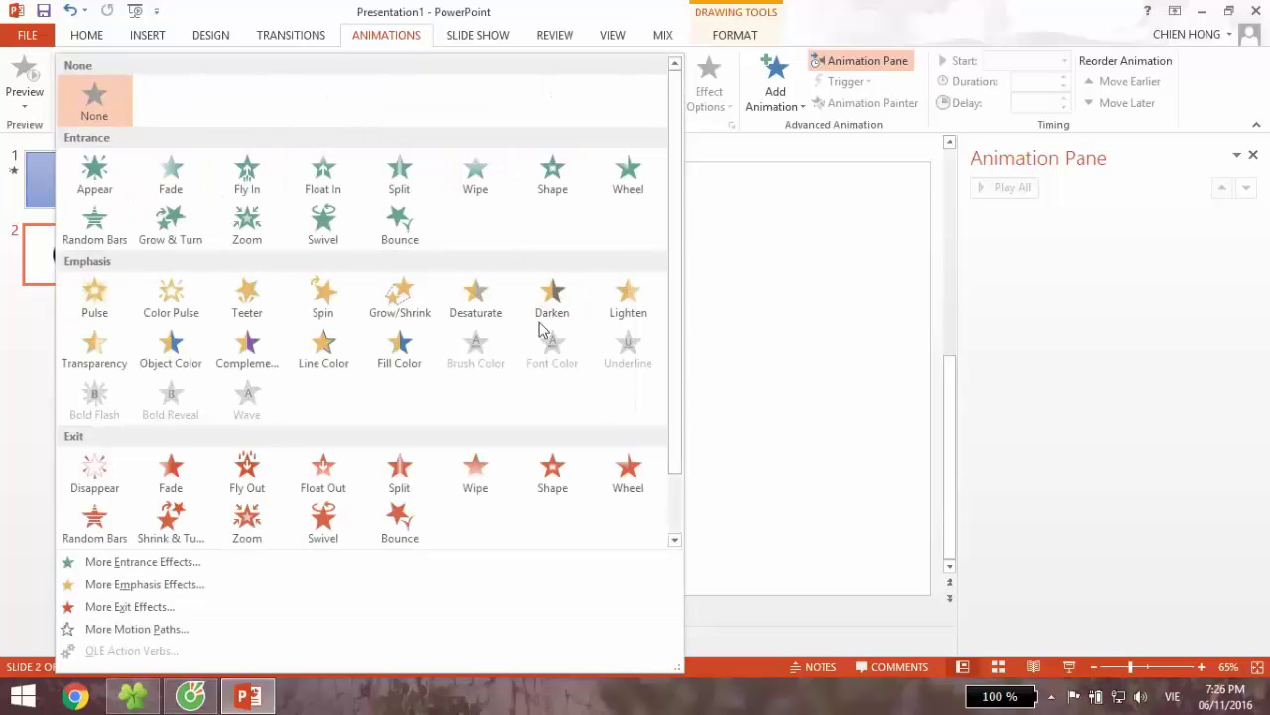
left_click(624, 183)
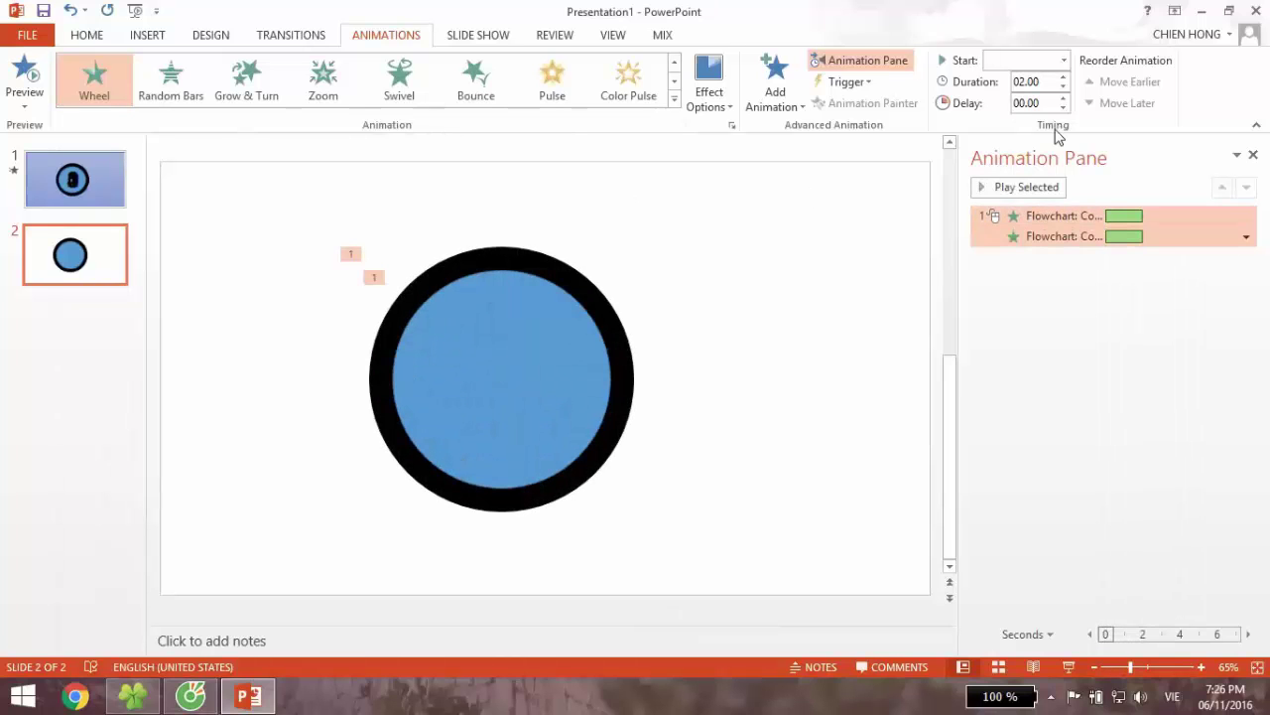
Step: In the Wheel animations' Timing dialog, set Start to With Previous and Repeat to 5
right_click(1049, 216)
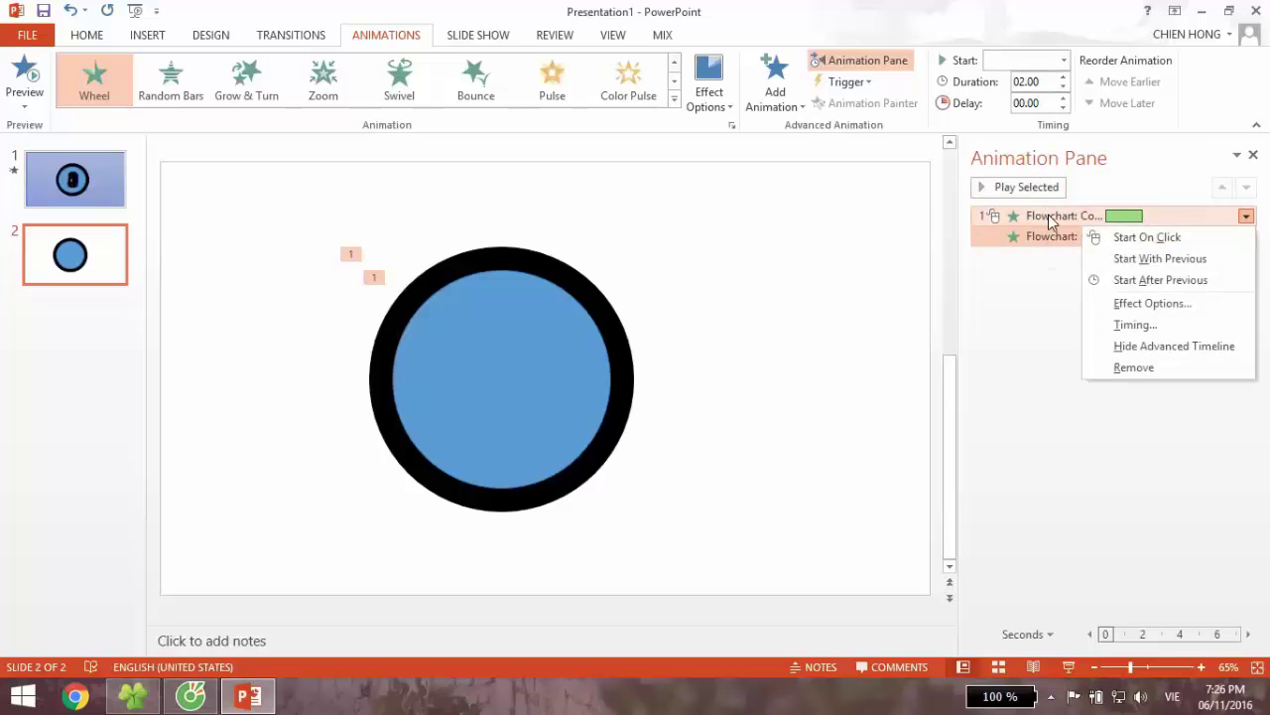
left_click(1110, 329)
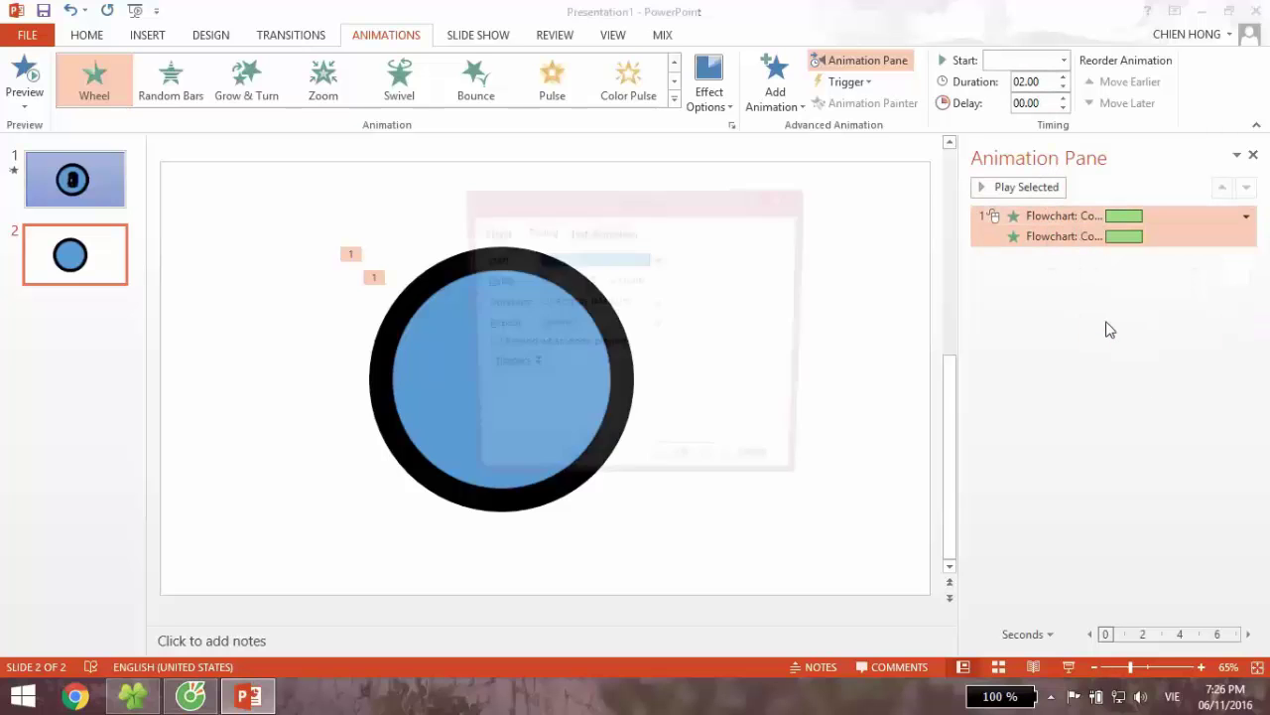
left_click(657, 260)
left_click(632, 297)
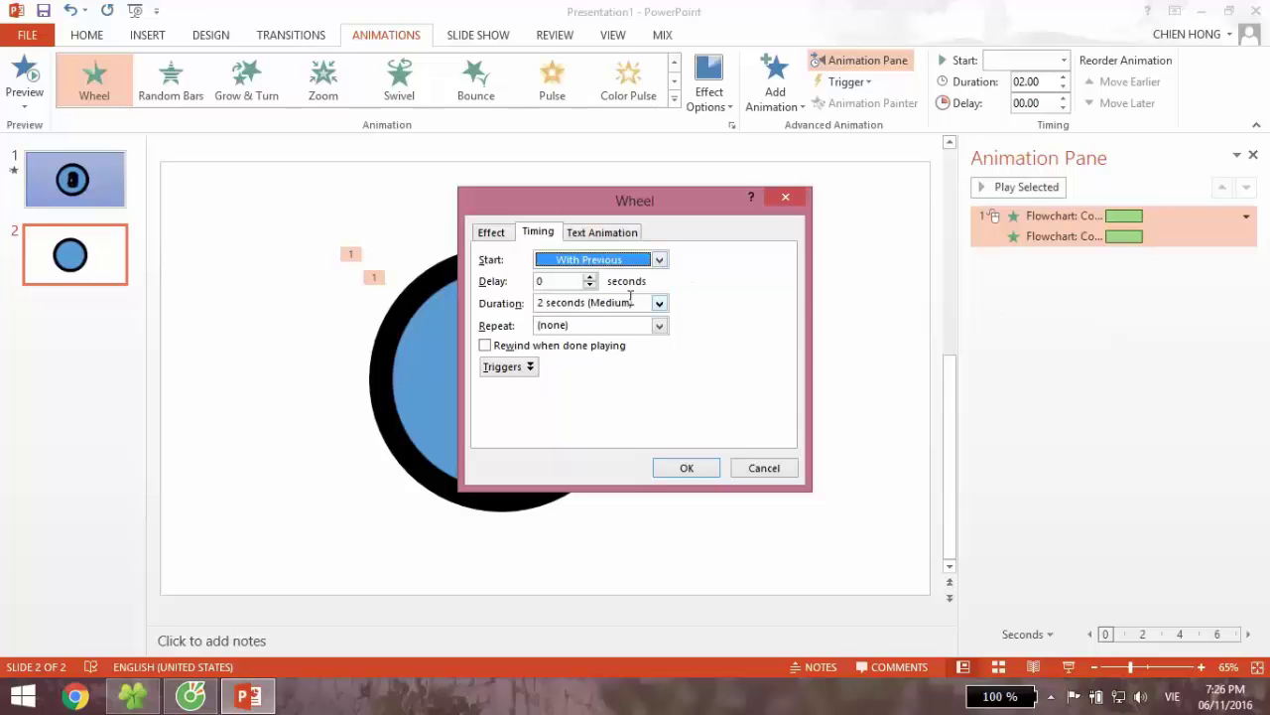
left_click(659, 260)
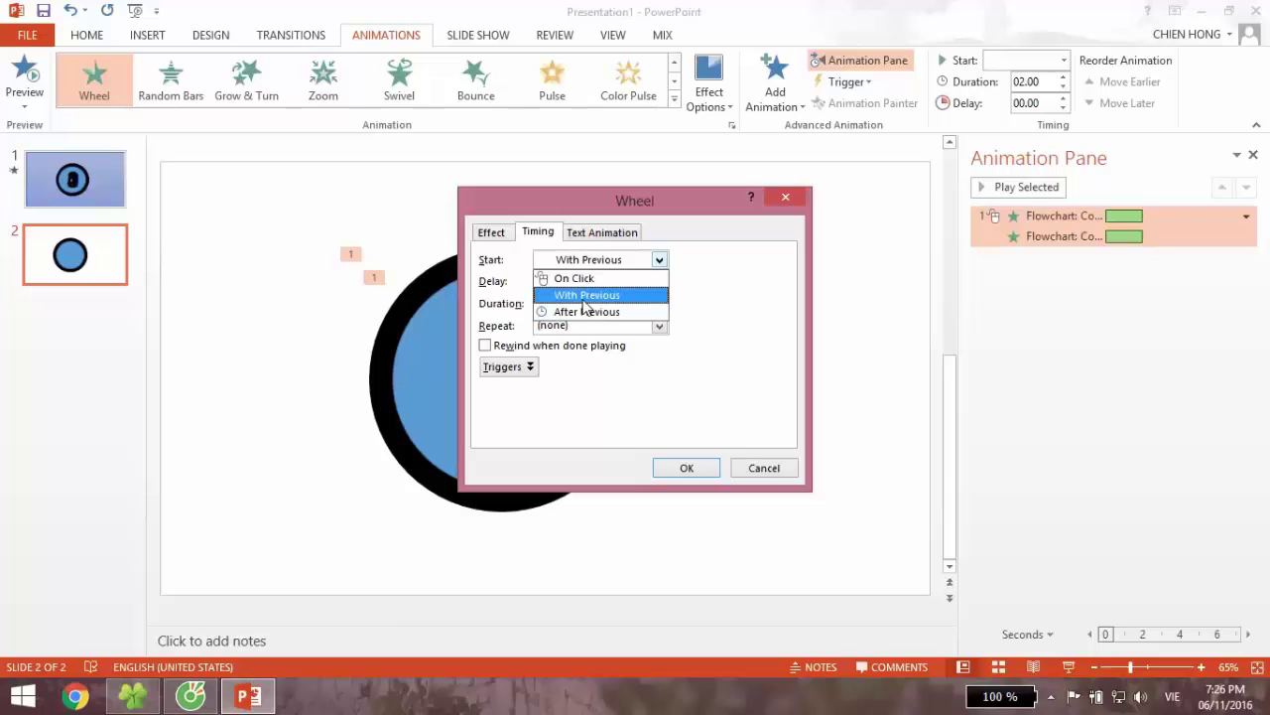
left_click(585, 298)
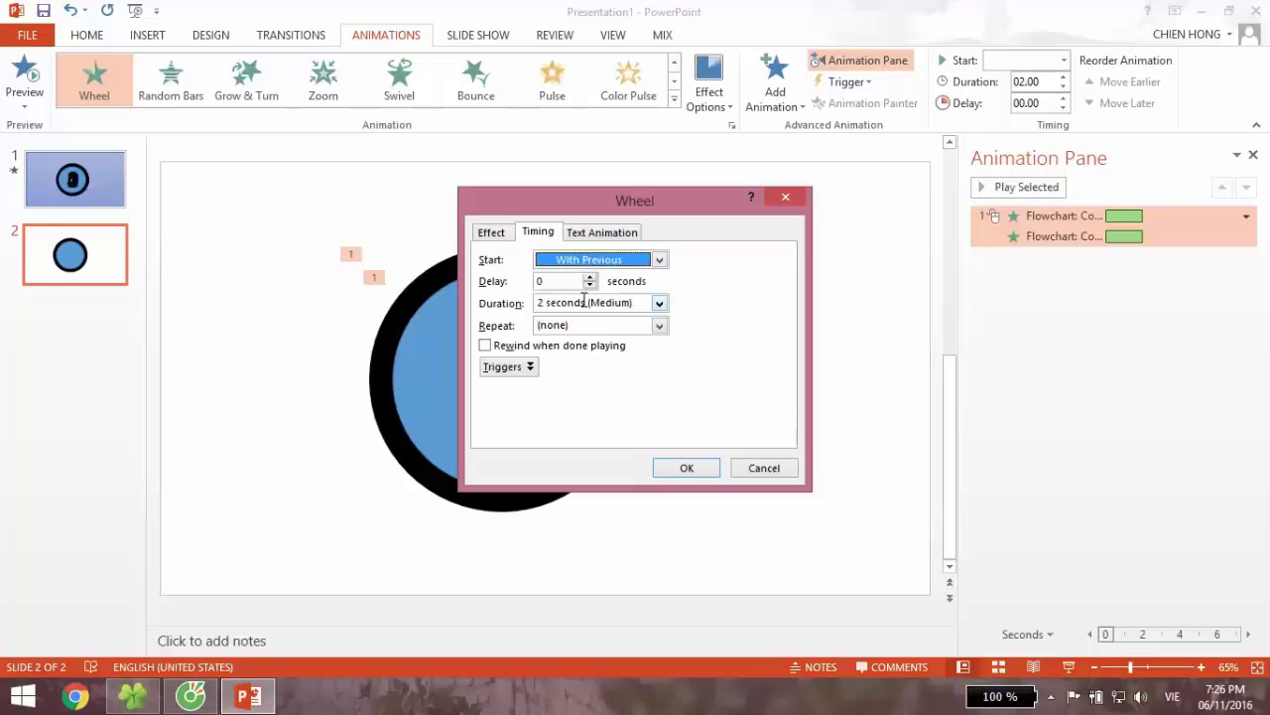
left_click(659, 326)
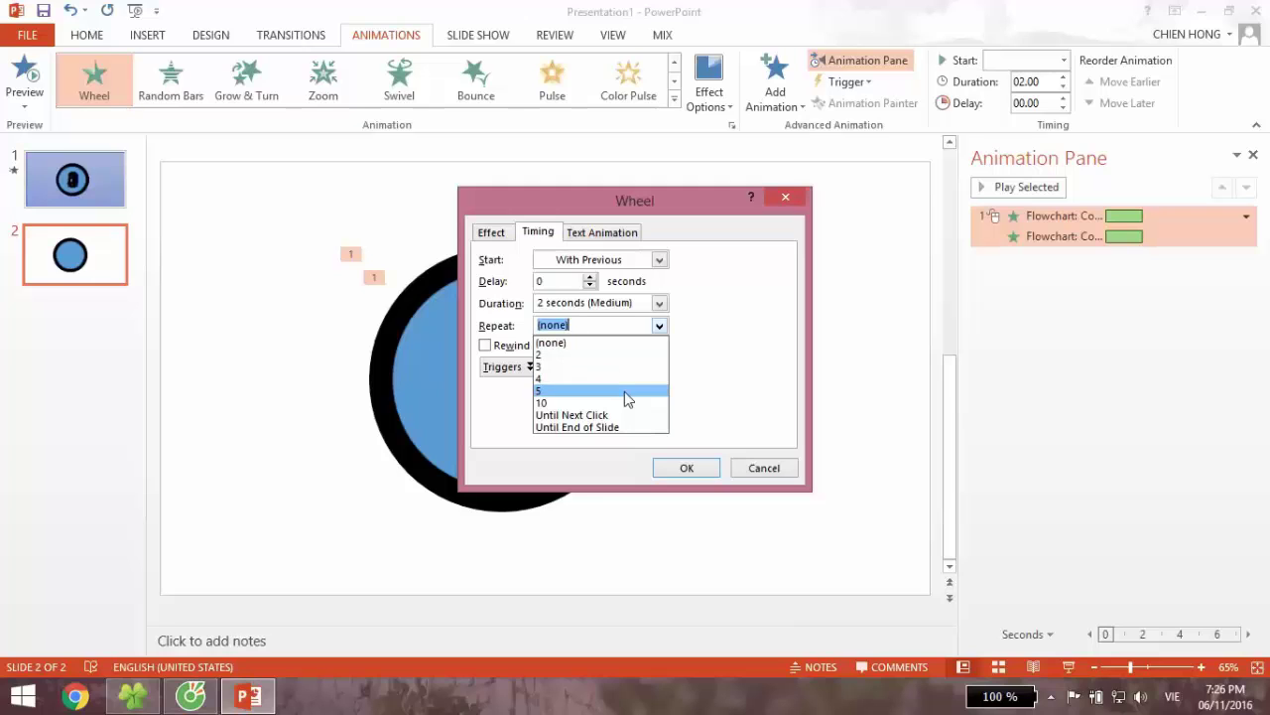
left_click(552, 343)
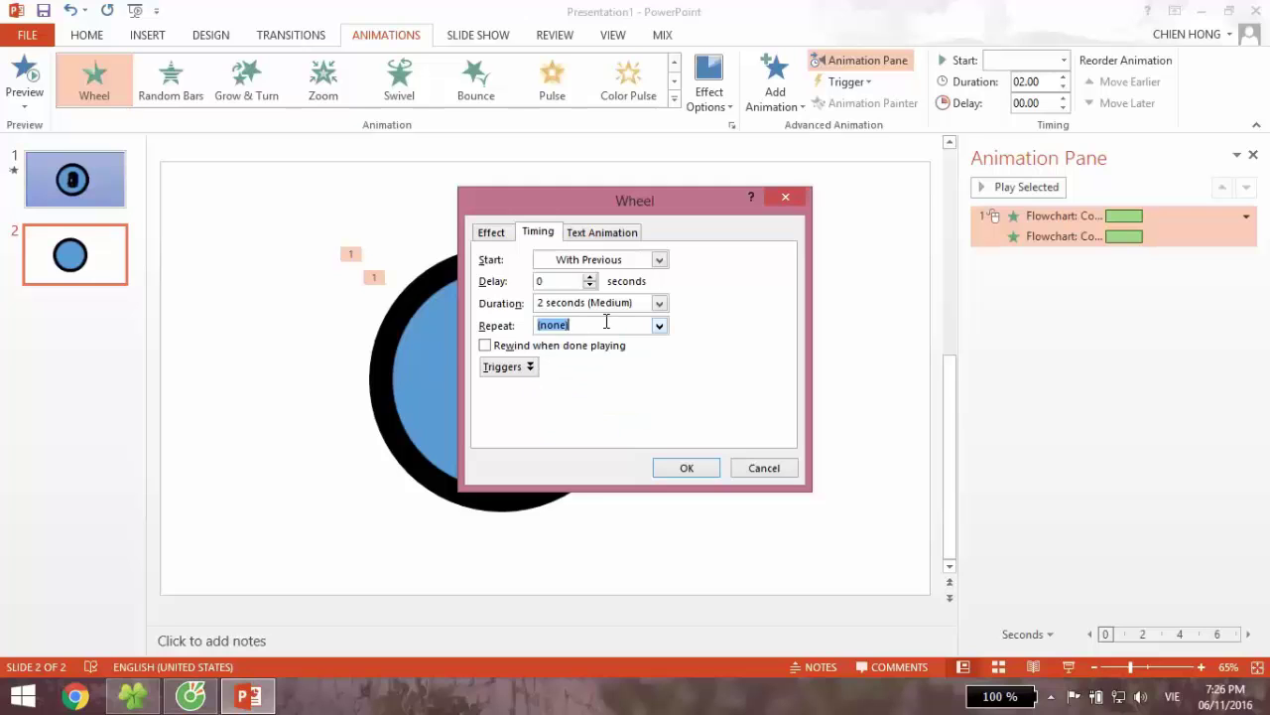
type("6")
left_click(582, 329)
left_click(659, 326)
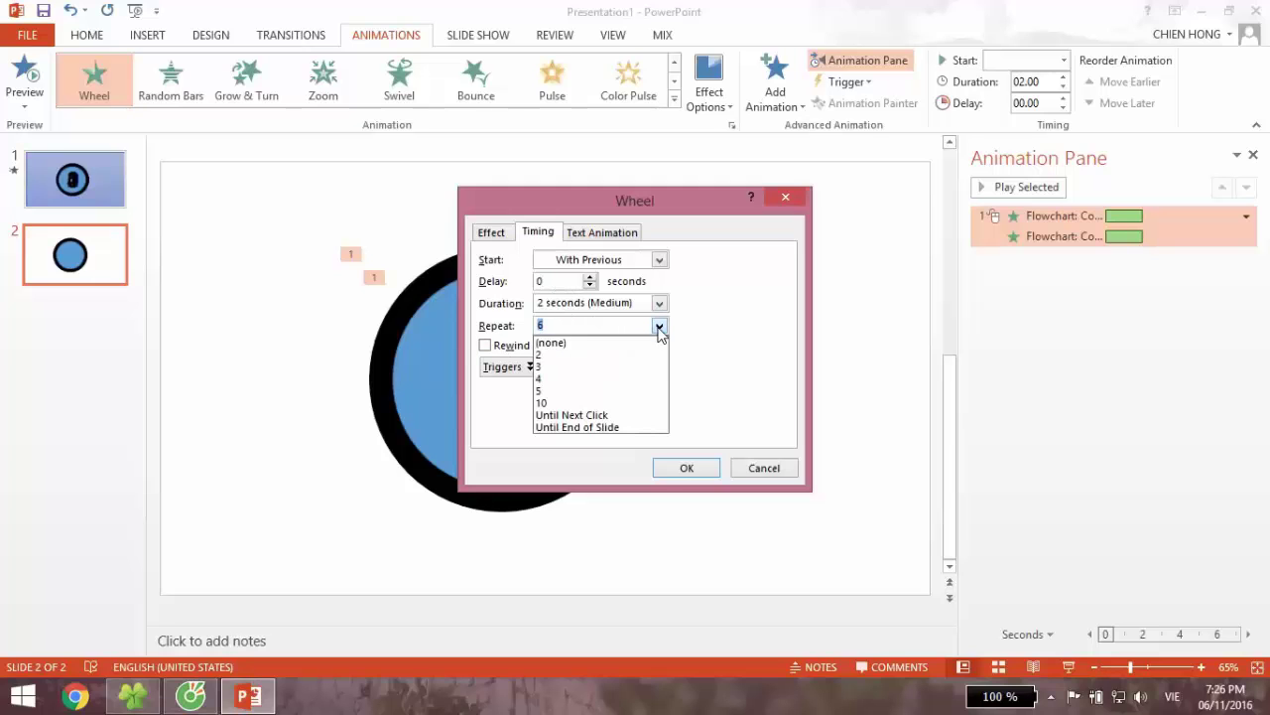
left_click(606, 390)
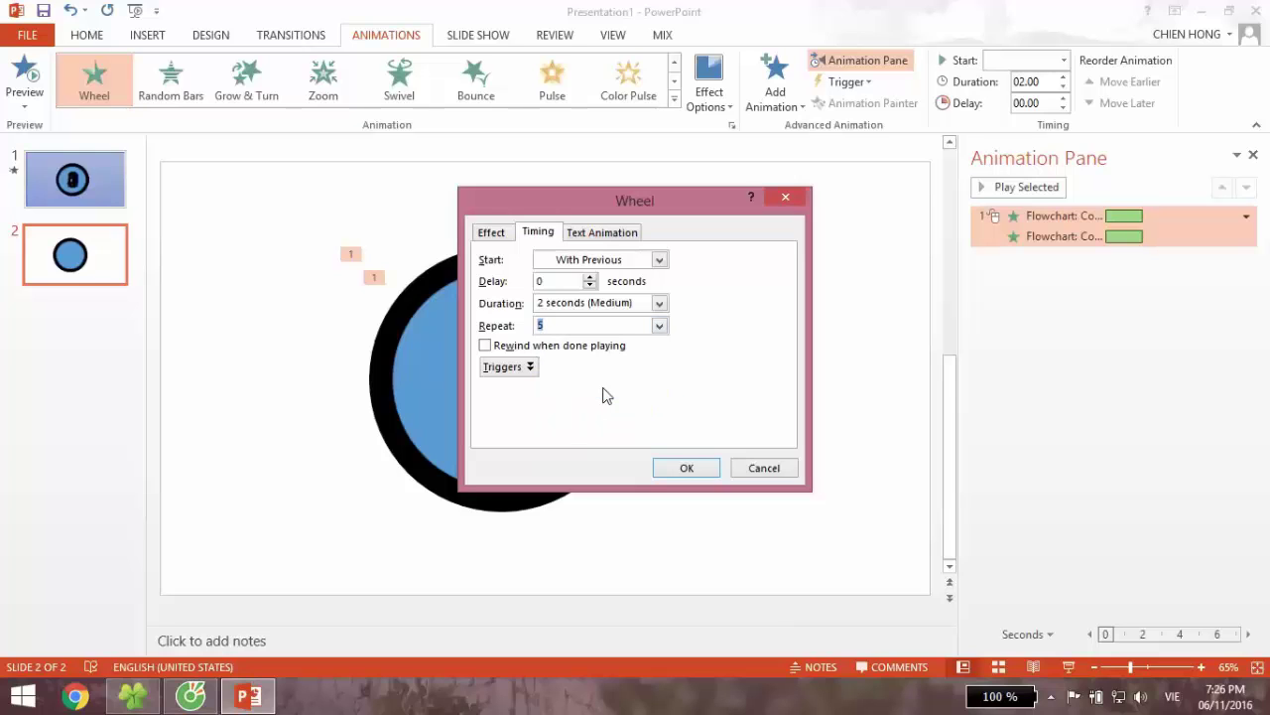
left_click(686, 471)
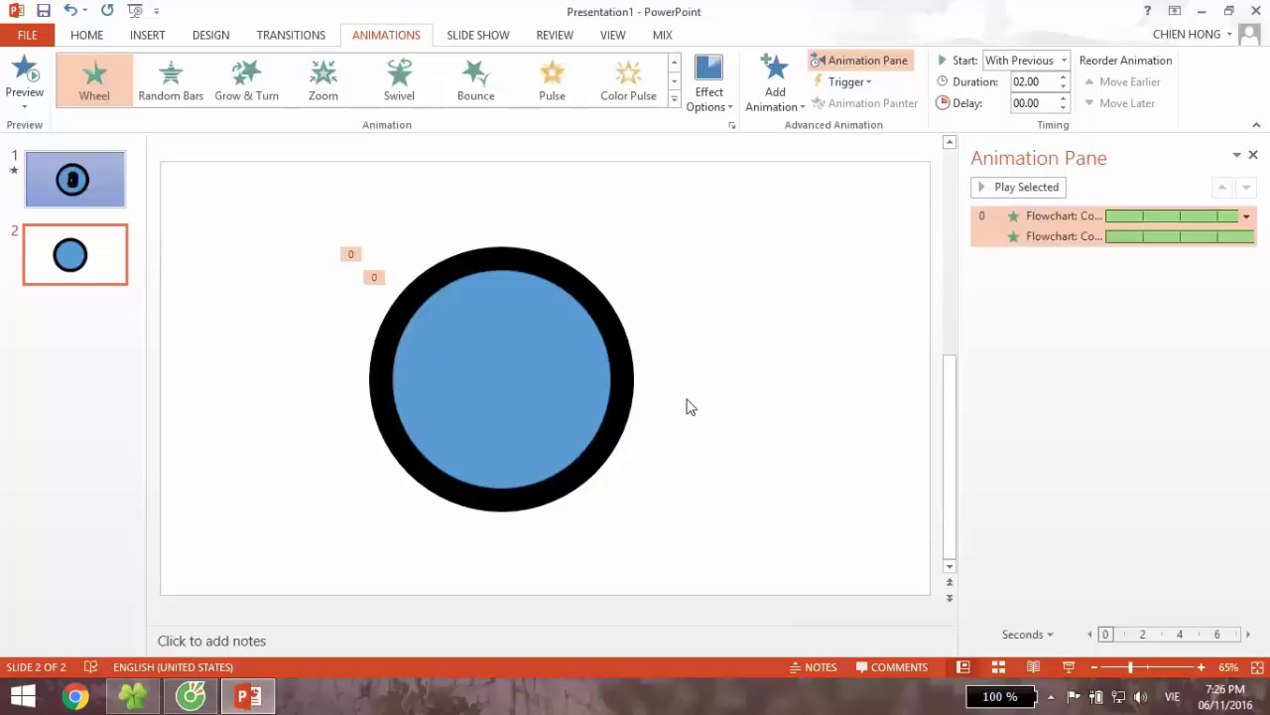
Step: Draw a text box at the slide's top right and type the digit 5
left_click(152, 36)
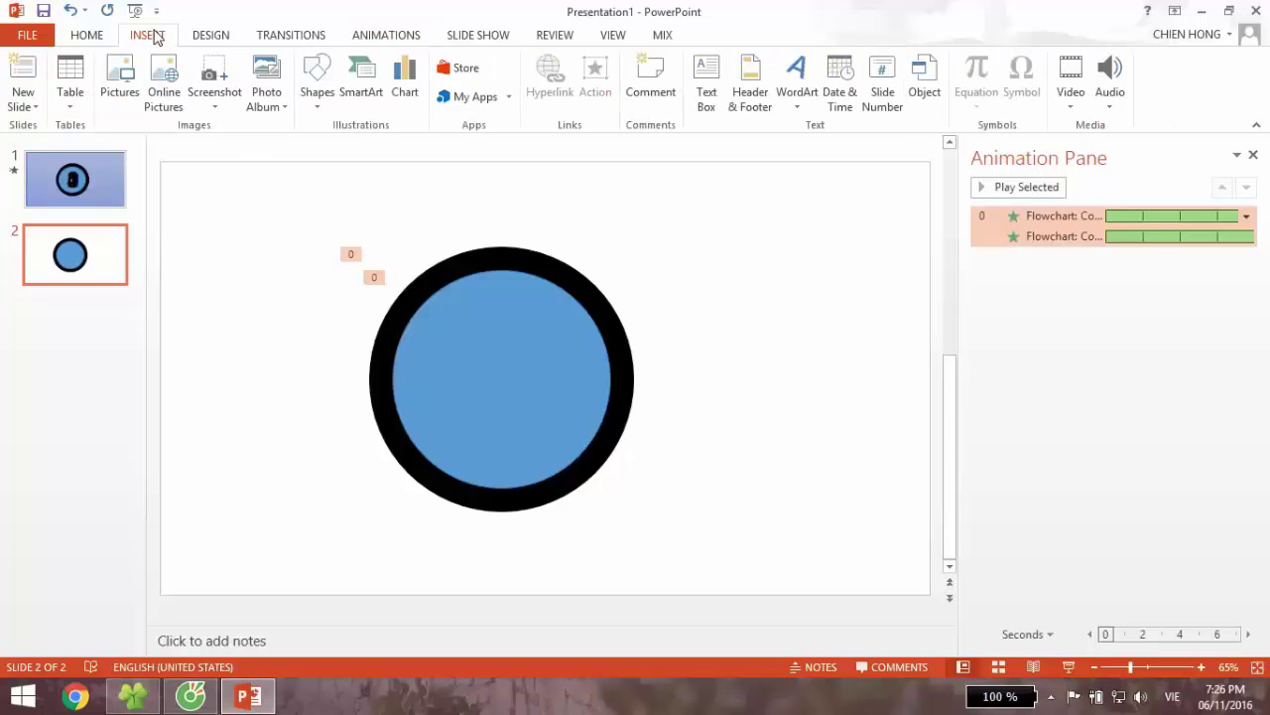
left_click(707, 84)
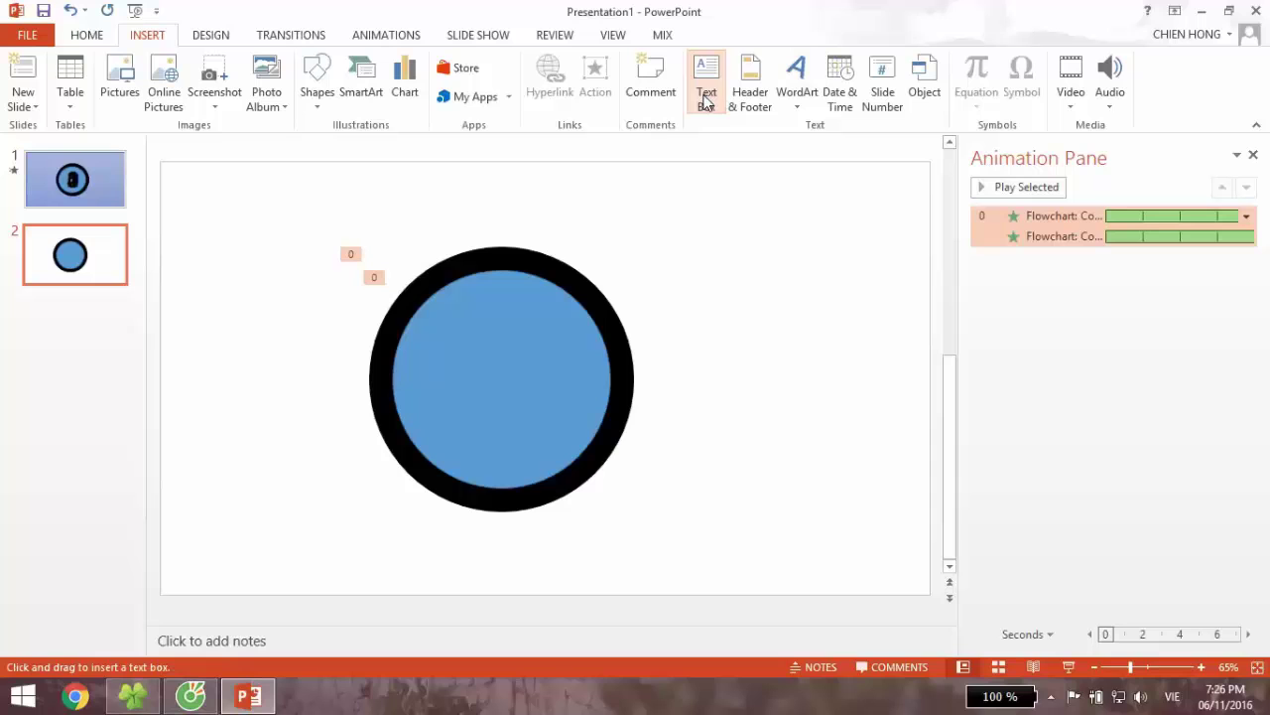
left_click(695, 219)
left_click_drag(722, 296, 820, 333)
type("1")
key("BackSpace")
type("5")
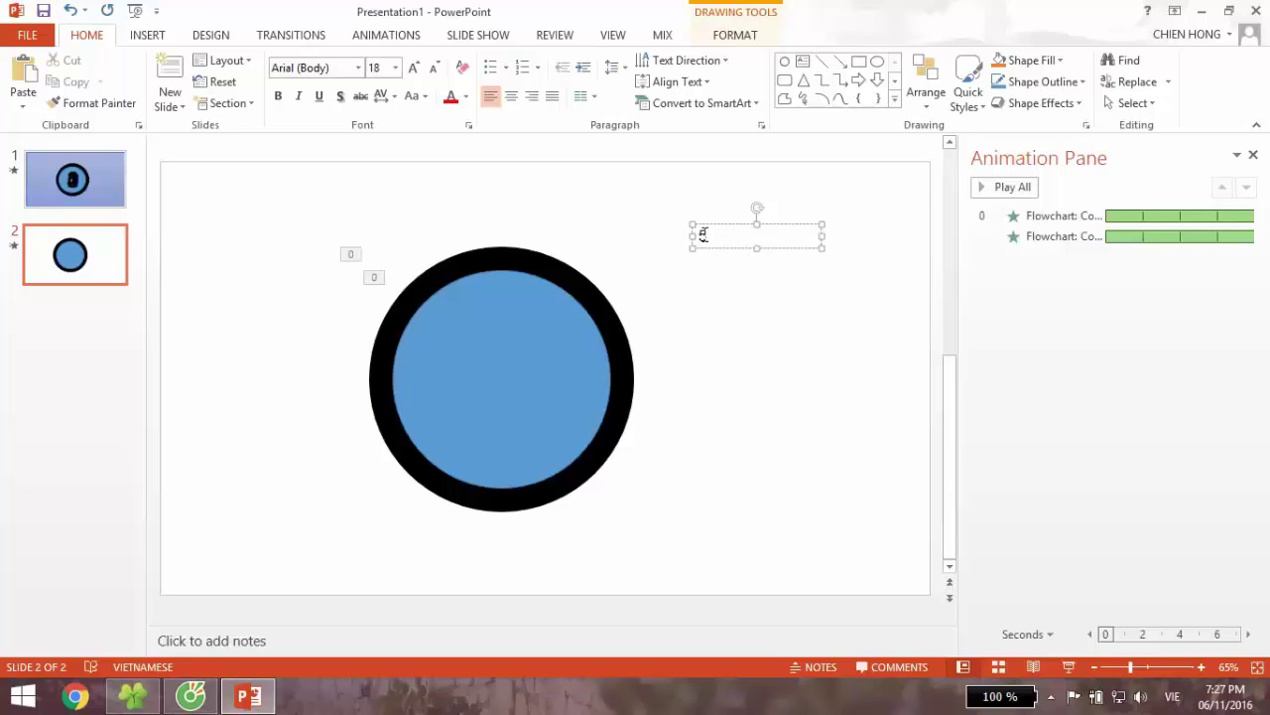
type("5")
double_click(704, 236)
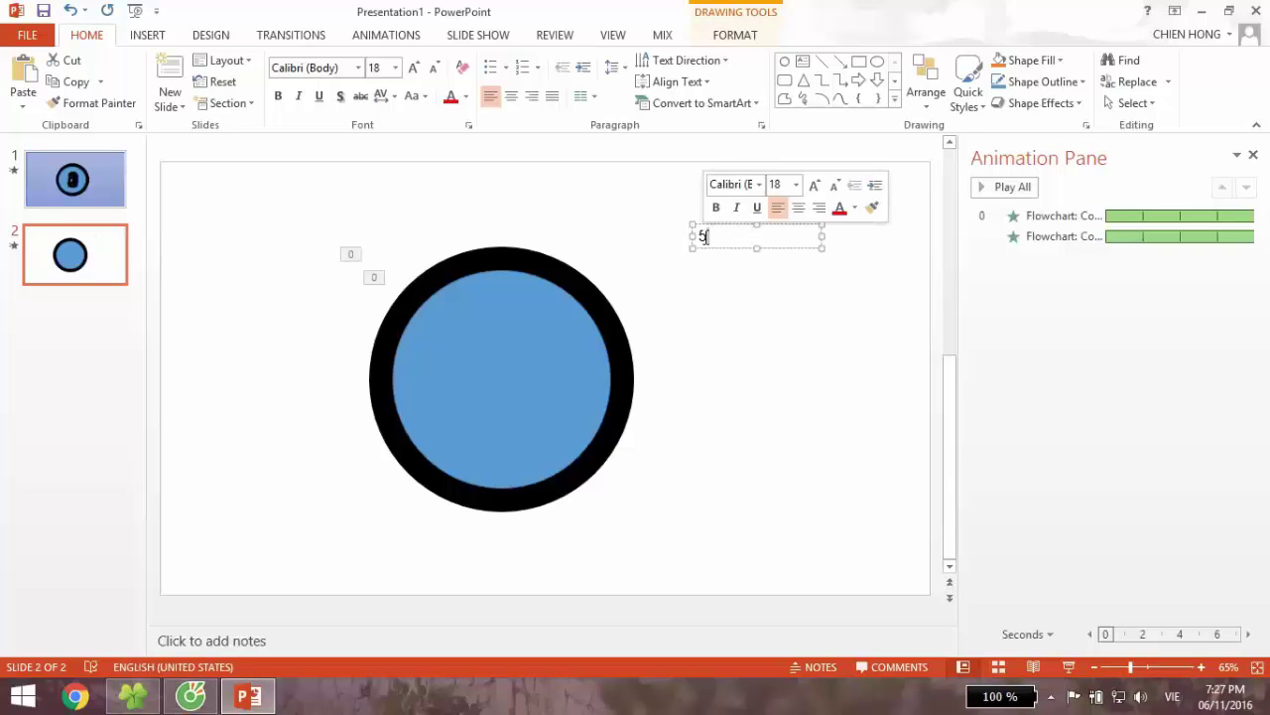
type("5")
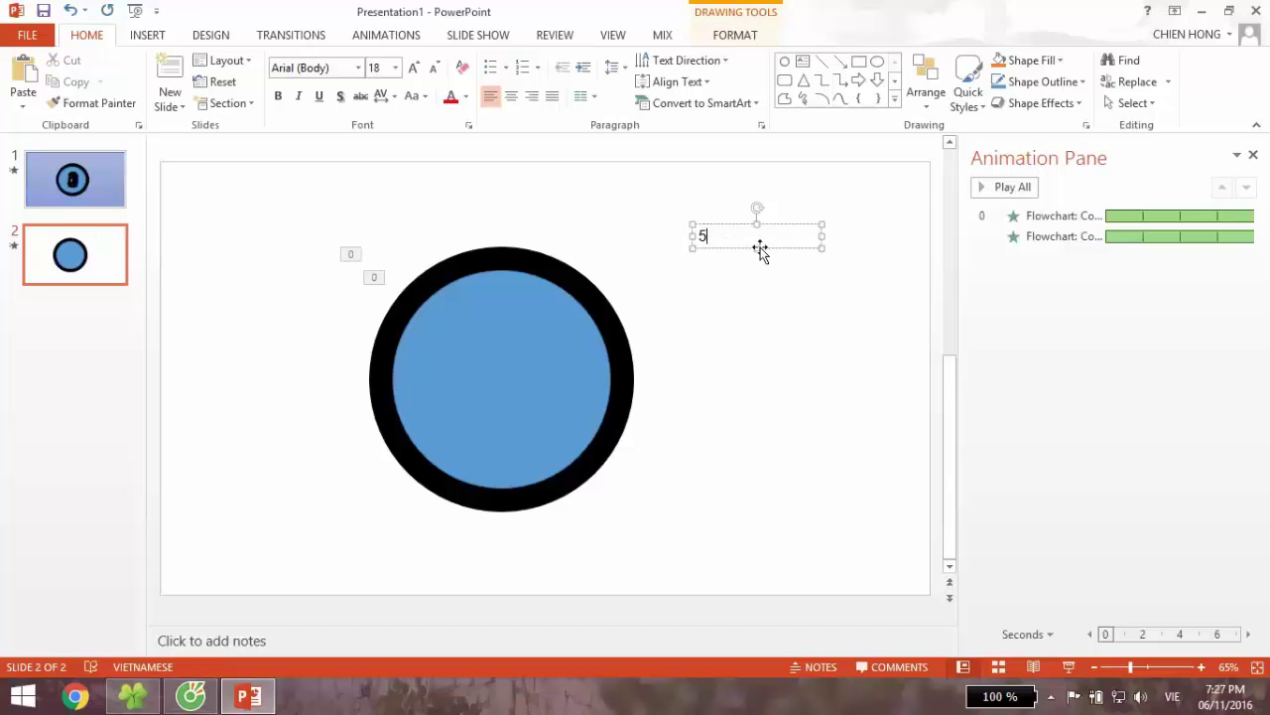
double_click(704, 235)
Step: Enlarge the 5 to 166 pt Arial
left_click(802, 181)
left_click(802, 181)
left_click(802, 182)
left_click(802, 181)
left_click(802, 181)
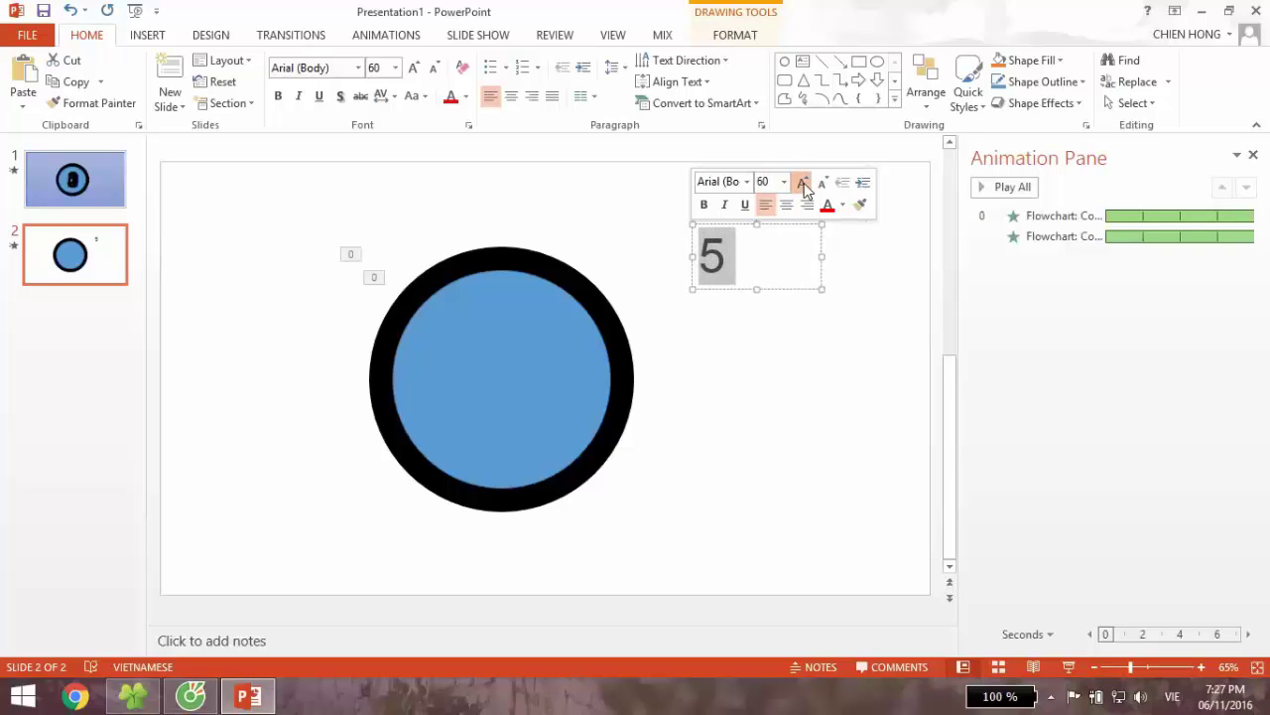
left_click(803, 186)
left_click(804, 186)
left_click(804, 187)
left_click(804, 186)
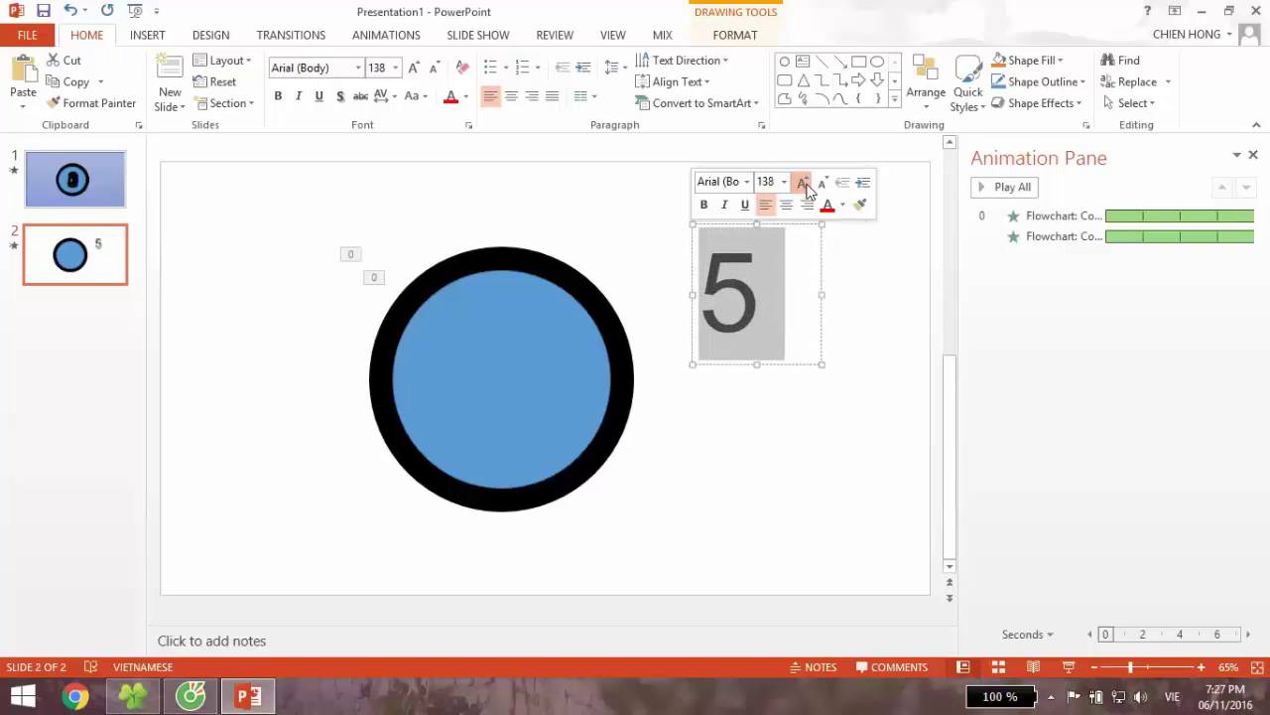
left_click(804, 187)
left_click(804, 187)
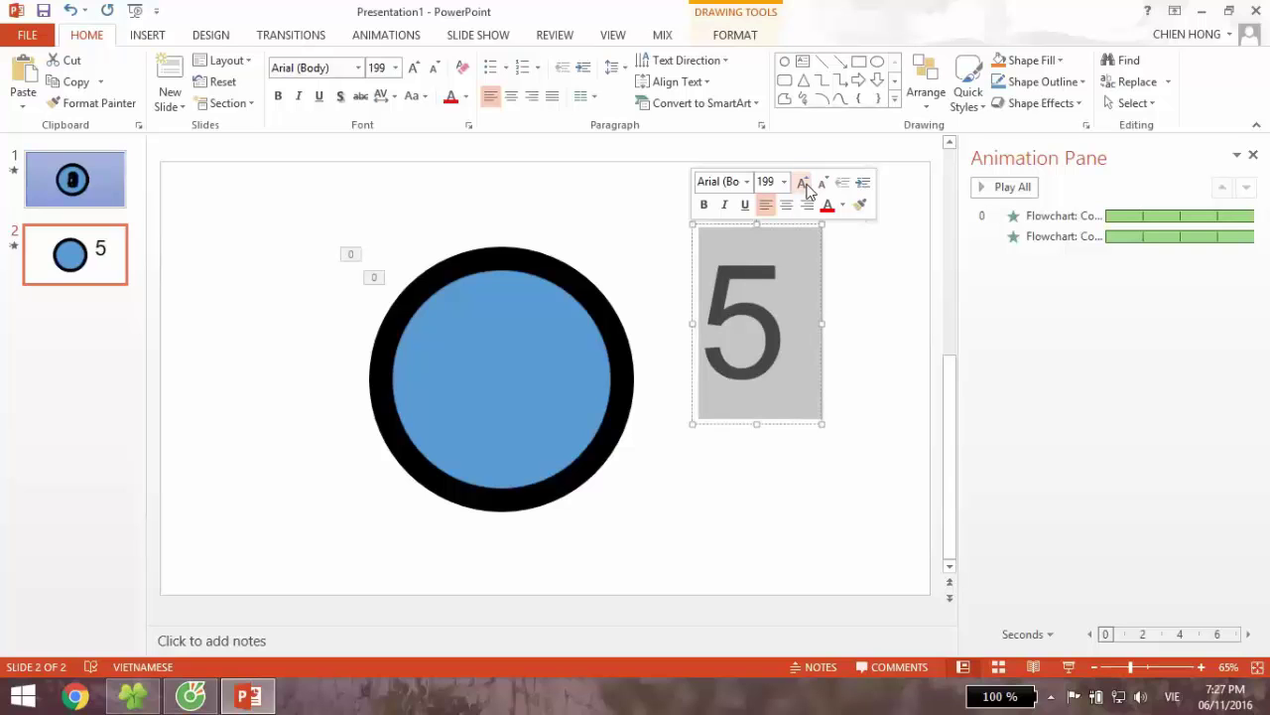
left_click(822, 182)
left_click(840, 327)
left_click(755, 285)
left_click(756, 223)
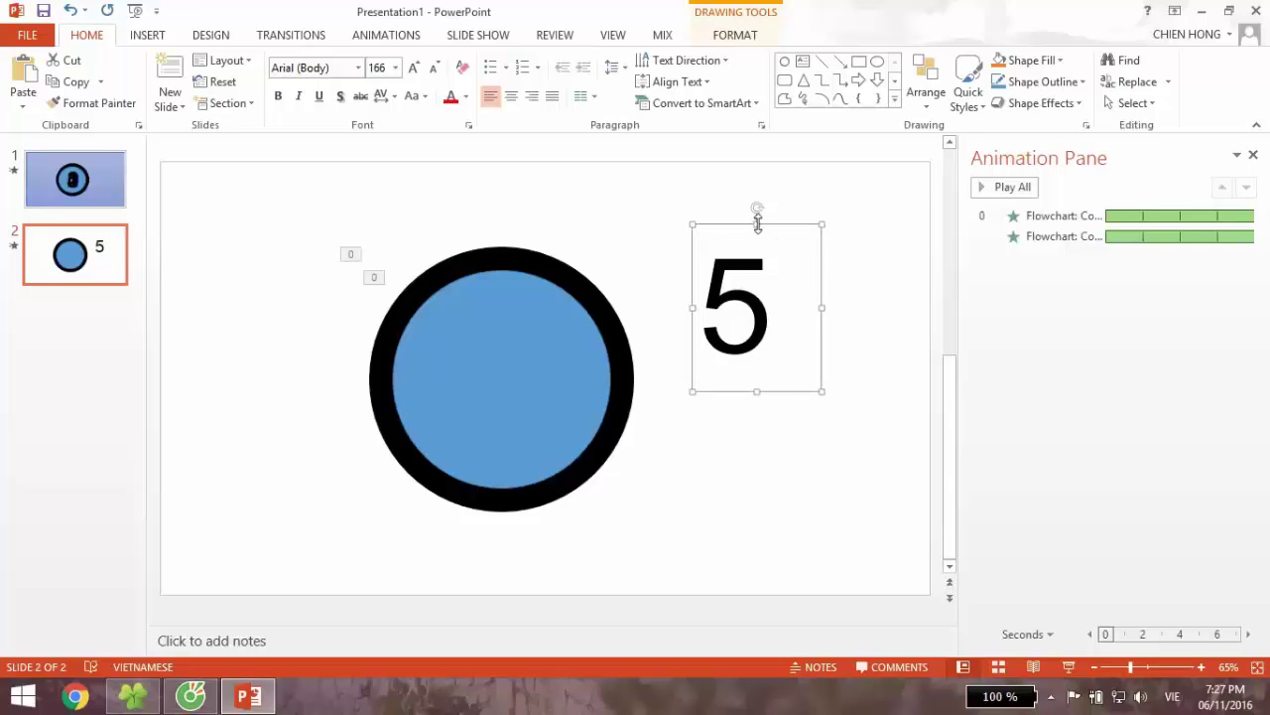
Step: Move the 5 onto the circle and set its font size to 199 pt
left_click_drag(753, 228, 523, 301)
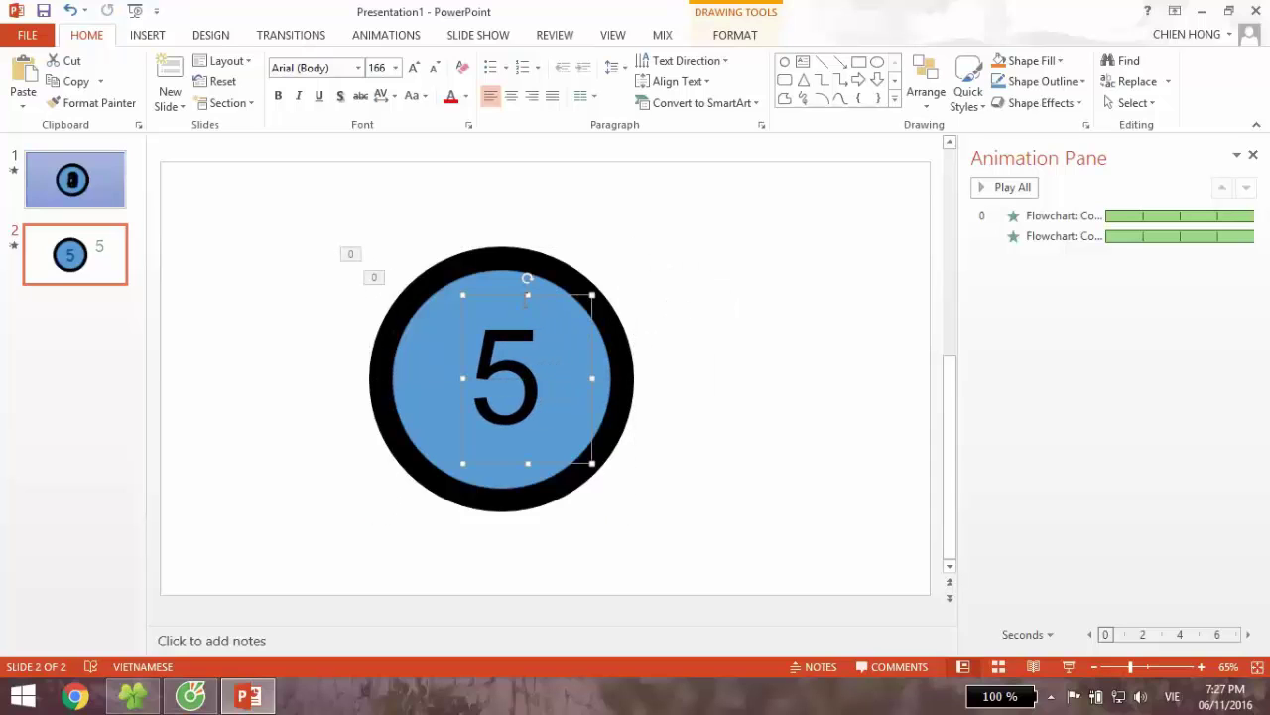
double_click(526, 378)
left_click(596, 320)
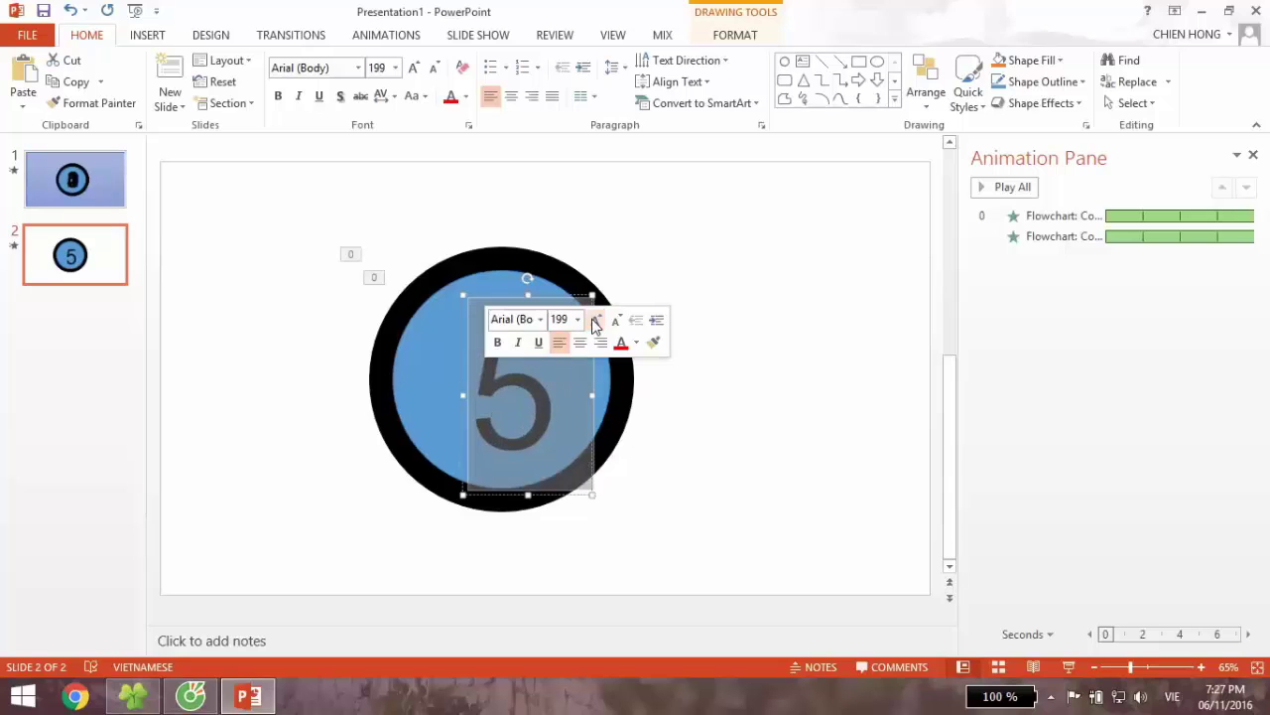
left_click(595, 319)
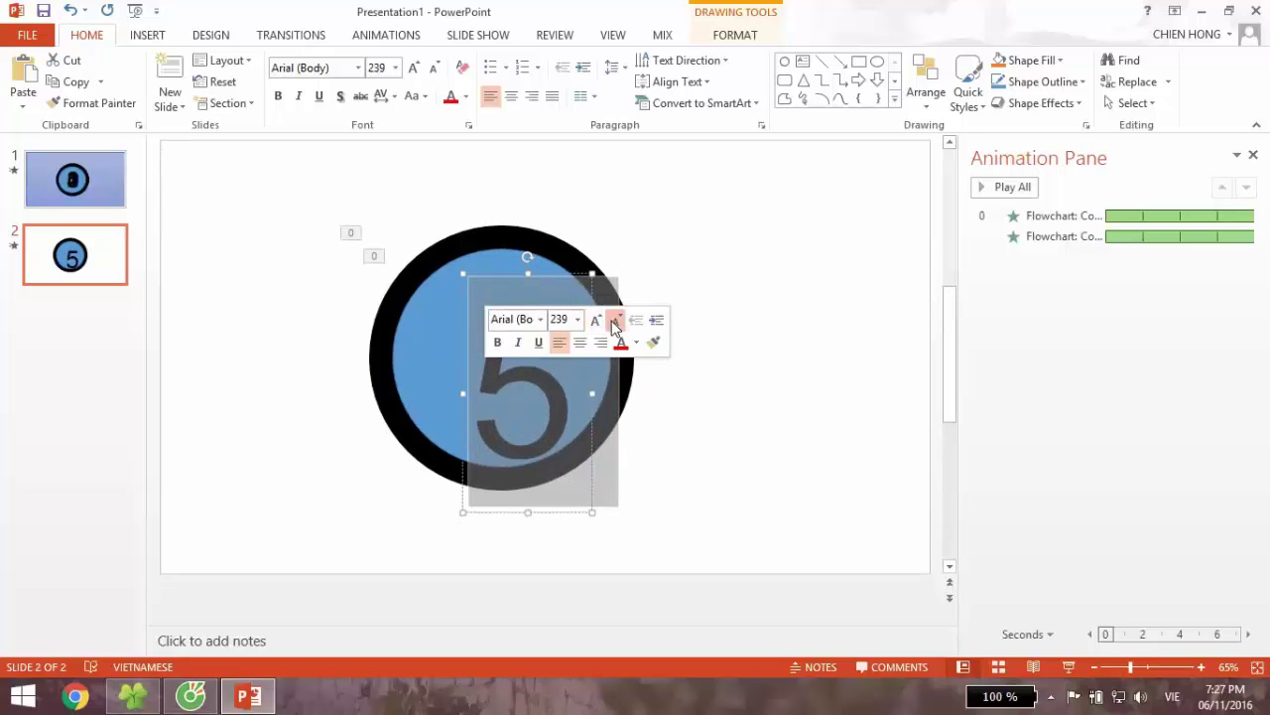
left_click(615, 319)
Step: Nudge the 5 until it sits centred in the blue circle, then reselect its text box
left_click_drag(467, 292, 454, 284)
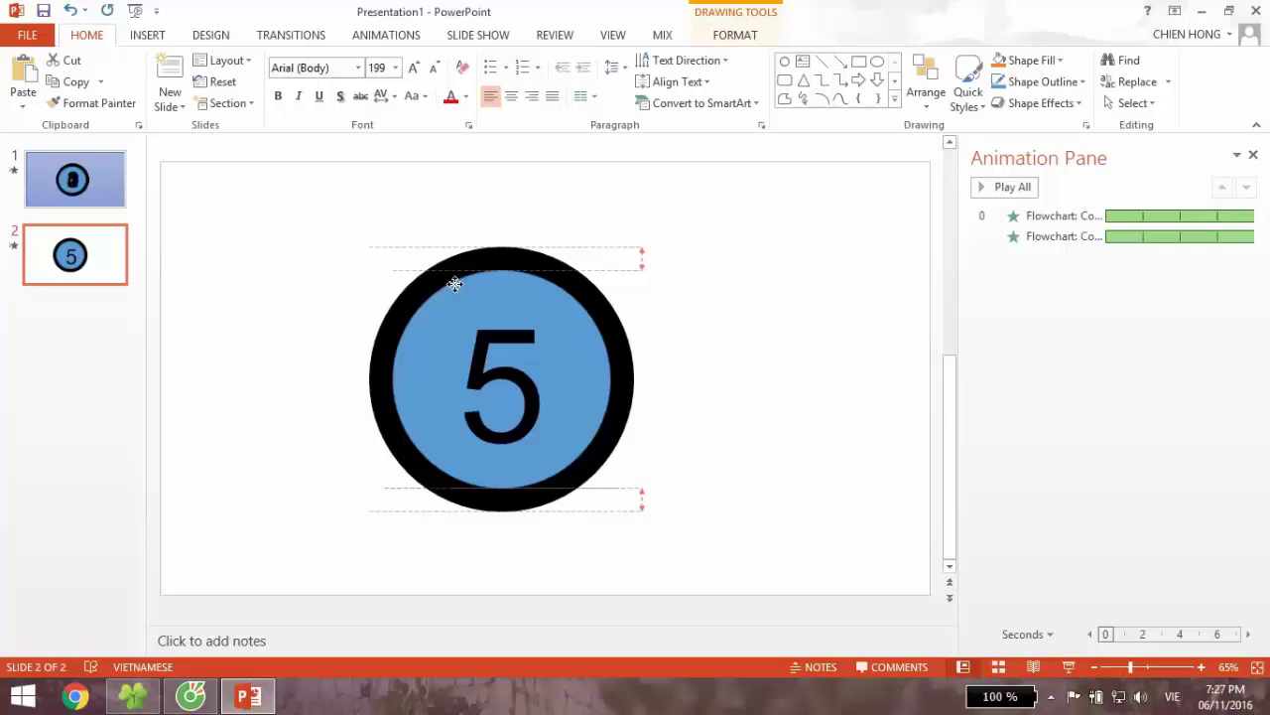
left_click_drag(455, 284, 454, 284)
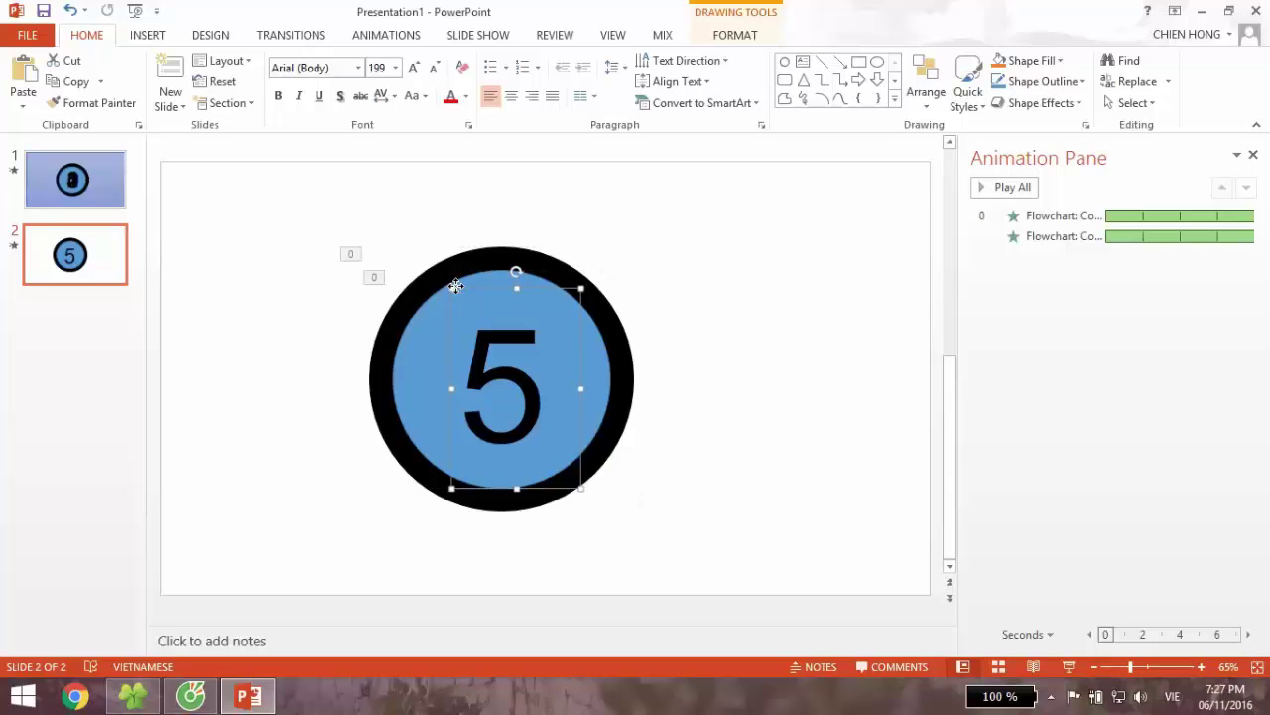
left_click_drag(455, 286, 456, 285)
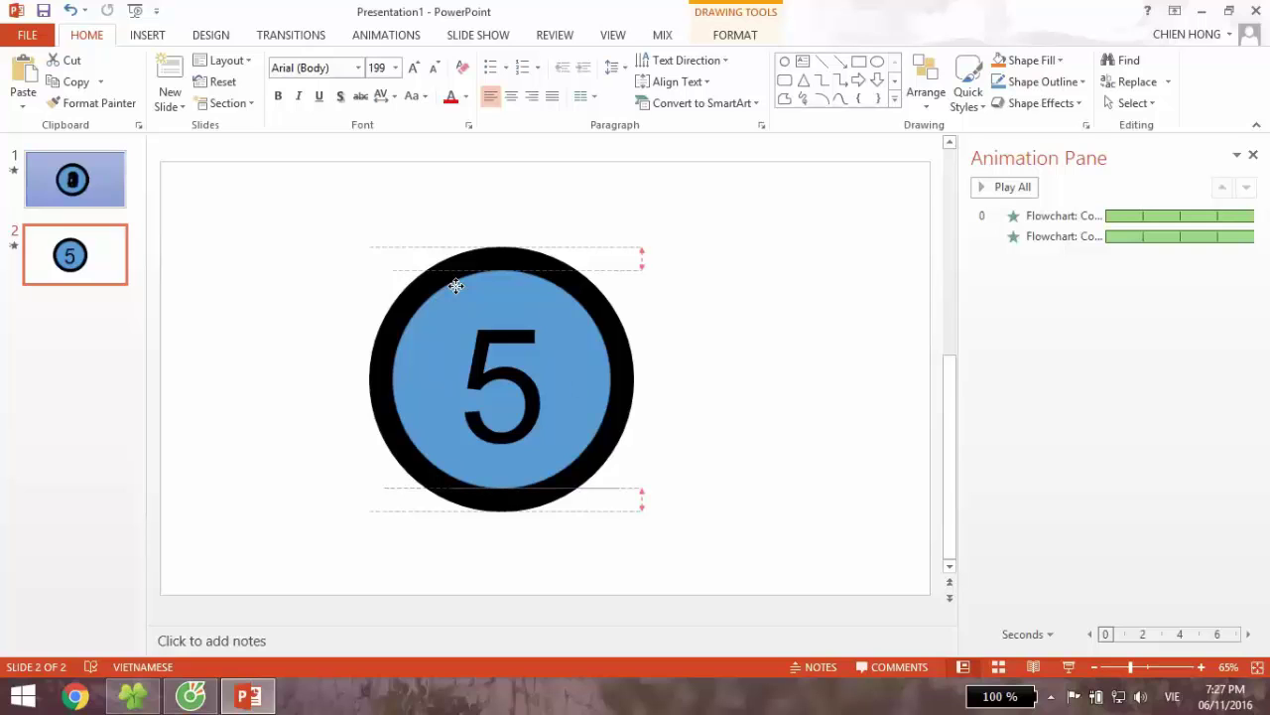
left_click_drag(456, 286, 455, 286)
left_click(723, 341)
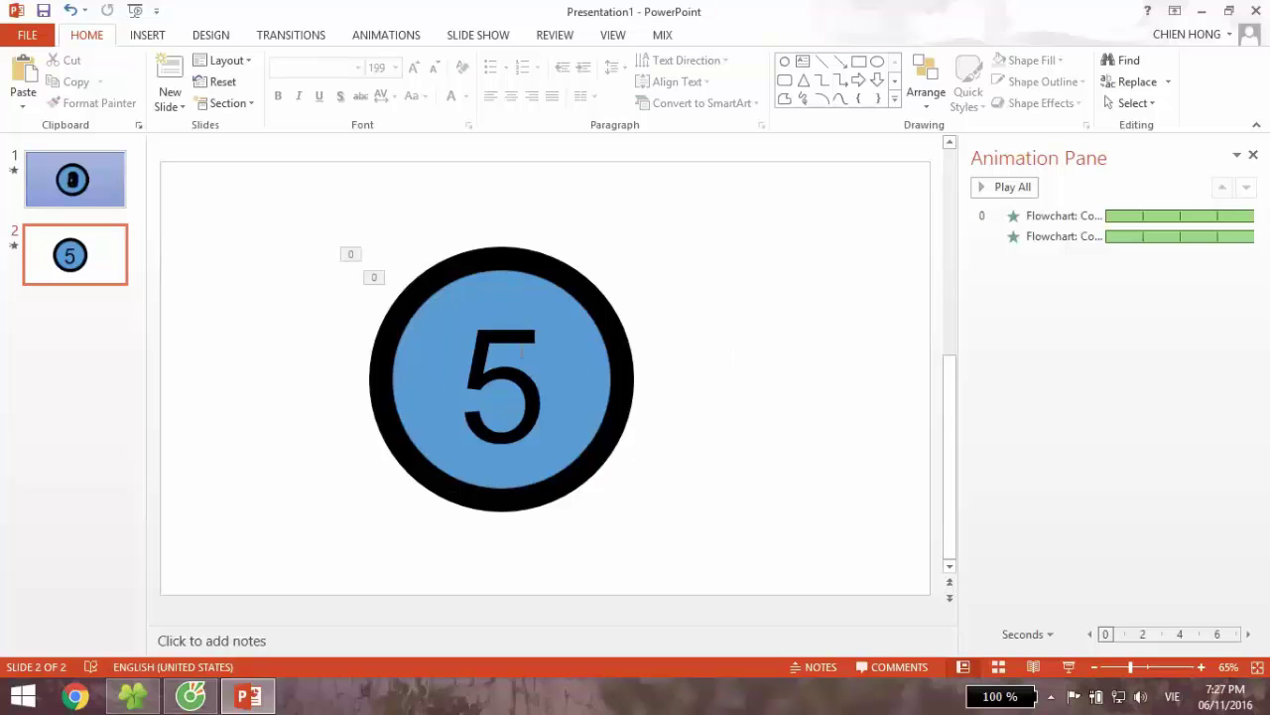
left_click(507, 337)
left_click(717, 340)
left_click(509, 344)
left_click(516, 287)
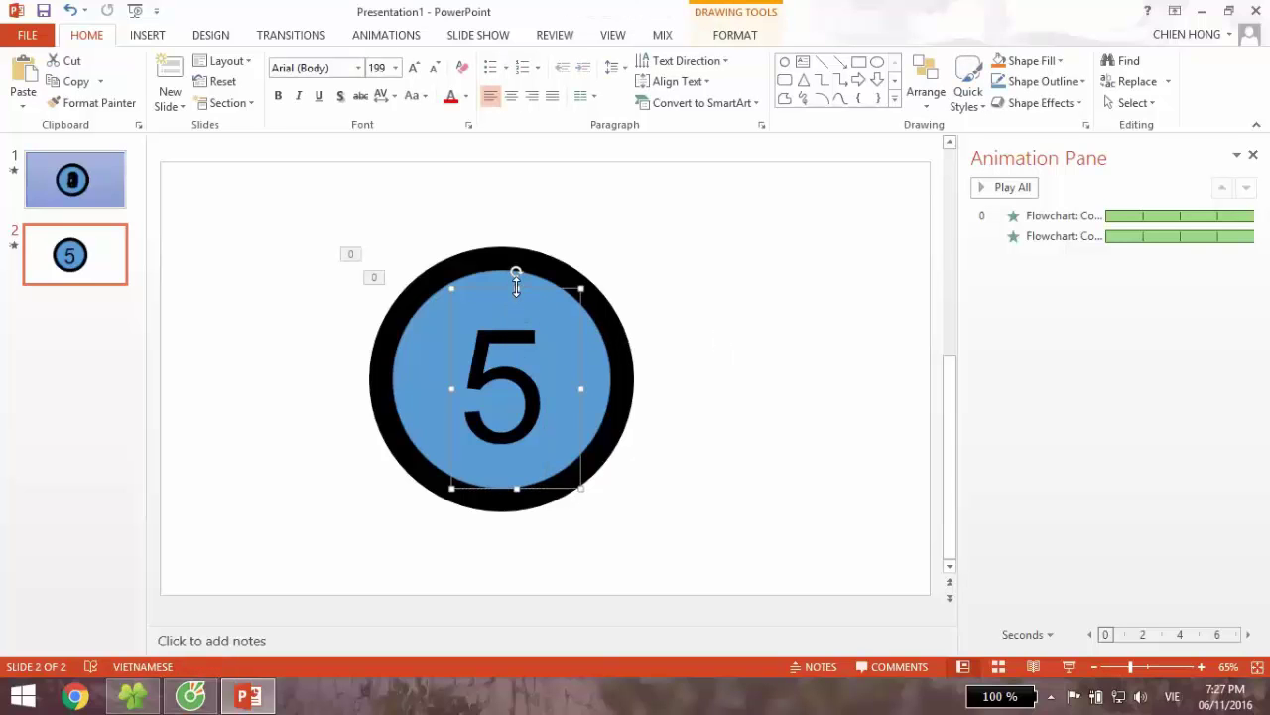
Step: Give the 5 a Disappear exit animation
left_click(371, 40)
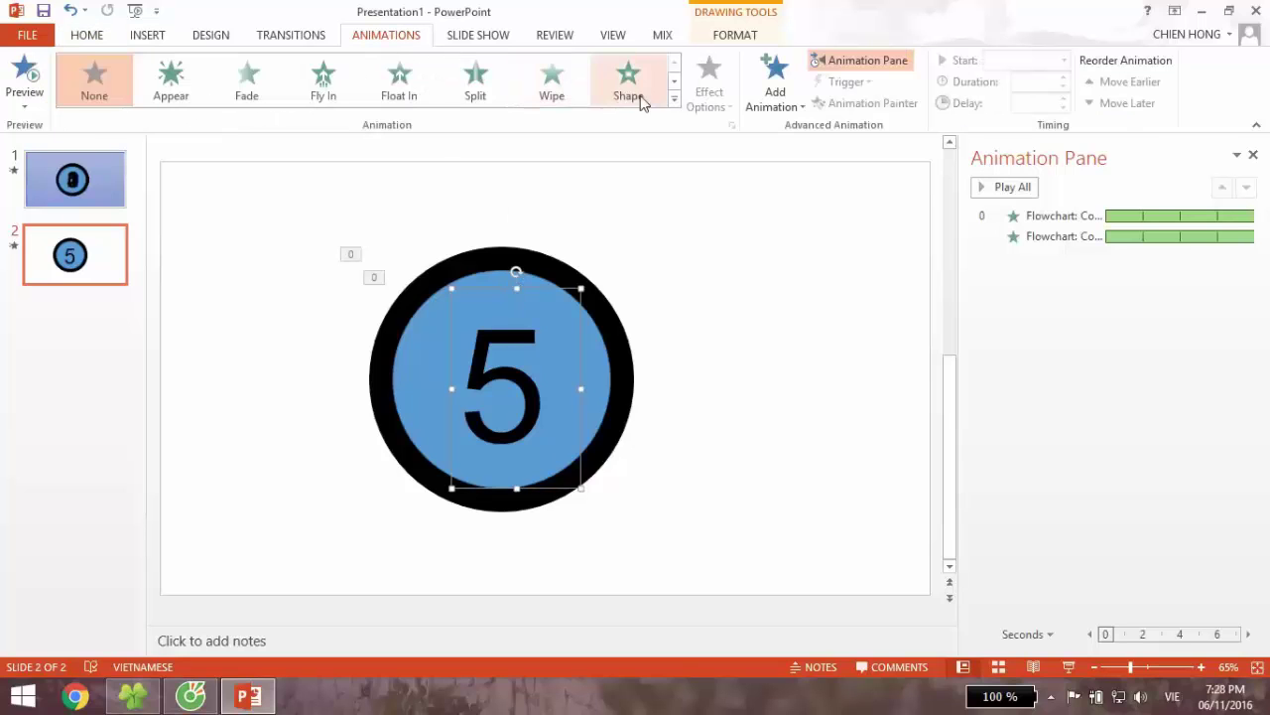
left_click(674, 98)
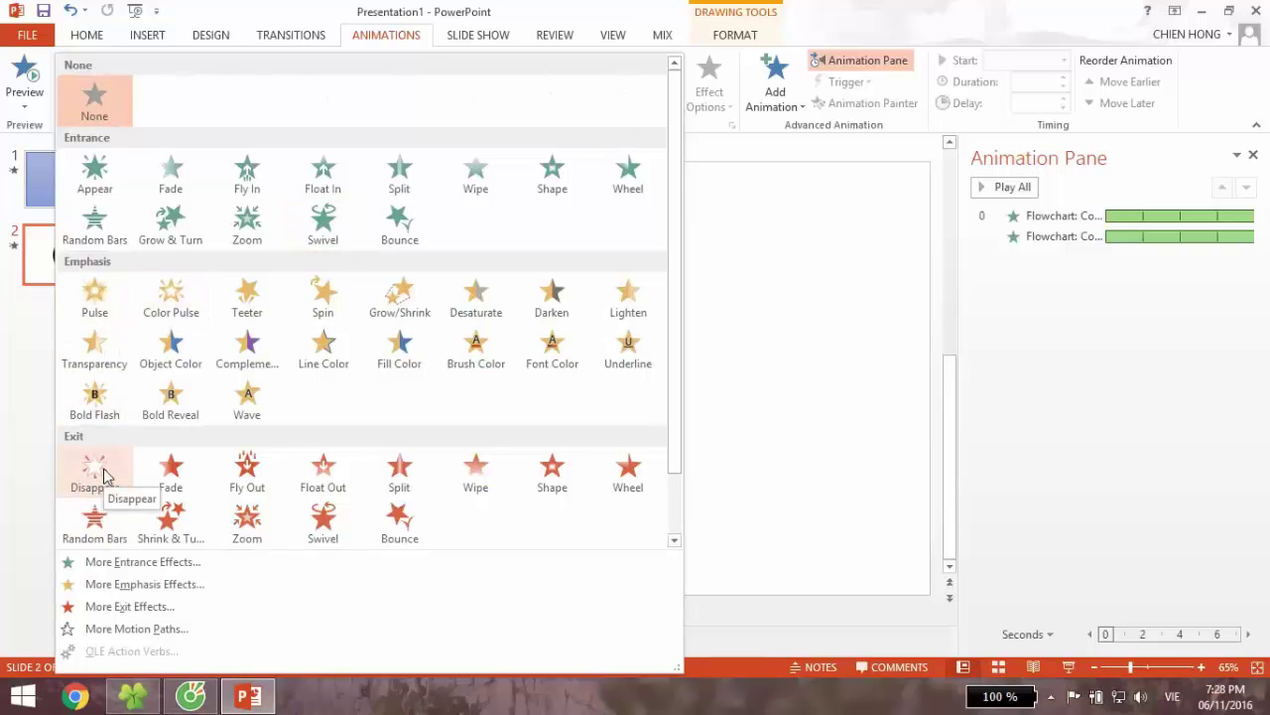
left_click(106, 477)
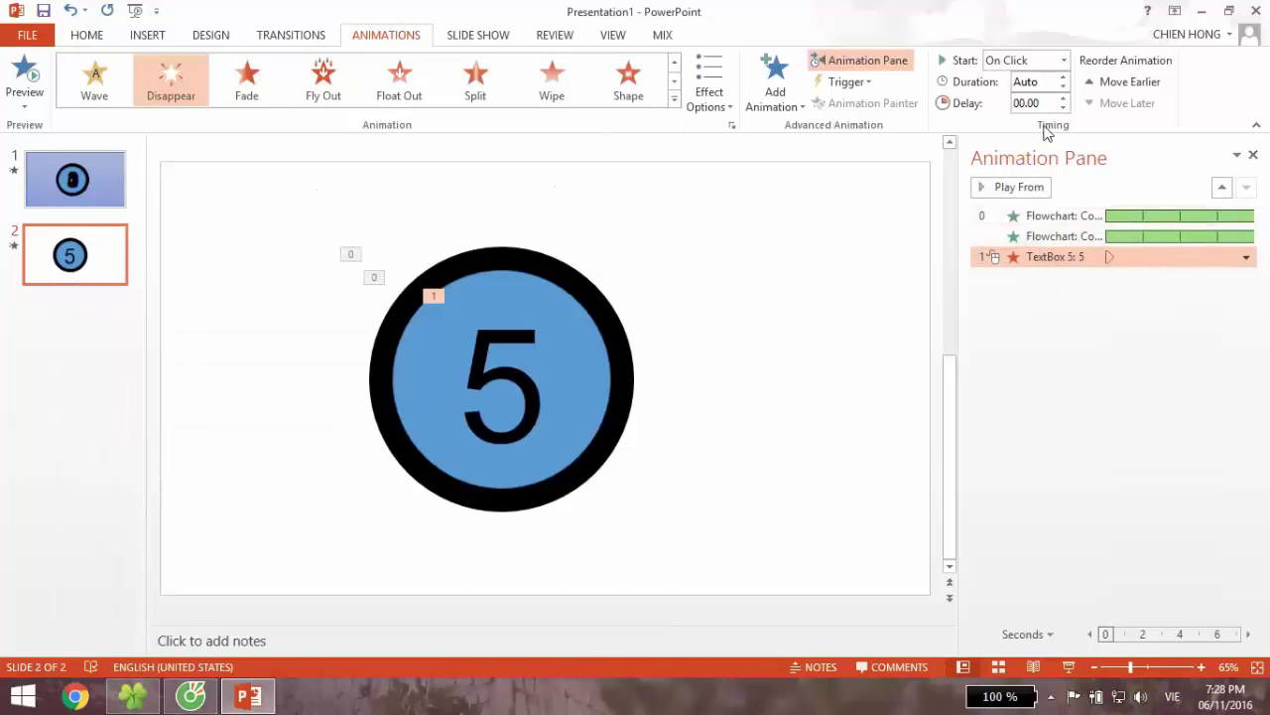
Step: Set the 5's Disappear to start With Previous after a 01.00-second delay
left_click(1063, 61)
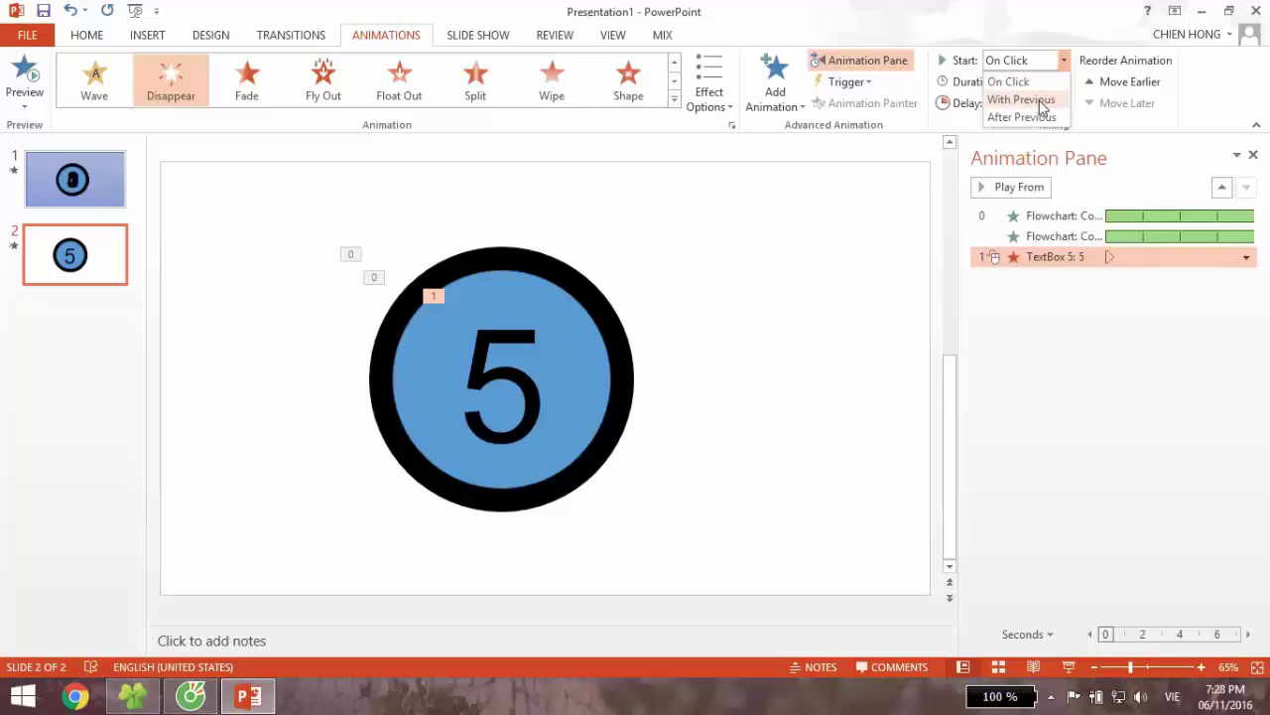
left_click(1022, 101)
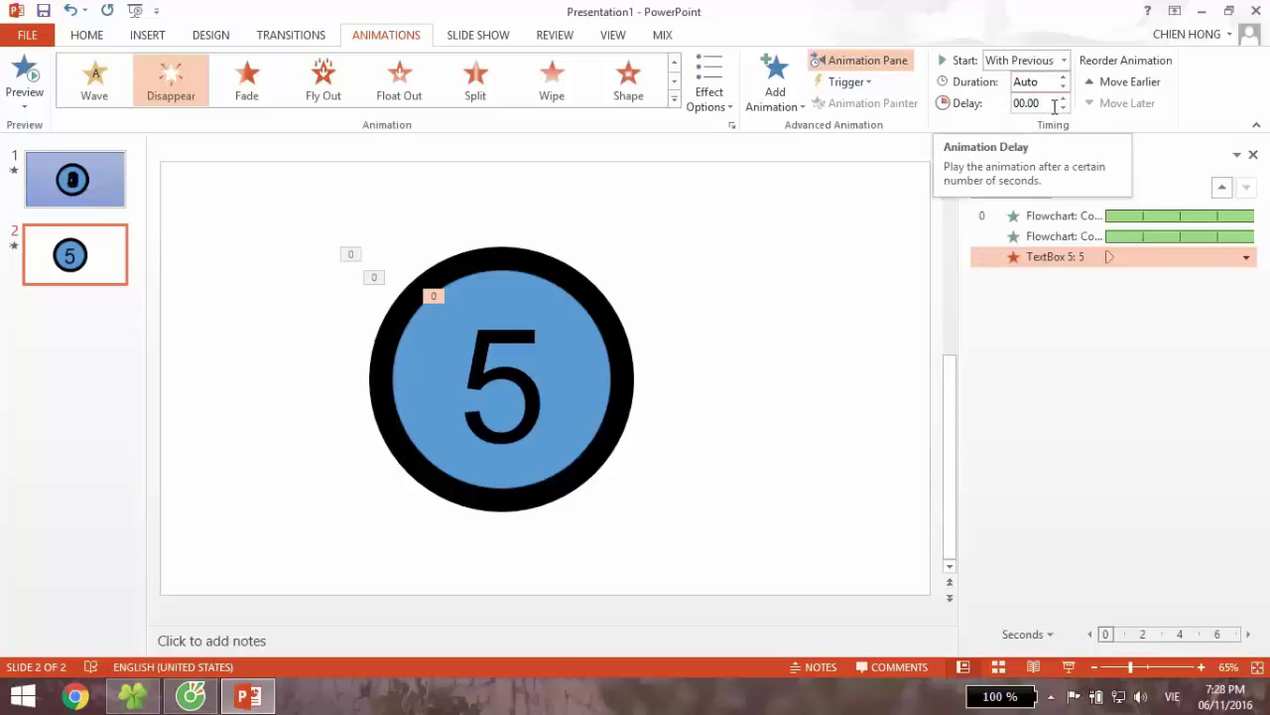
left_click(1054, 104)
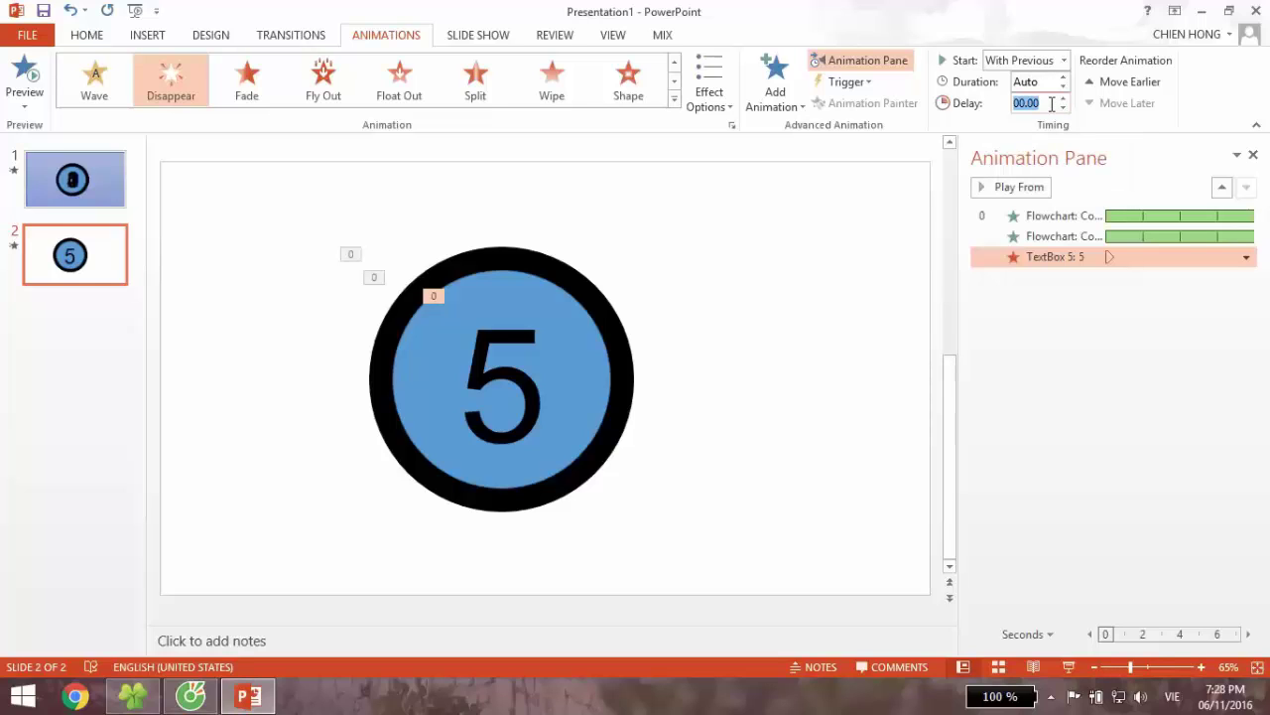
left_click(921, 238)
left_click(1052, 257)
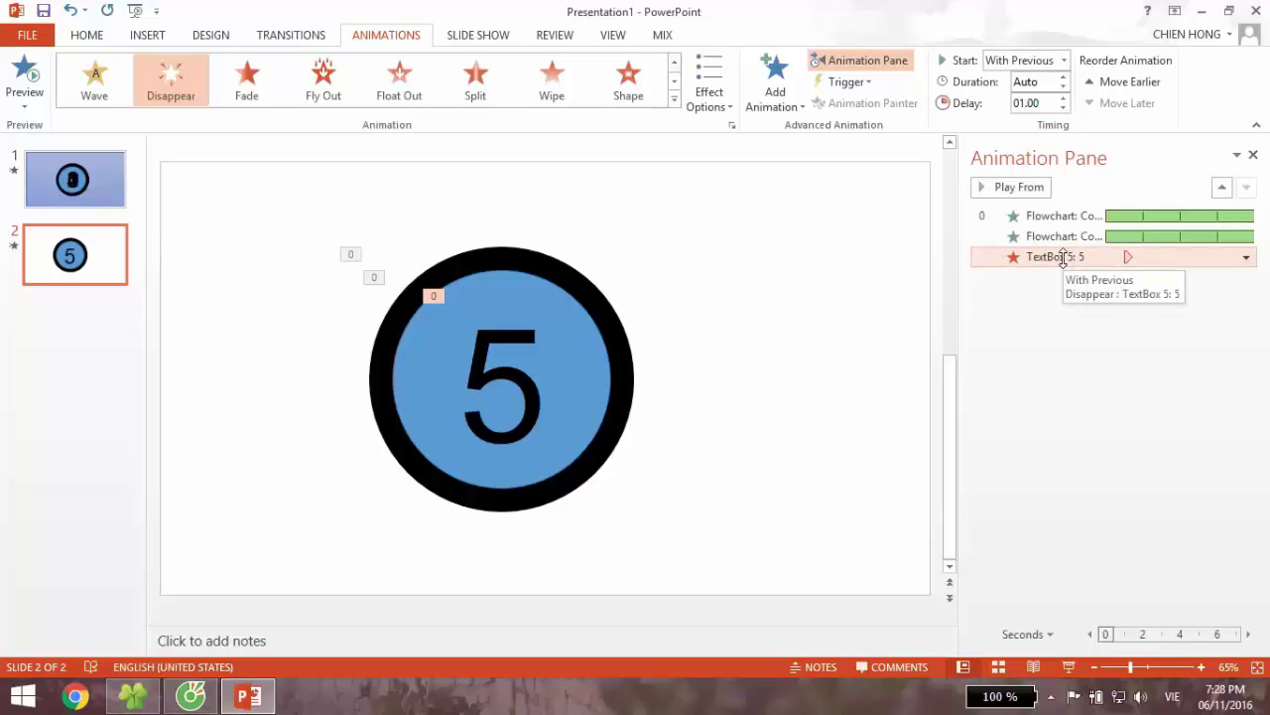
left_click(520, 340)
left_click(515, 288)
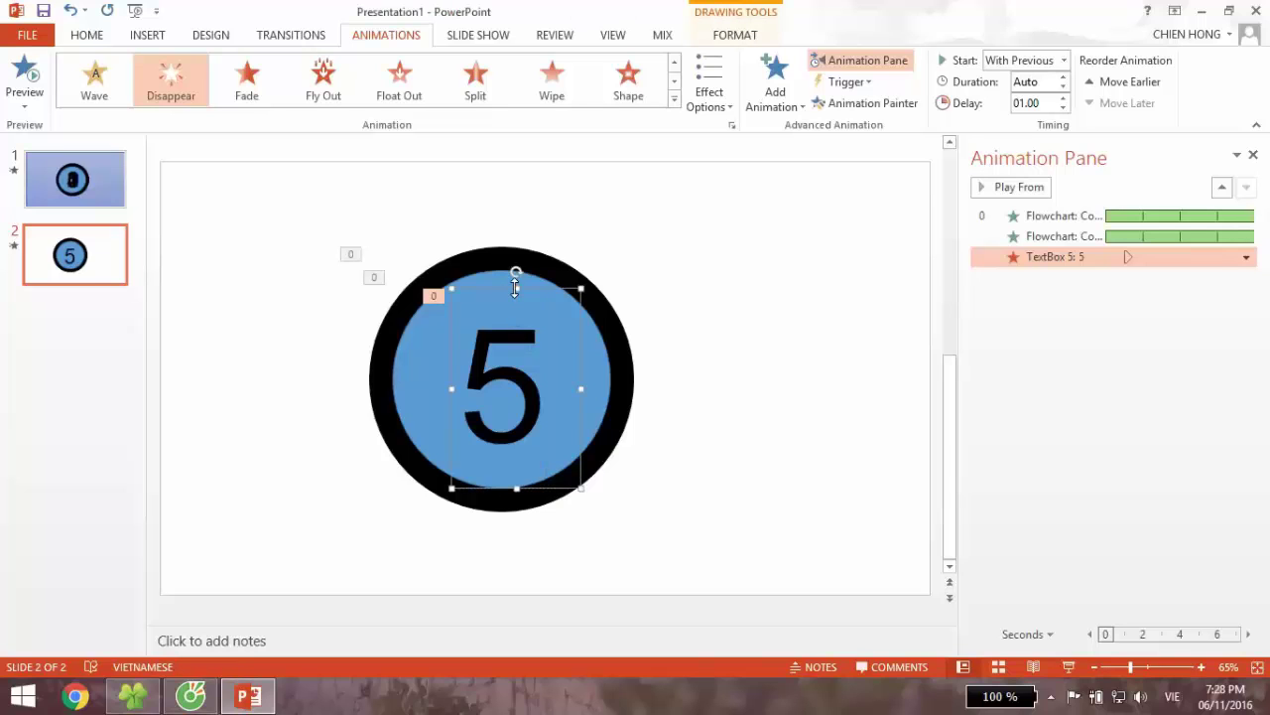
Step: Copy the 5 text box to the right of the circle and change its digit to 4
left_click(717, 370)
key("Tab")
key("Tab")
key("Tab")
left_click_drag(532, 288, 704, 283)
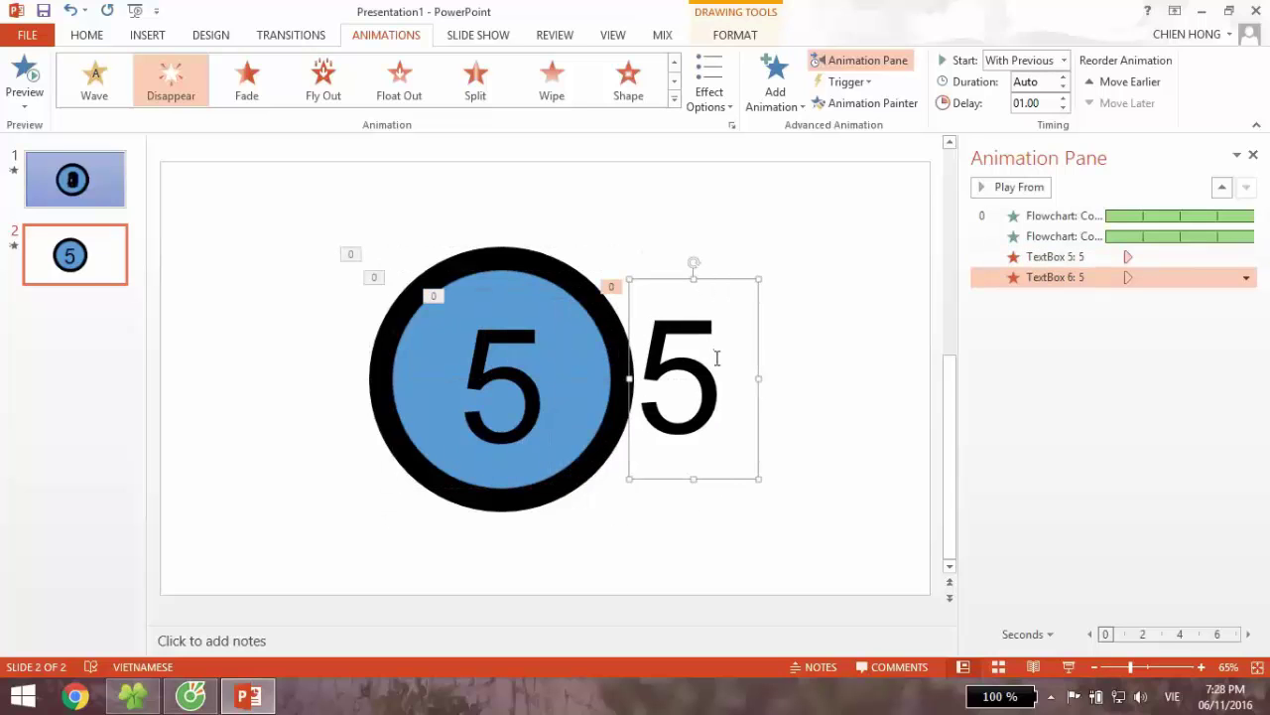
double_click(717, 357)
left_click_drag(681, 365, 669, 362)
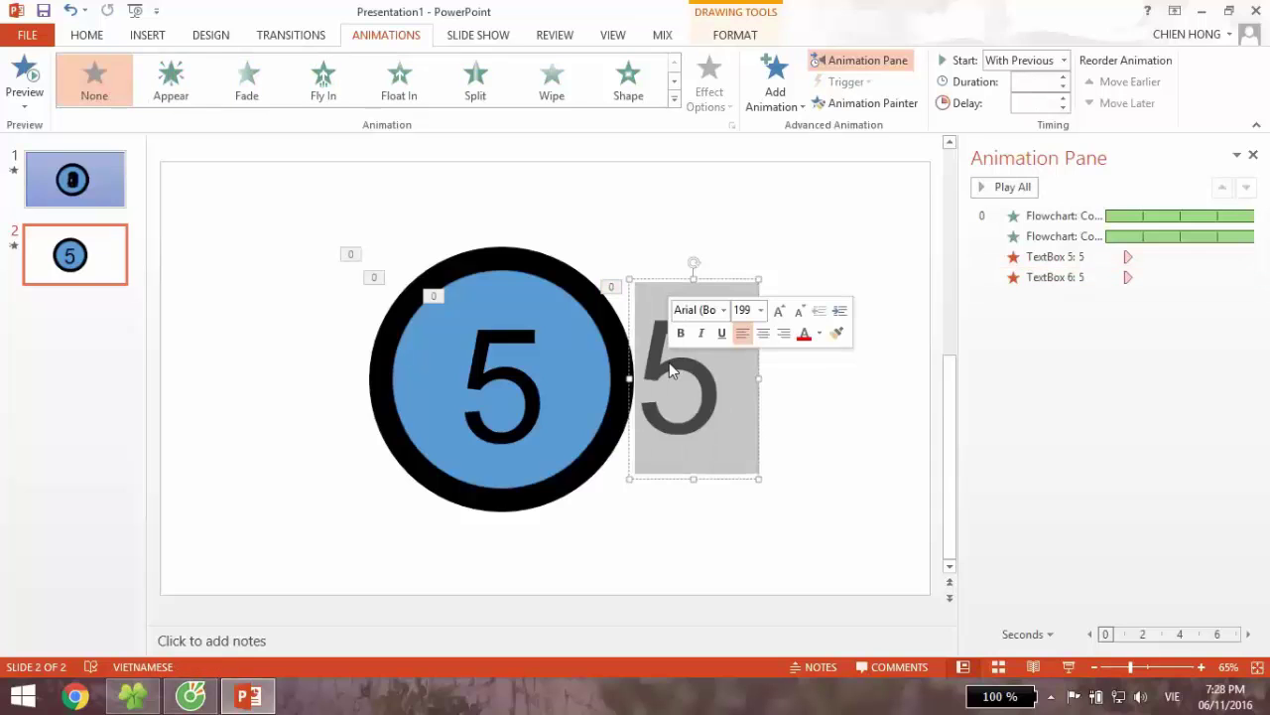
type("4")
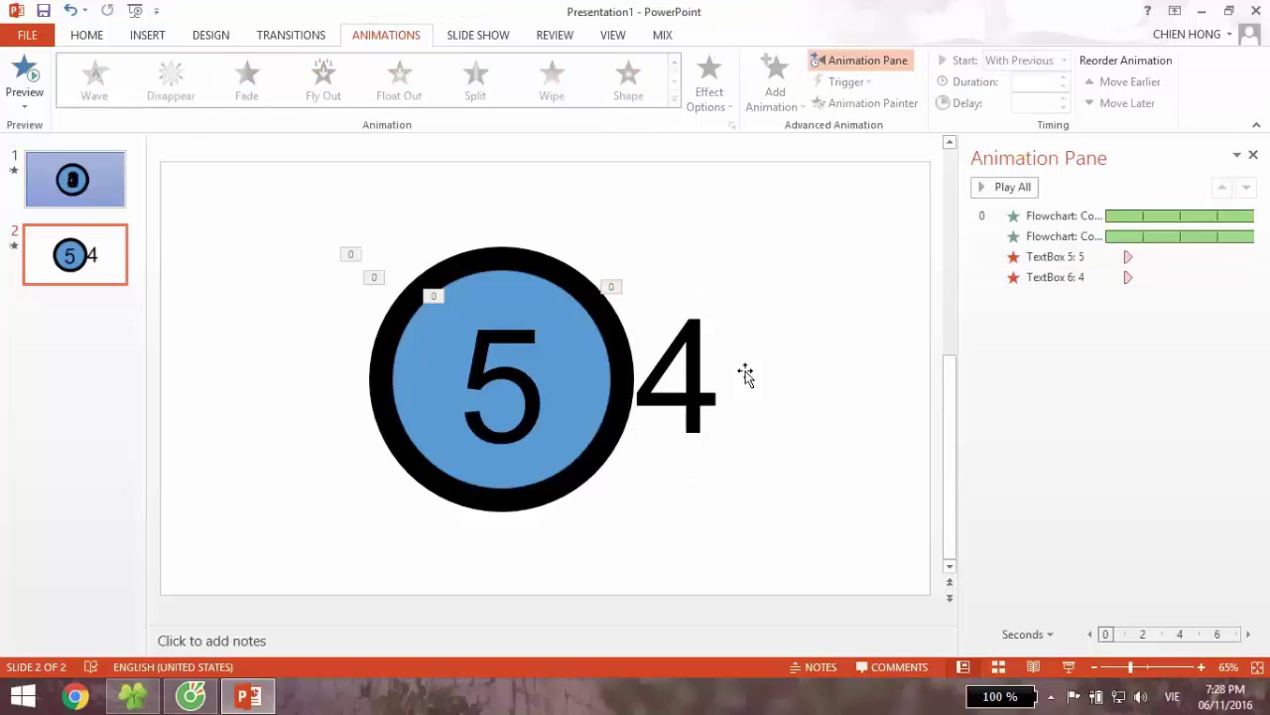
left_click(780, 377)
Step: Give the 4 an Appear entrance animation plus an added Disappear exit animation
left_click(698, 295)
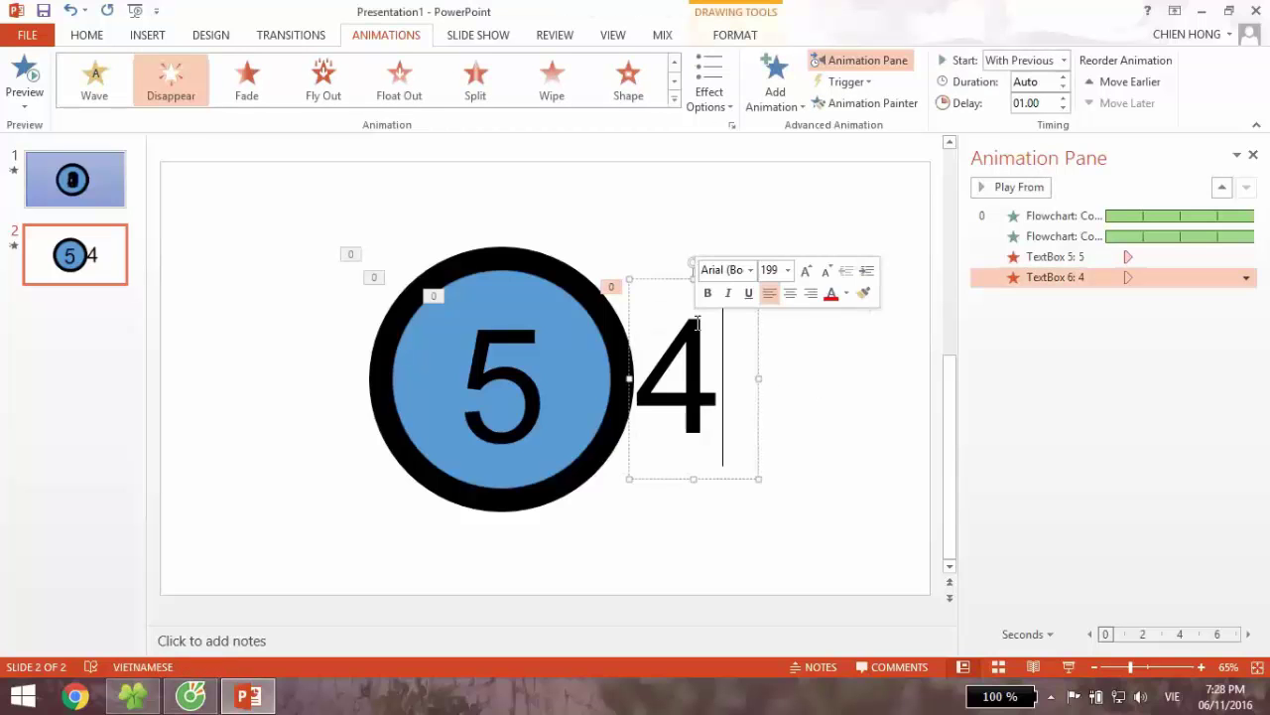
left_click(686, 285)
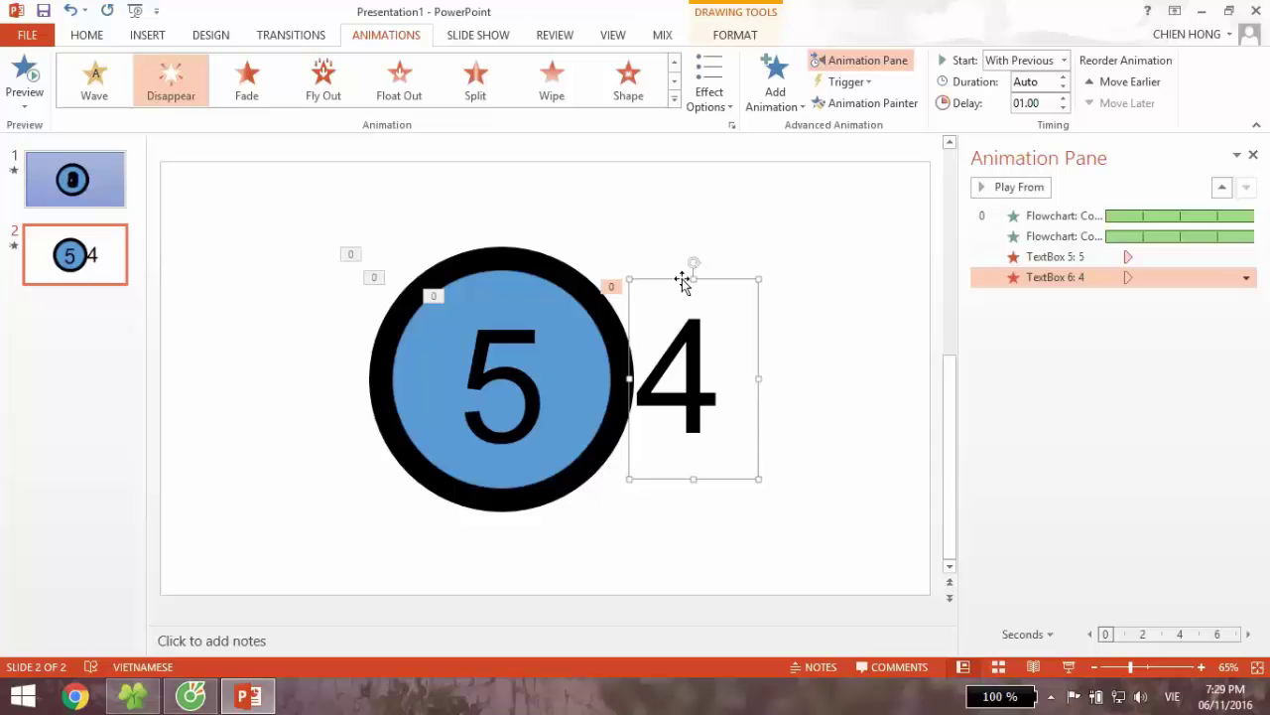
left_click(674, 99)
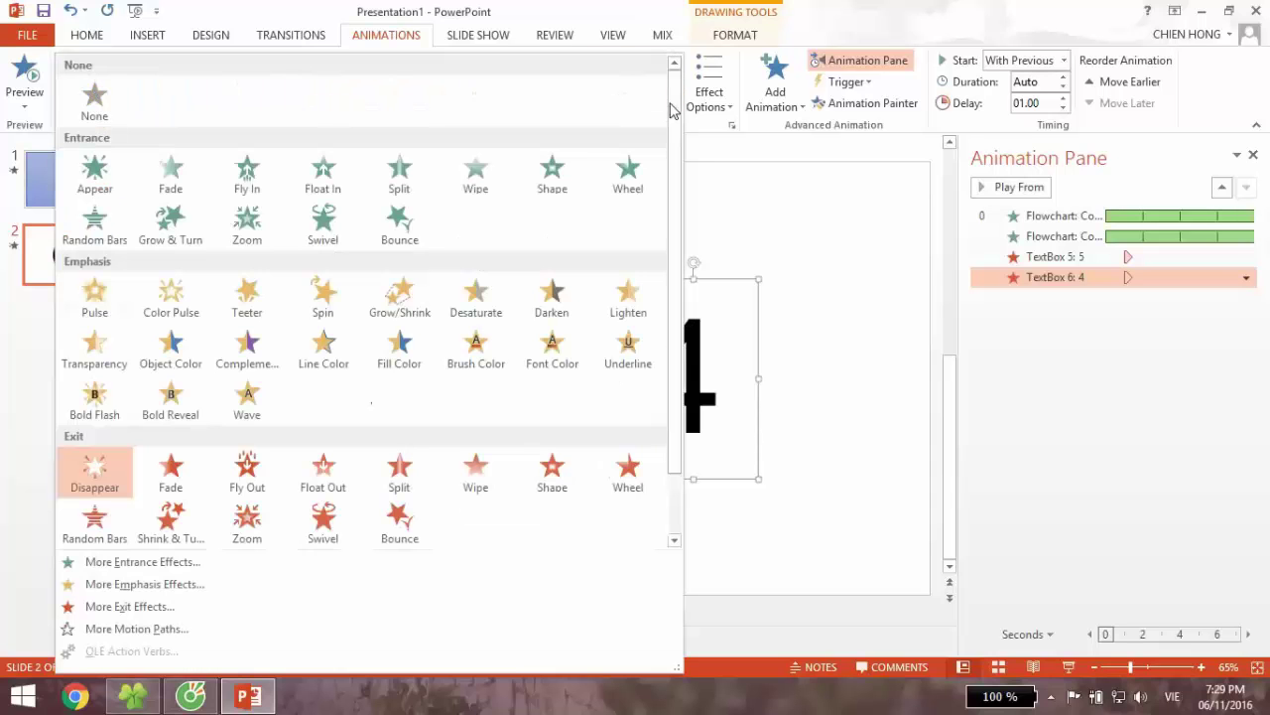
left_click(96, 175)
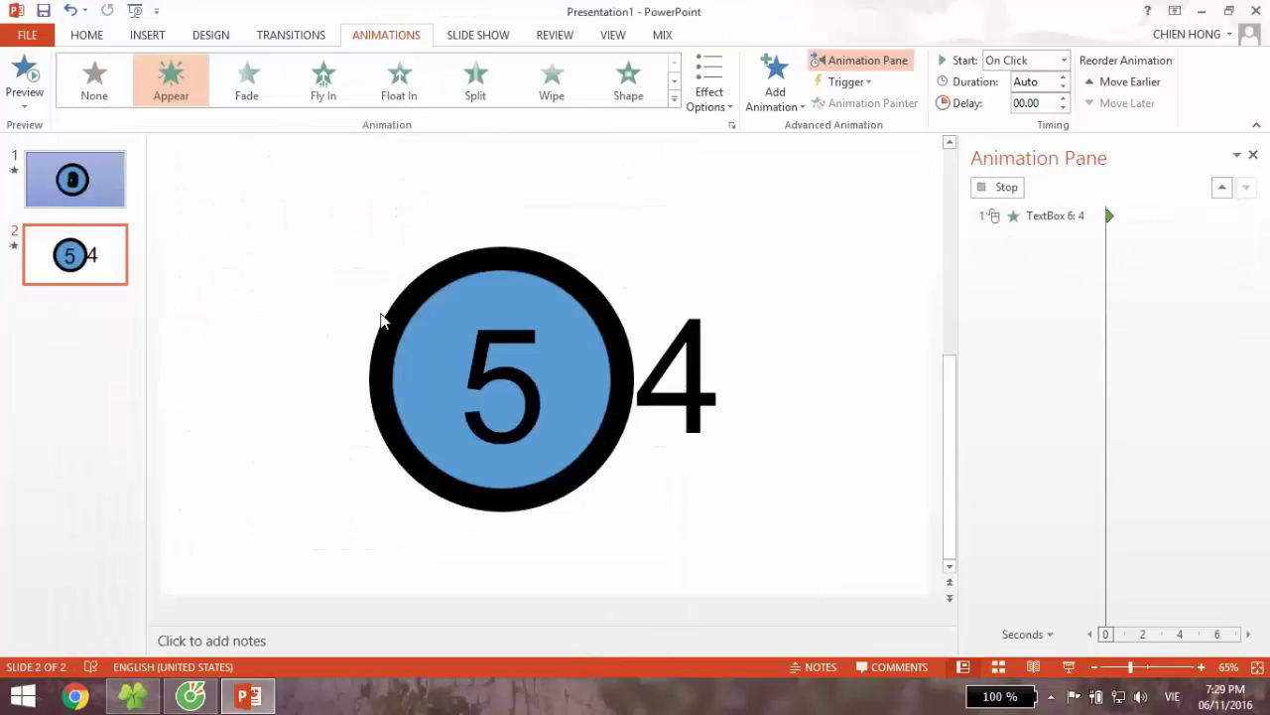
left_click(724, 315)
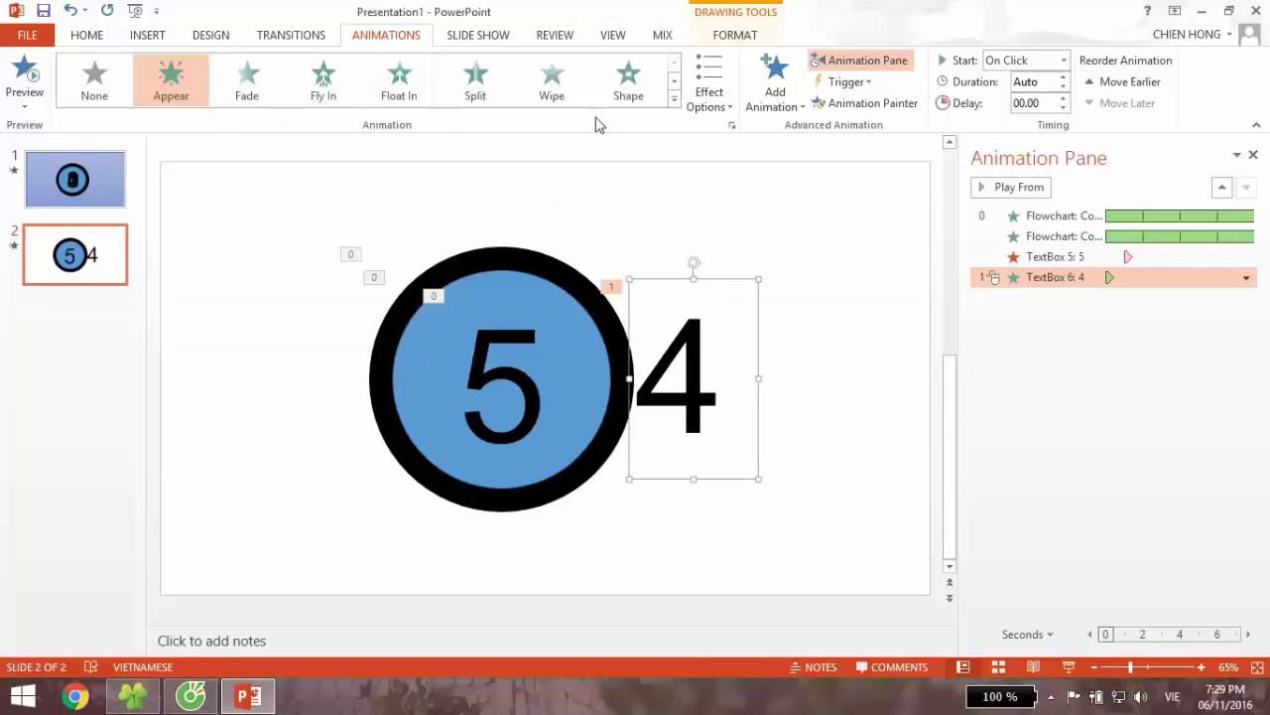
left_click(675, 100)
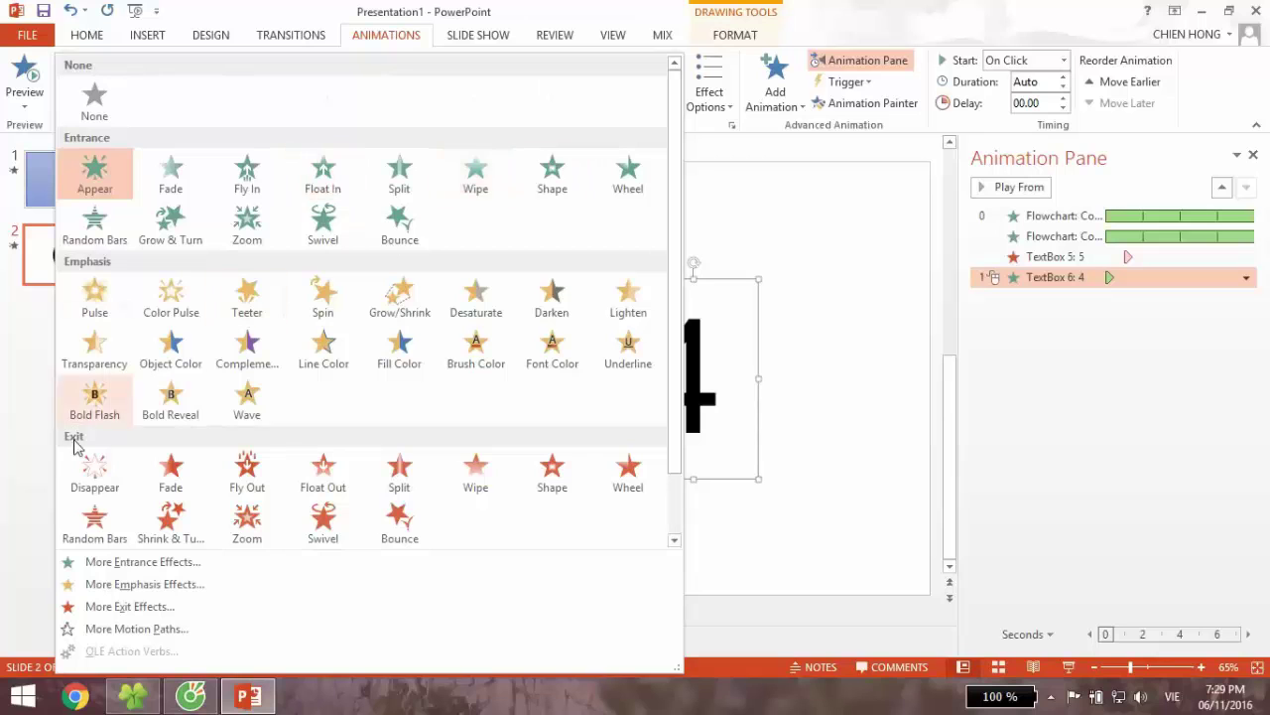
left_click(788, 107)
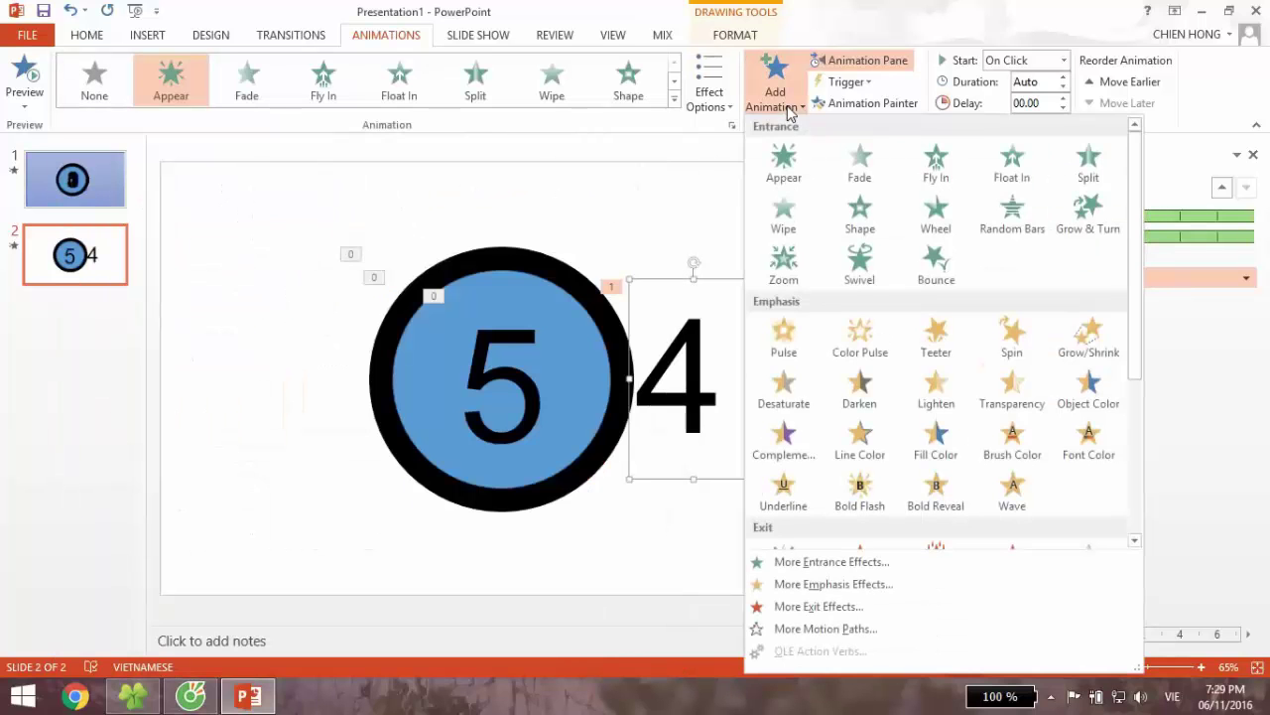
scroll(811, 429, "down", 3)
left_click(794, 298)
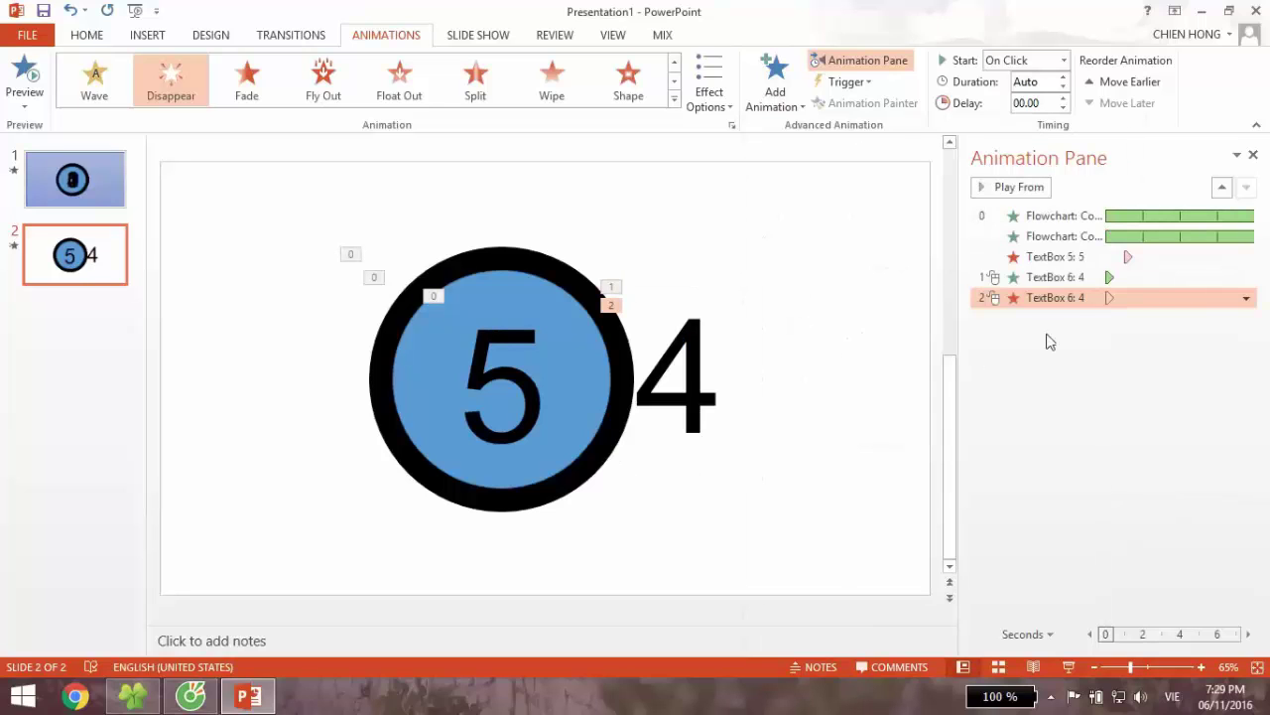
Step: Set the 4's Appear to start With Previous and give its Disappear a 02.00-second delay
left_click(1051, 278)
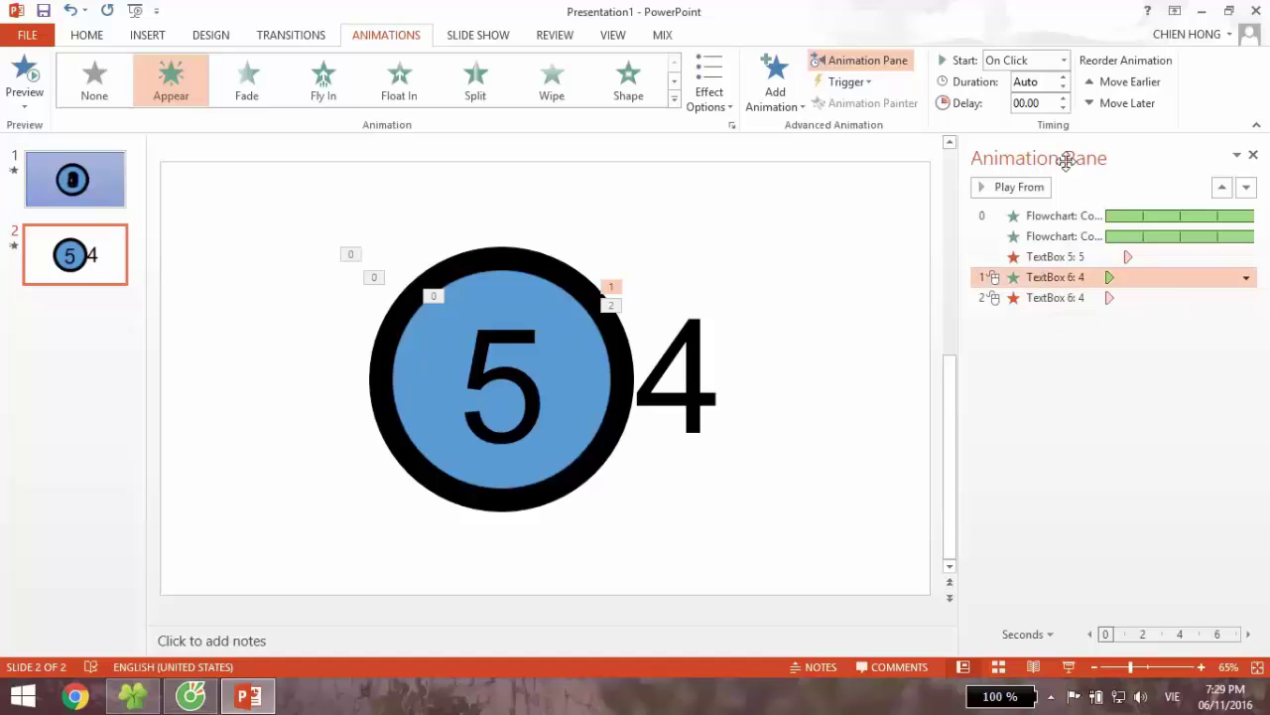
left_click(1064, 61)
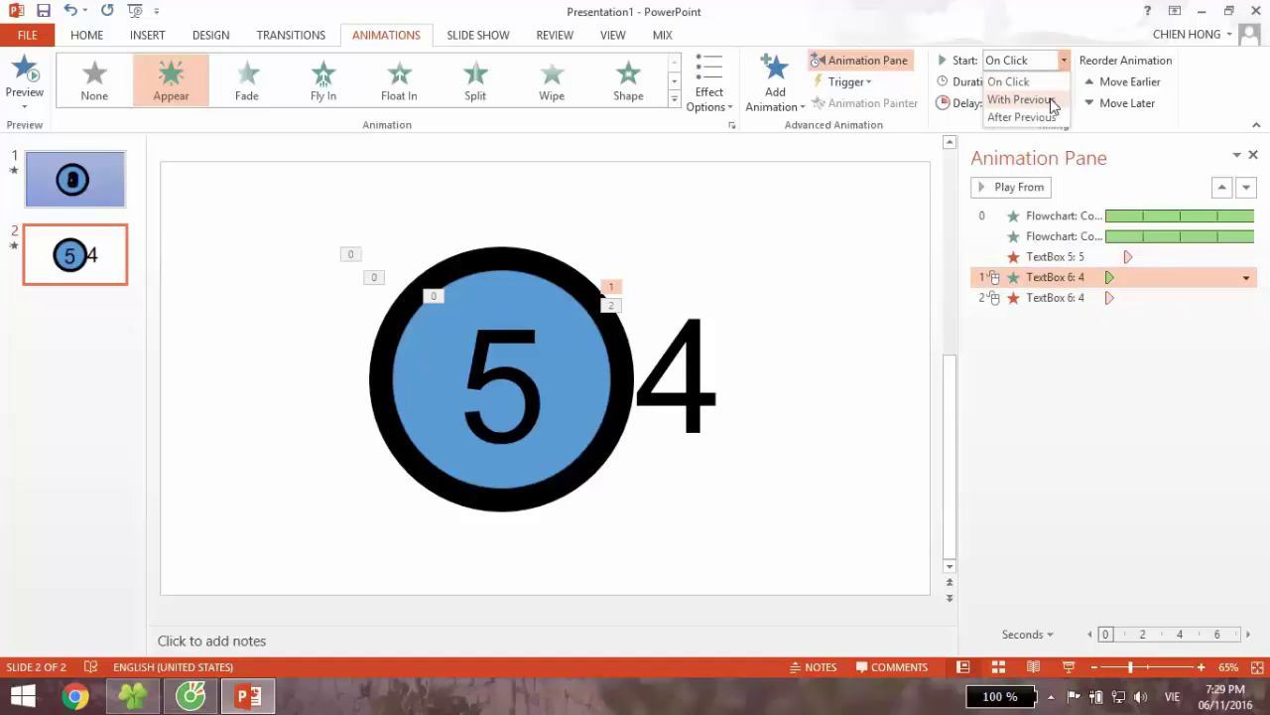
left_click(1053, 100)
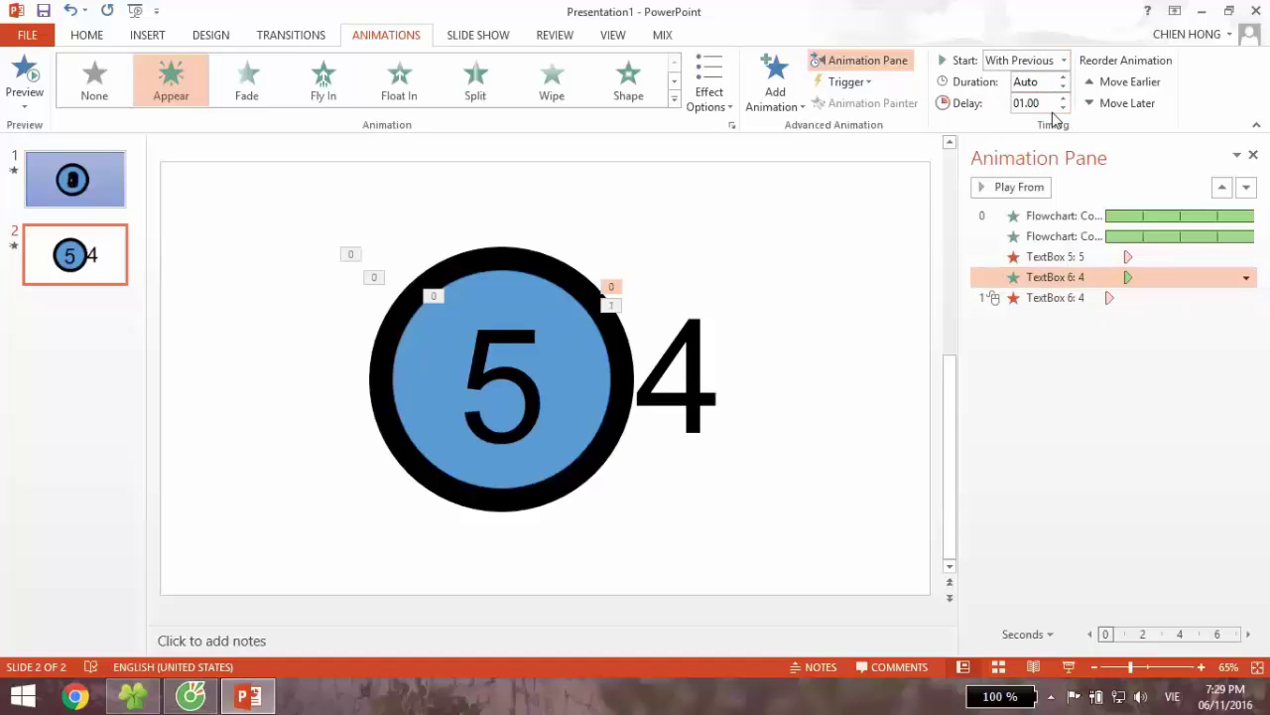
left_click(1066, 298)
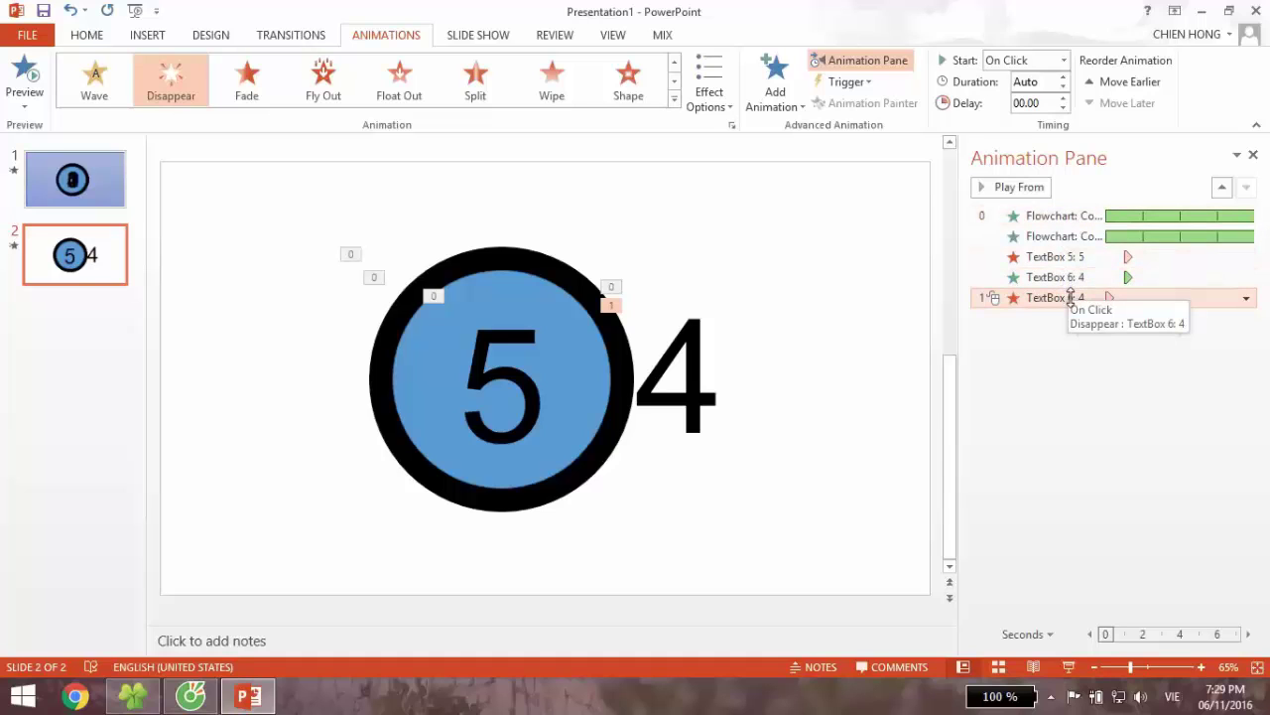
left_click(1037, 103)
type("2")
key("Return")
Step: Make the 4's Disappear start With Previous, keeping its 02.00-second delay
left_click(1061, 62)
left_click(1022, 96)
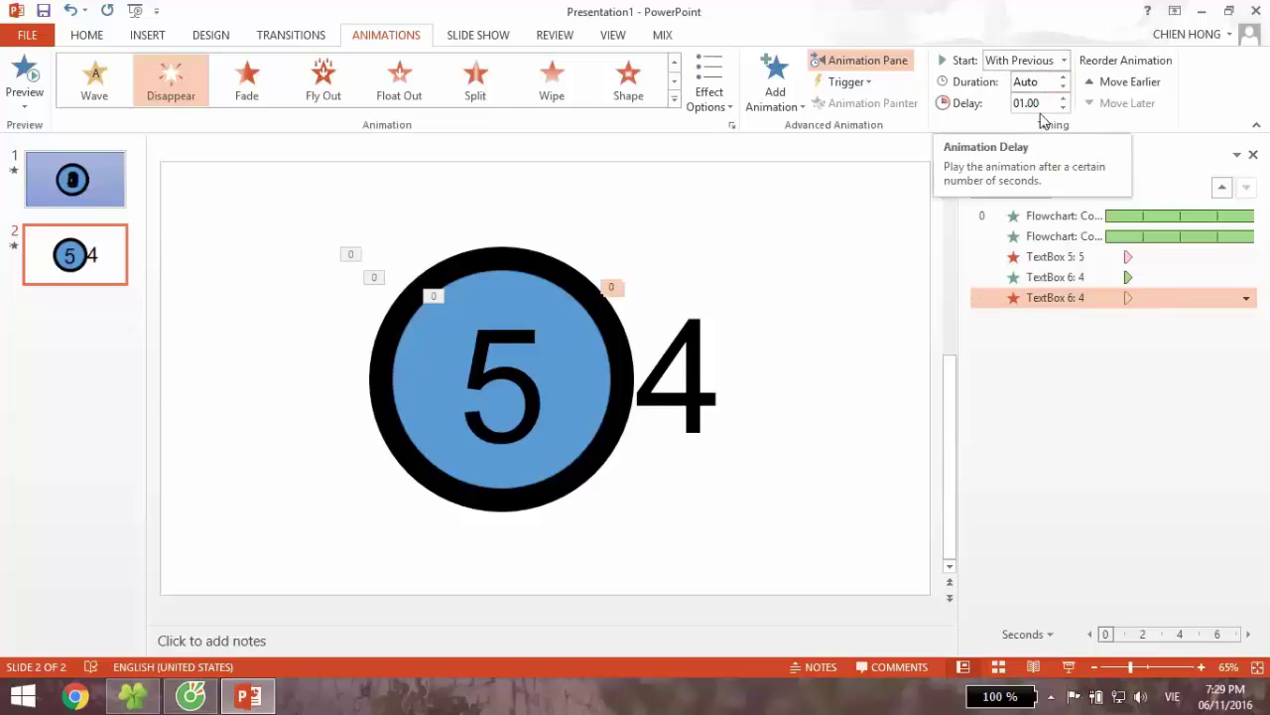
left_click(1042, 104)
type("2")
left_click(1040, 83)
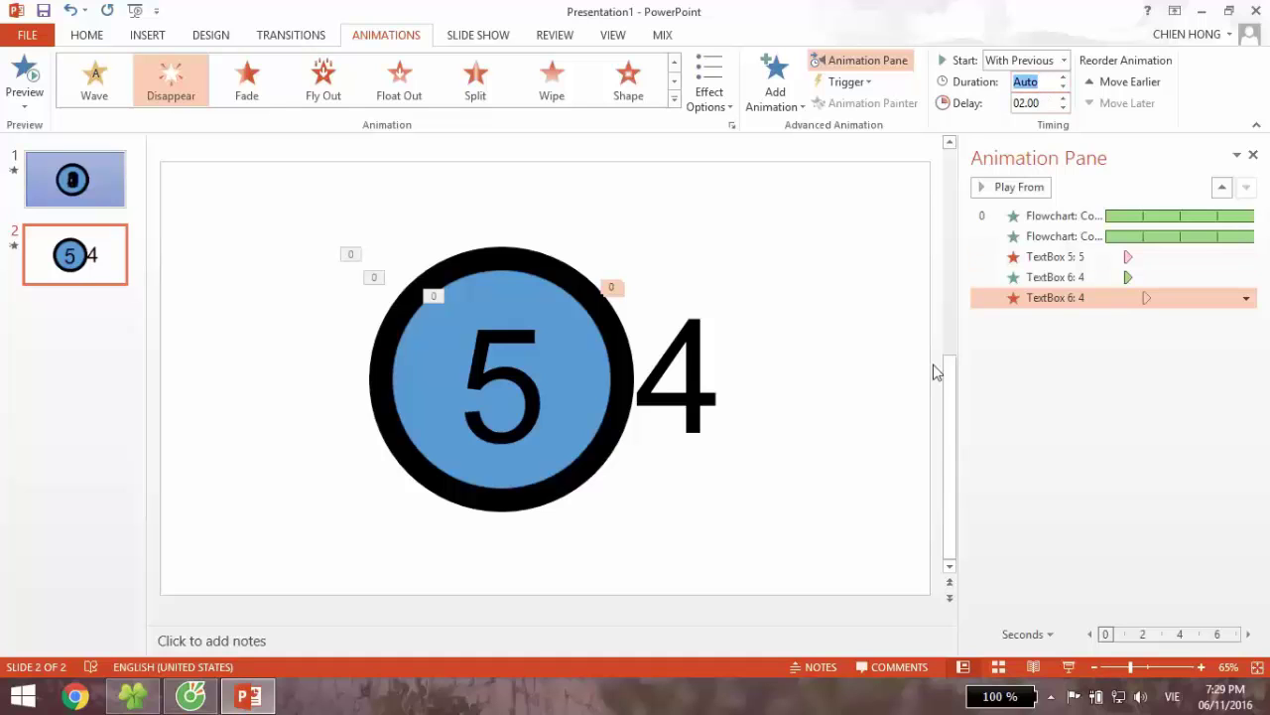
left_click(802, 387)
left_click(682, 344)
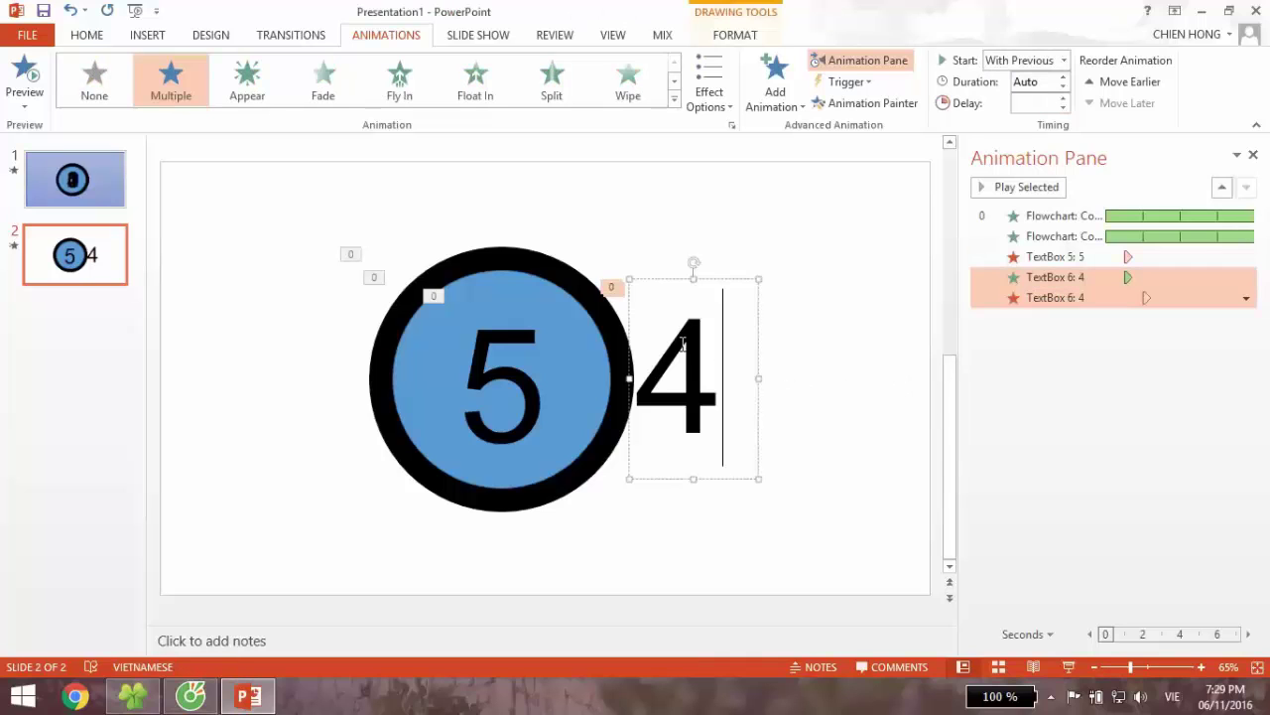
left_click(861, 305)
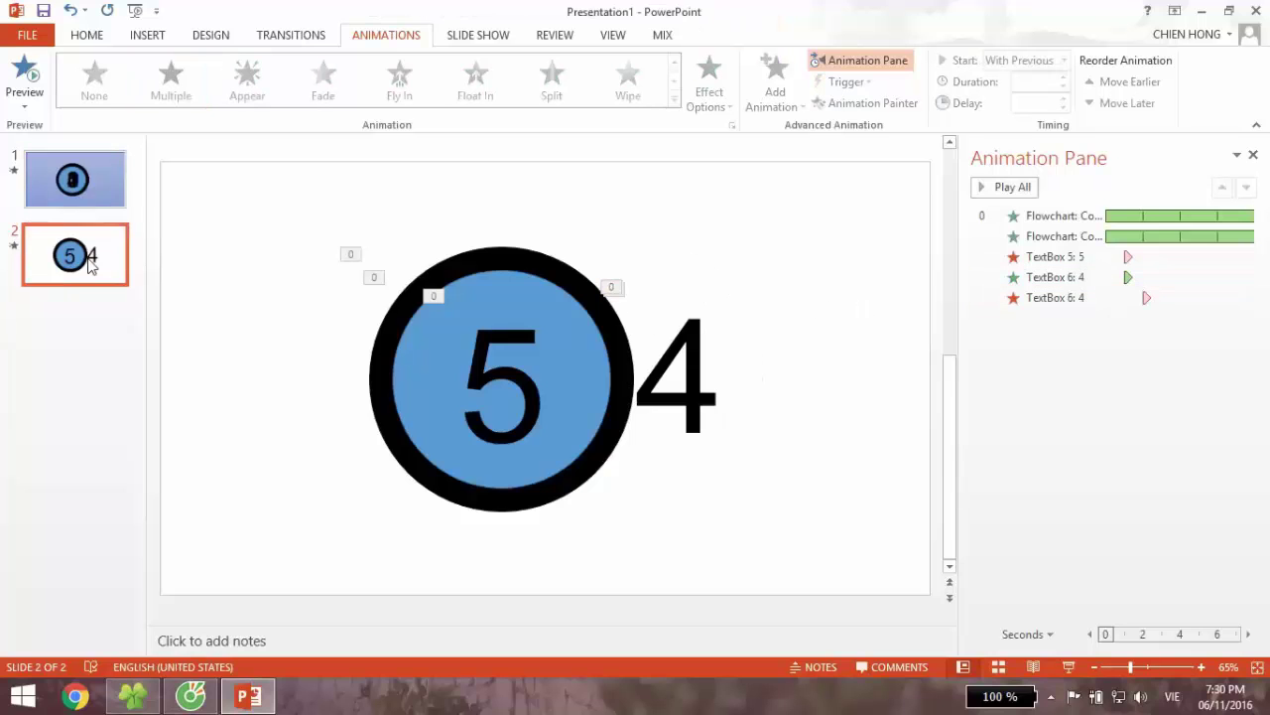
left_click(85, 178)
left_click(1047, 260)
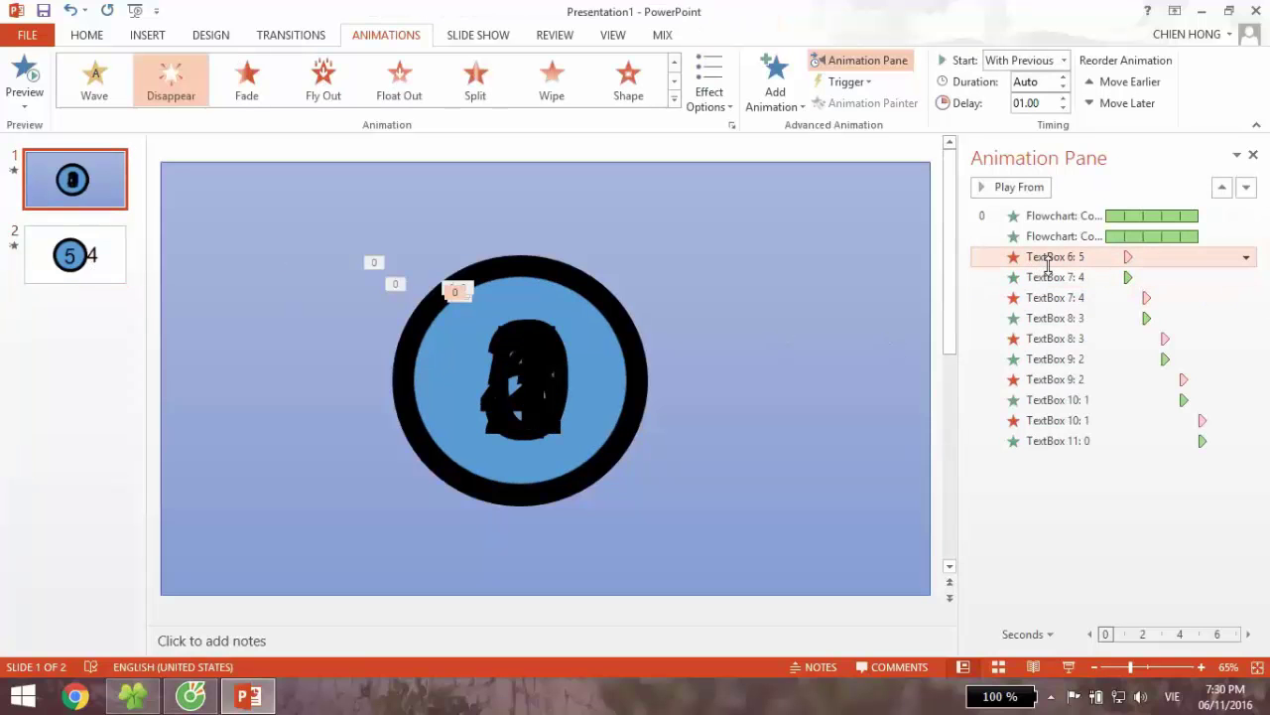
left_click(1052, 277)
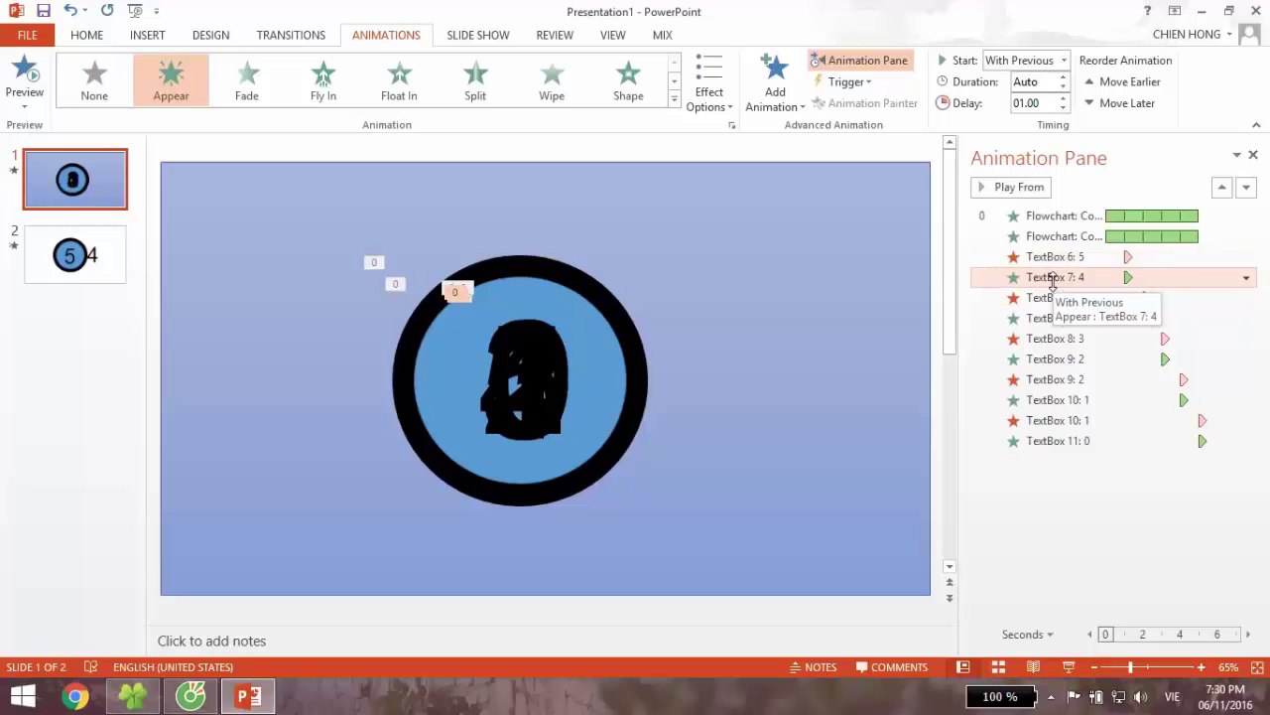
left_click(1056, 298)
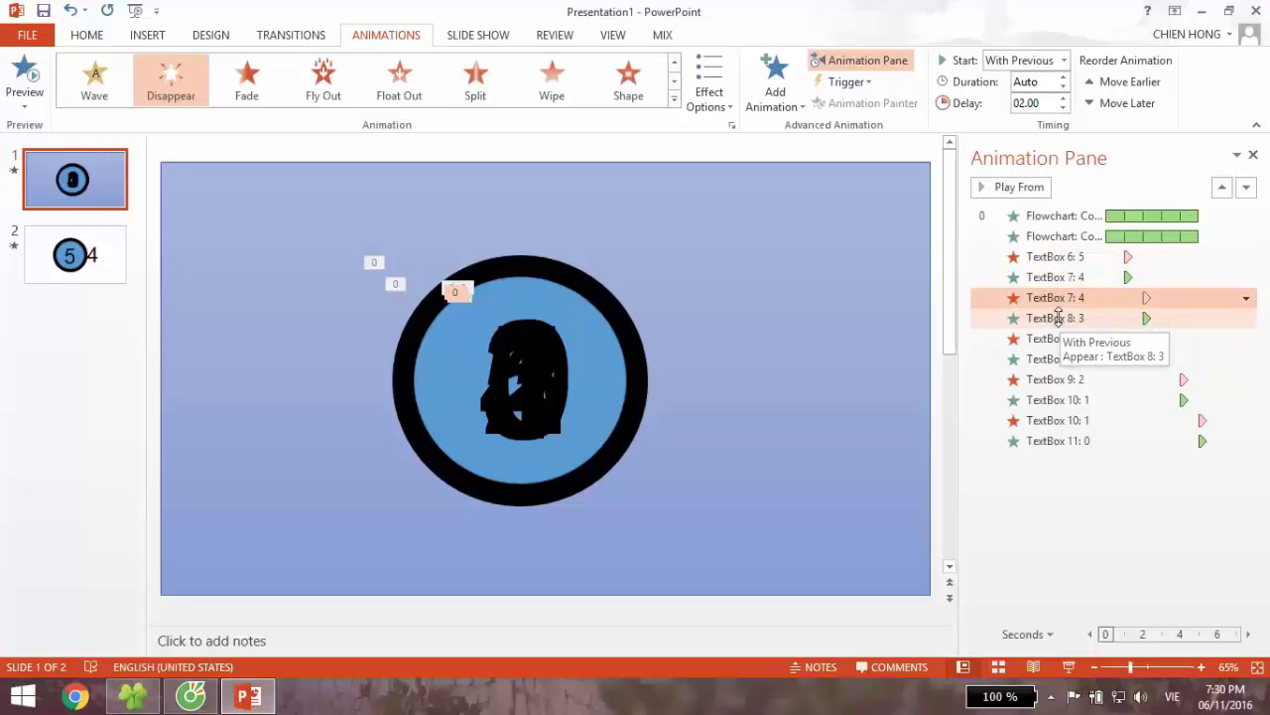
left_click(1056, 318)
left_click(1061, 341)
left_click(1042, 358)
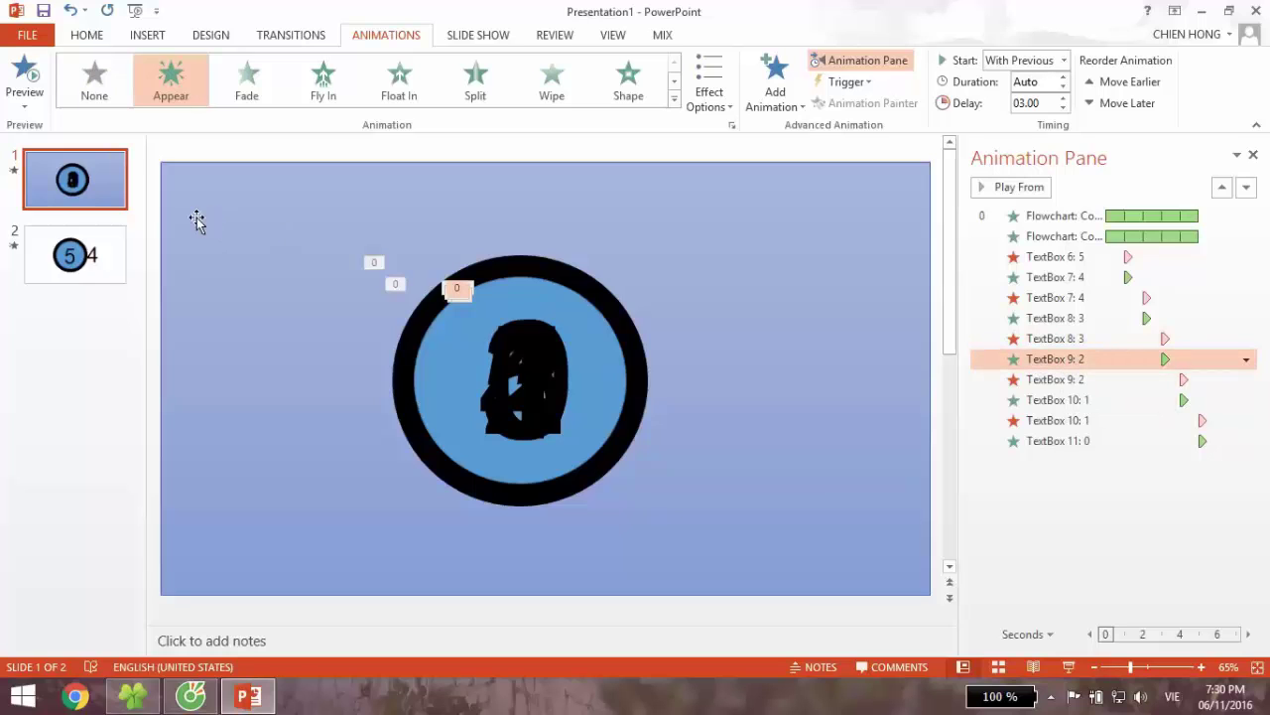
left_click(89, 255)
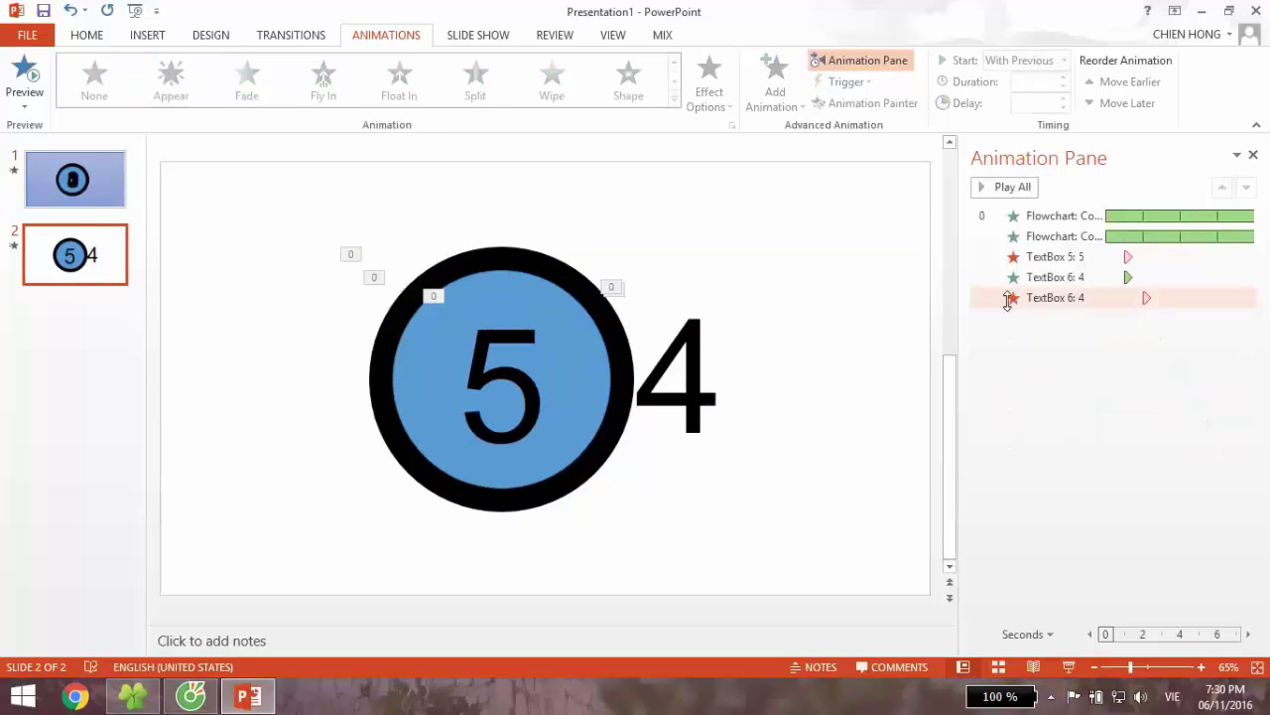
left_click(1042, 298)
left_click(688, 334)
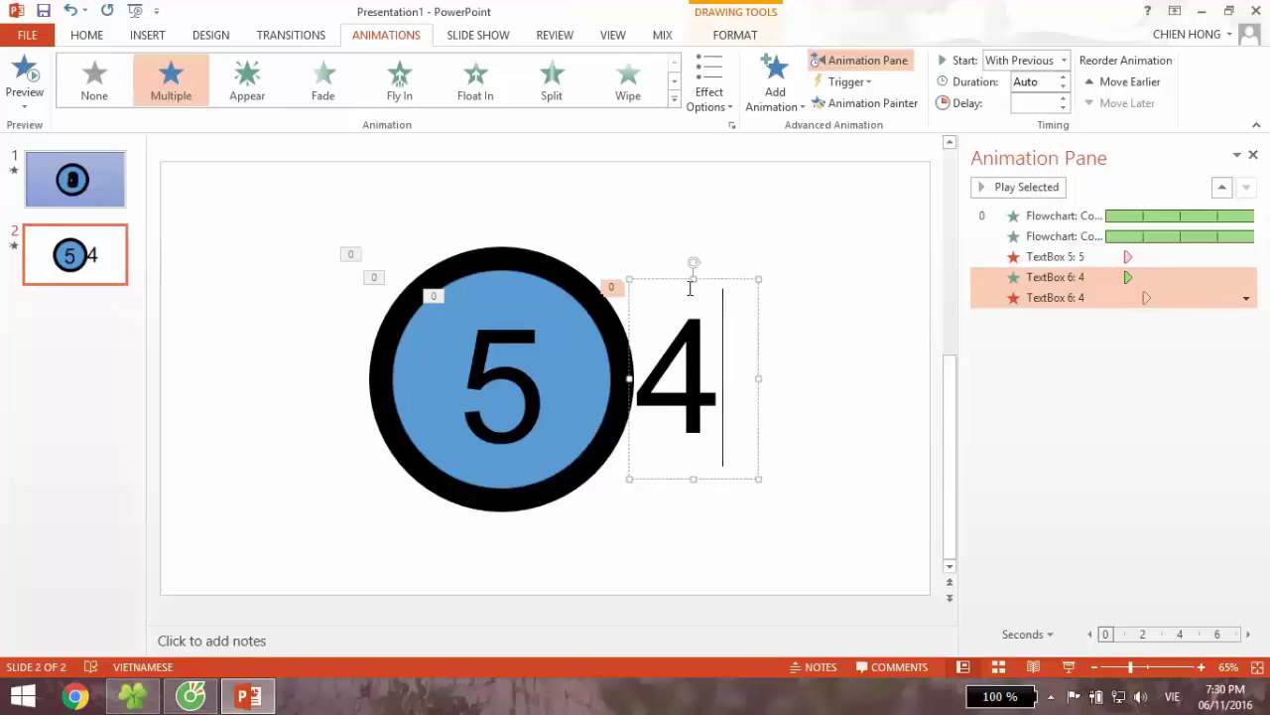
Step: Duplicate the 4 text box to its right and change the copy's digit to 3
left_click(691, 279)
left_click_drag(707, 283, 802, 291)
left_click(800, 298)
double_click(776, 348)
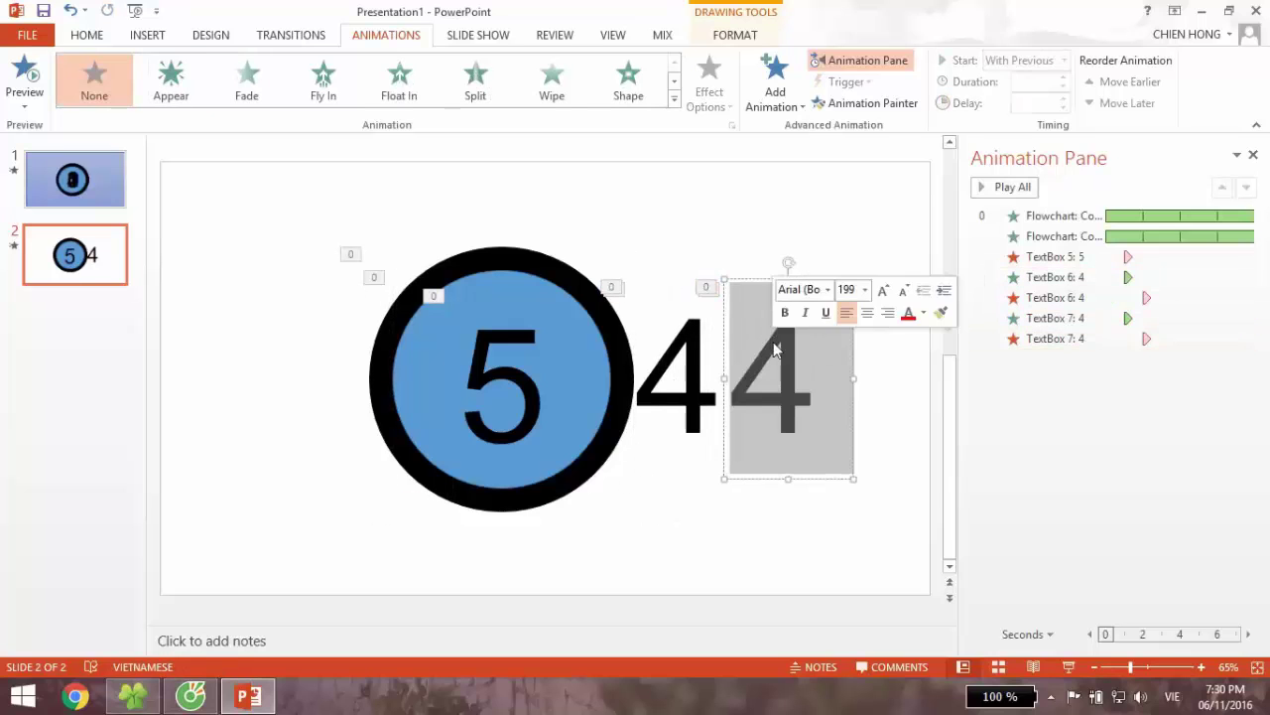
type("3")
Step: Give the 3's entrance a 2-second delay and its exit a 3-second delay
left_click(1084, 316)
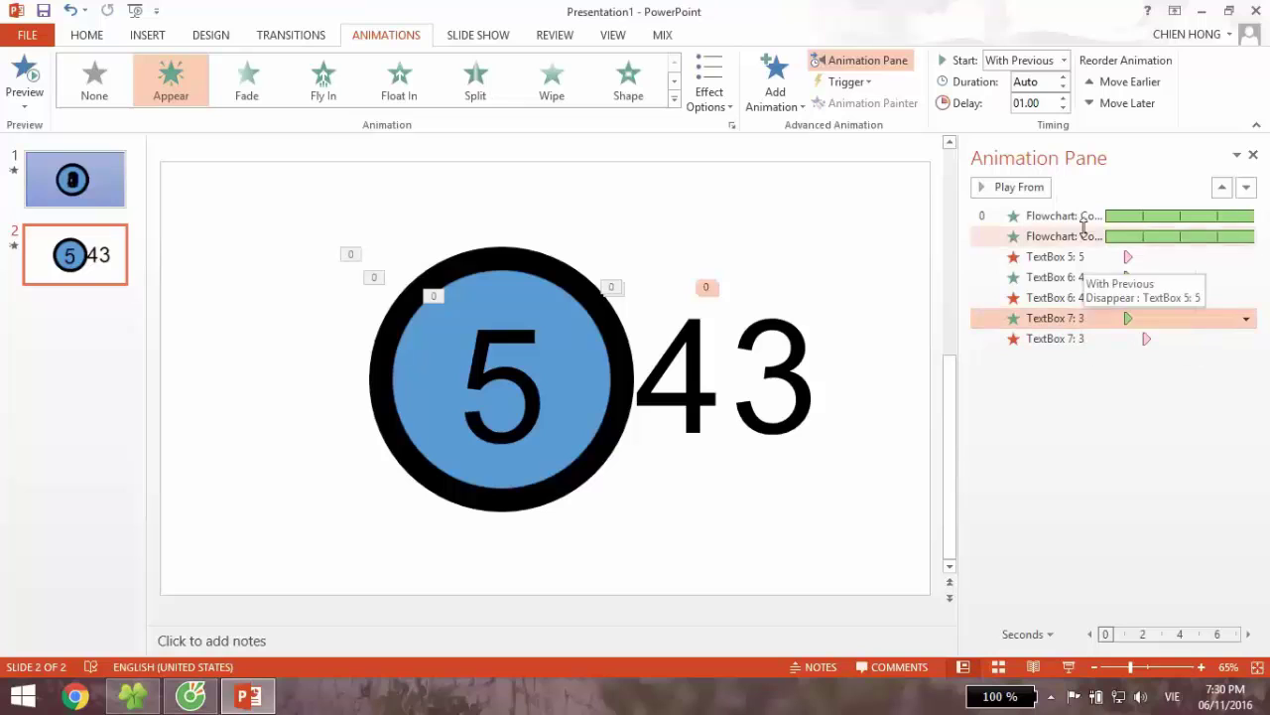
left_click(1045, 106)
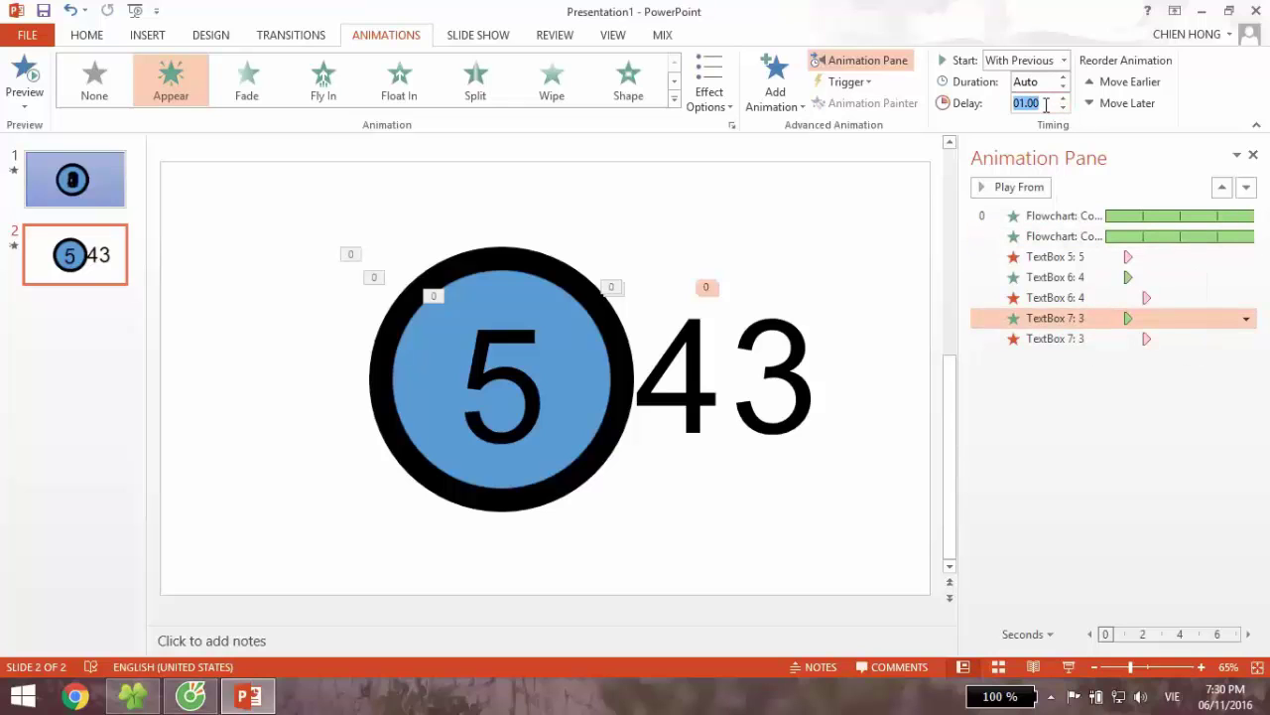
type("02")
left_click(1139, 338)
left_click(1047, 103)
type("3")
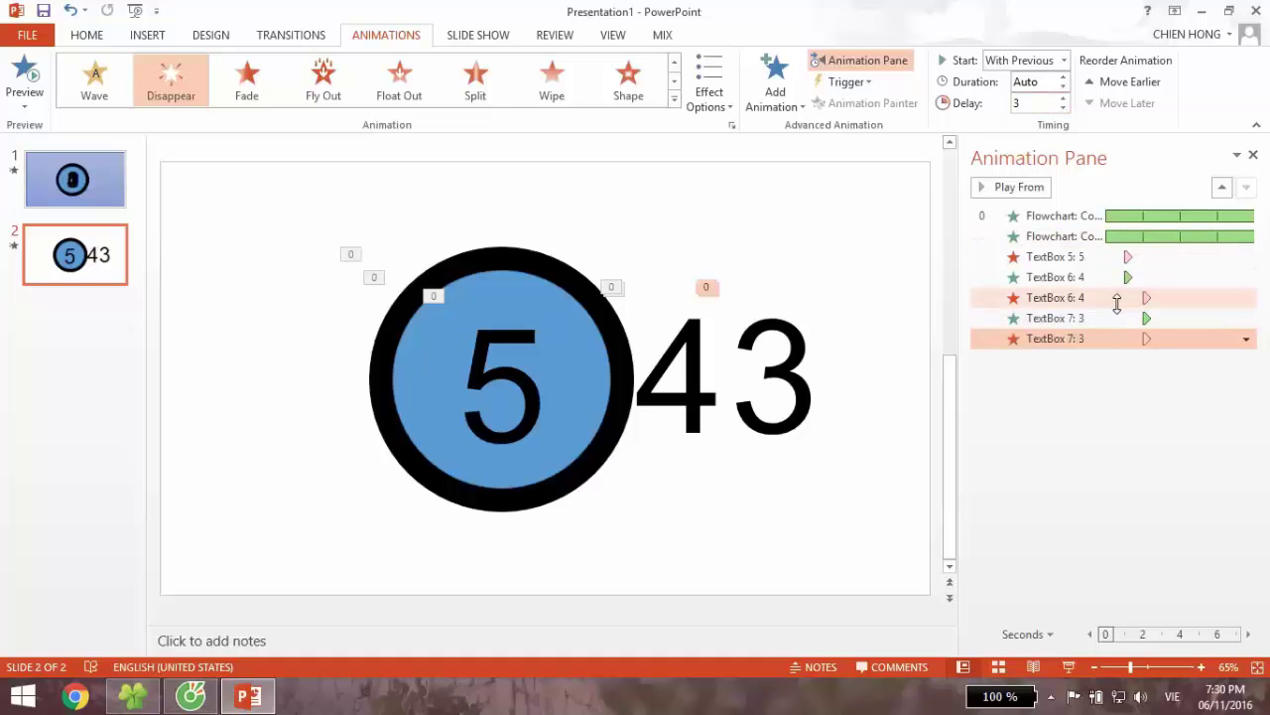
left_click(1119, 318)
left_click(1119, 339)
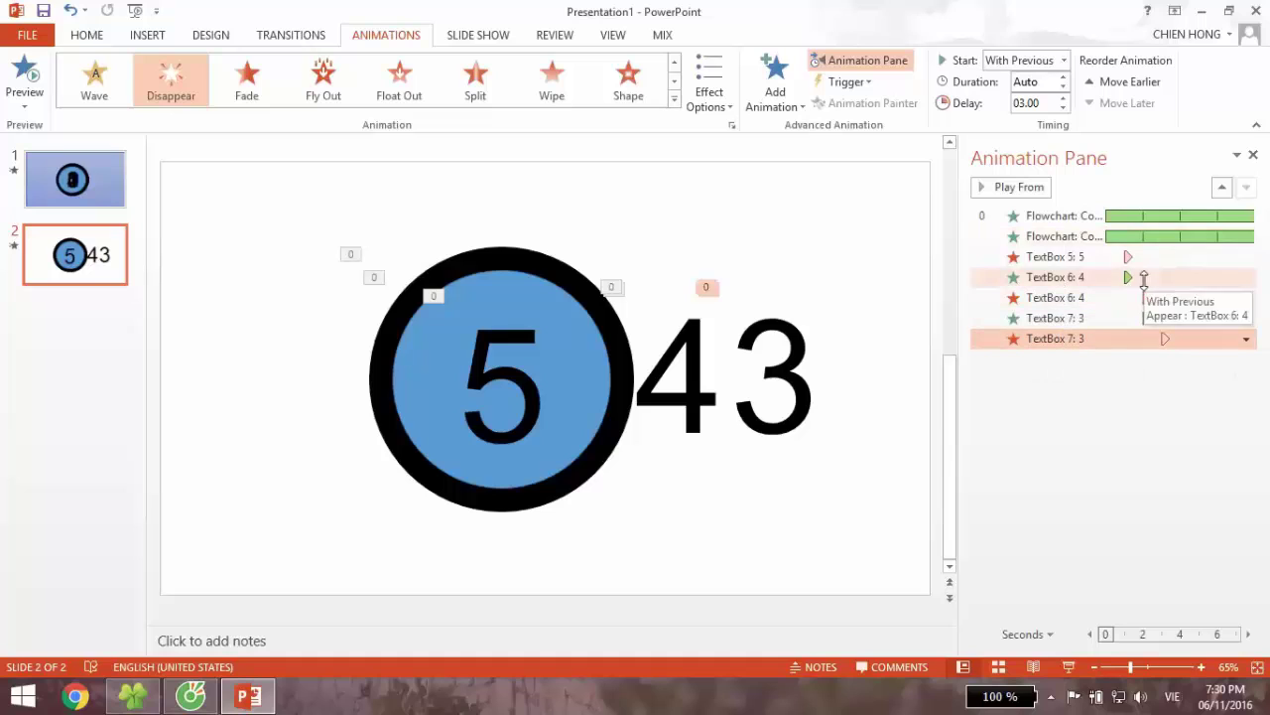
Step: Review the animation timings of the 5, 4 and 3, then select the 3 text box
left_click(1100, 257)
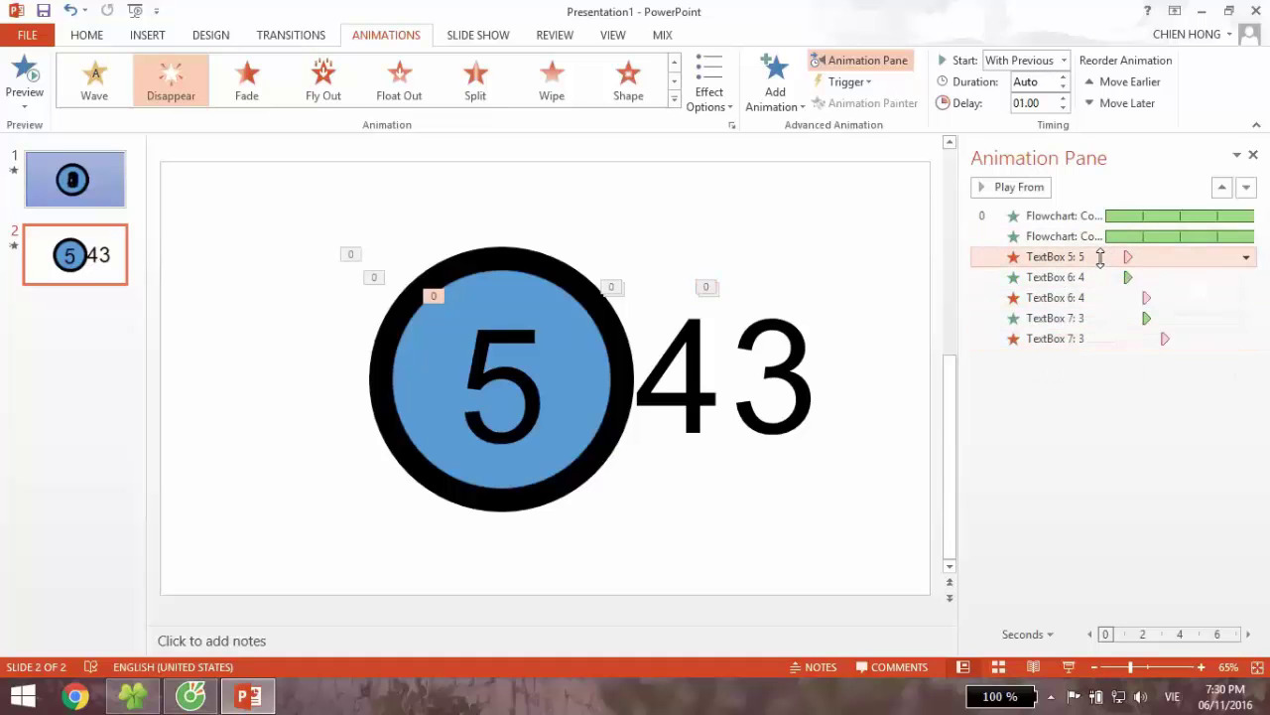
left_click(1105, 277)
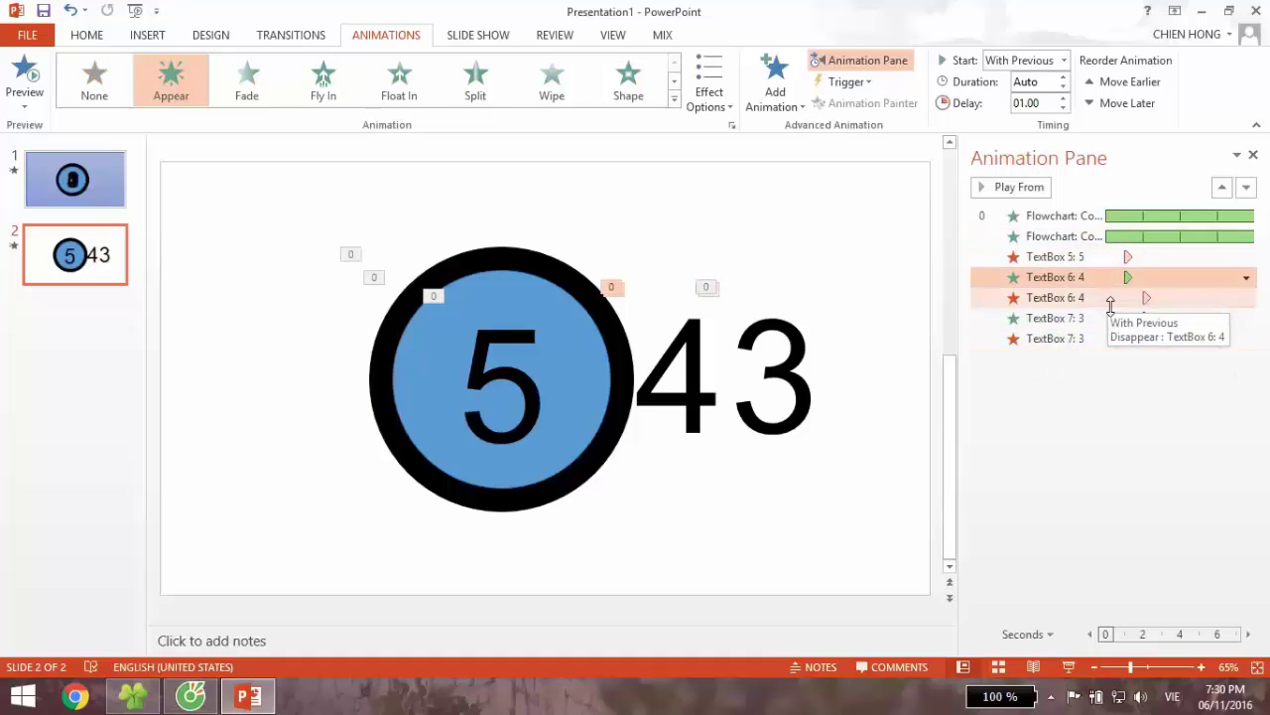
left_click(1110, 298)
left_click(1113, 317)
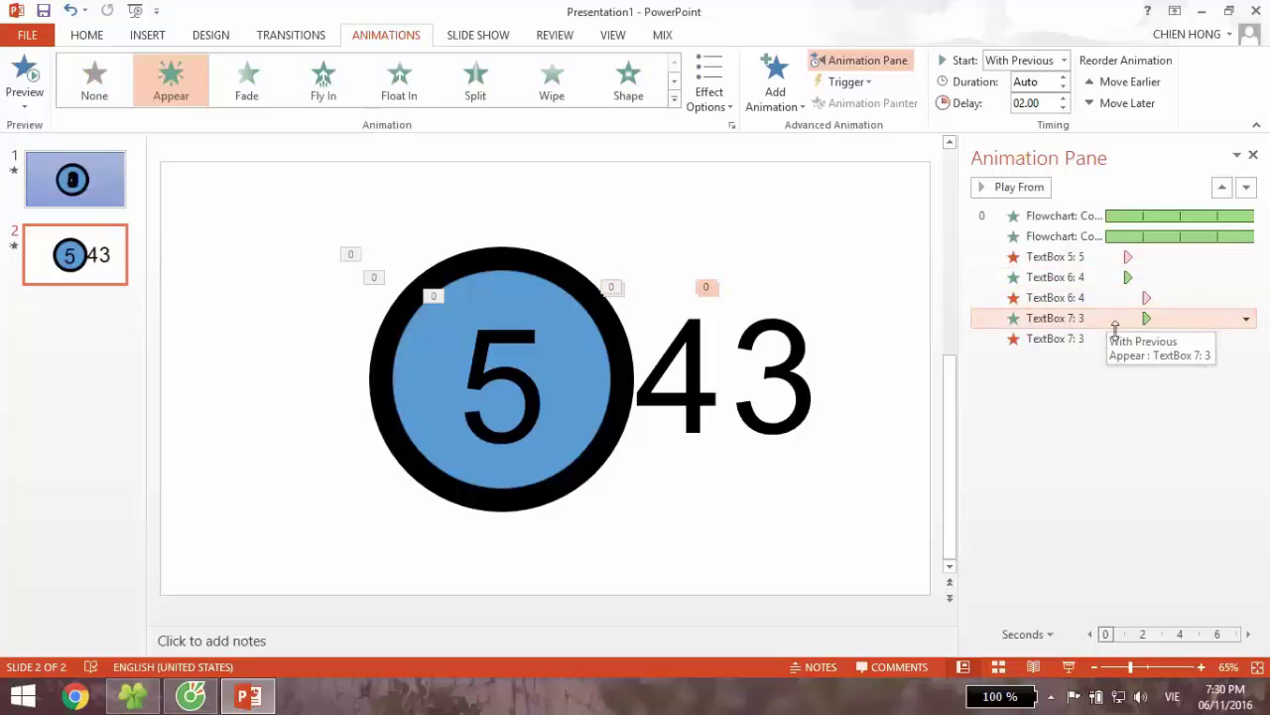
left_click(1117, 338)
left_click(767, 293)
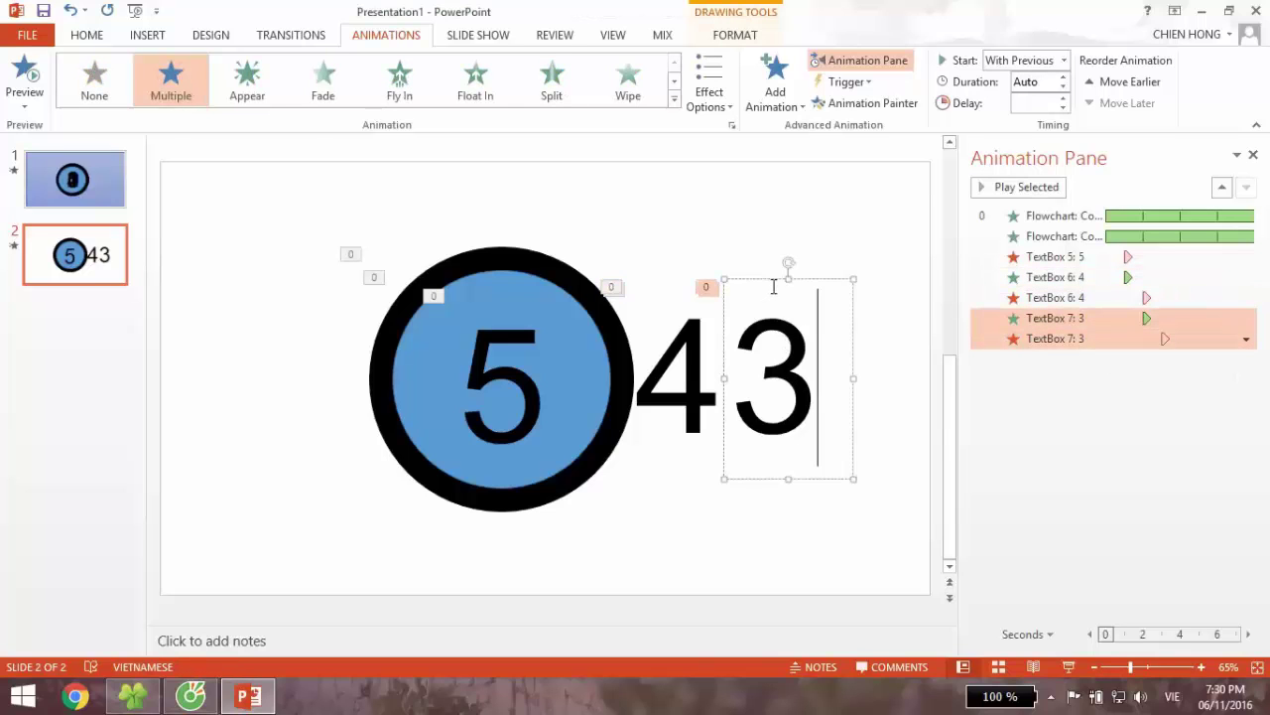
left_click(774, 283)
Step: Copy the 3 to its right as a 2, with entrance delay 3 and exit delay 4
mouse_move(774, 283)
left_mouse_down()
mouse_move(845, 290)
mouse_move(851, 278)
left_mouse_up()
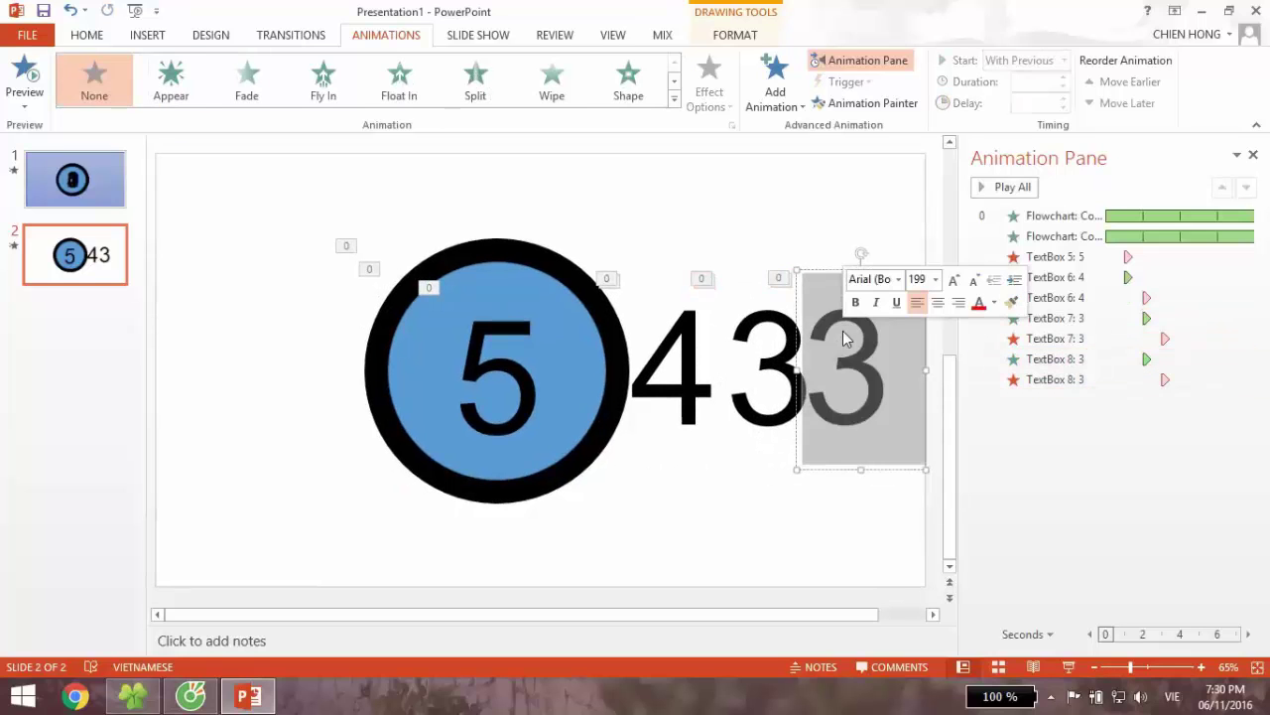
type("2")
left_click(1134, 359)
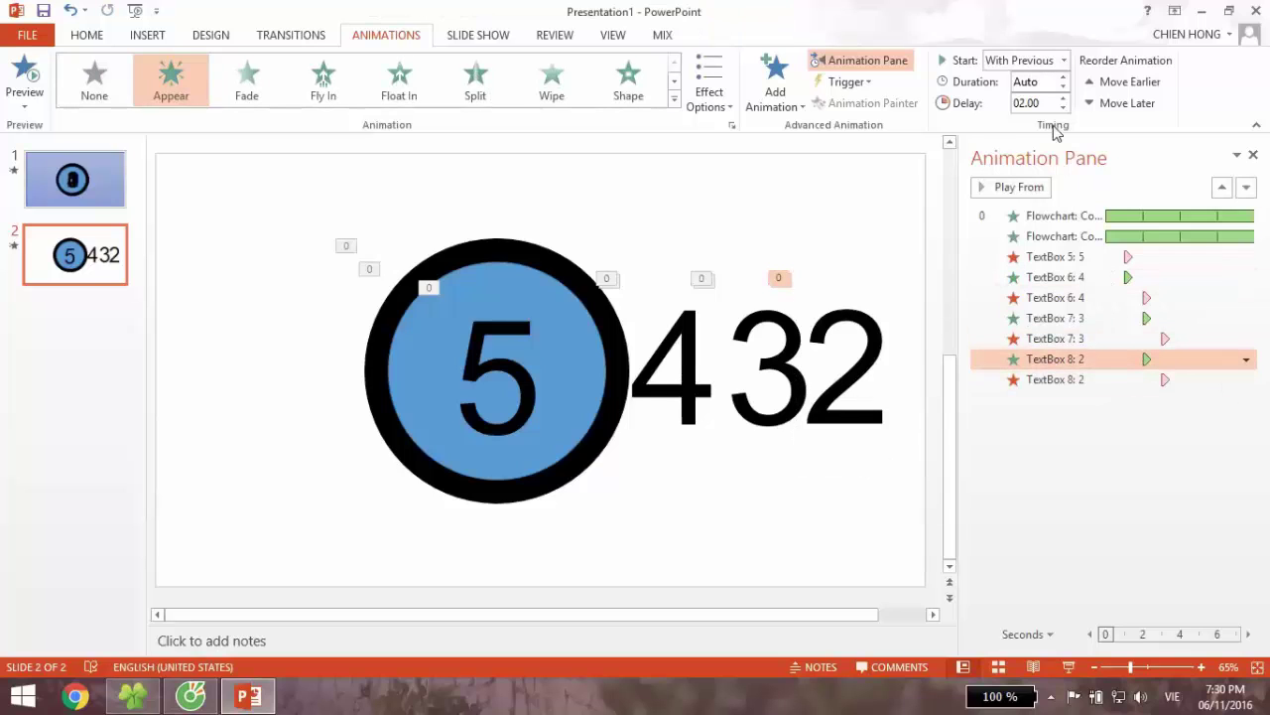
type("3")
left_click(1111, 397)
left_click(1111, 380)
left_click(1032, 102)
type("4")
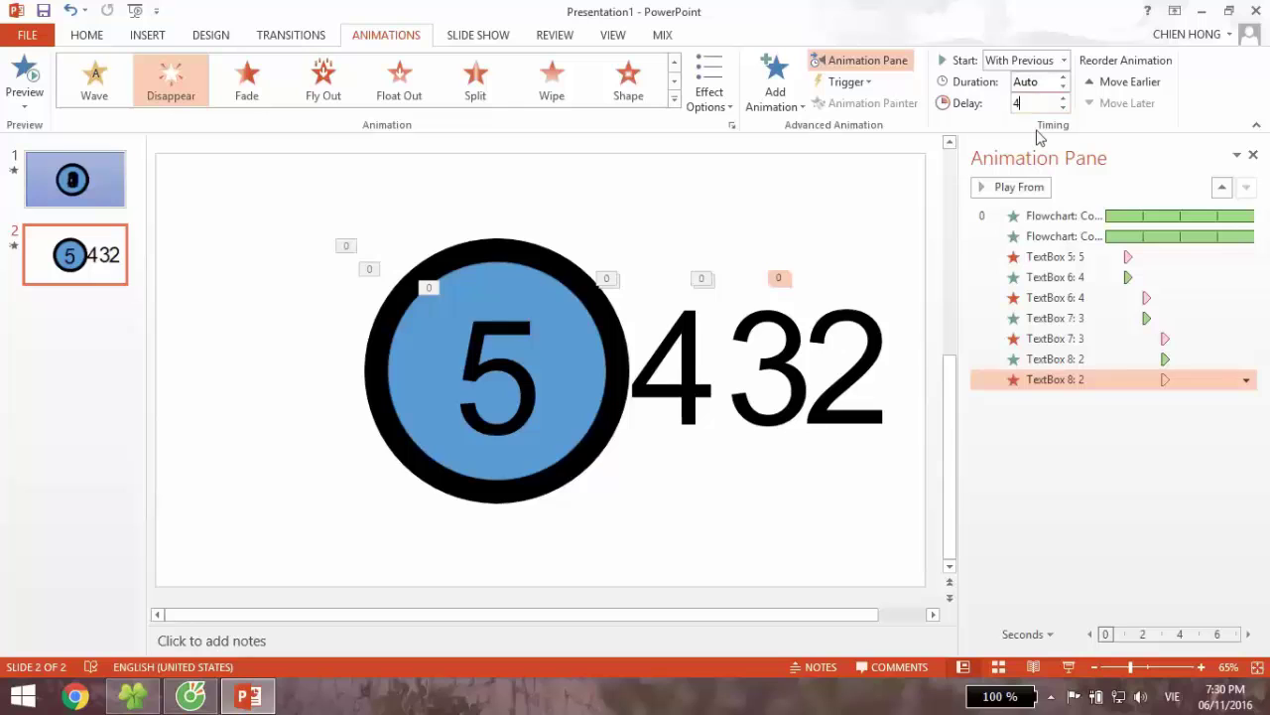
left_click(878, 494)
Step: Duplicate the 2 near the slide's top right and change its digit to 1
left_click(879, 395)
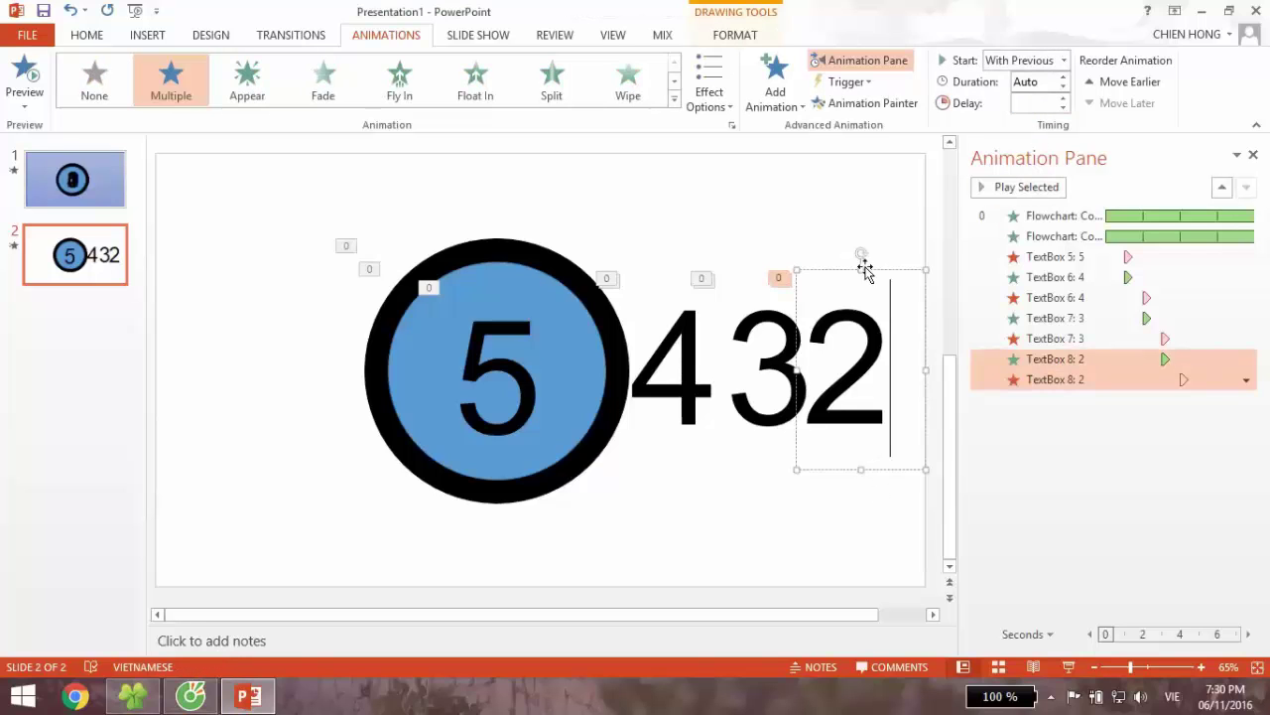
left_click_drag(867, 270, 849, 175, "ctrl")
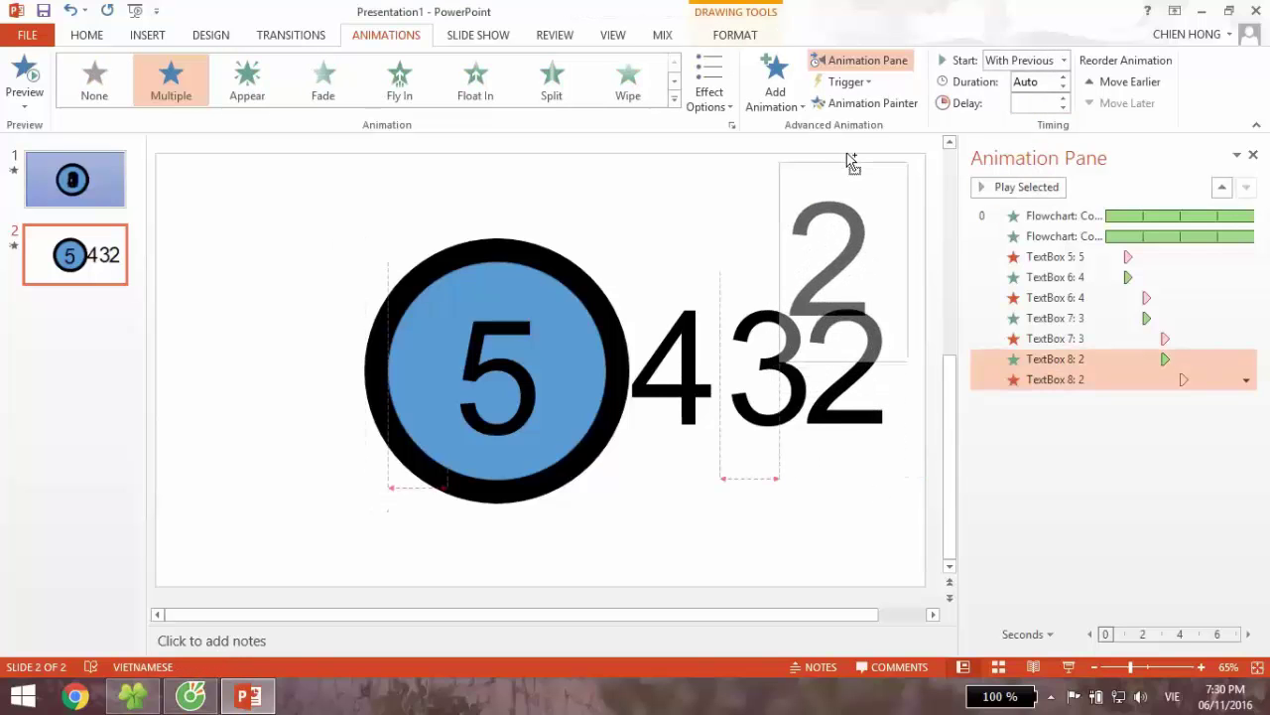
left_click(849, 210)
double_click(840, 253)
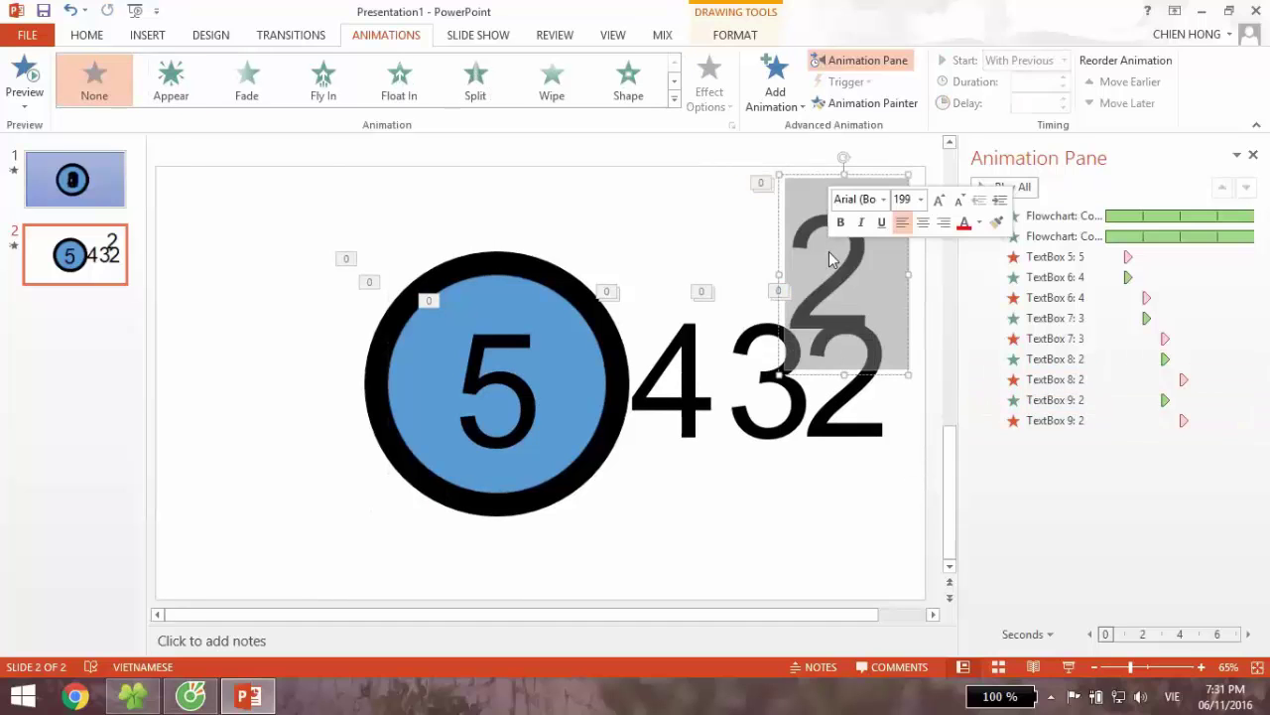
type("1")
left_click(846, 176)
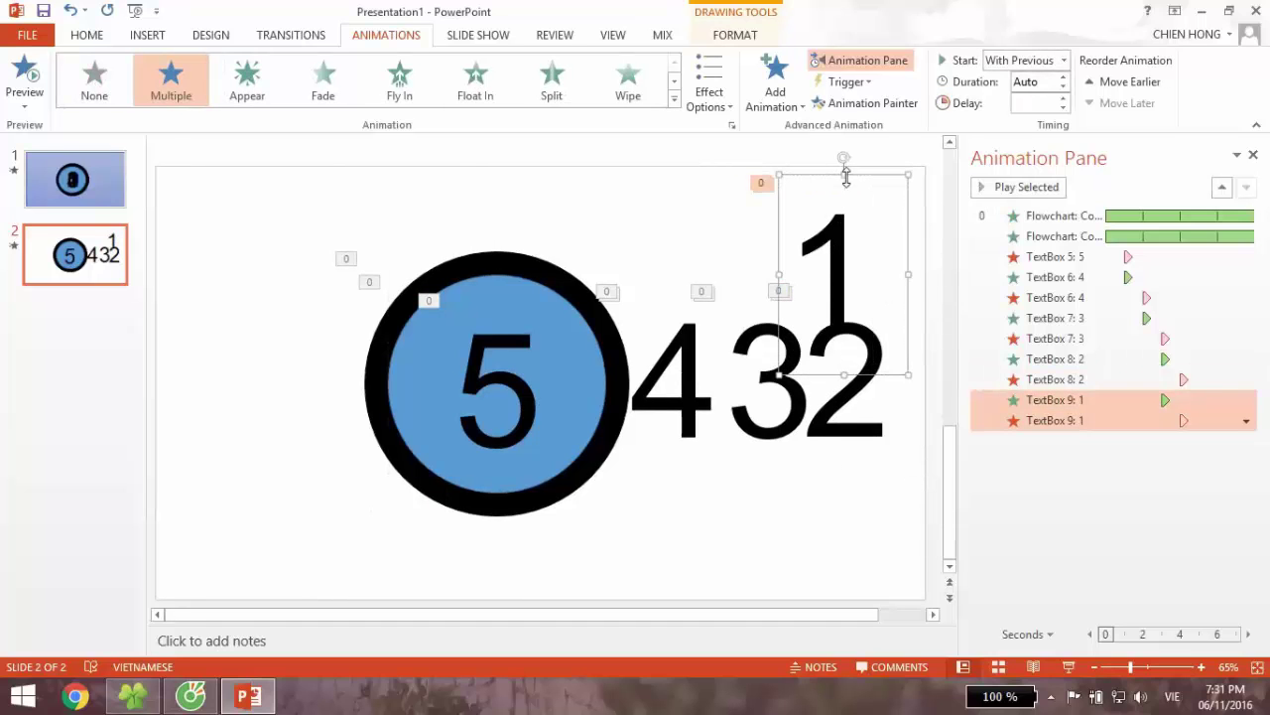
left_click(790, 472)
left_click(842, 263)
left_click(838, 174)
Step: Set the 1's entrance delay to 4 seconds and its exit delay to 5 seconds
left_click(1062, 400)
left_click(1038, 107)
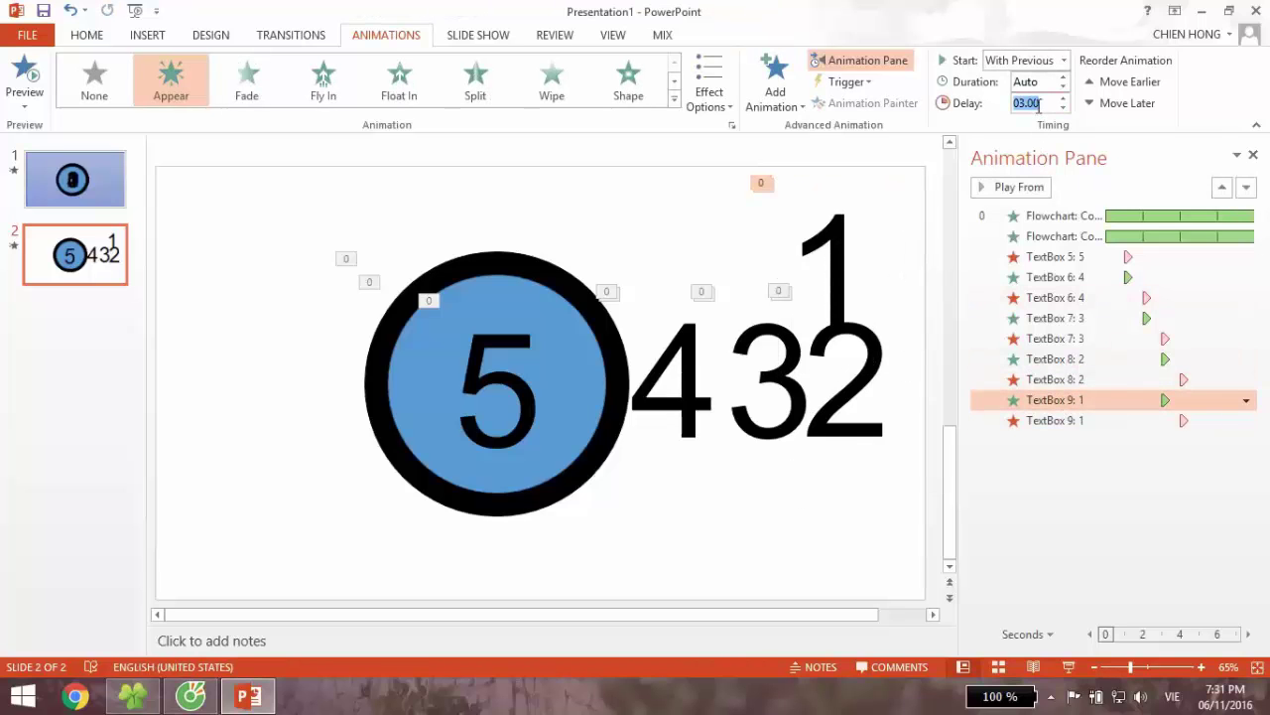
type("4")
left_click(1102, 421)
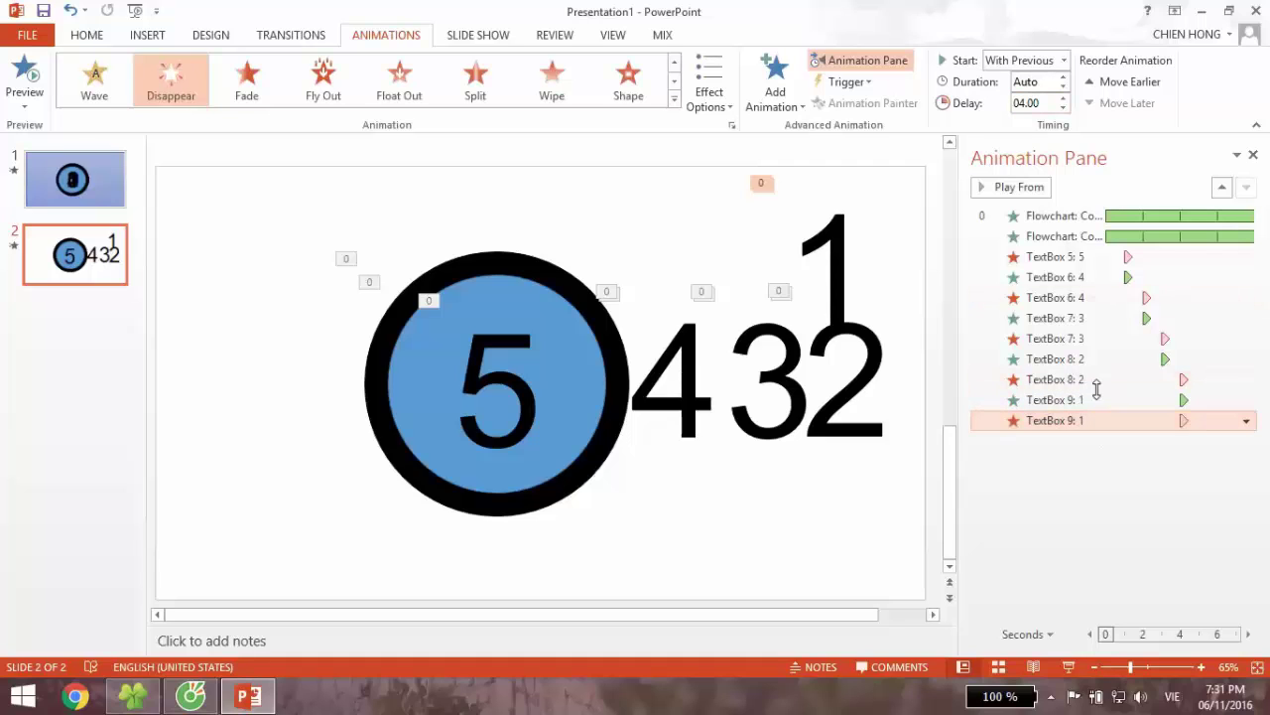
left_click(1042, 103)
type("5")
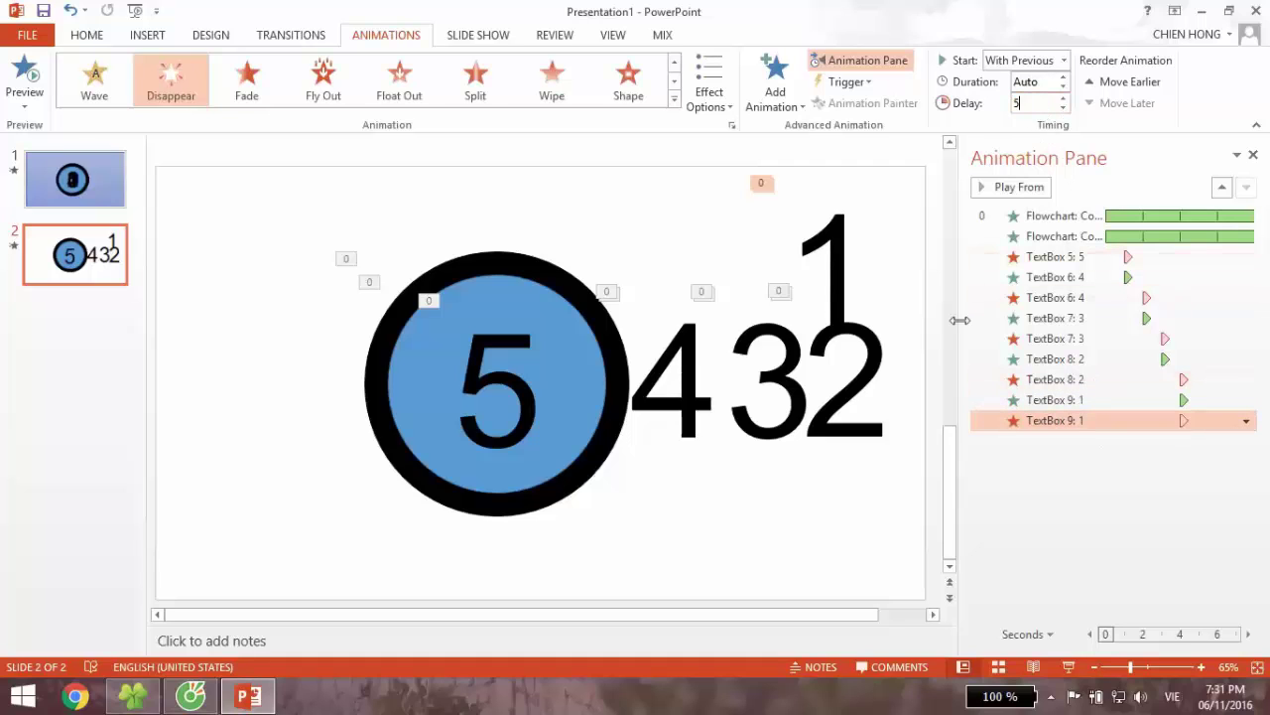
left_click(842, 177)
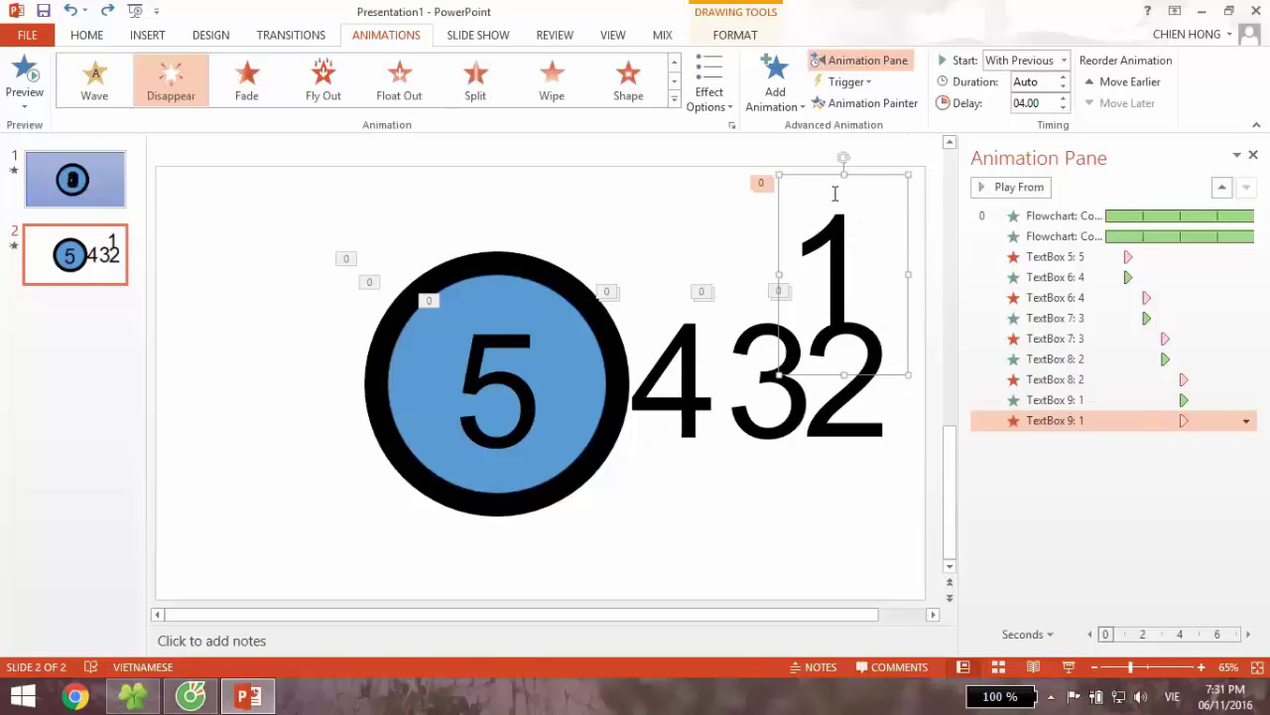
Step: Review the 1's entrance and exit timings and reselect the 1 text box
left_click(1139, 421)
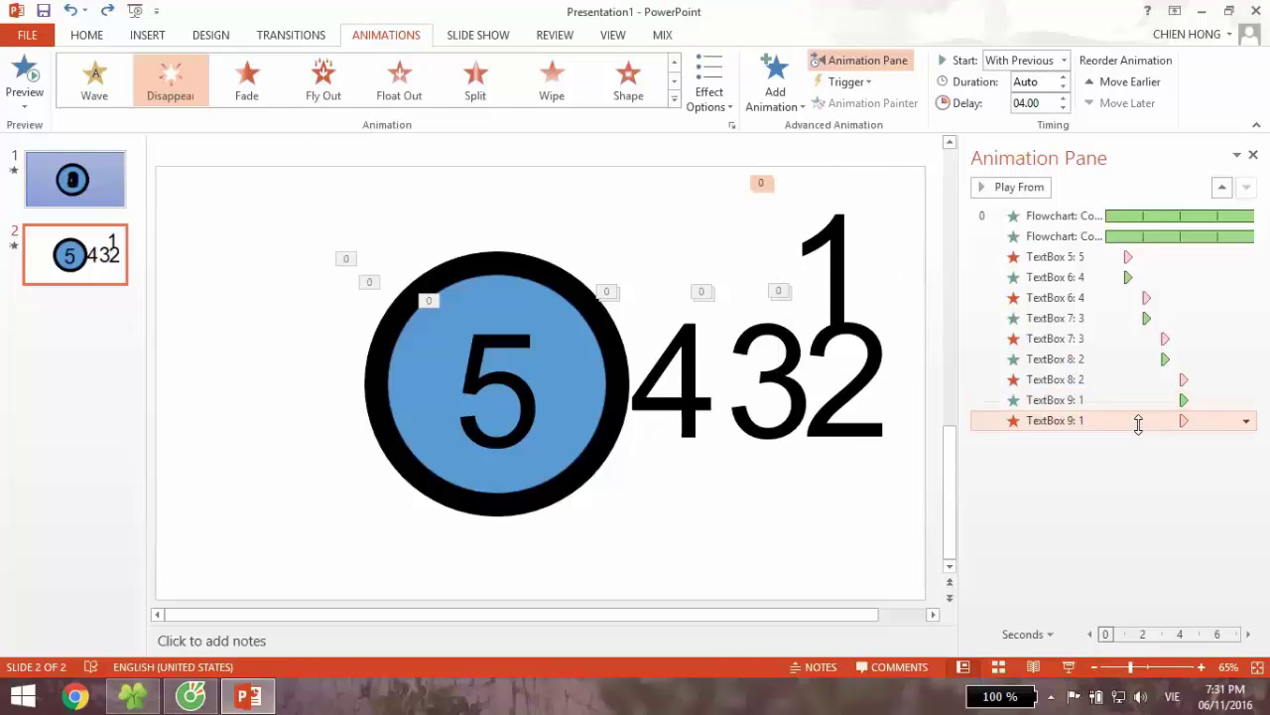
left_click(1042, 103)
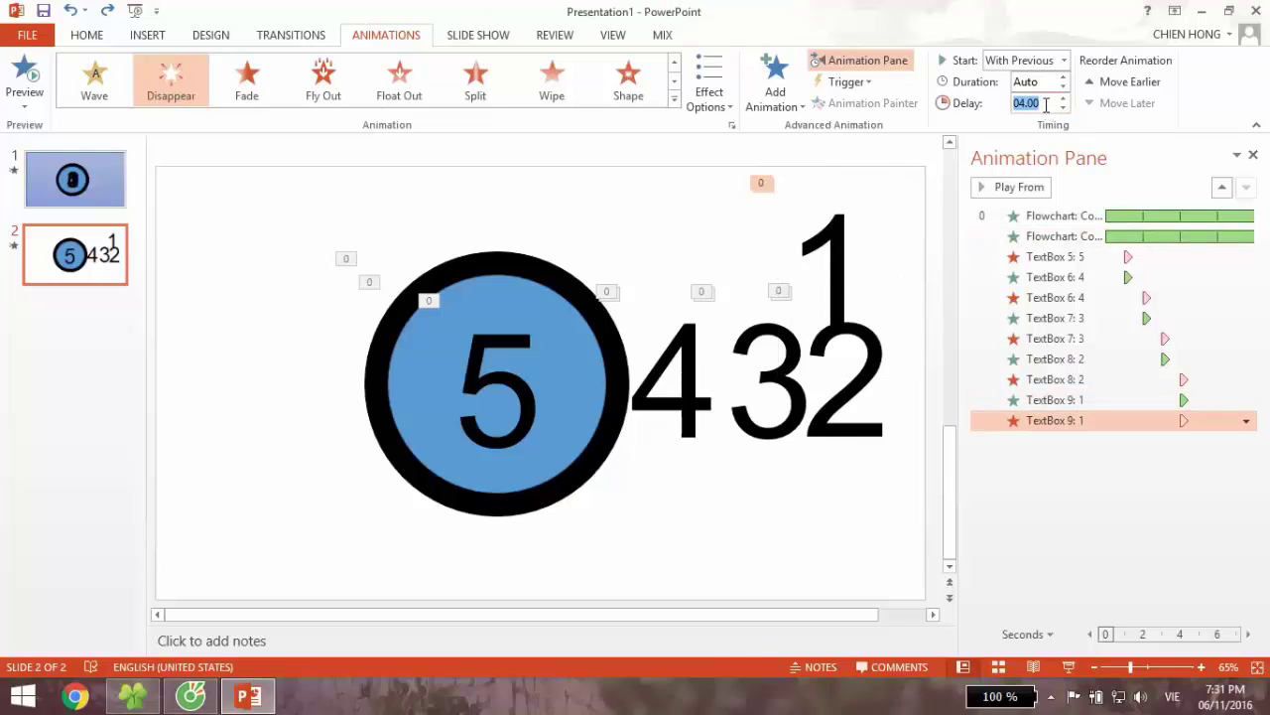
left_click(1105, 400)
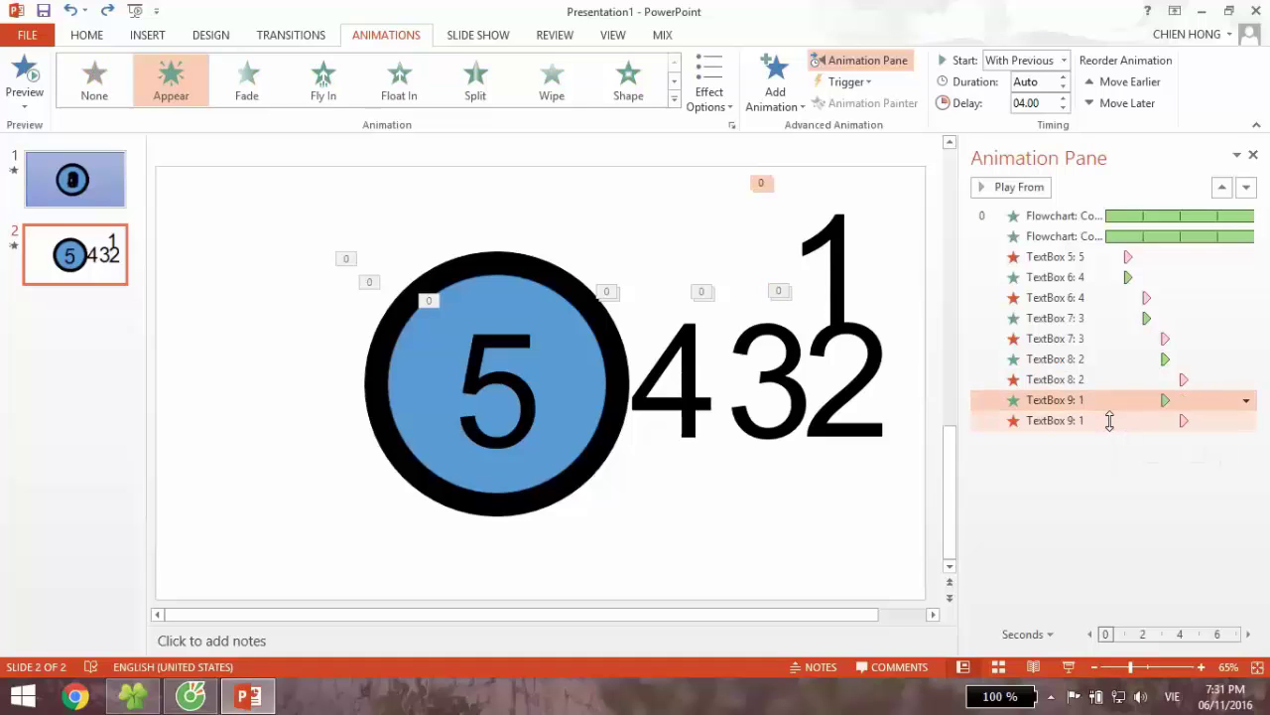
left_click(1109, 421)
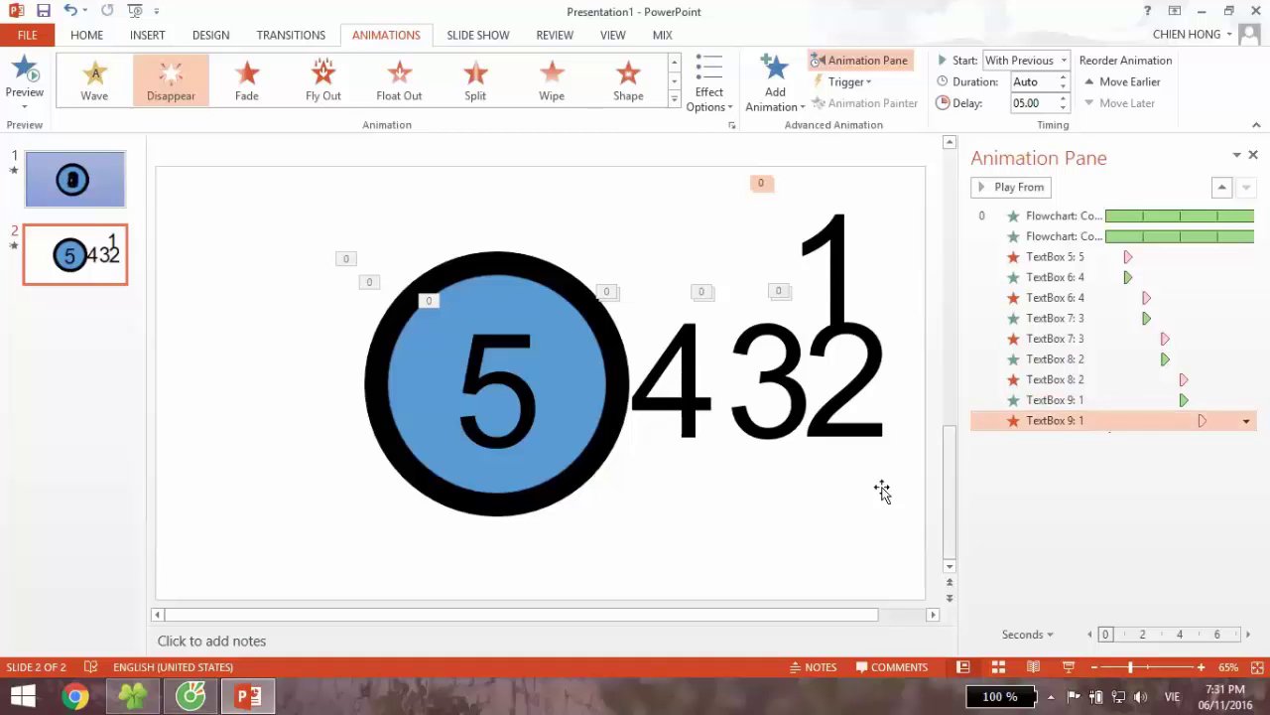
left_click(837, 206)
left_click(841, 174)
Step: Duplicate the 1 below the other digits as a 0 and inspect its entrance and exit timing
left_click_drag(842, 174, 752, 436)
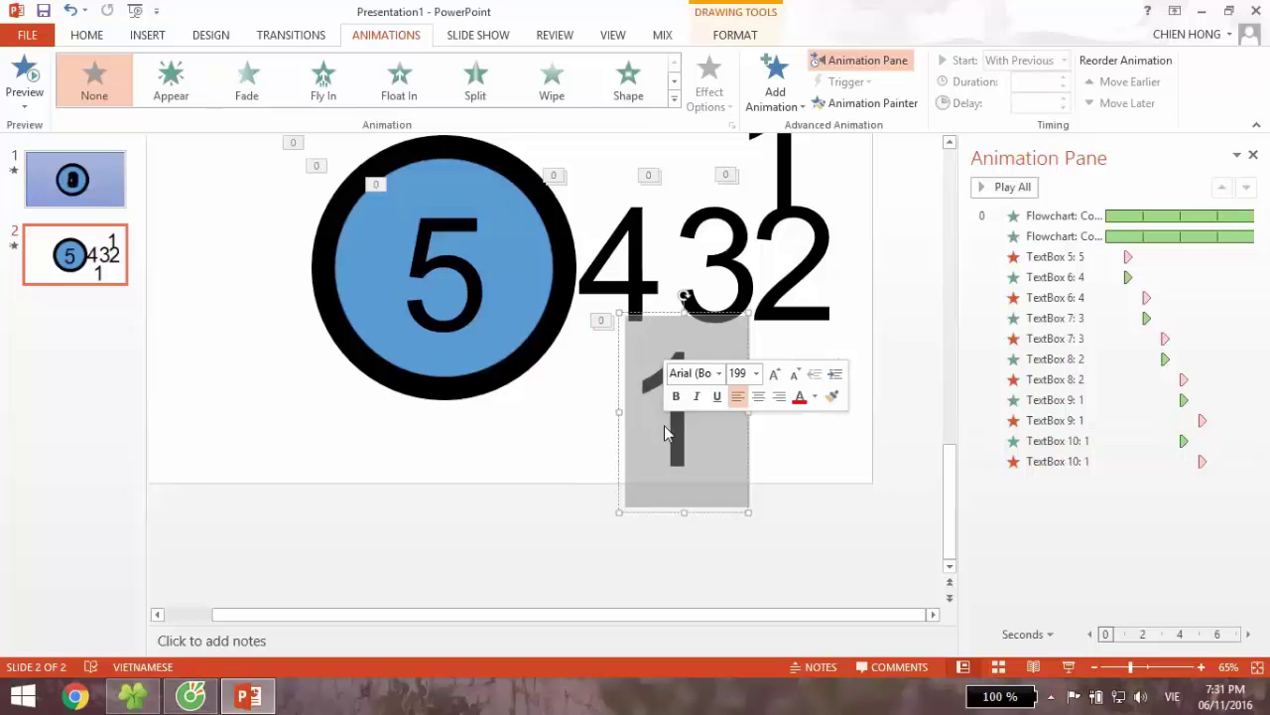
type("0")
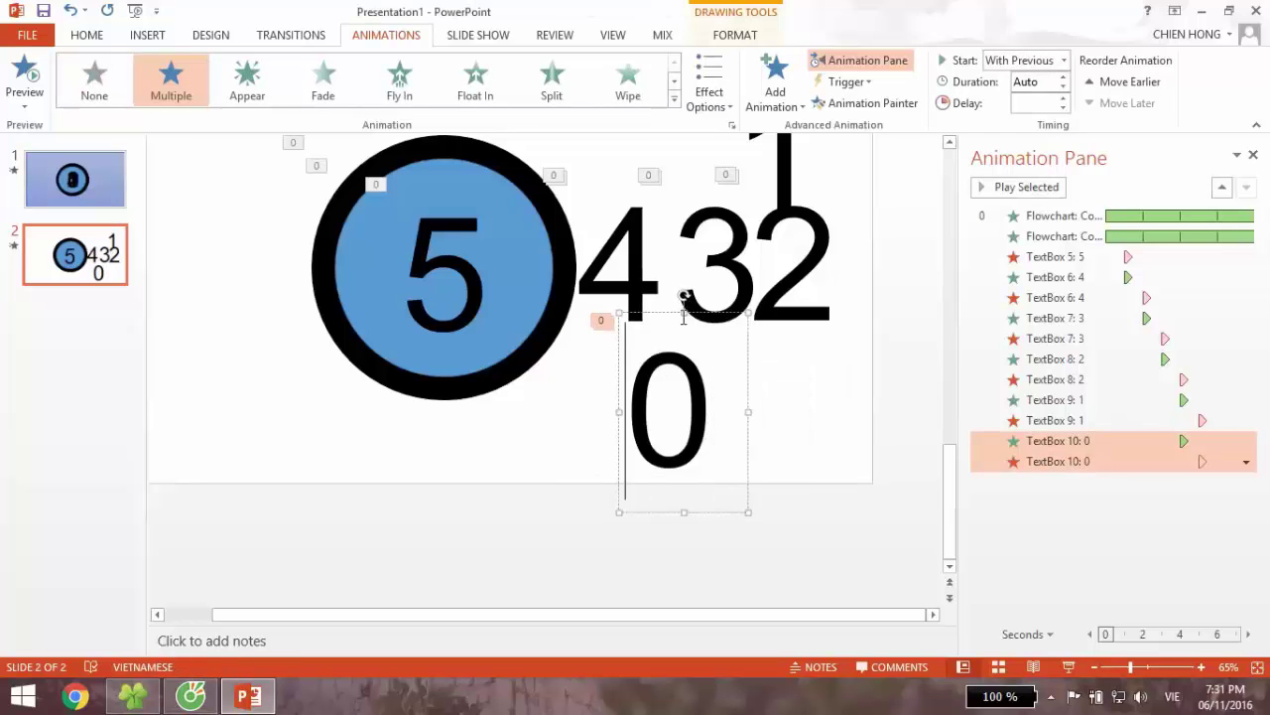
left_click(1071, 443)
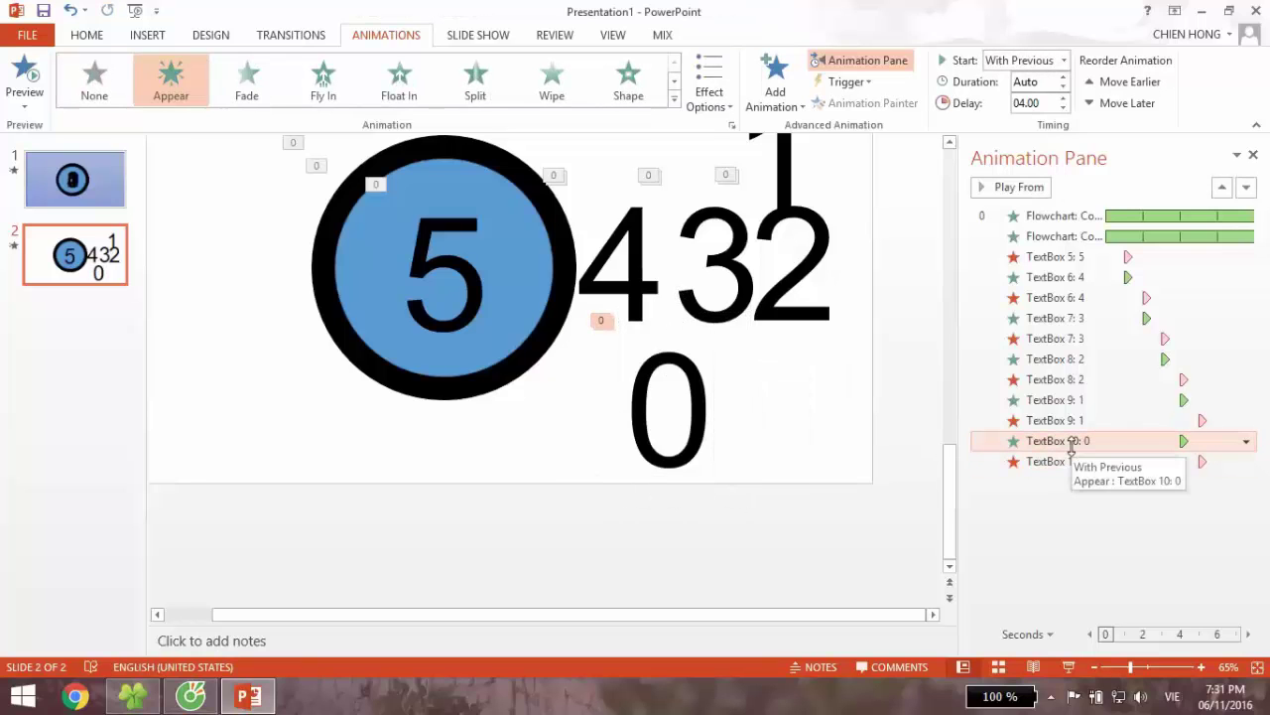
left_click(1068, 422)
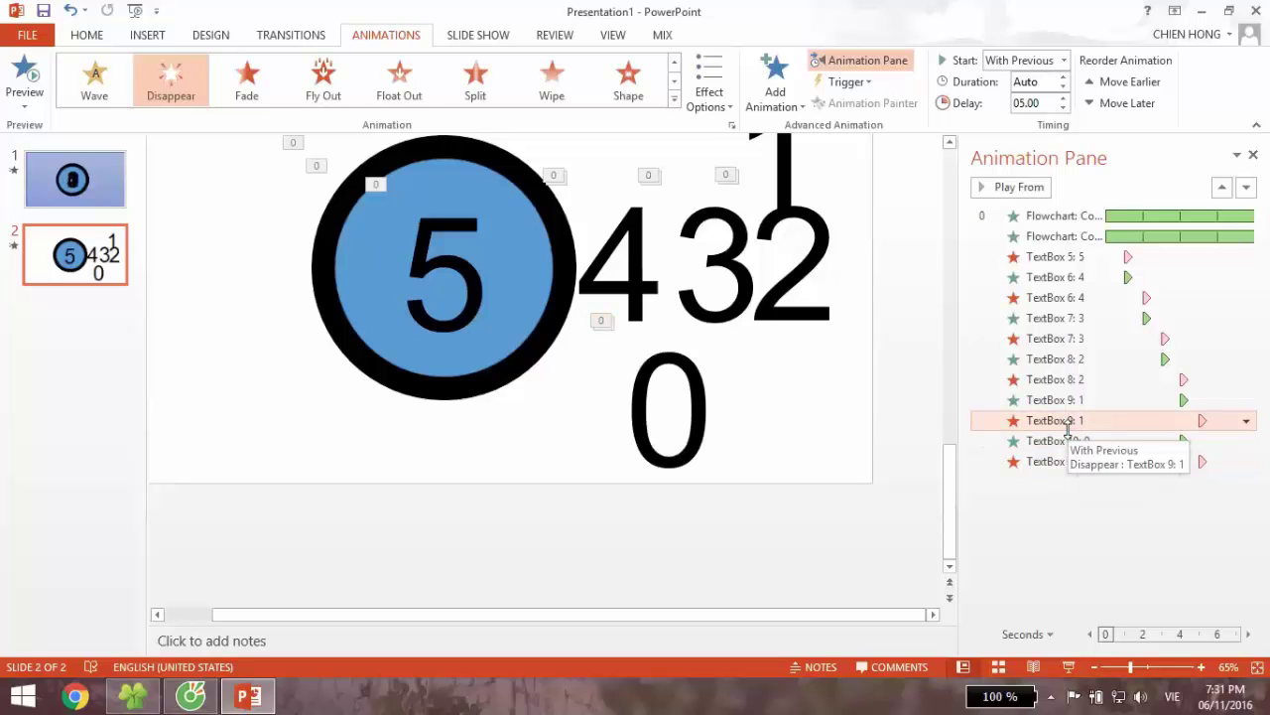
left_click(1068, 441)
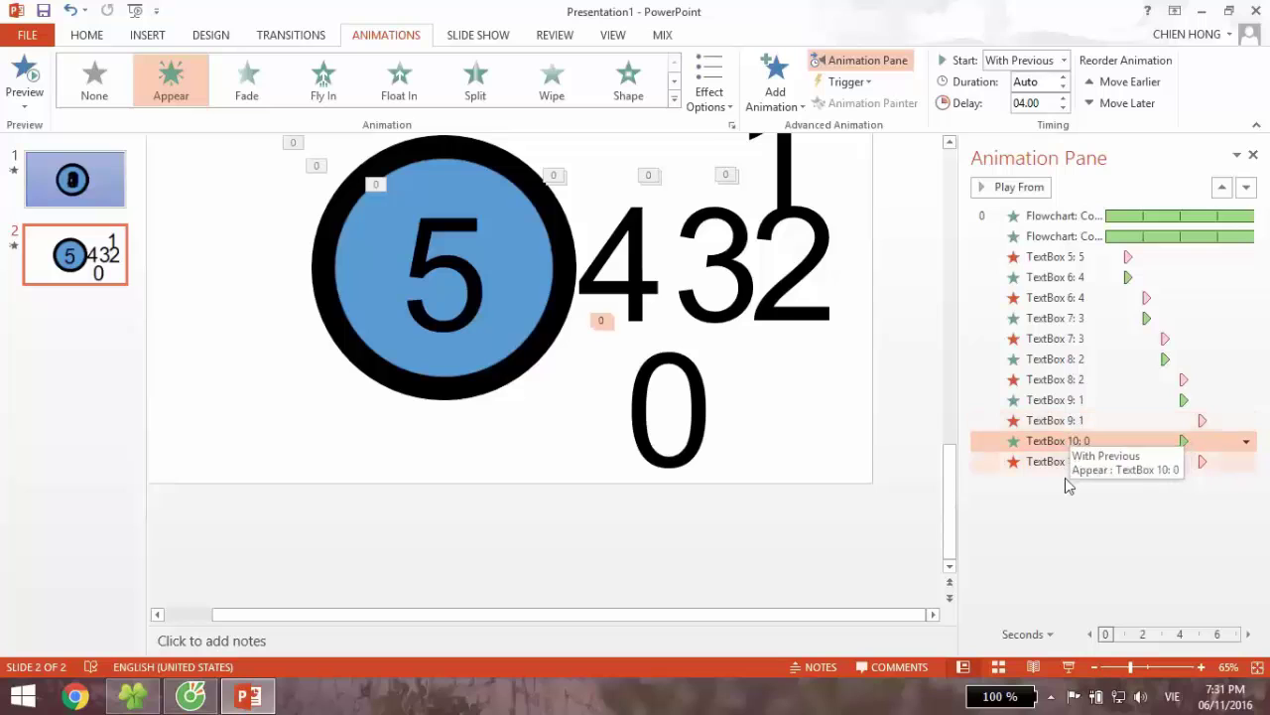
left_click(1062, 465)
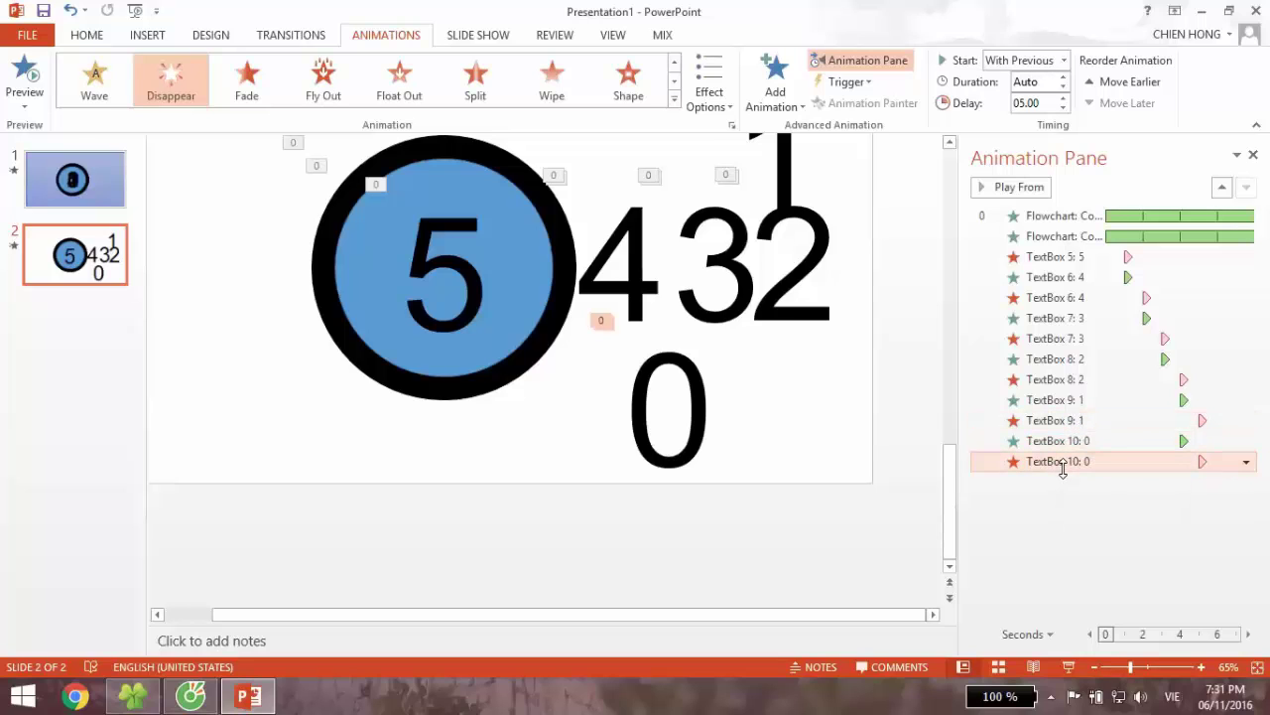
left_click(1072, 437)
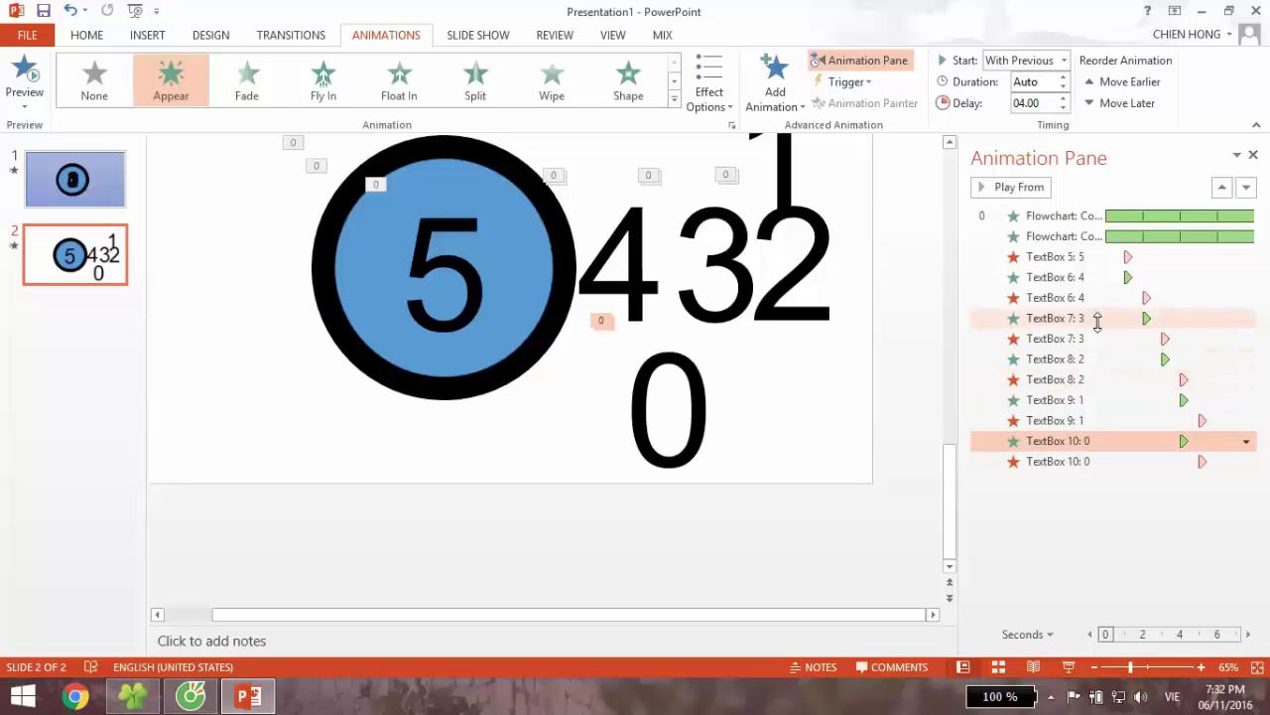
Step: Check the appear and disappear timings of the digits 4 through 0 in order
left_click(1089, 298)
left_click(1089, 318)
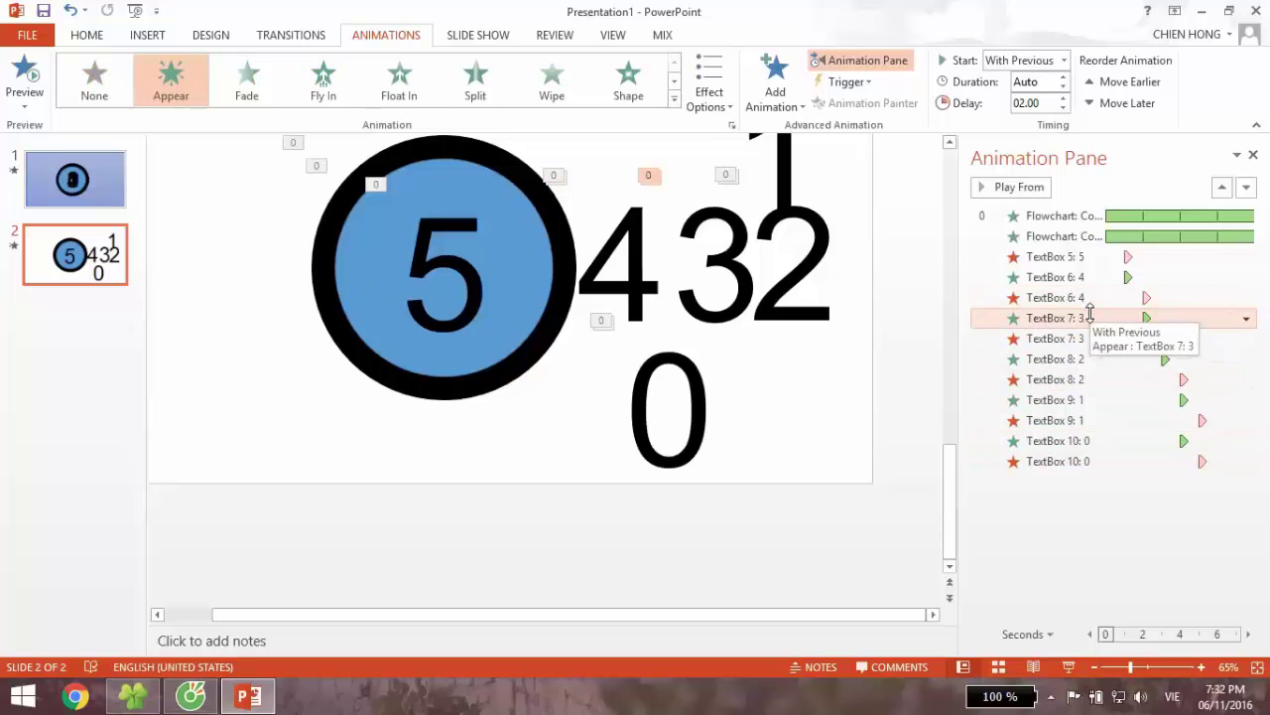
left_click(1088, 338)
left_click(1090, 359)
left_click(1090, 379)
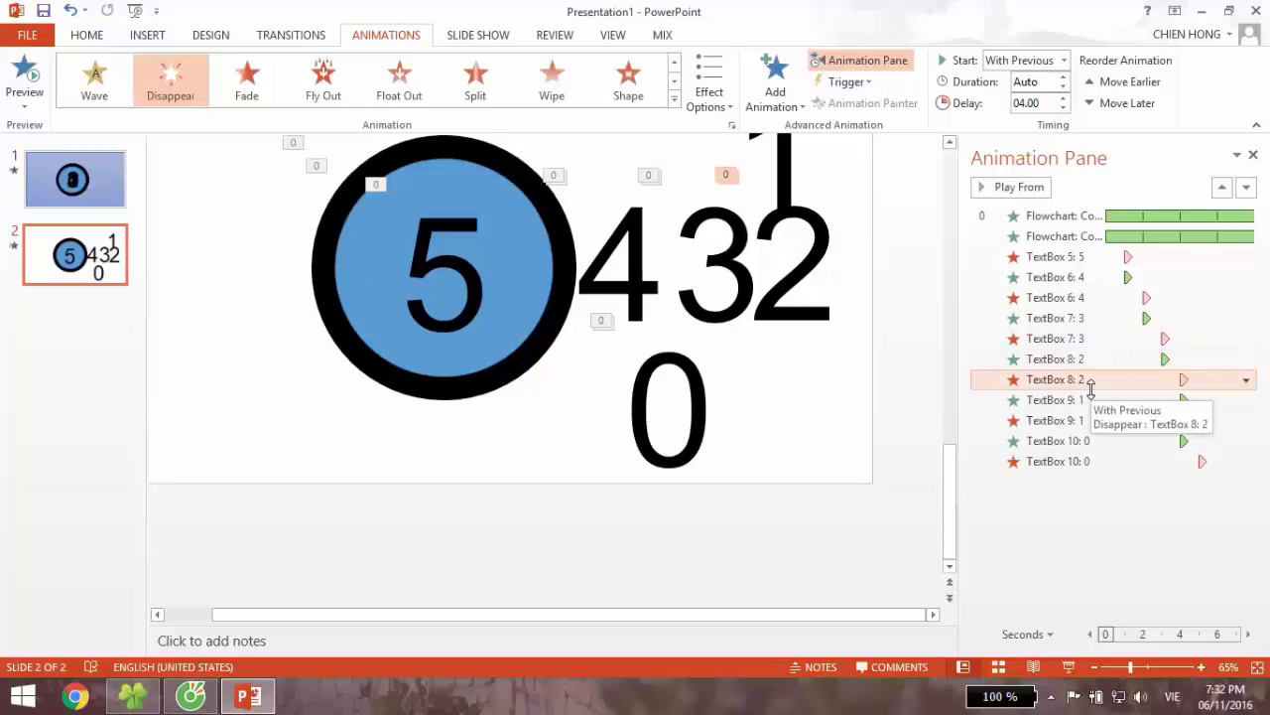
left_click(1091, 400)
left_click(1093, 421)
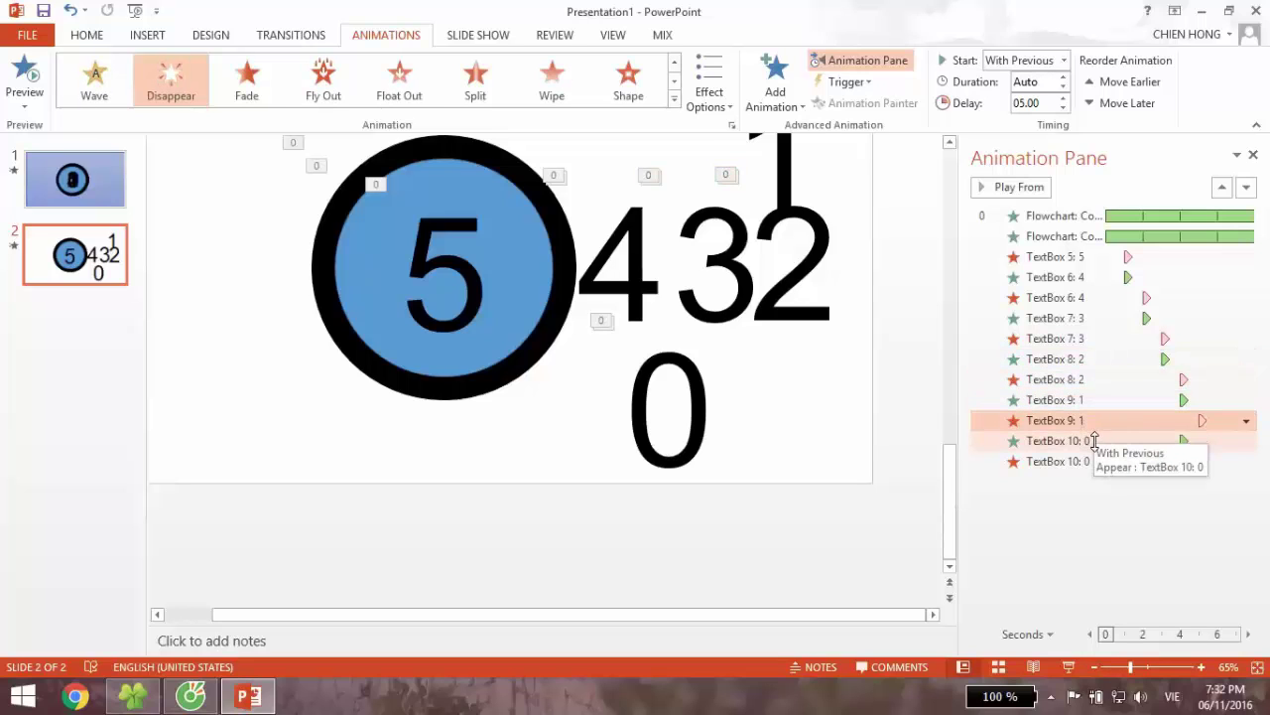
left_click(1092, 440)
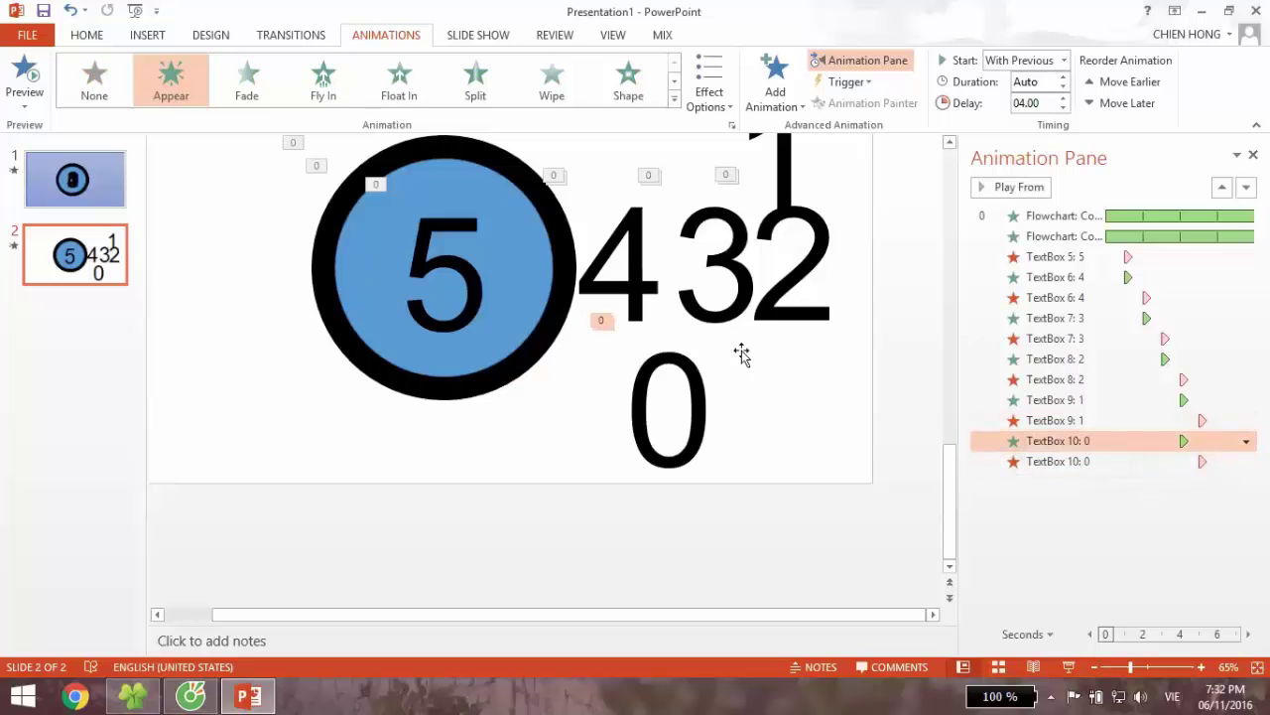
Step: Set the 0's appear delay to 5 seconds and its disappear delay to 6 seconds
left_click(857, 506)
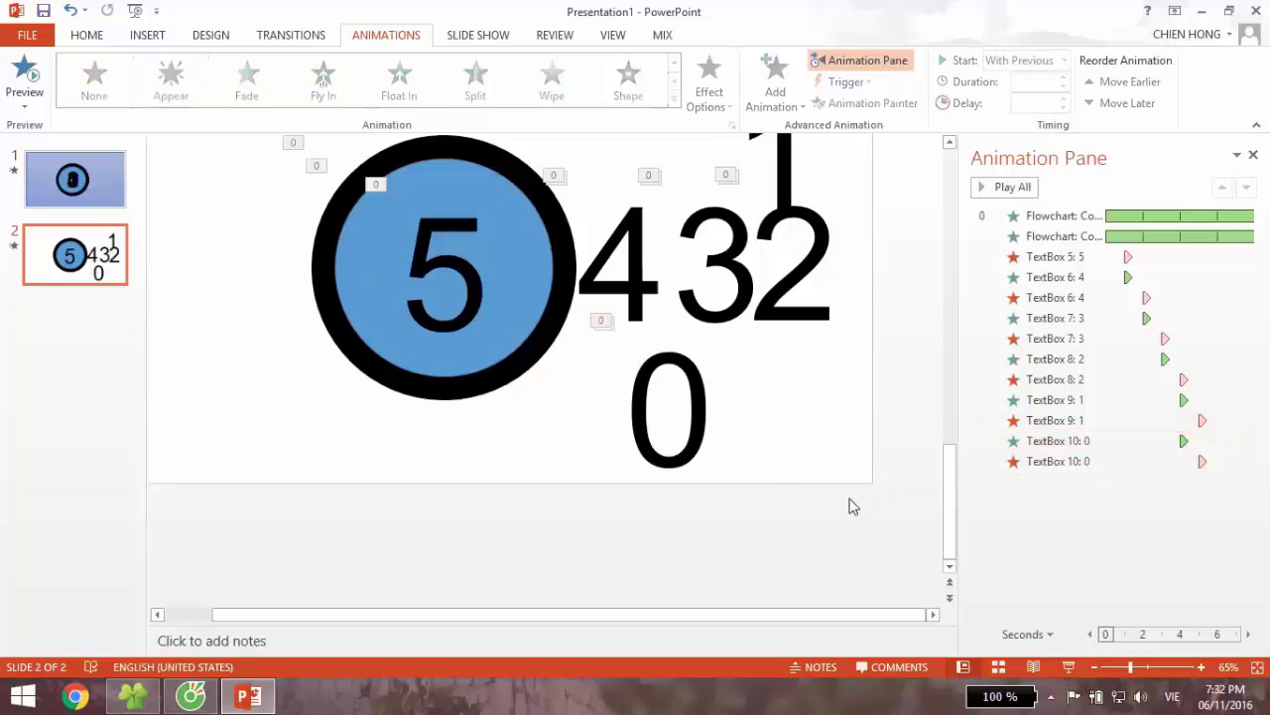
scroll(752, 459, "up", 2)
left_click(707, 443)
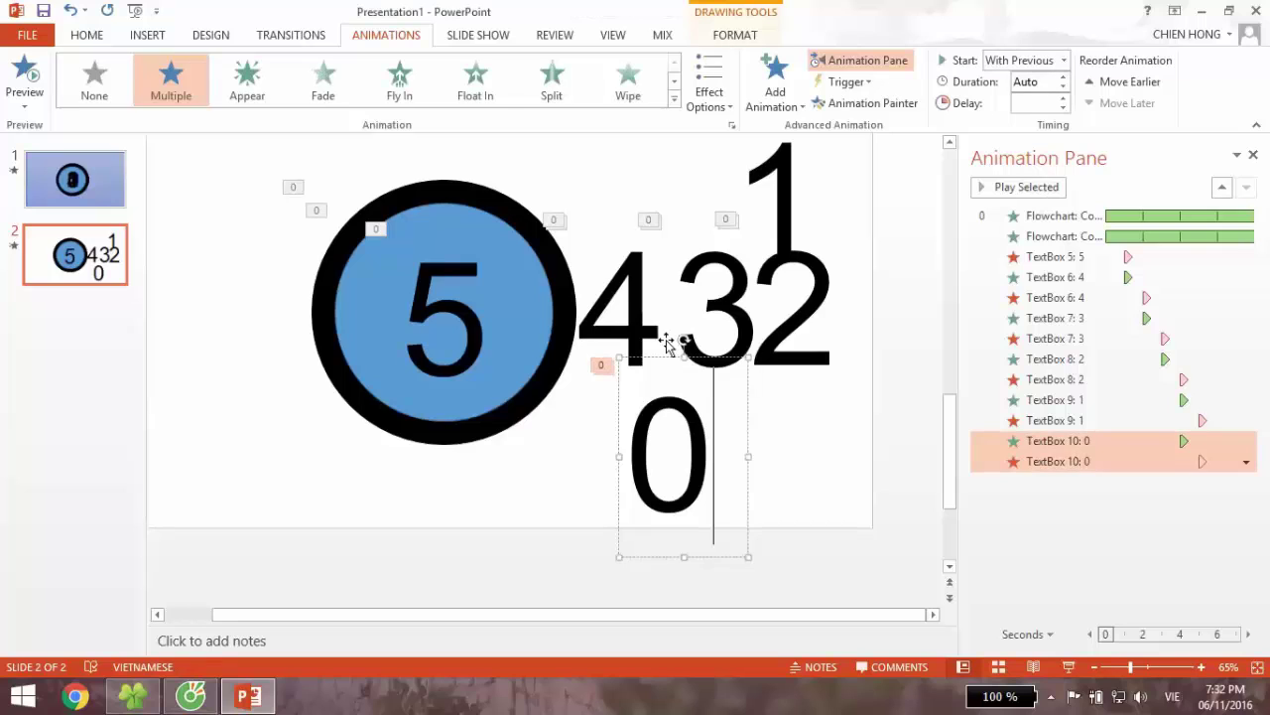
left_click(672, 355)
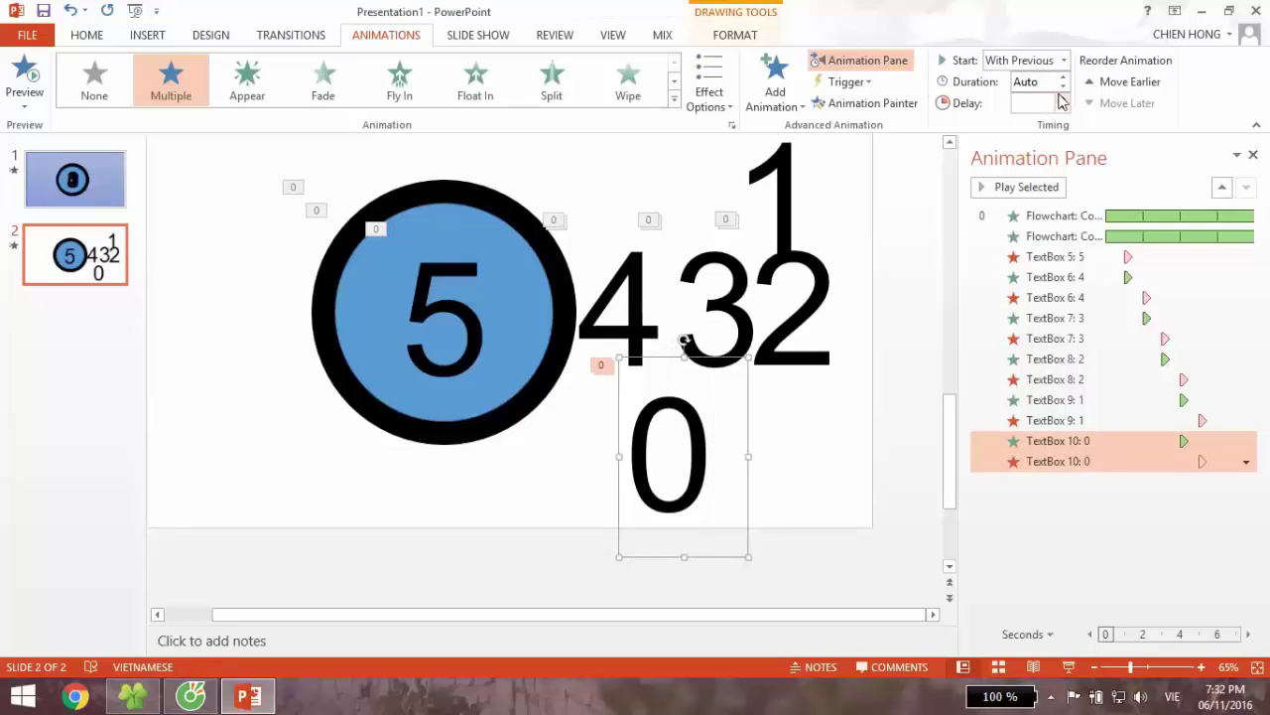
left_click(1032, 105)
left_click(1099, 443)
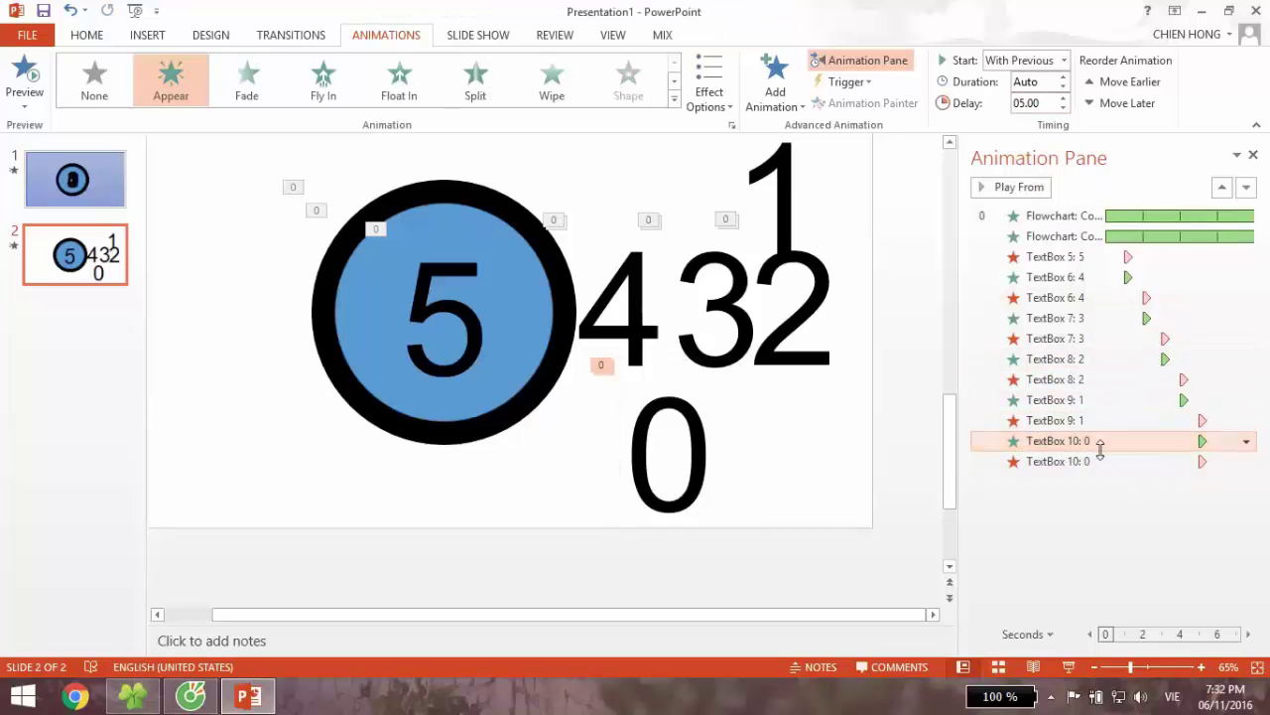
left_click(1100, 461)
left_click(1044, 102)
type("6")
left_click(1120, 441)
left_click(1120, 461)
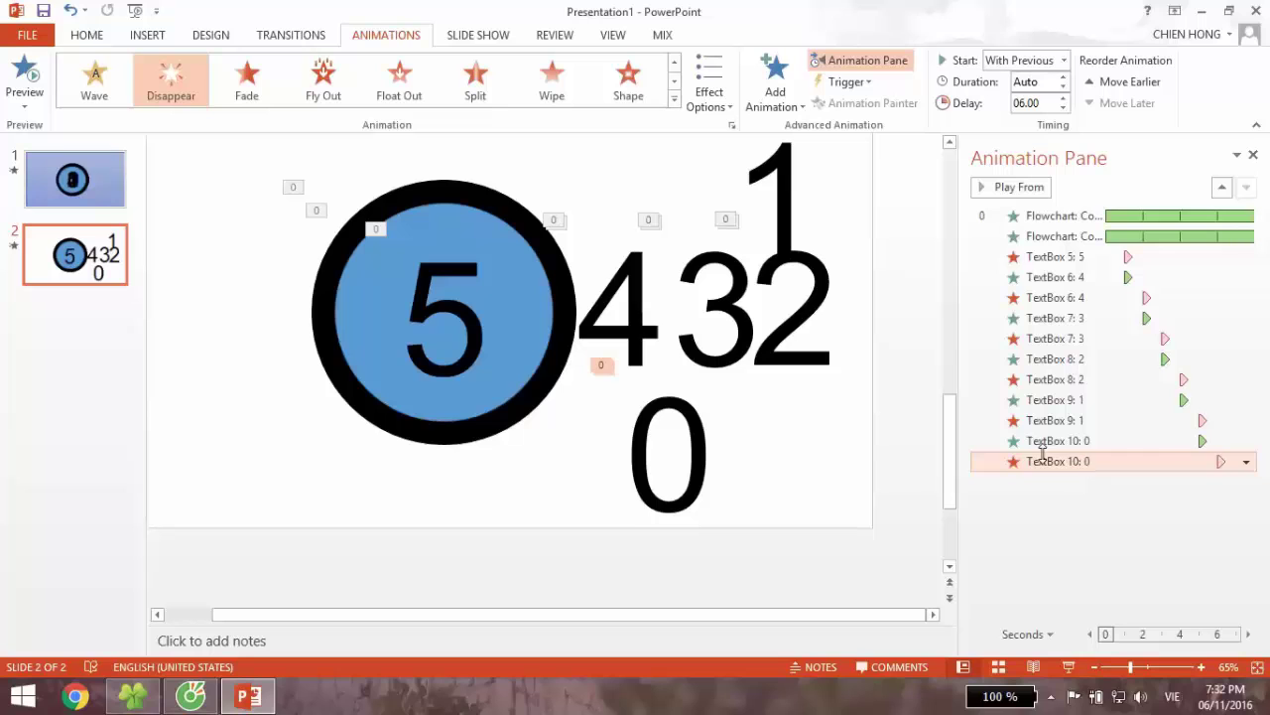
Step: Preview the whole countdown sequence with Play All, then select the 4 text box
left_click(1028, 187)
left_click(1021, 192)
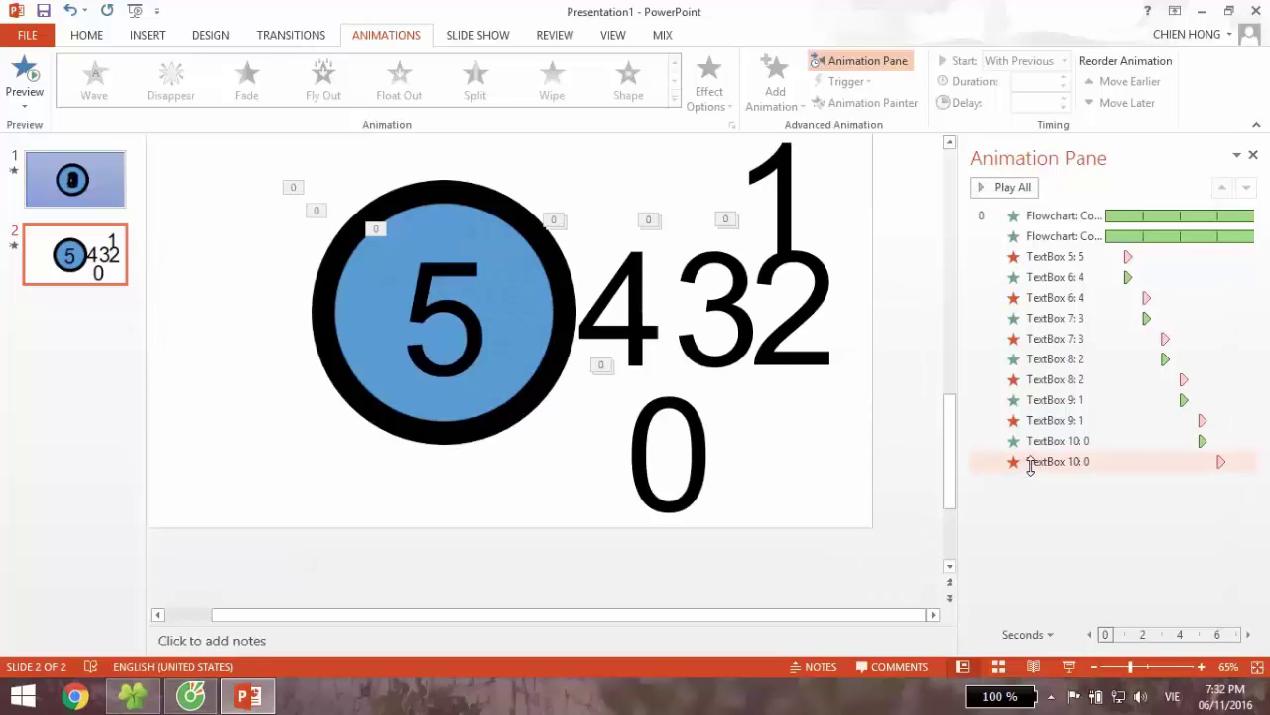
left_click(1031, 467)
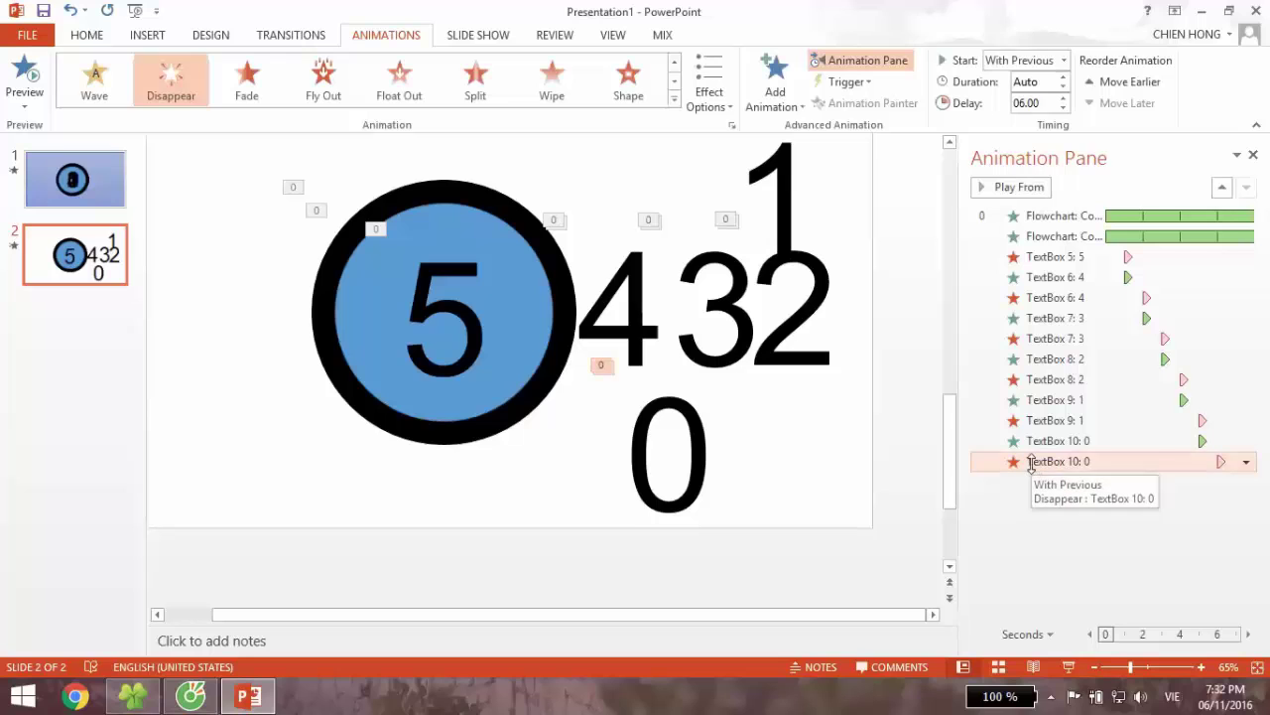
left_click(794, 499)
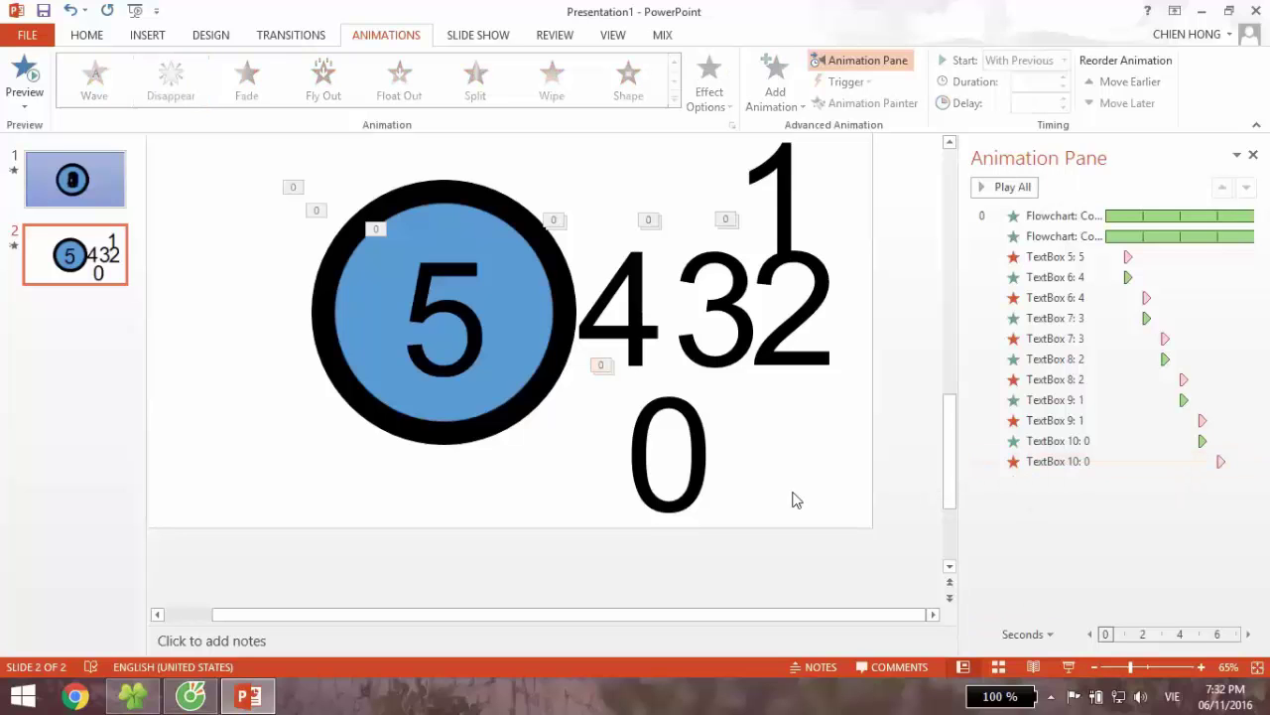
left_click(622, 283)
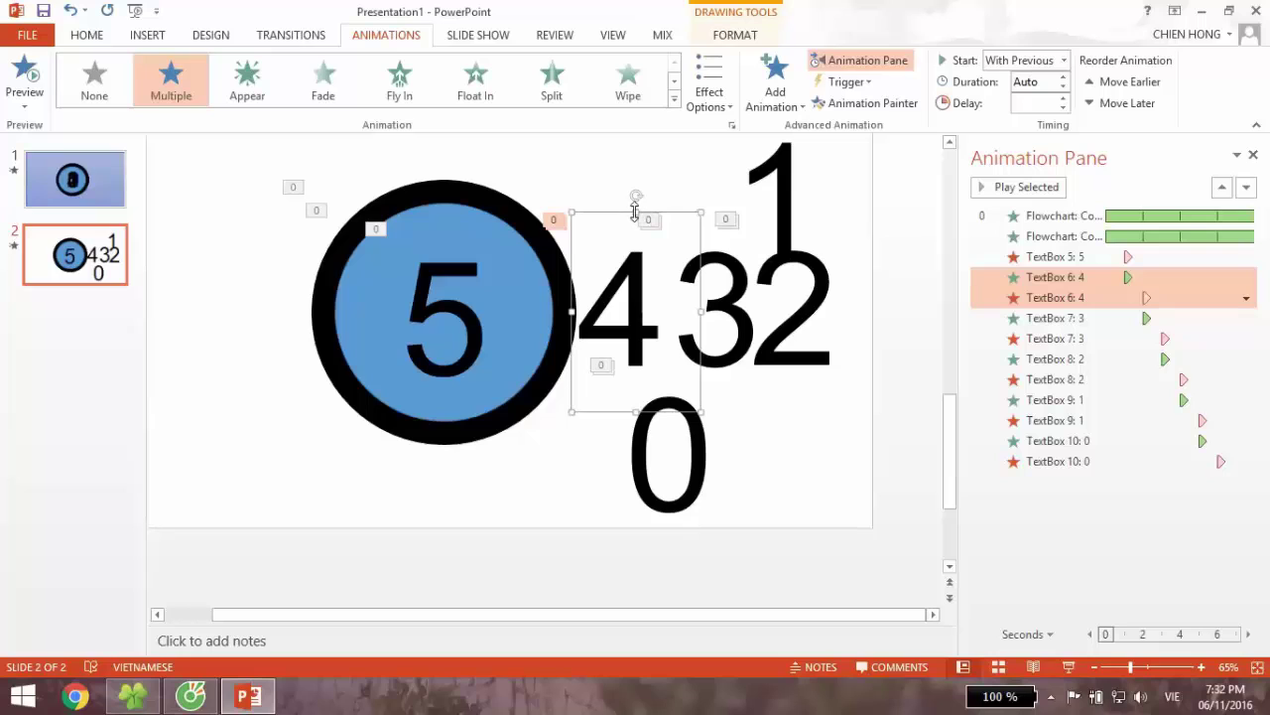
Step: Move the 4, 3 and 2 text boxes into the blue circle over the 5
left_click(635, 211)
left_click_drag(630, 208, 453, 220)
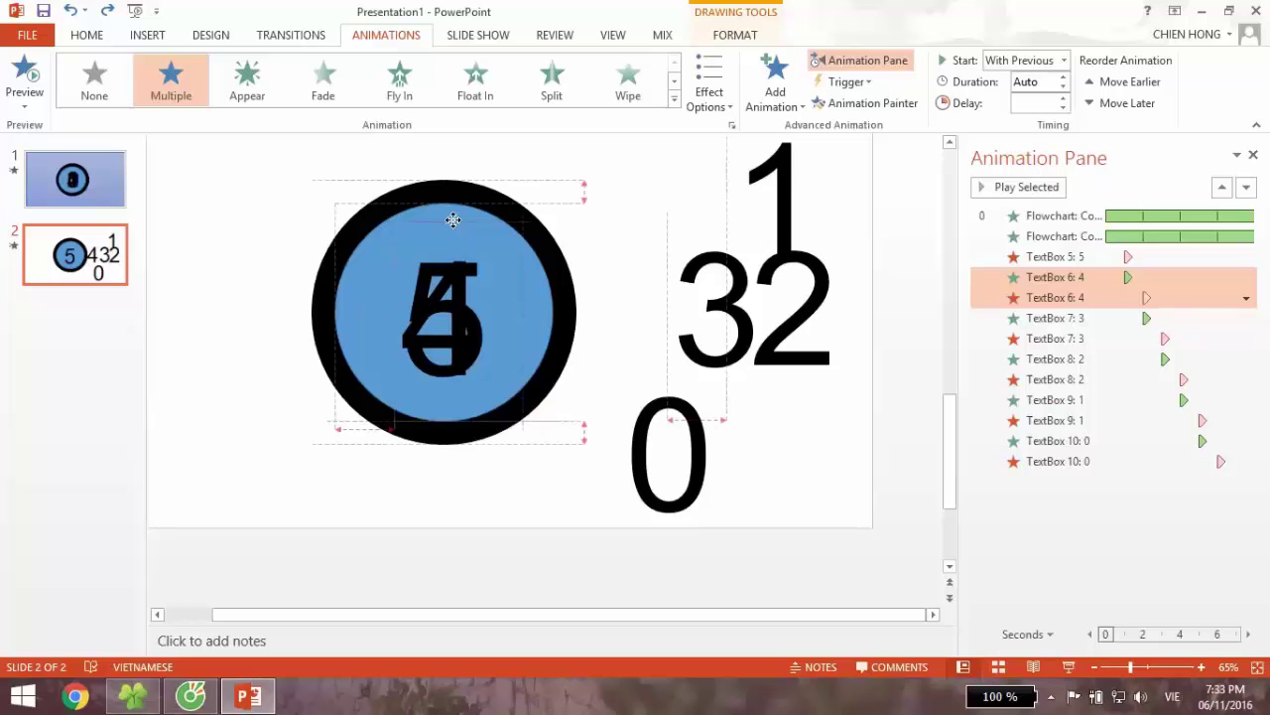
left_click(706, 262)
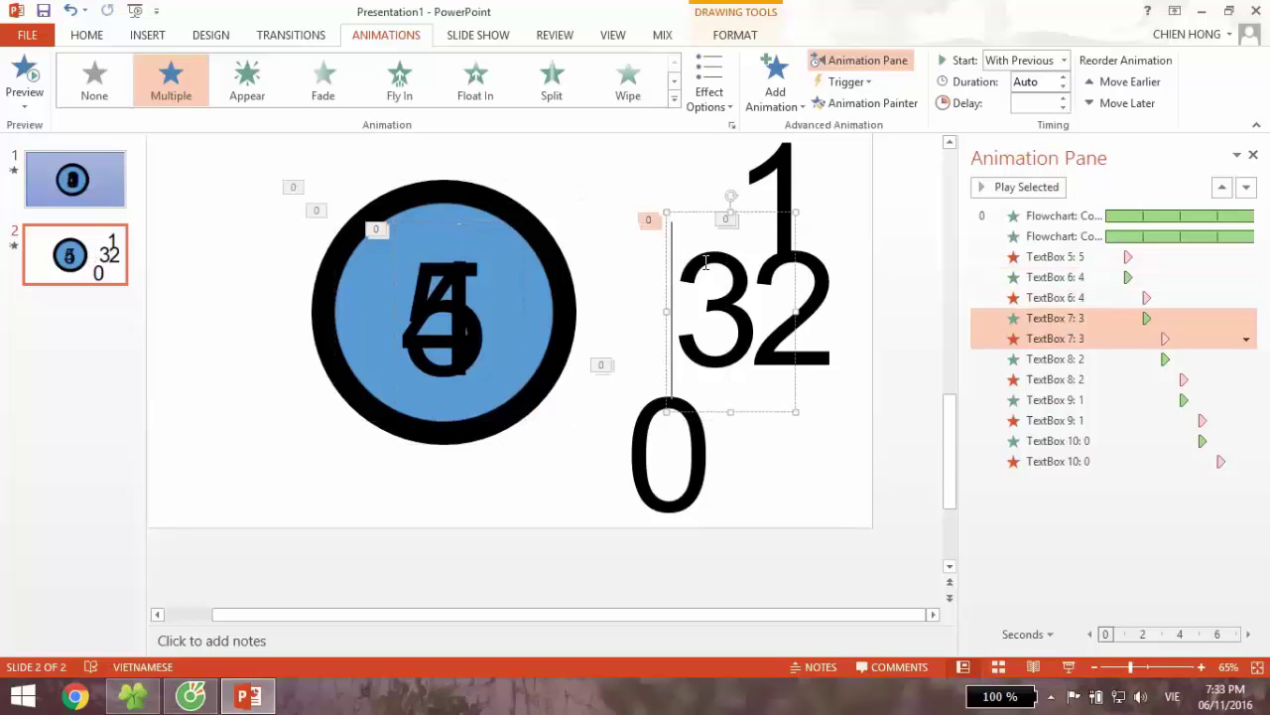
left_click(730, 212)
left_click_drag(734, 216, 498, 238)
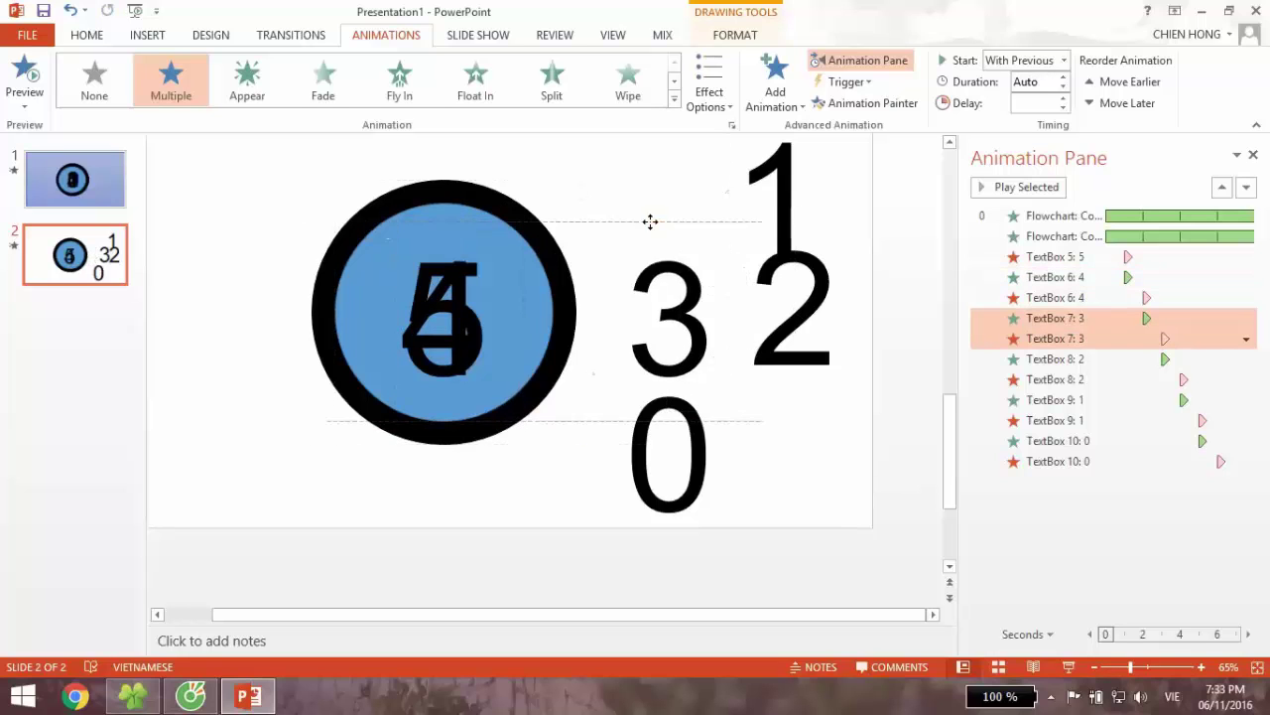
left_click(826, 241)
left_click(818, 337)
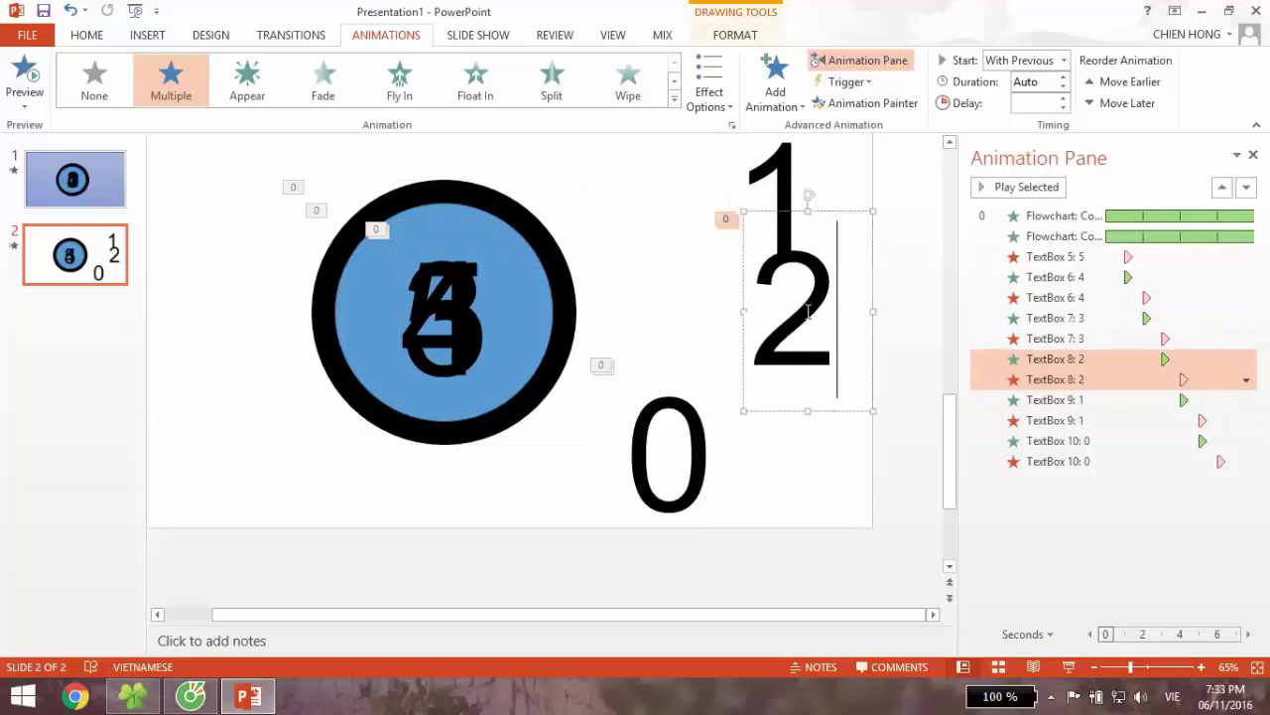
left_click(810, 208)
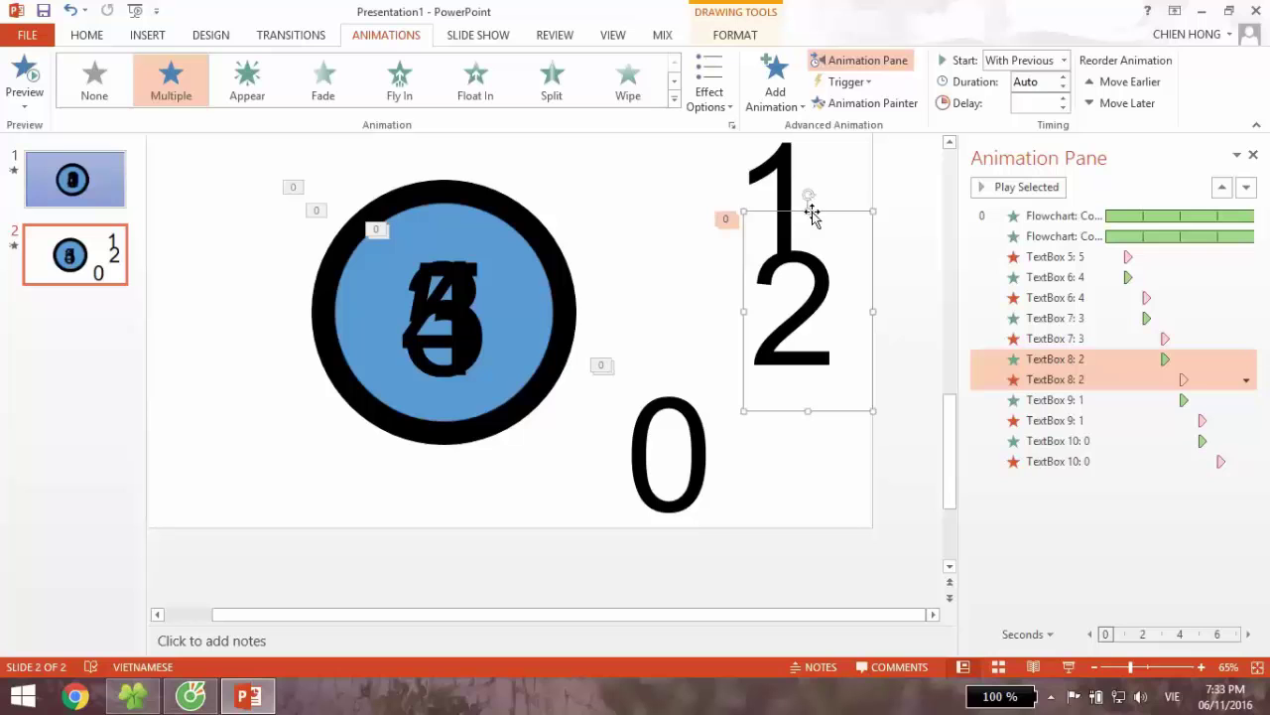
left_click_drag(810, 209, 463, 216)
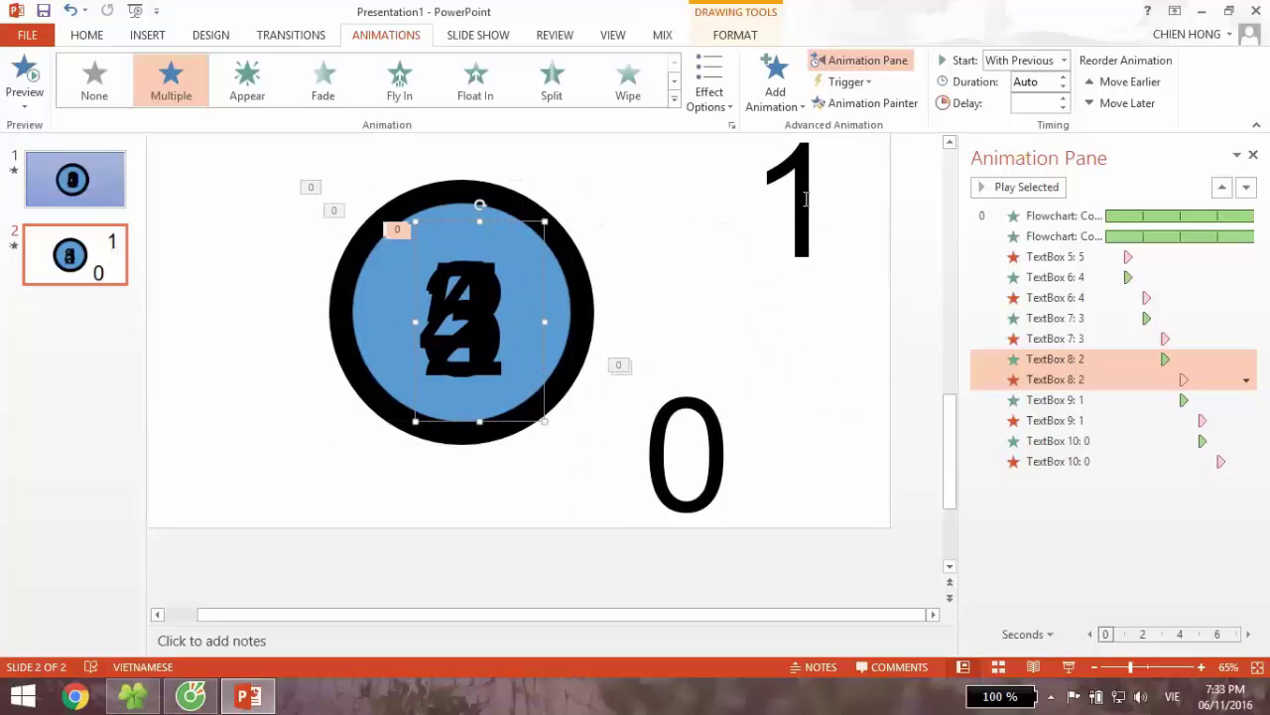
Step: Move the 1 and 0 text boxes onto the blue circle's centre as well
left_click(807, 199)
left_click(754, 275)
left_click(802, 255)
left_click(809, 190)
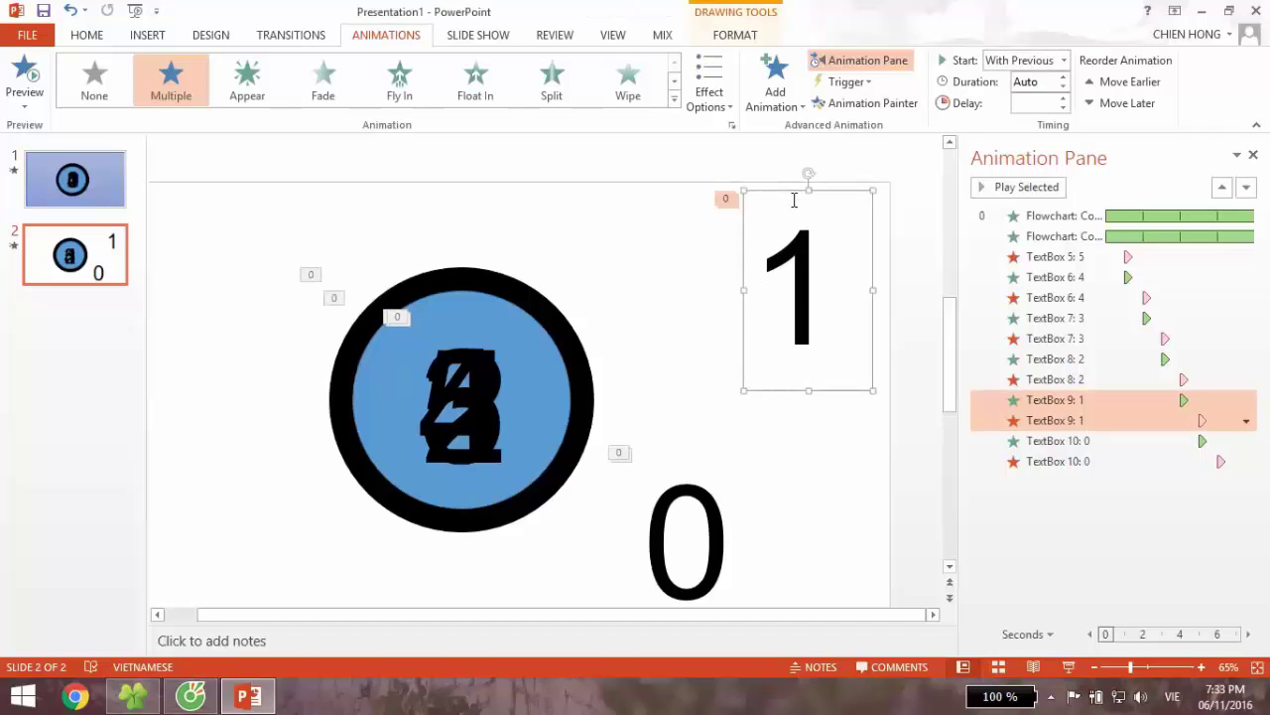
left_click_drag(806, 191, 474, 312)
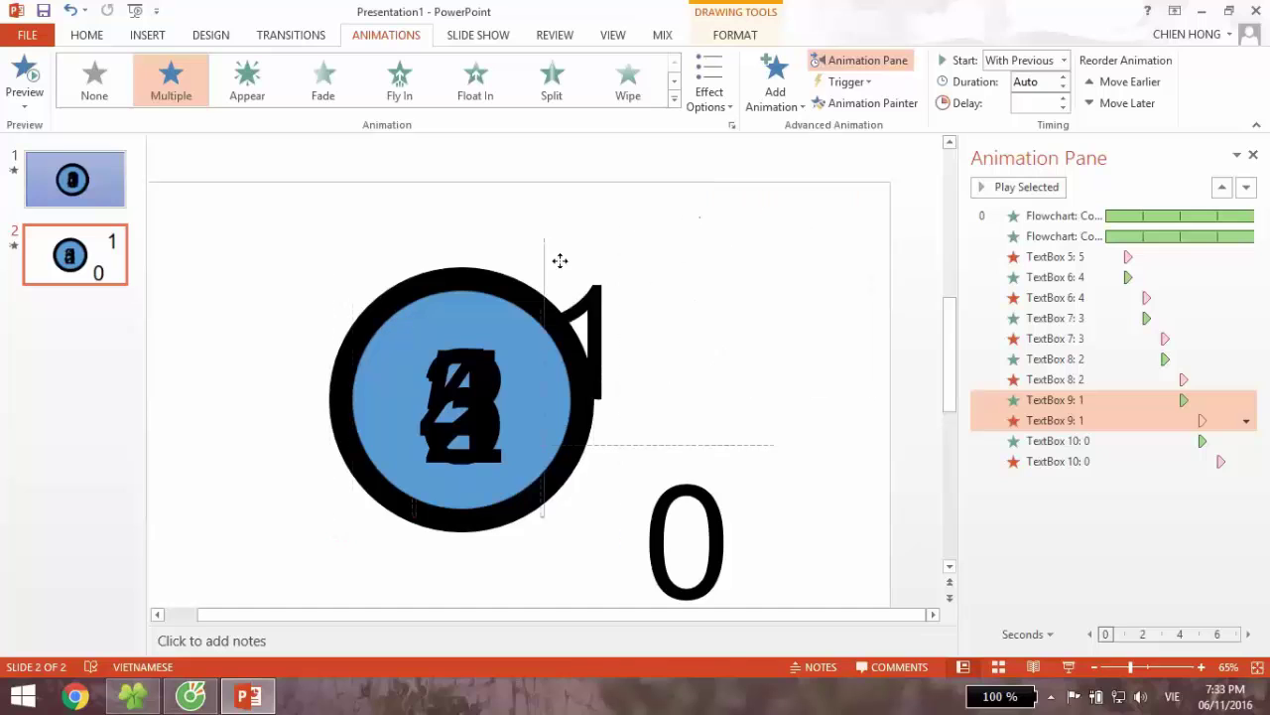
left_click(750, 464)
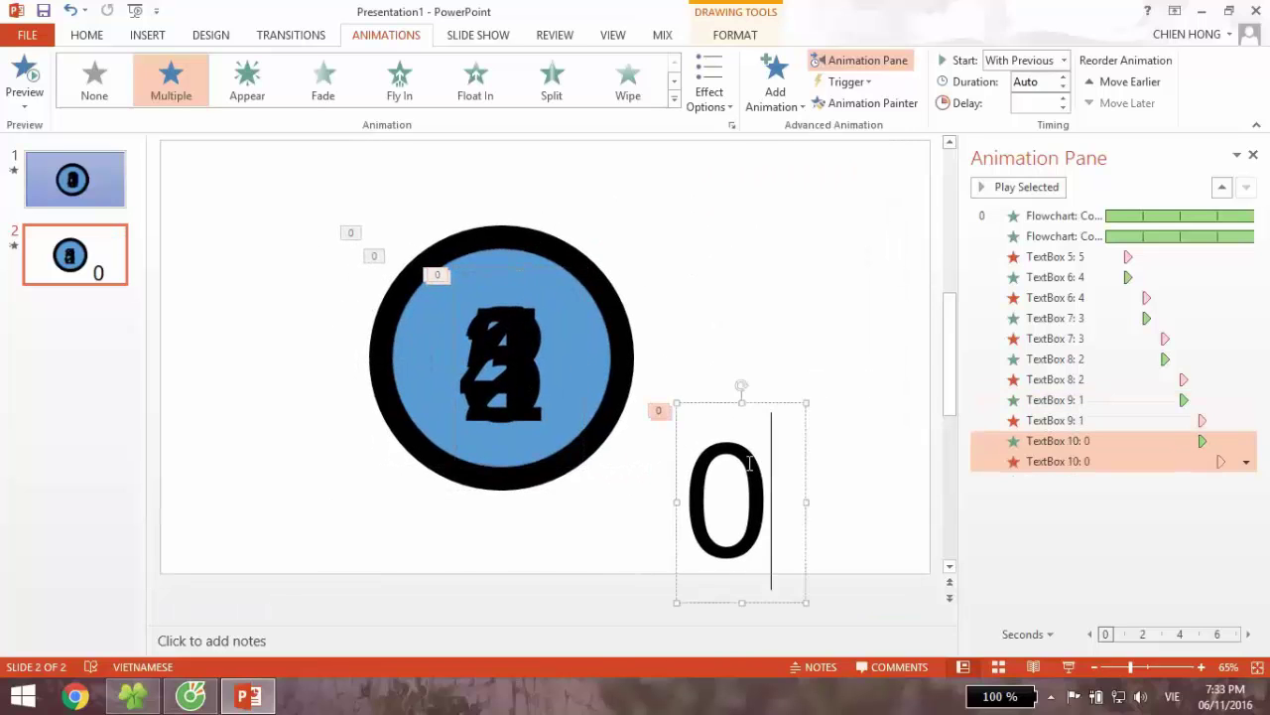
left_click(746, 400)
left_click_drag(747, 400, 519, 270)
Step: Preview the animations, then set the wheel animation's duration to 1 second
left_click(903, 259)
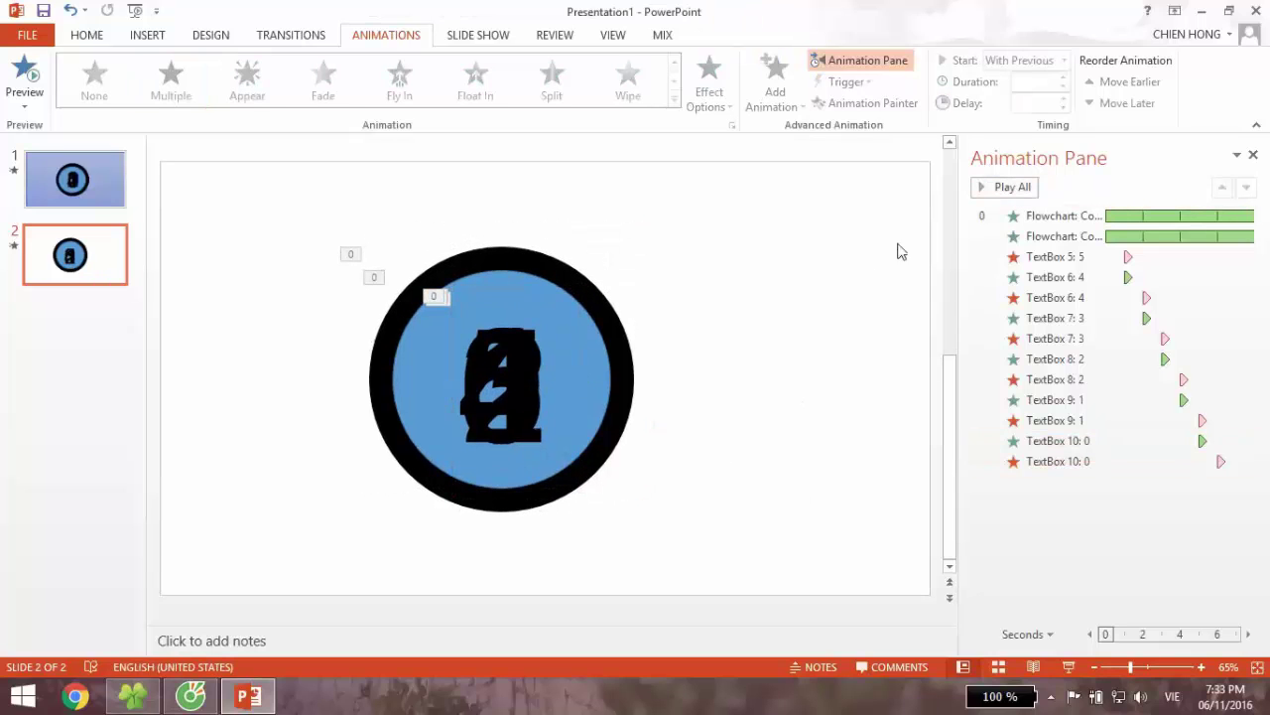
left_click(980, 190)
left_click(1052, 216)
right_click(1082, 243)
left_click(1107, 349)
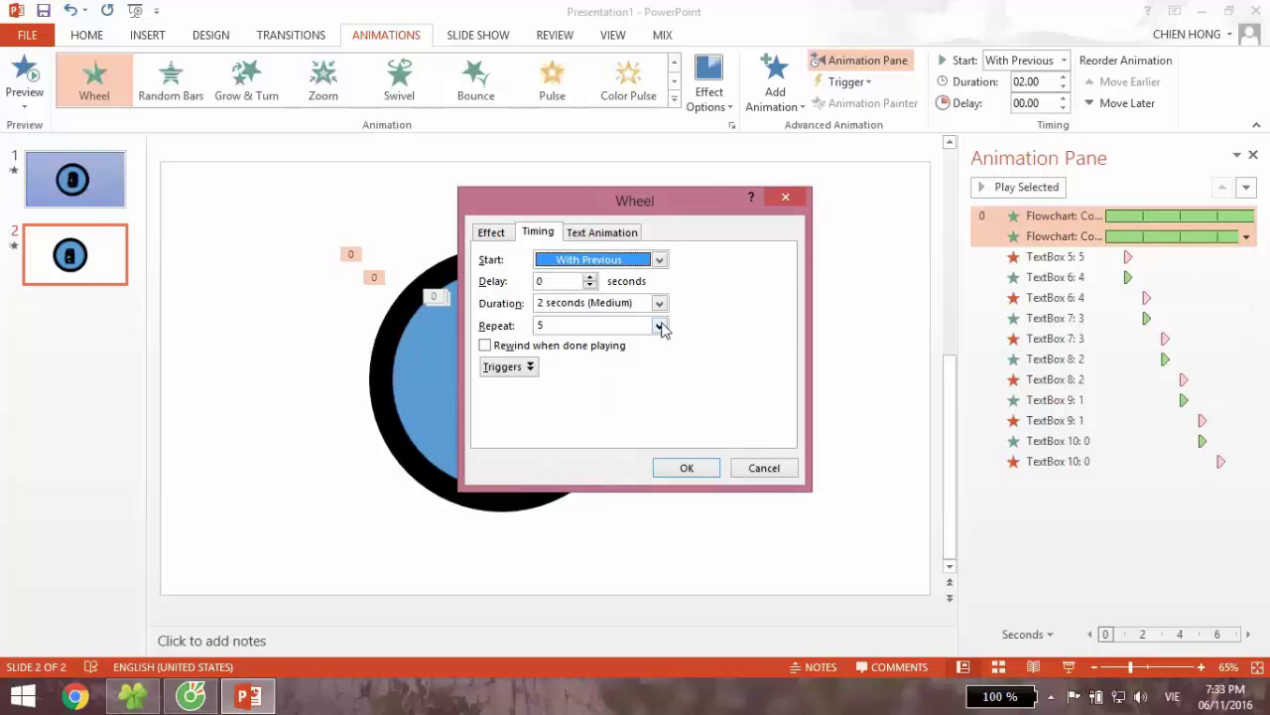
left_click(659, 303)
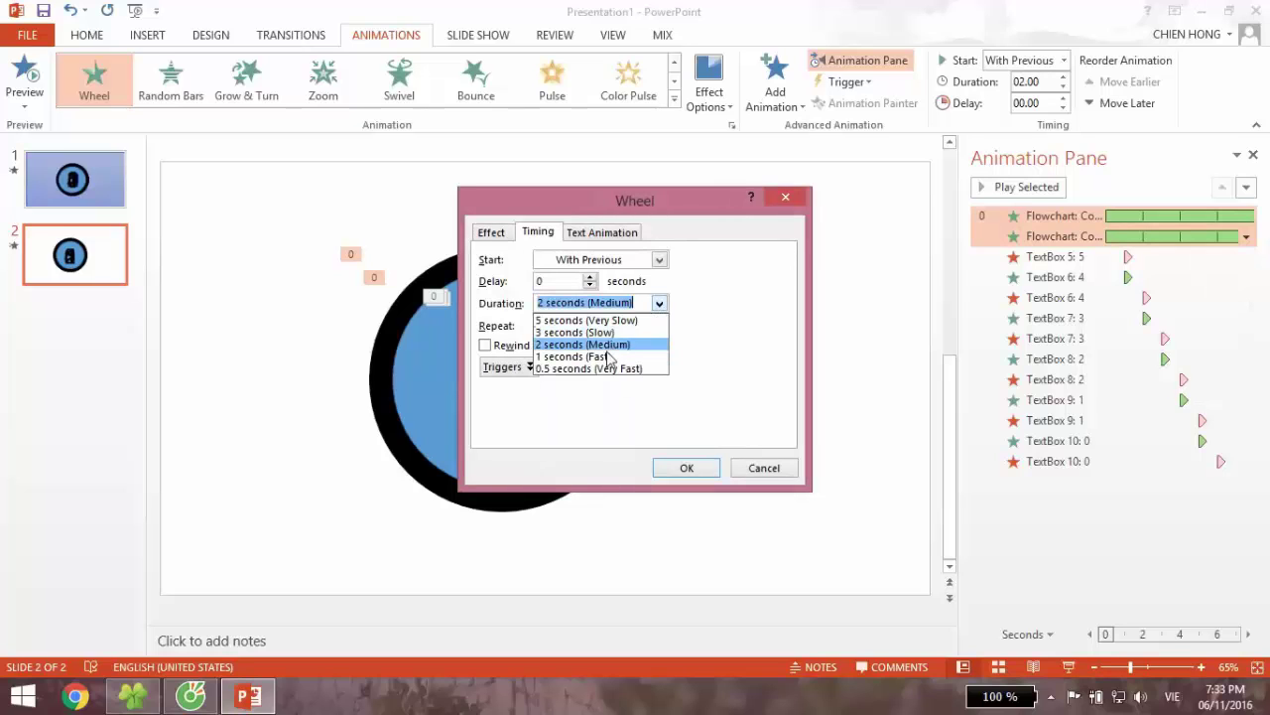
left_click(574, 356)
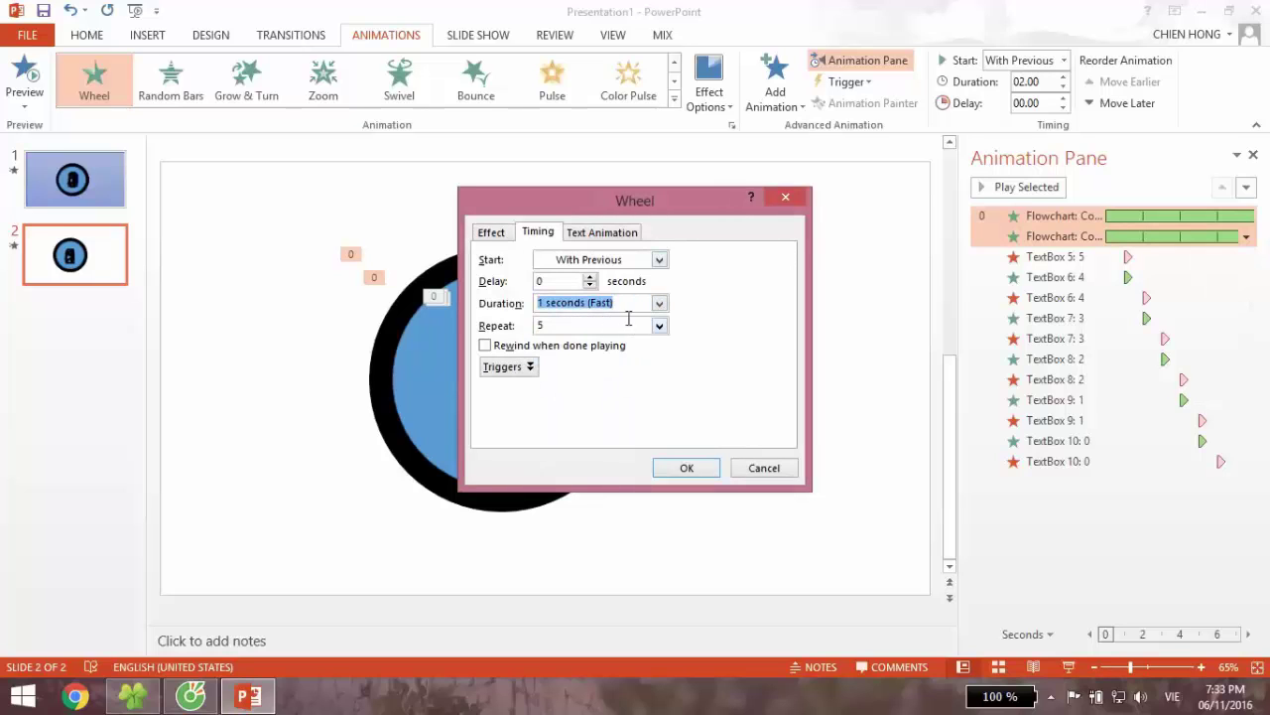
left_click(685, 471)
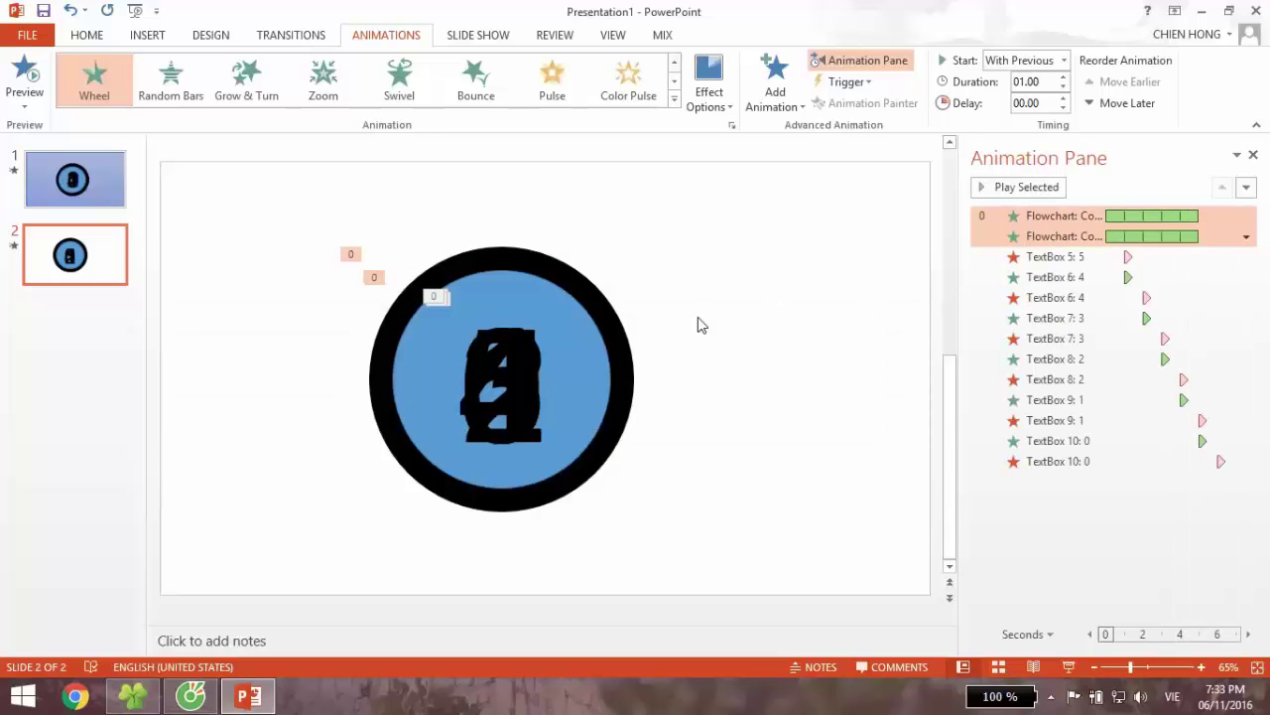
Step: Check the second wheel animation's repeat count (5) in its timing settings
right_click(1141, 237)
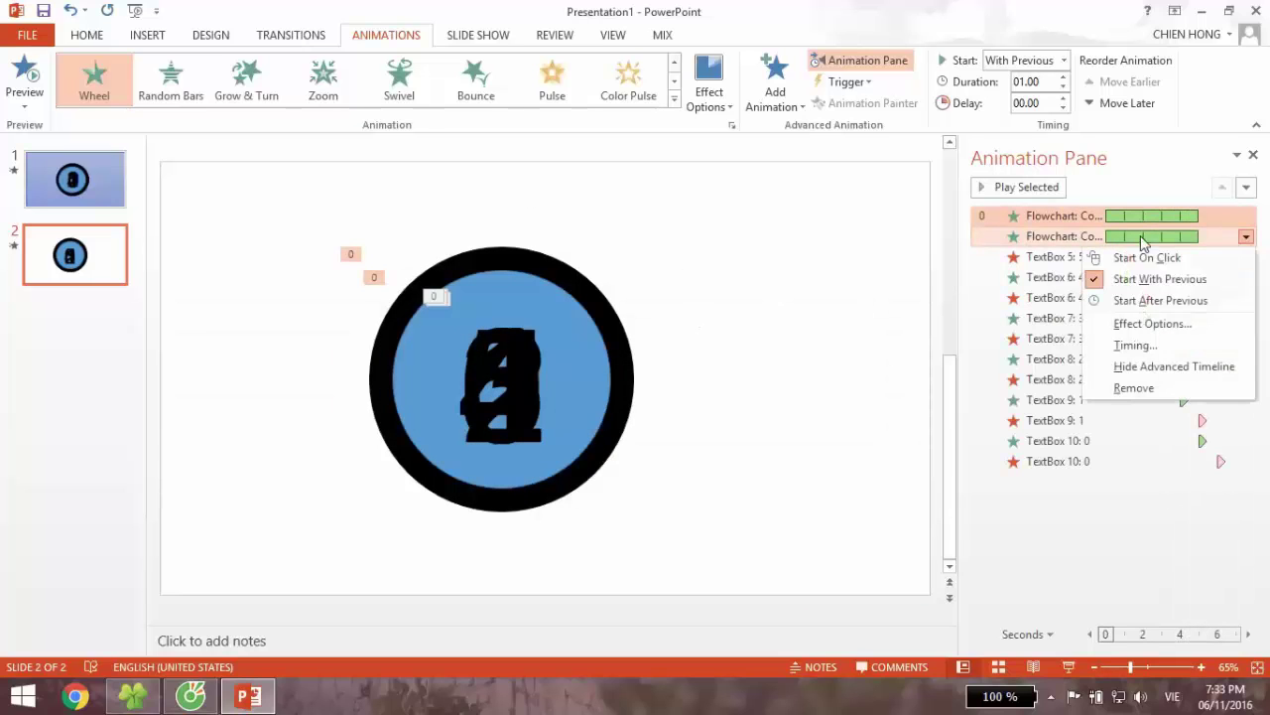
left_click(1126, 345)
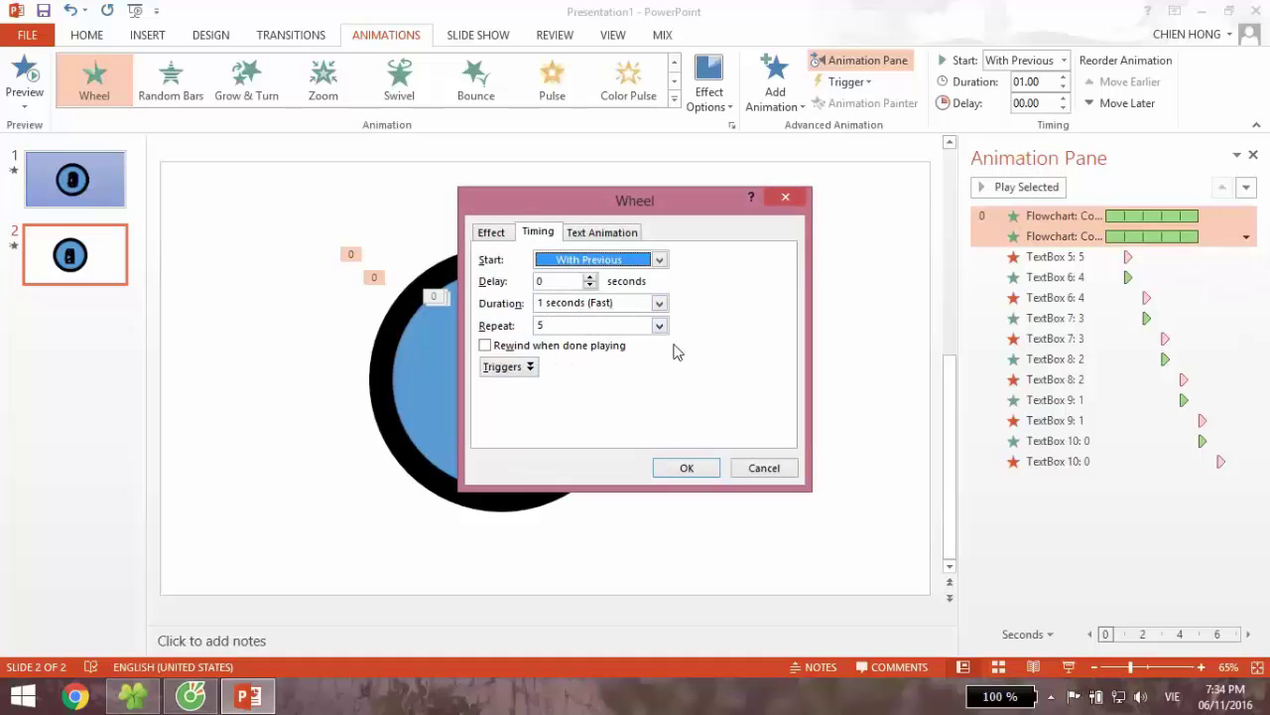
double_click(543, 326)
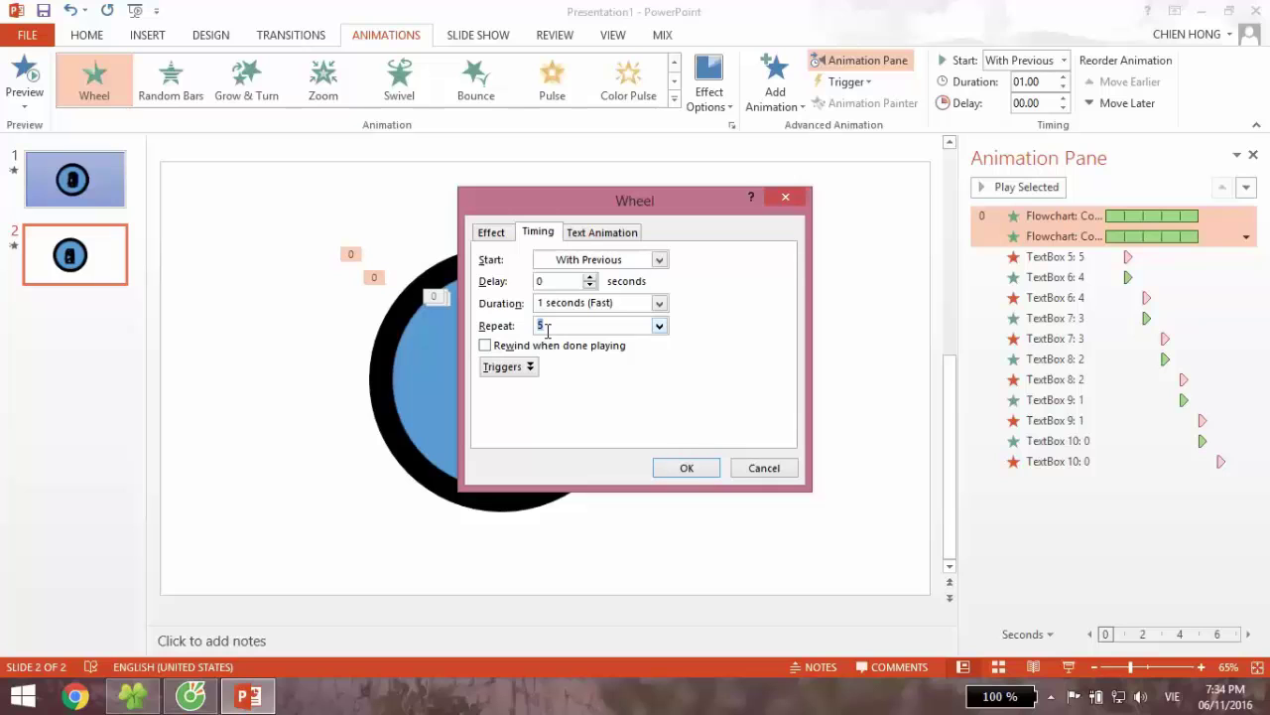
left_click(687, 467)
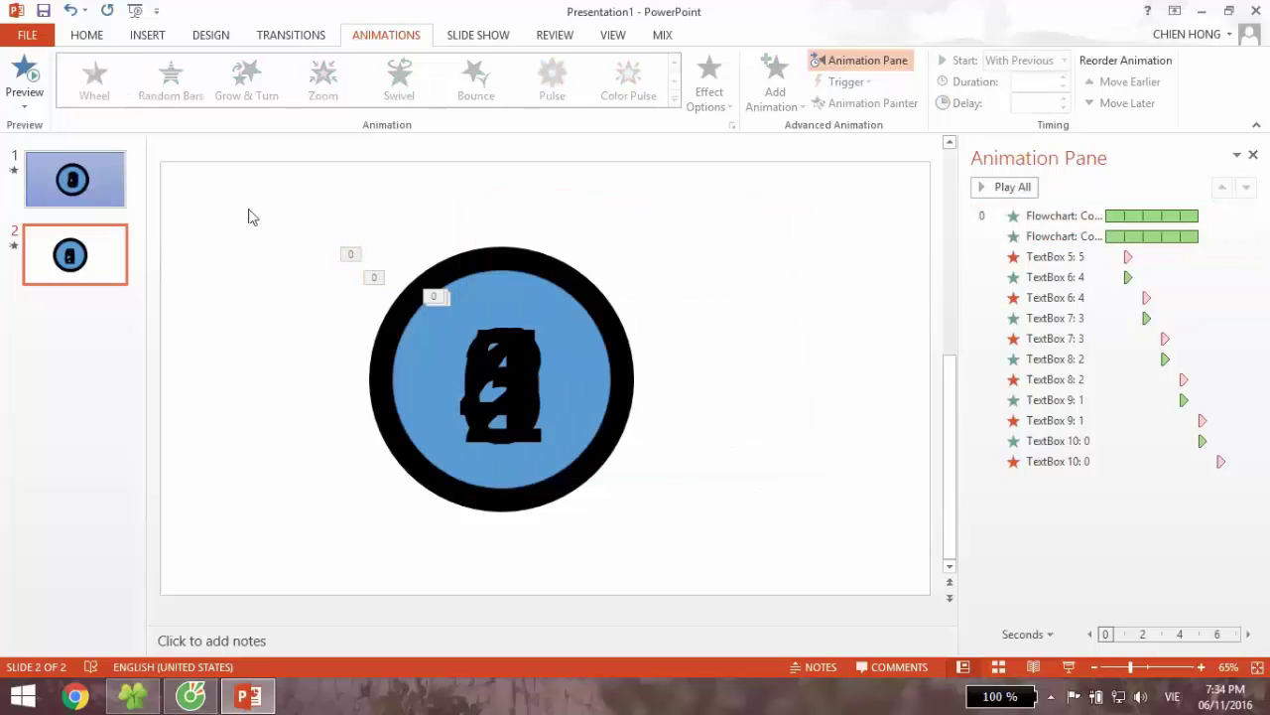
Step: Draw a rectangle covering the whole slide and send it behind the circle
left_click(103, 40)
left_click(139, 36)
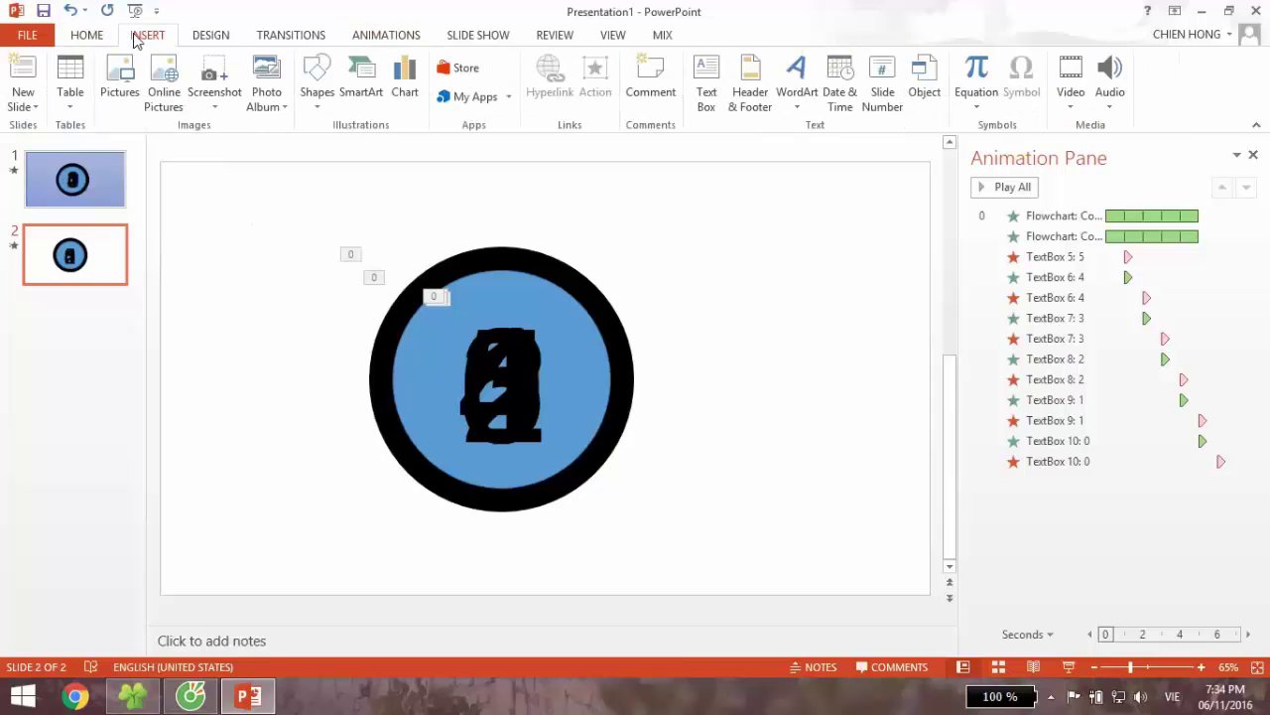
left_click(315, 87)
left_click(384, 147)
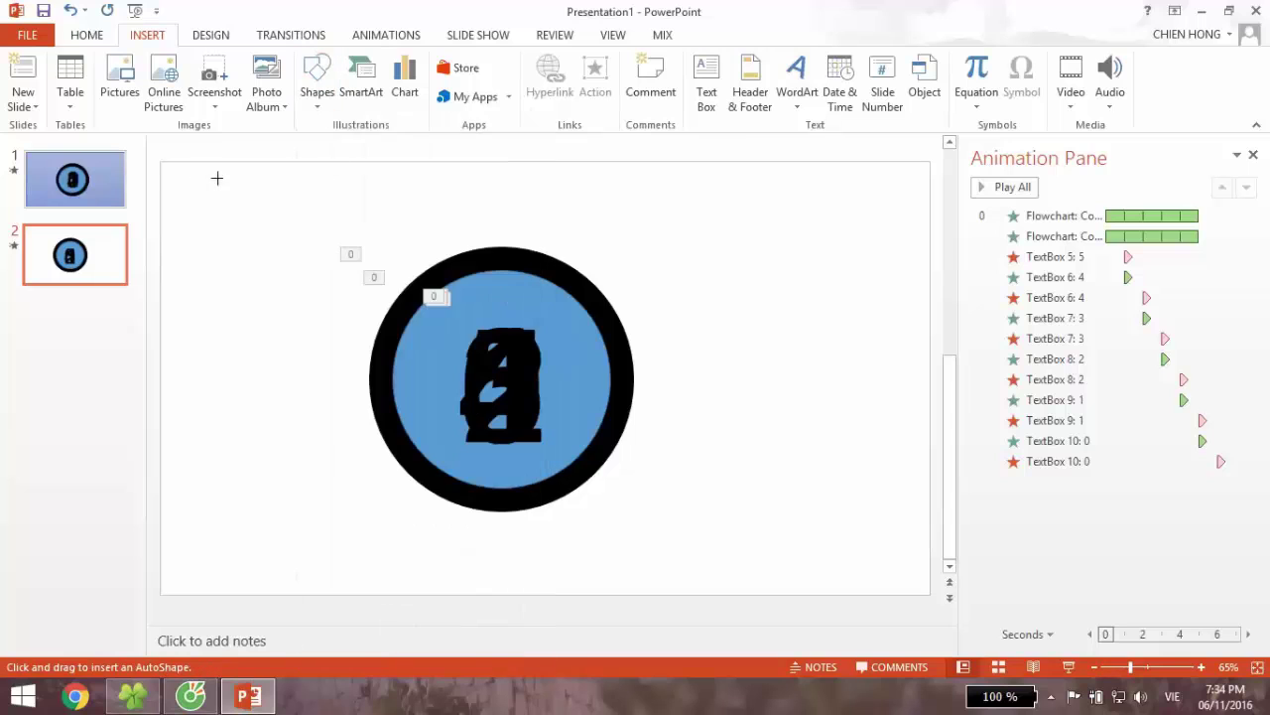
left_click_drag(161, 164, 927, 589)
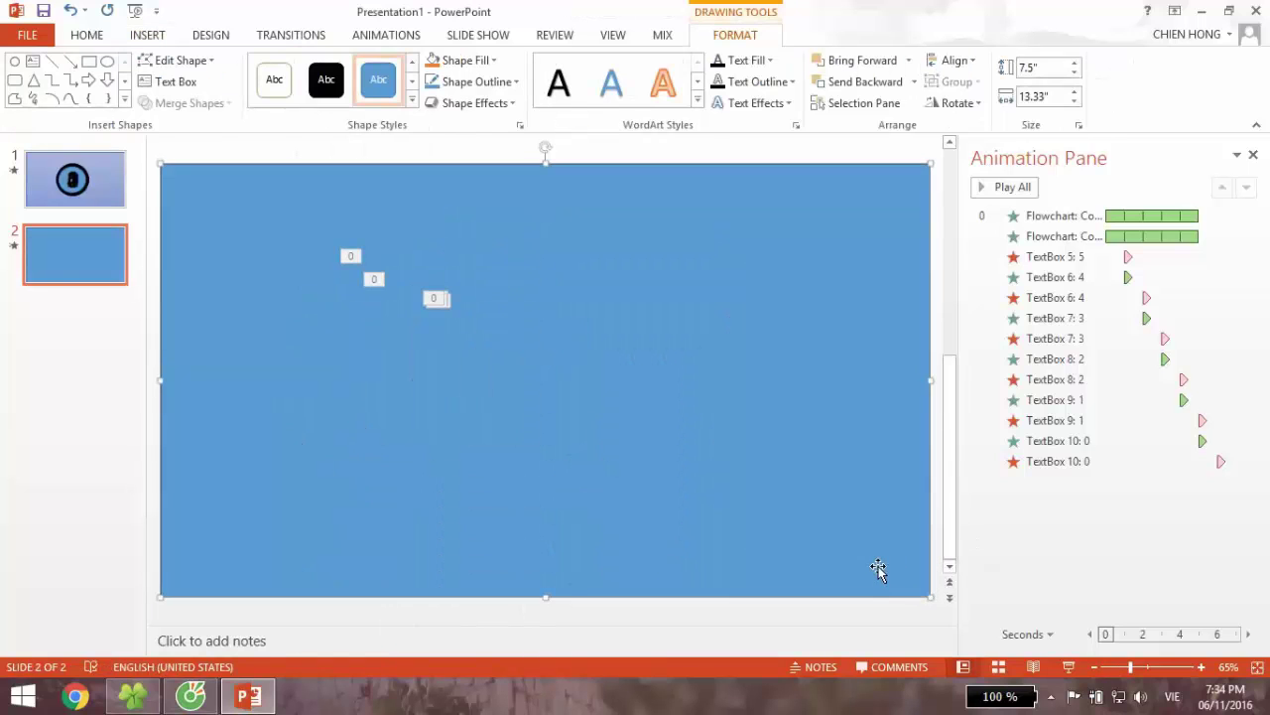
right_click(808, 257)
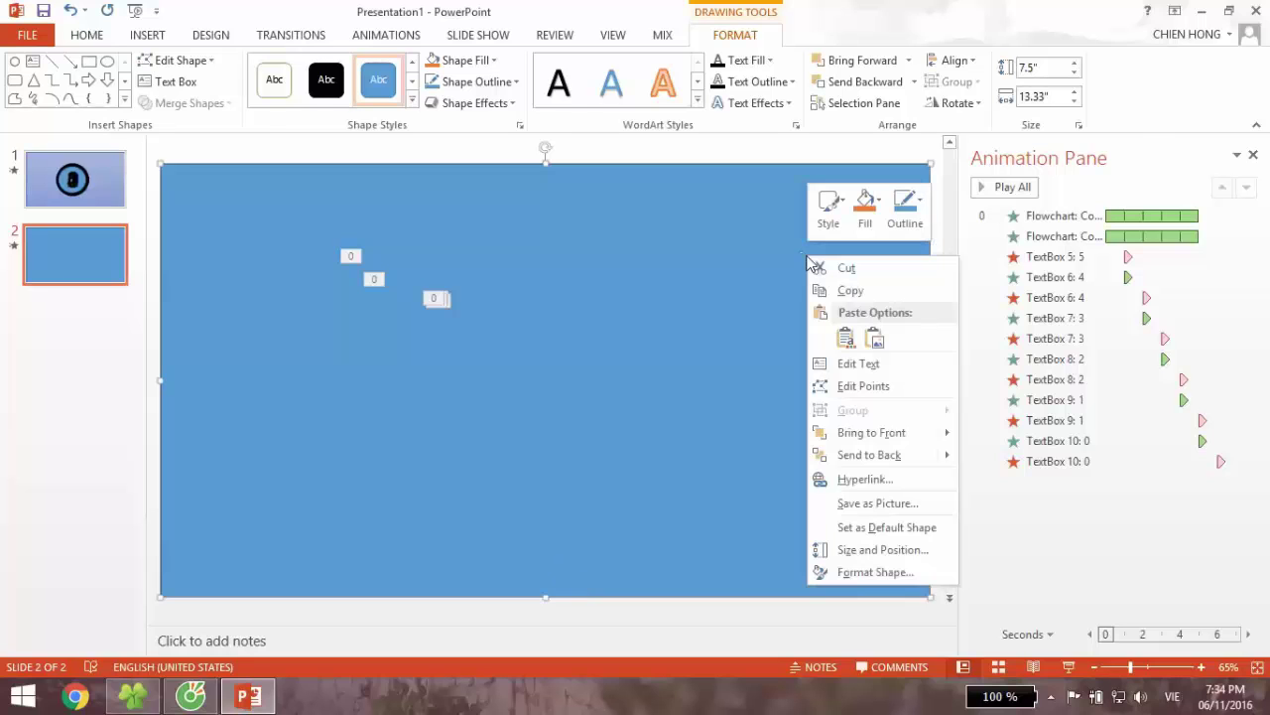
mouse_move(933, 455)
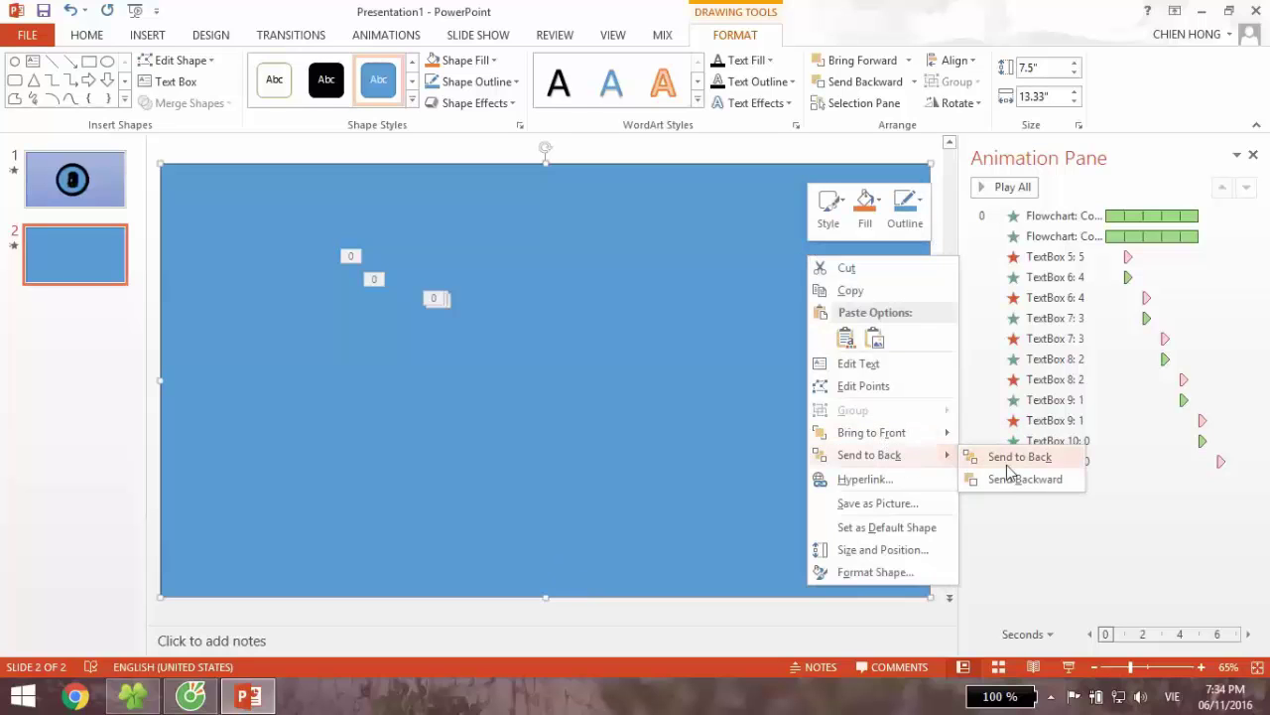
left_click(1006, 462)
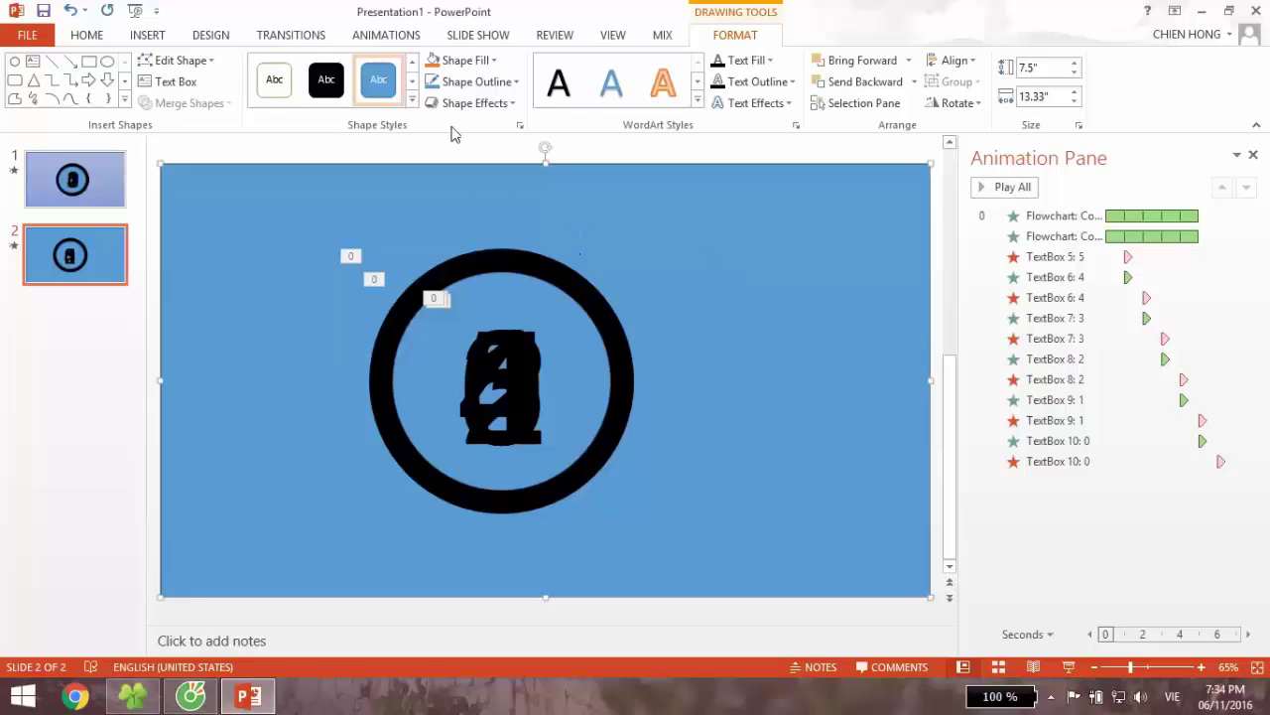
Step: Give the rectangle a light blue gradient style, preview the countdown, then undo it
left_click(413, 100)
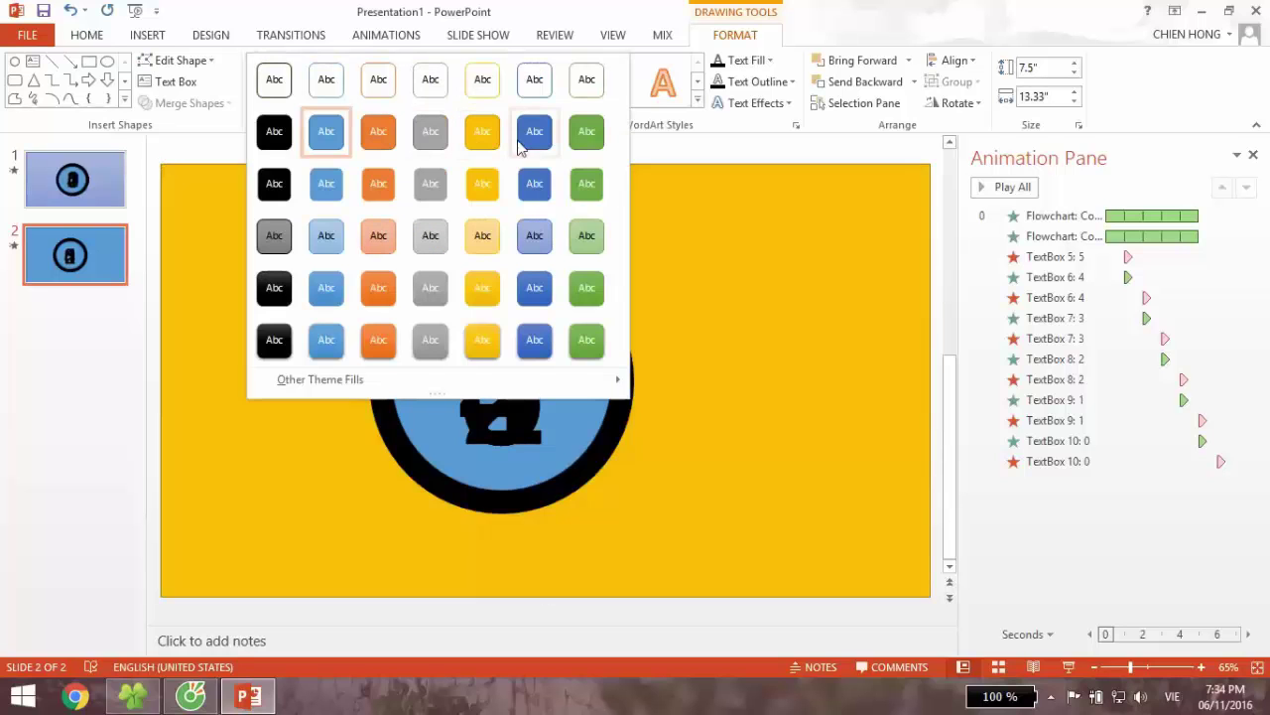
left_click(534, 235)
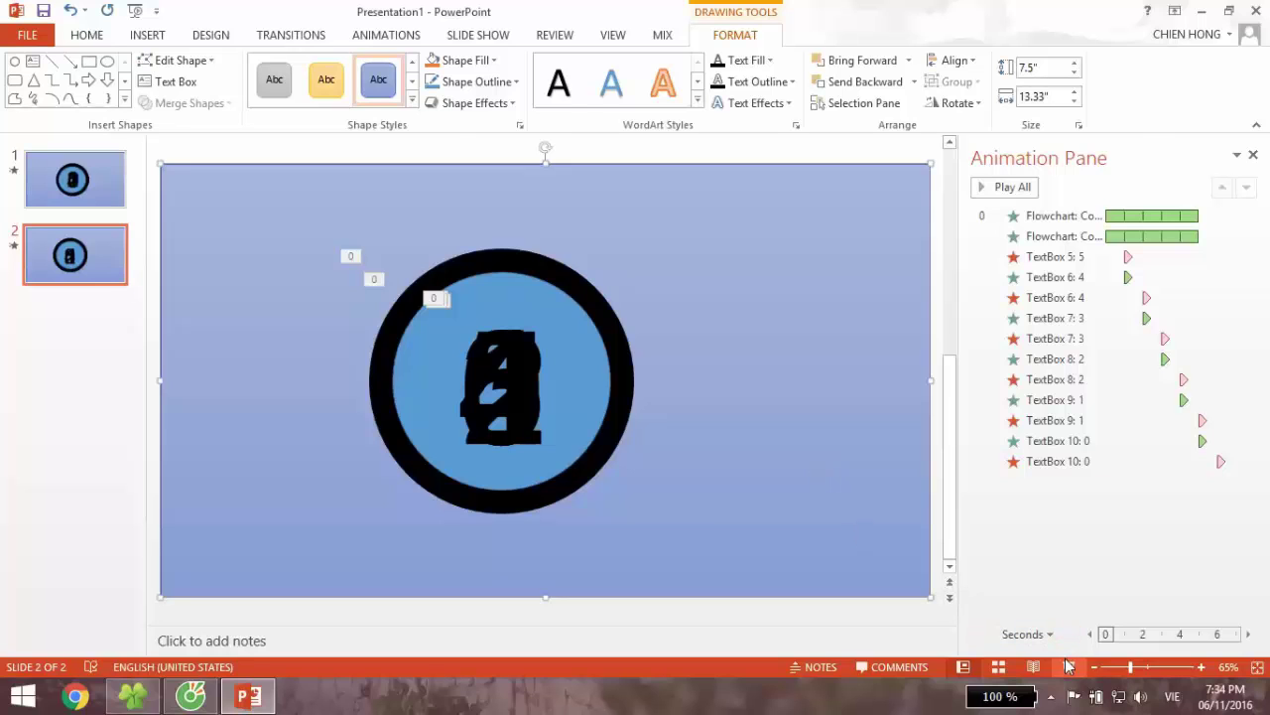
left_click(1011, 188)
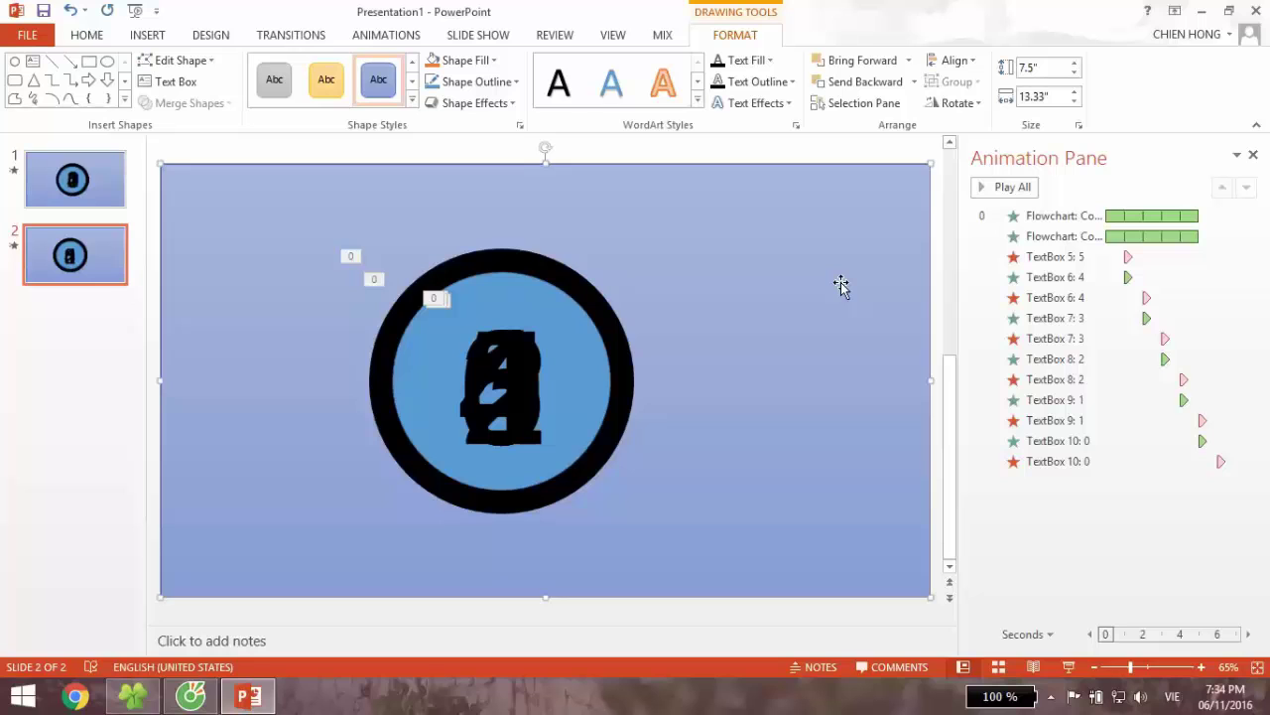
key("ctrl+z")
Step: Select all slide objects with Ctrl+A, then click empty space to deselect them
key("ctrl+a")
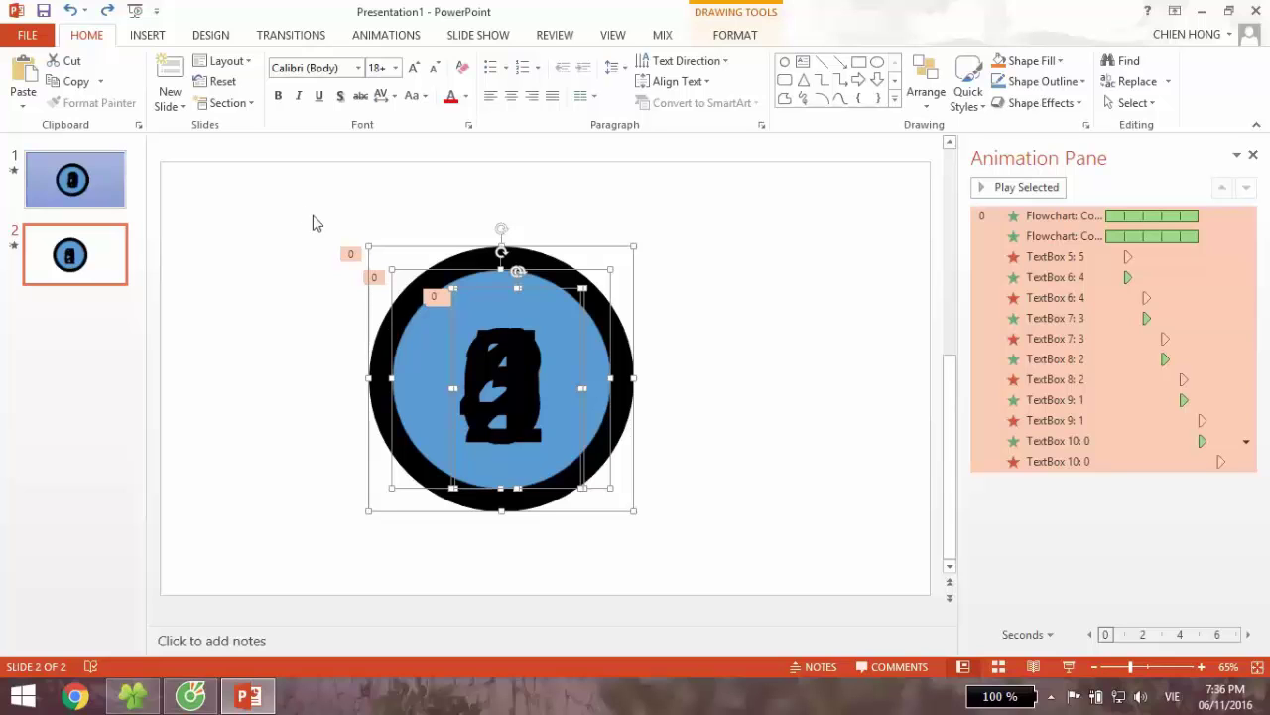
left_click(337, 211)
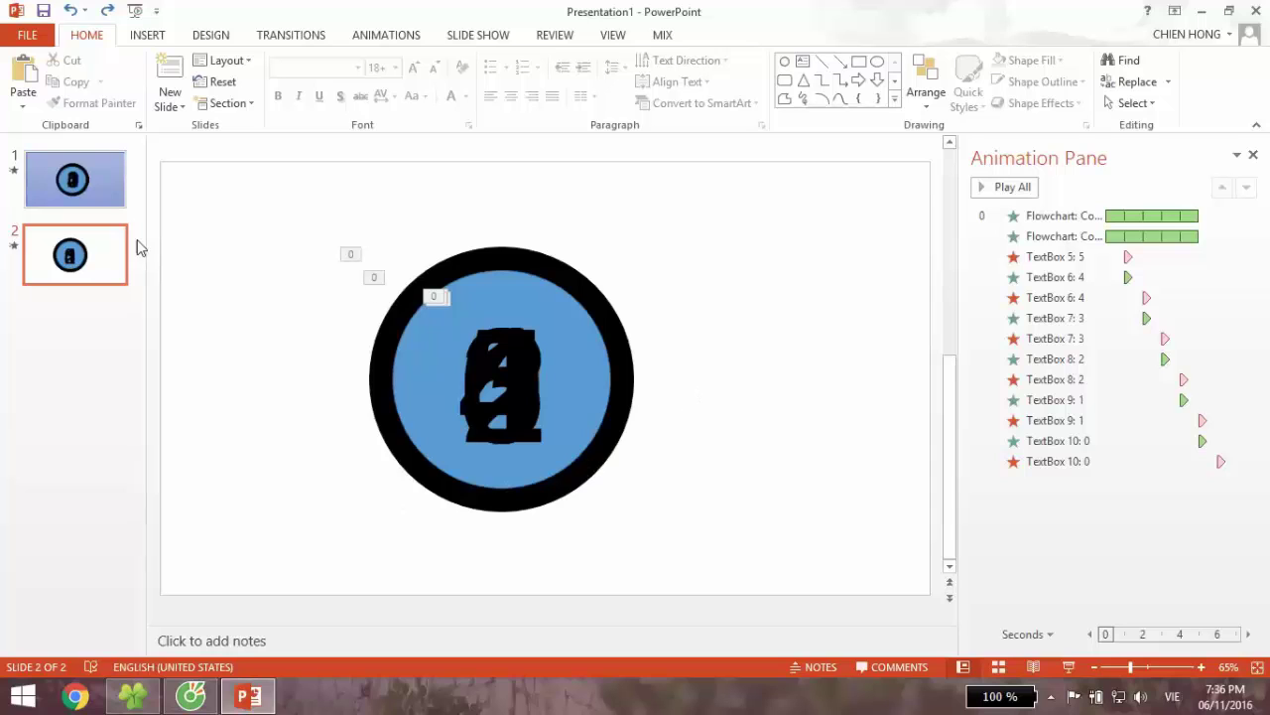
Step: Draw a small rectangle near slide 2's top-right corner and briefly preview it in Slide Show
left_click(99, 248)
left_click(582, 347)
left_click(738, 317)
left_click(785, 80)
left_click_drag(797, 201, 869, 248)
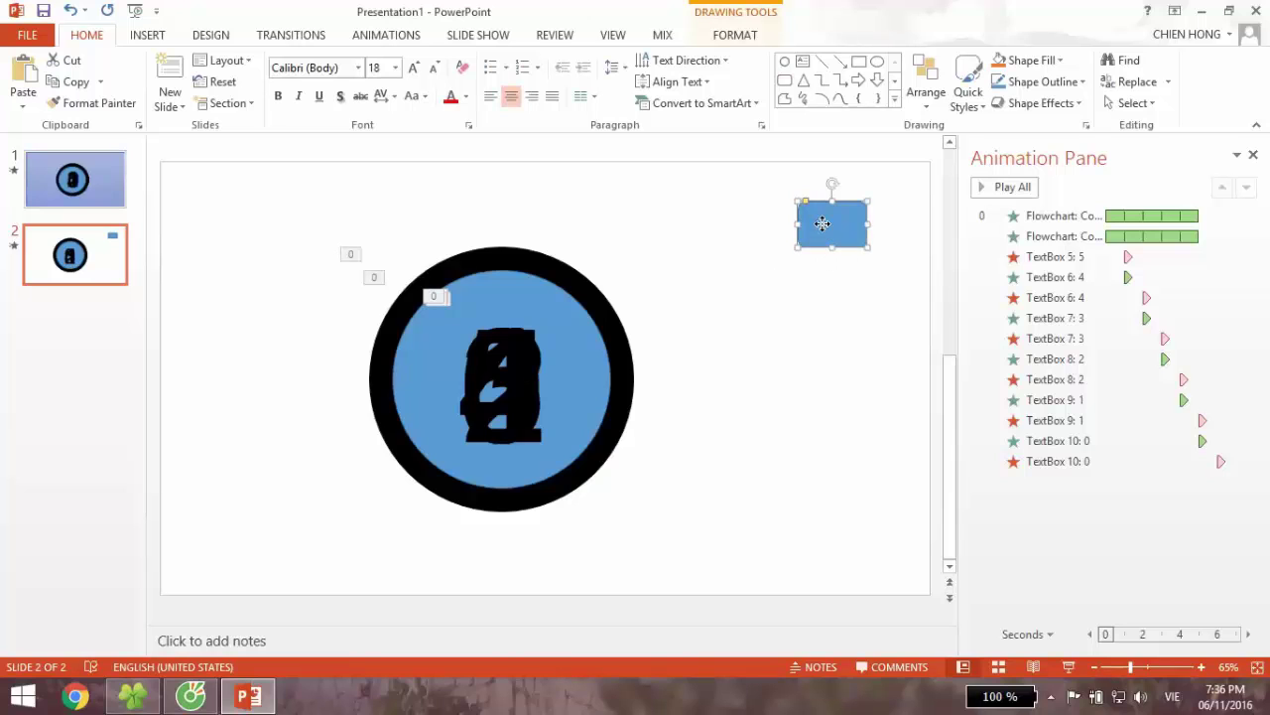
left_click(787, 391)
left_click(849, 230)
left_click(1068, 666)
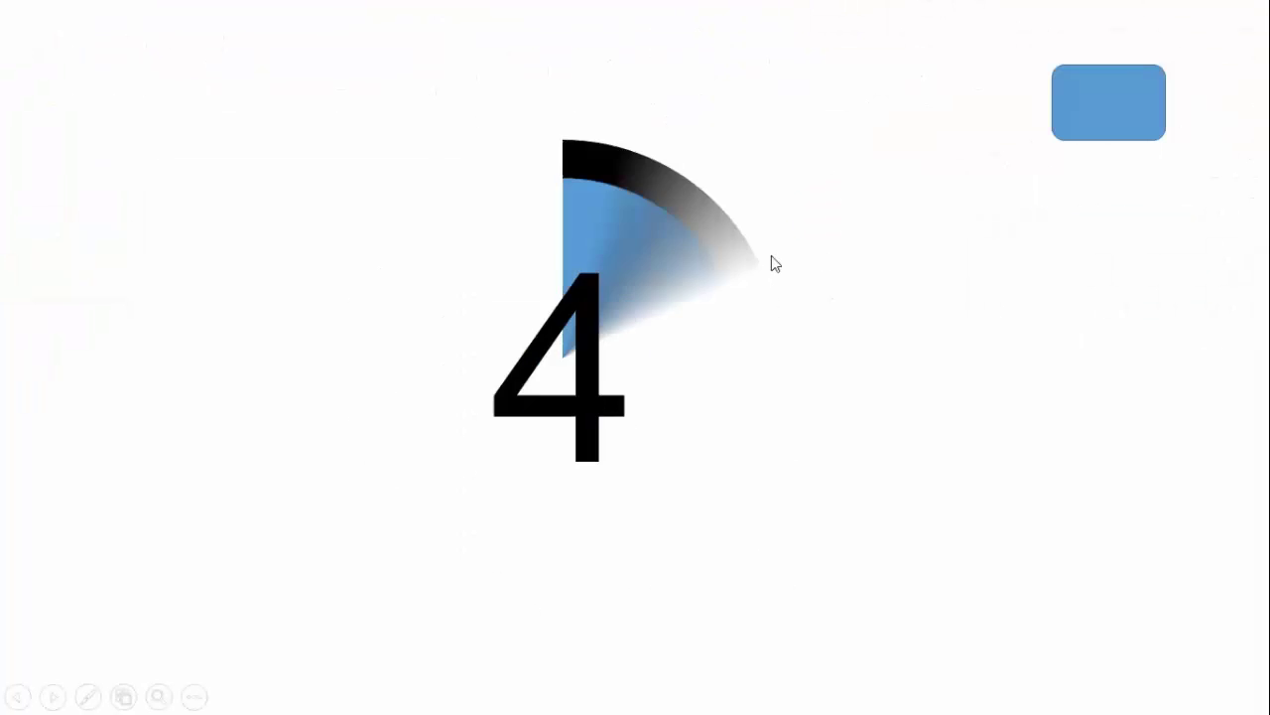
key("Escape")
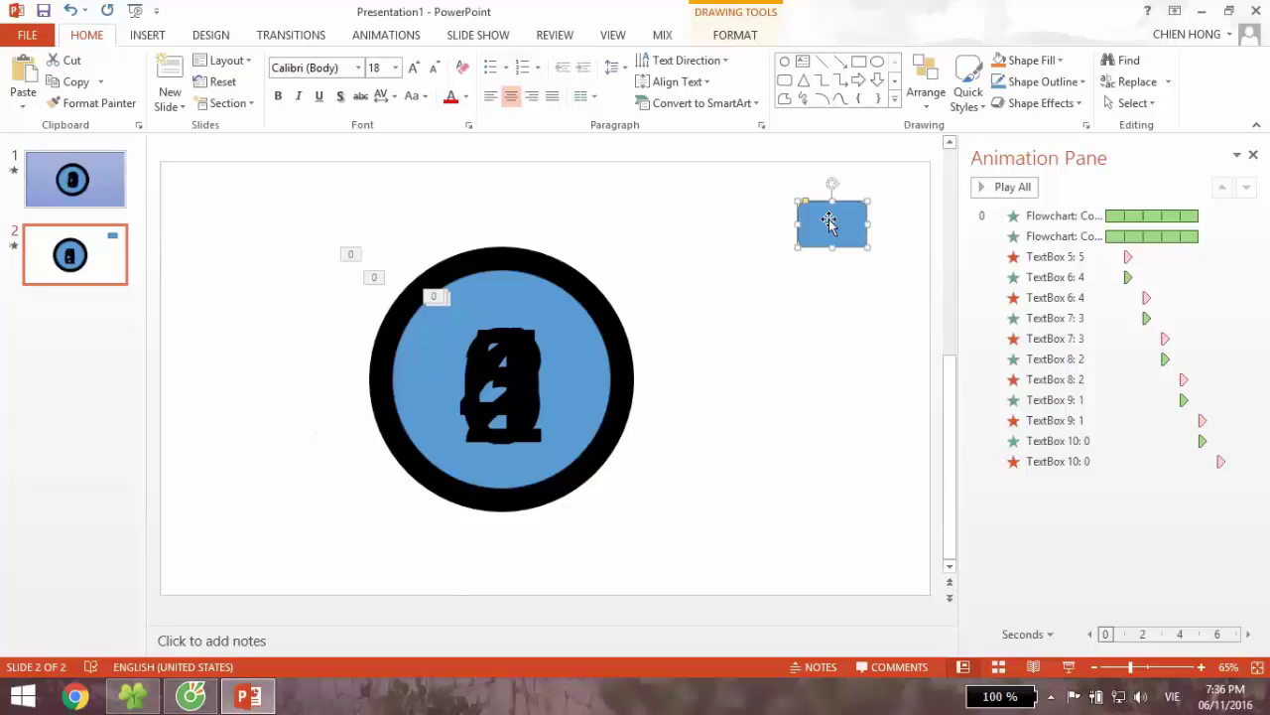
Step: Give the small top-right rectangle a yellow shape style
left_click(791, 303)
left_click(844, 223)
left_click(852, 255)
left_click(852, 255)
left_click(834, 288)
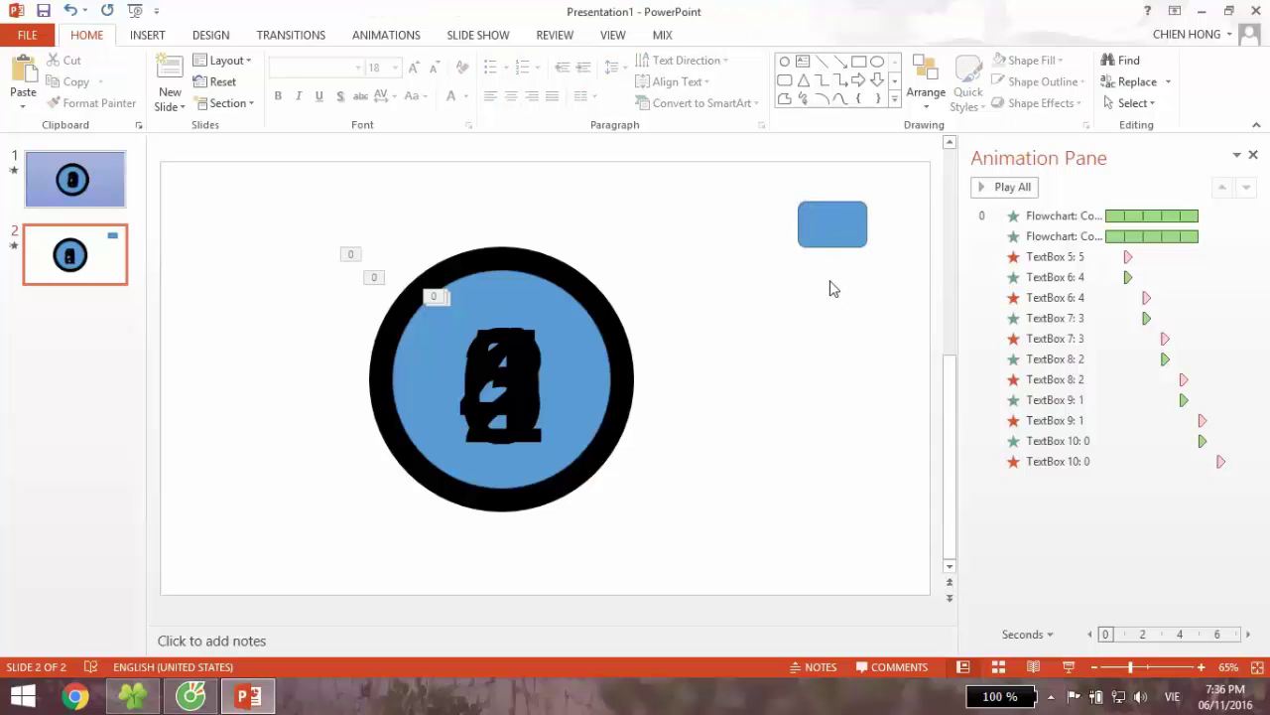
left_click(831, 234)
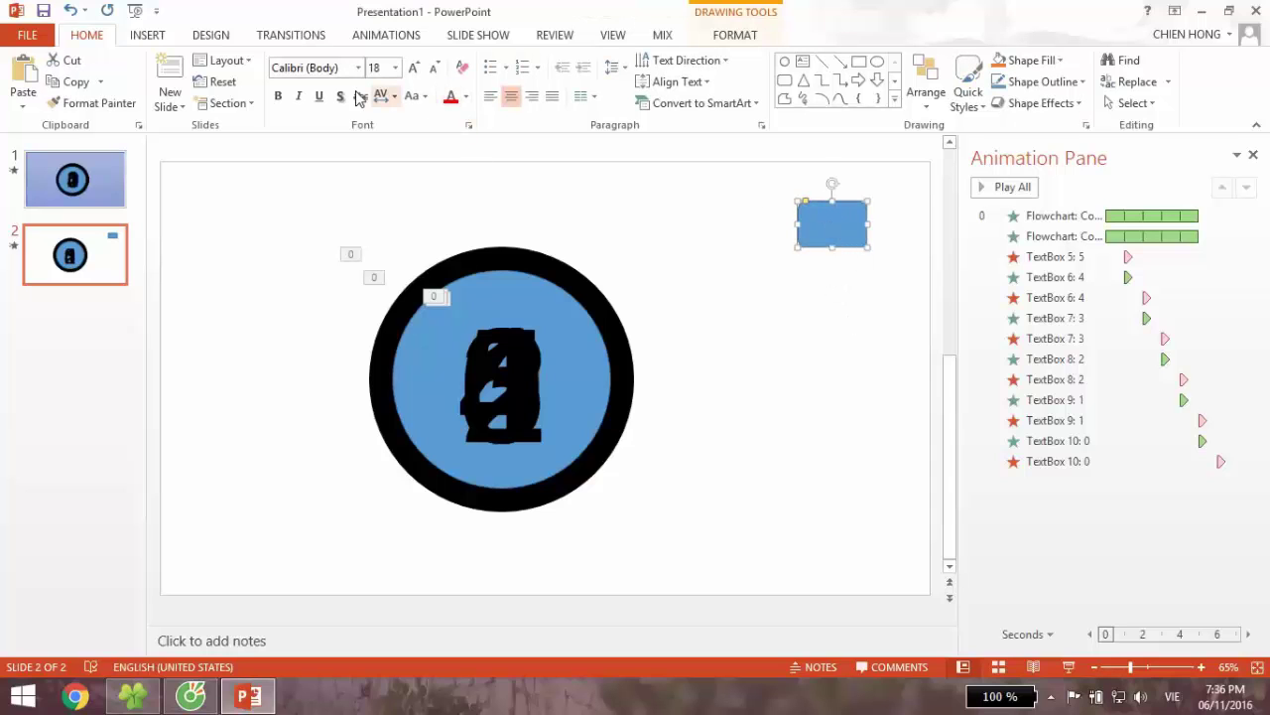
double_click(840, 225)
left_click(410, 104)
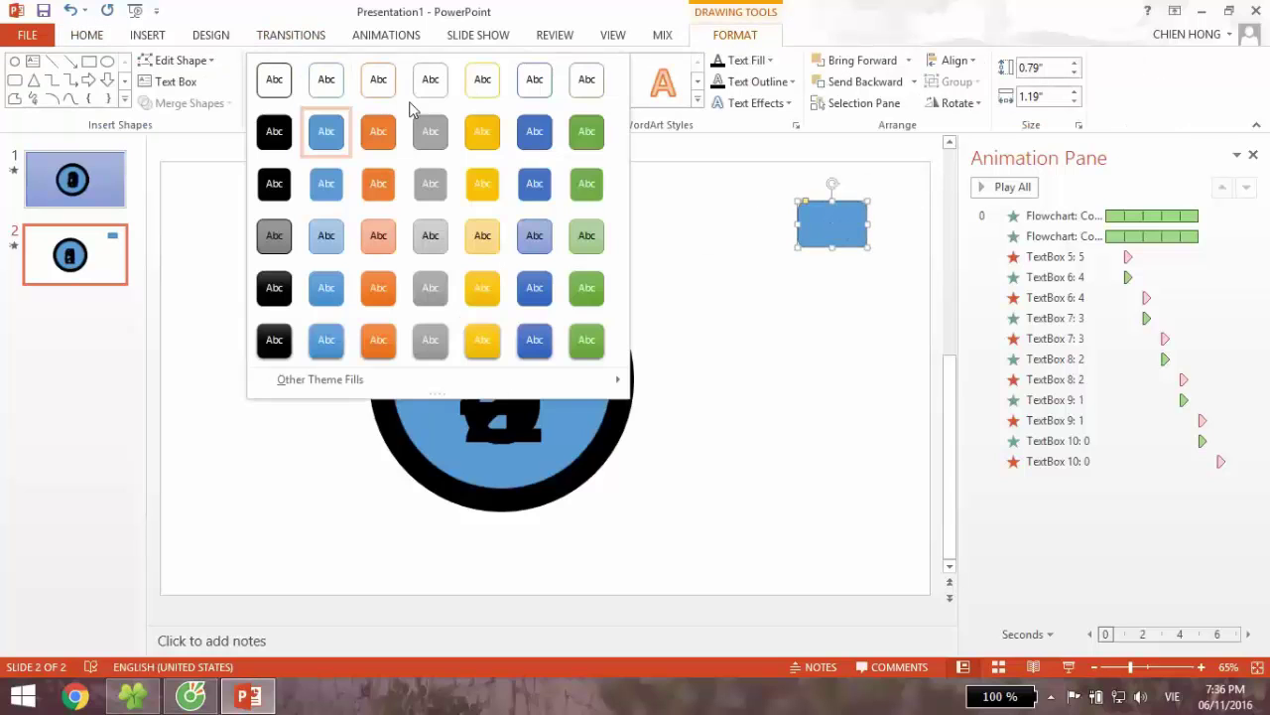
left_click(484, 186)
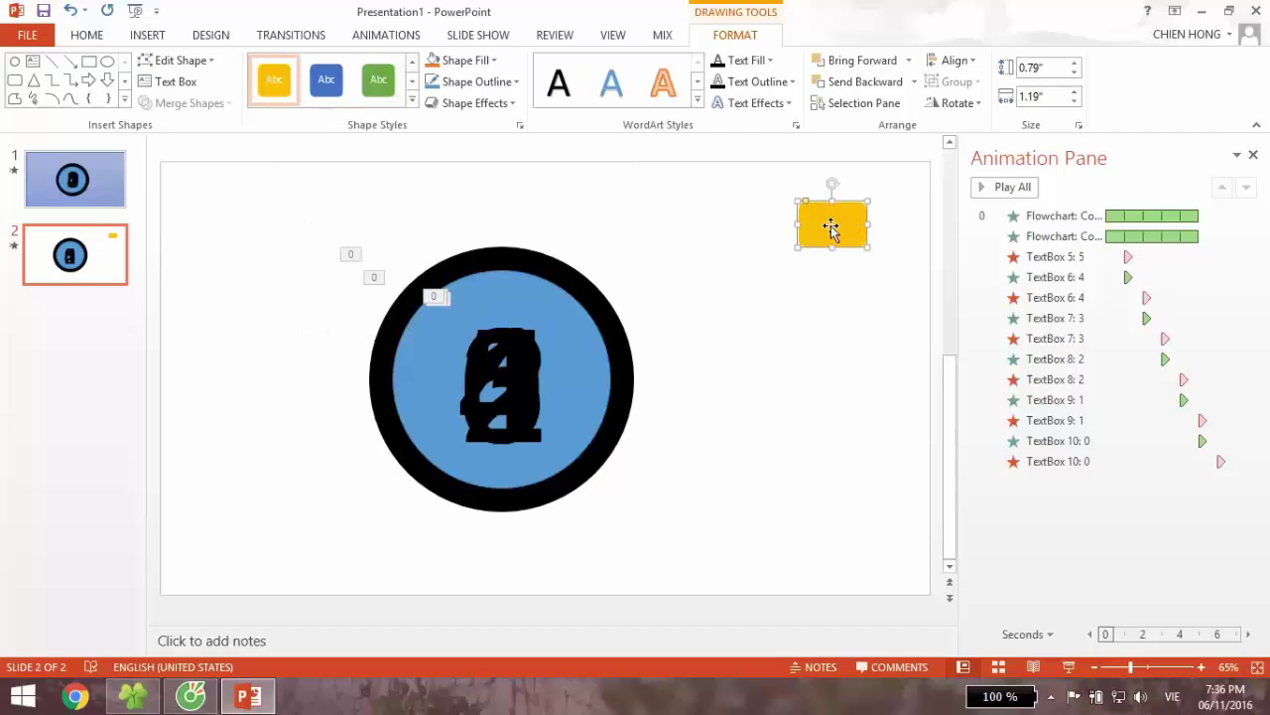
Step: Label the yellow rectangle 'start' to make it a start button
right_click(829, 228)
left_click(883, 336)
type("s")
left_click(880, 351)
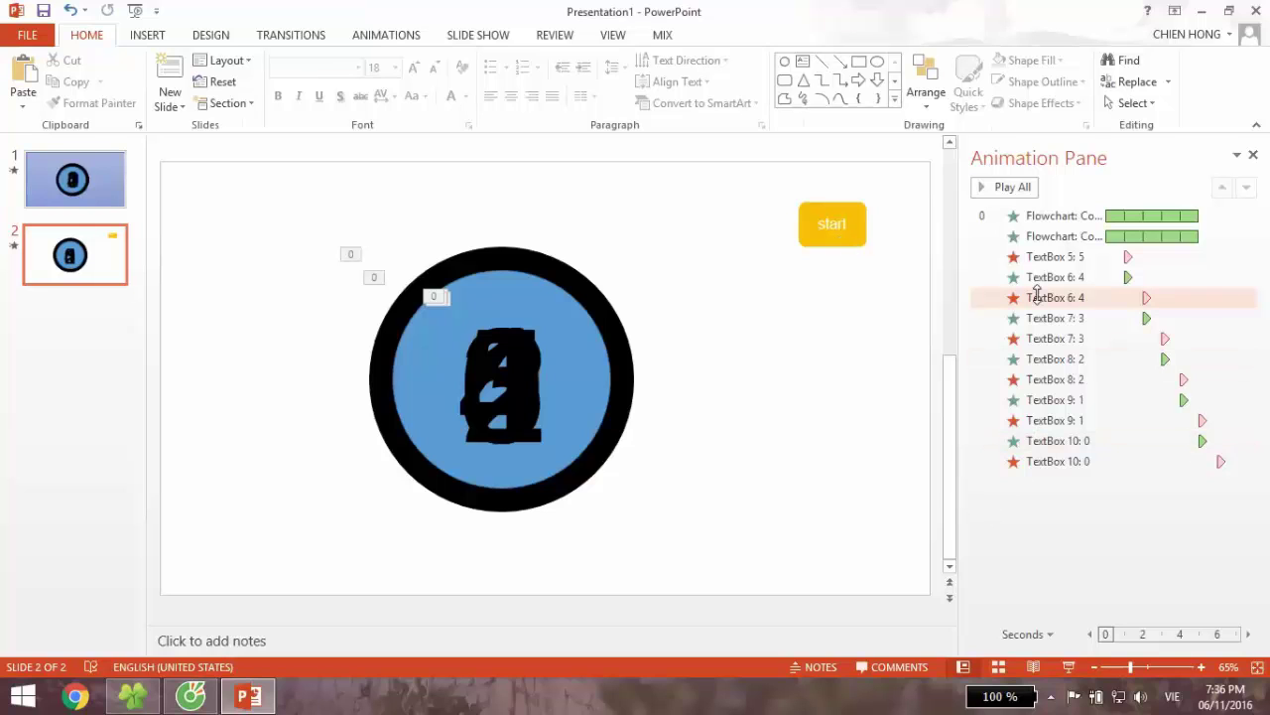
left_click(861, 245)
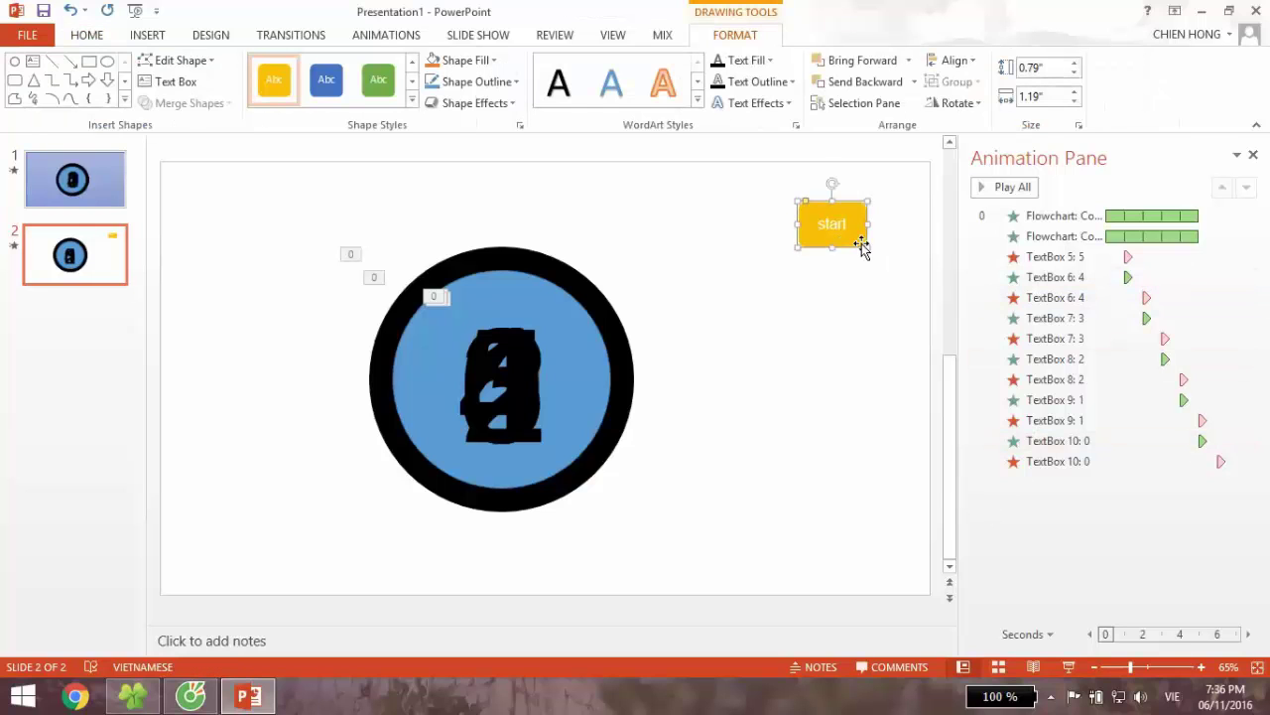
left_click(883, 329)
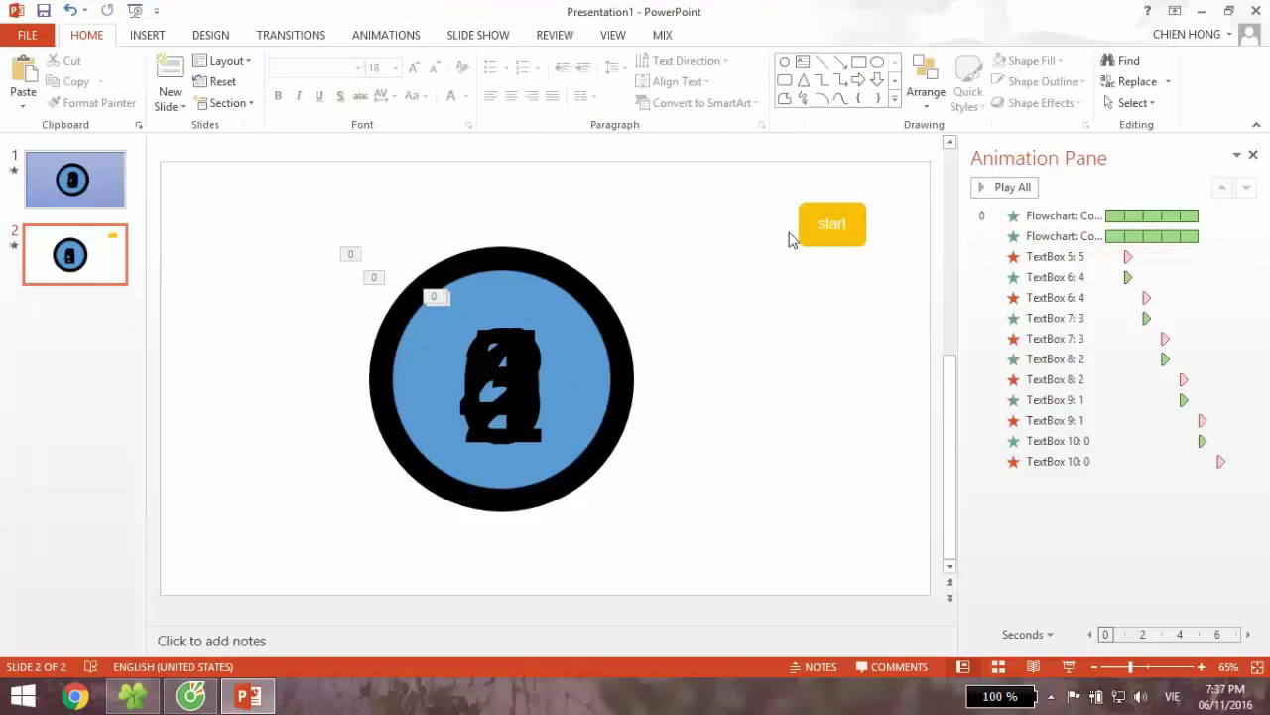
Step: Set the circle's Wheel animation to start on click of 'Rounded Rectangle 13: start'
left_click(1015, 216)
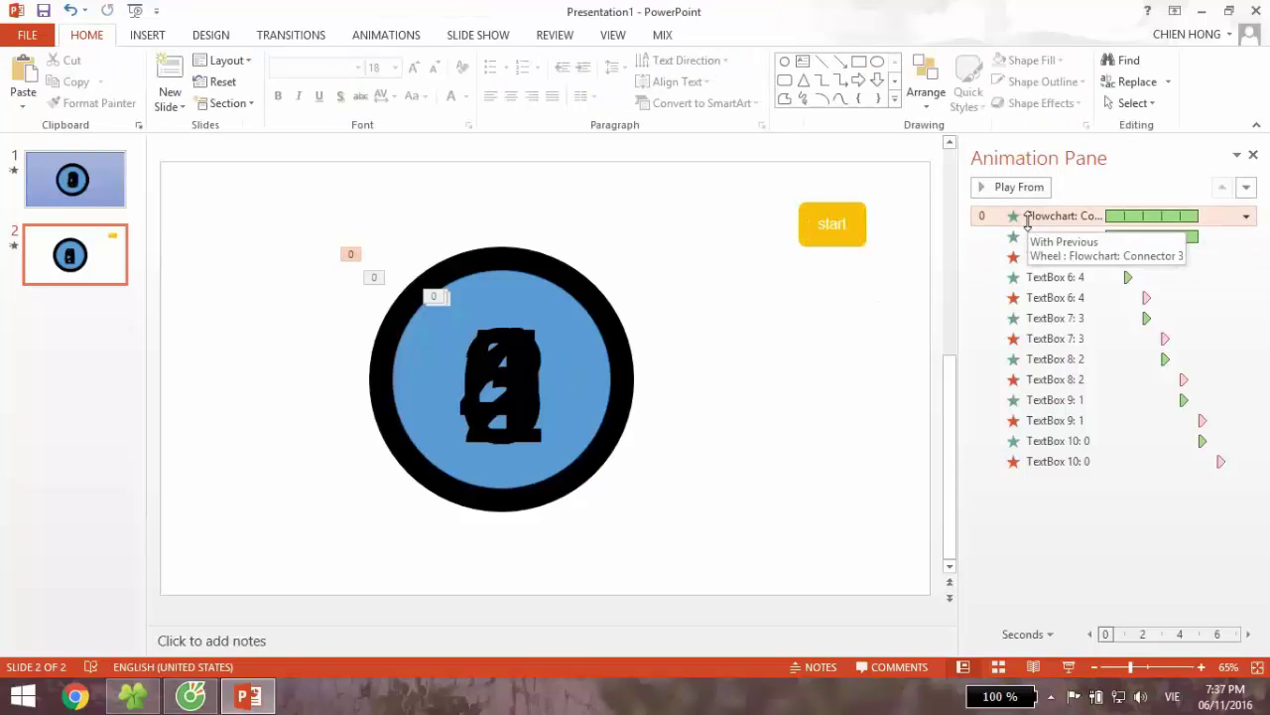
left_click(1247, 216)
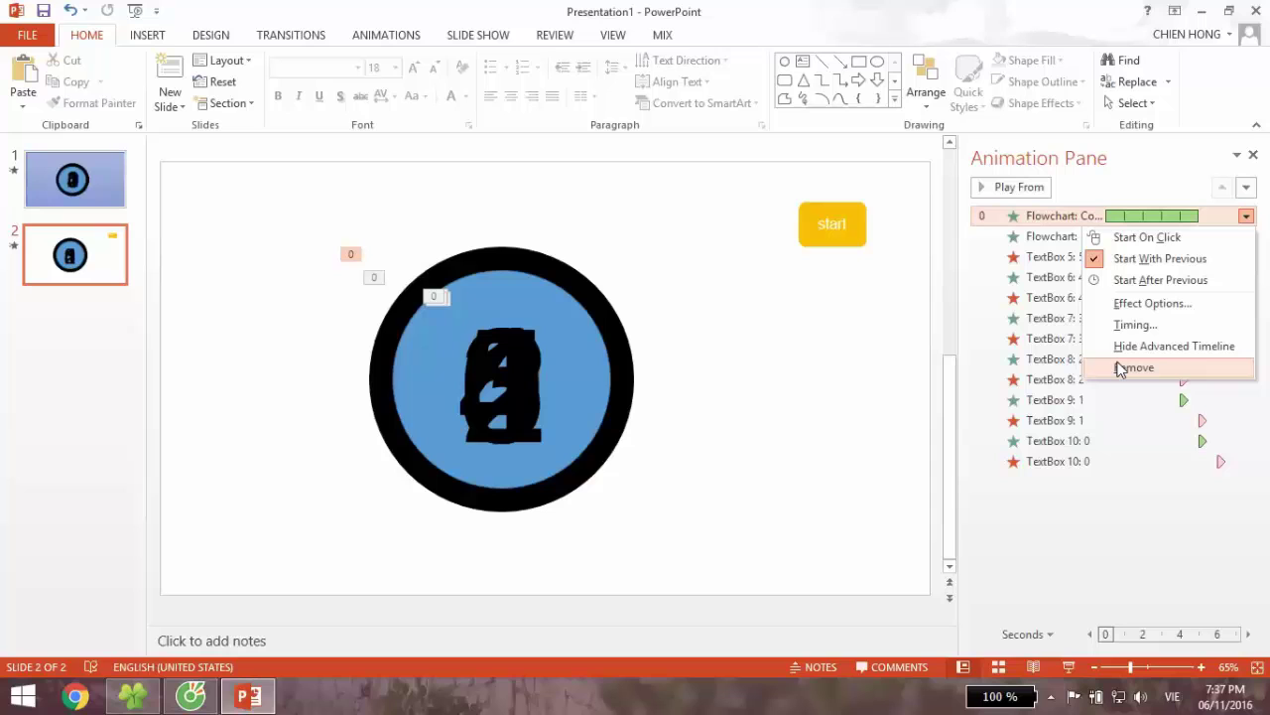
left_click(1129, 325)
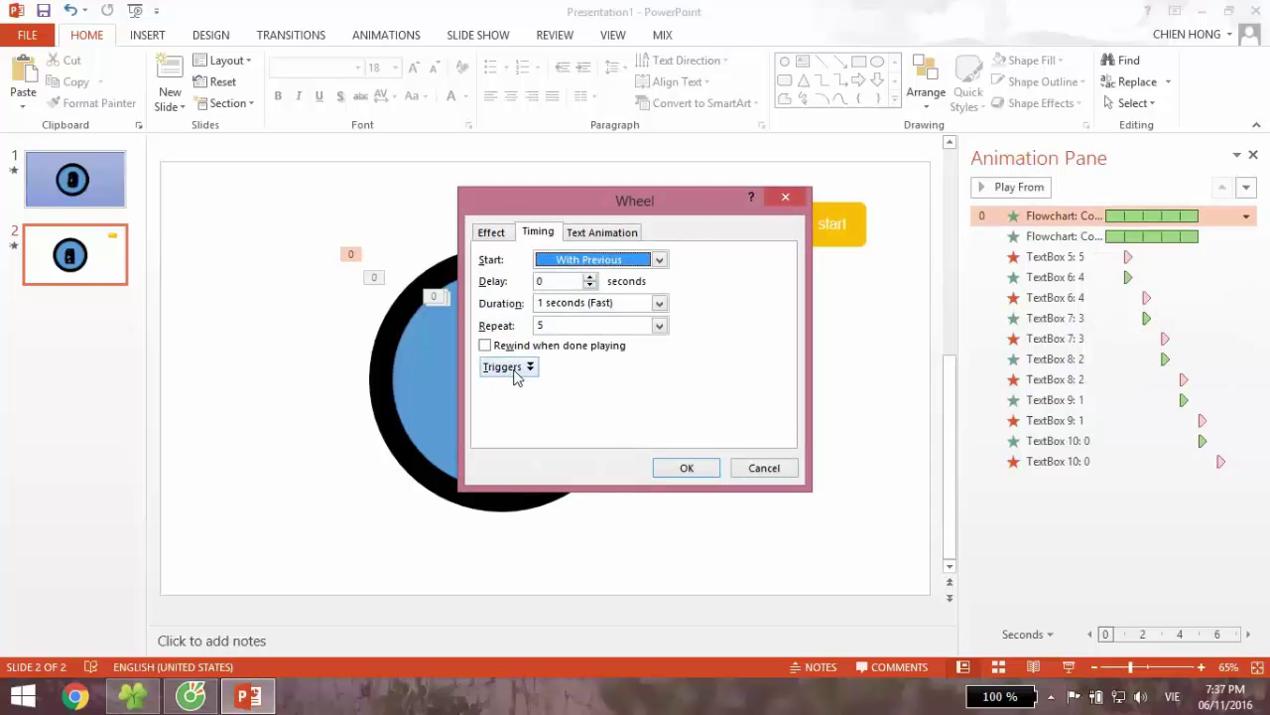
left_click(501, 348)
left_click(518, 367)
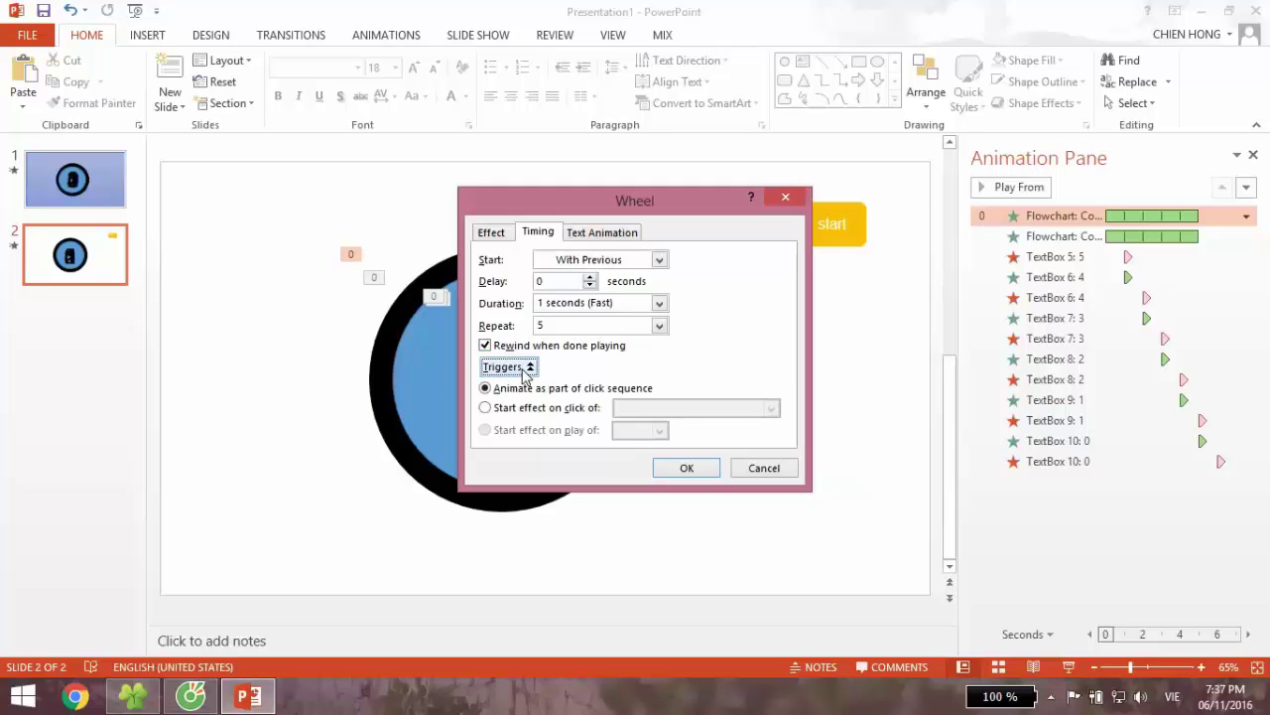
left_click(507, 346)
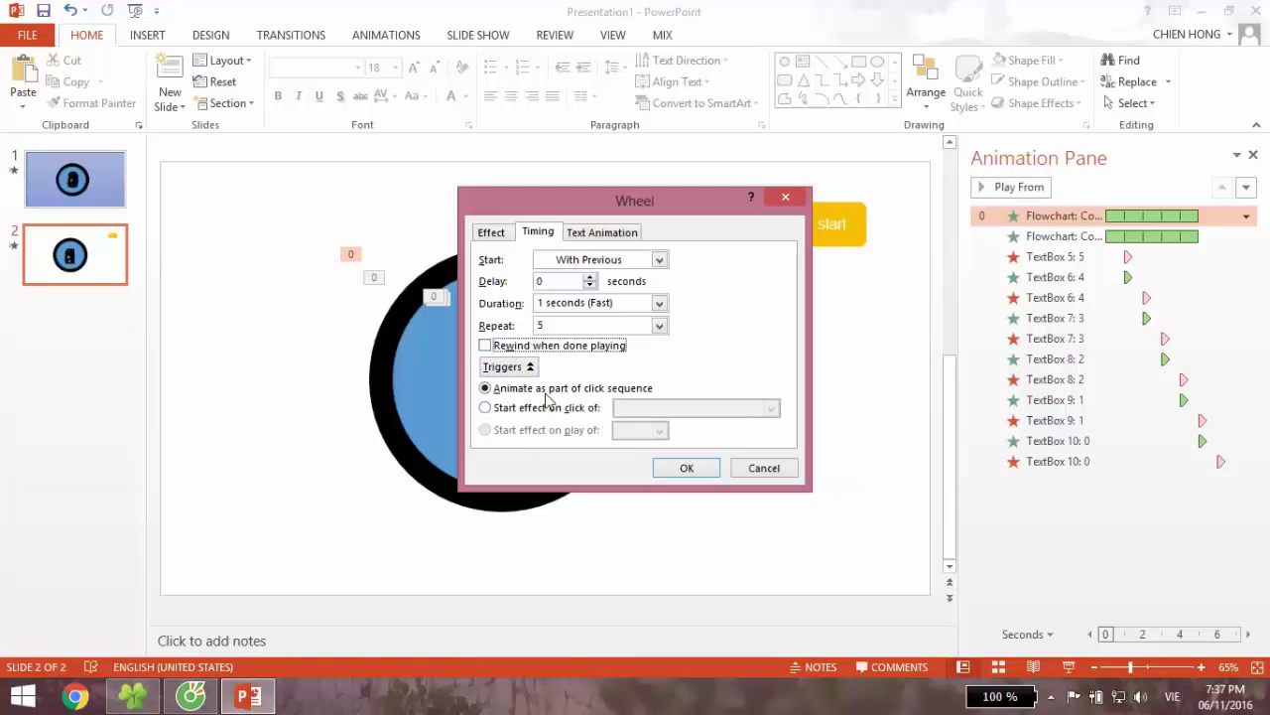
left_click(523, 368)
left_click(523, 367)
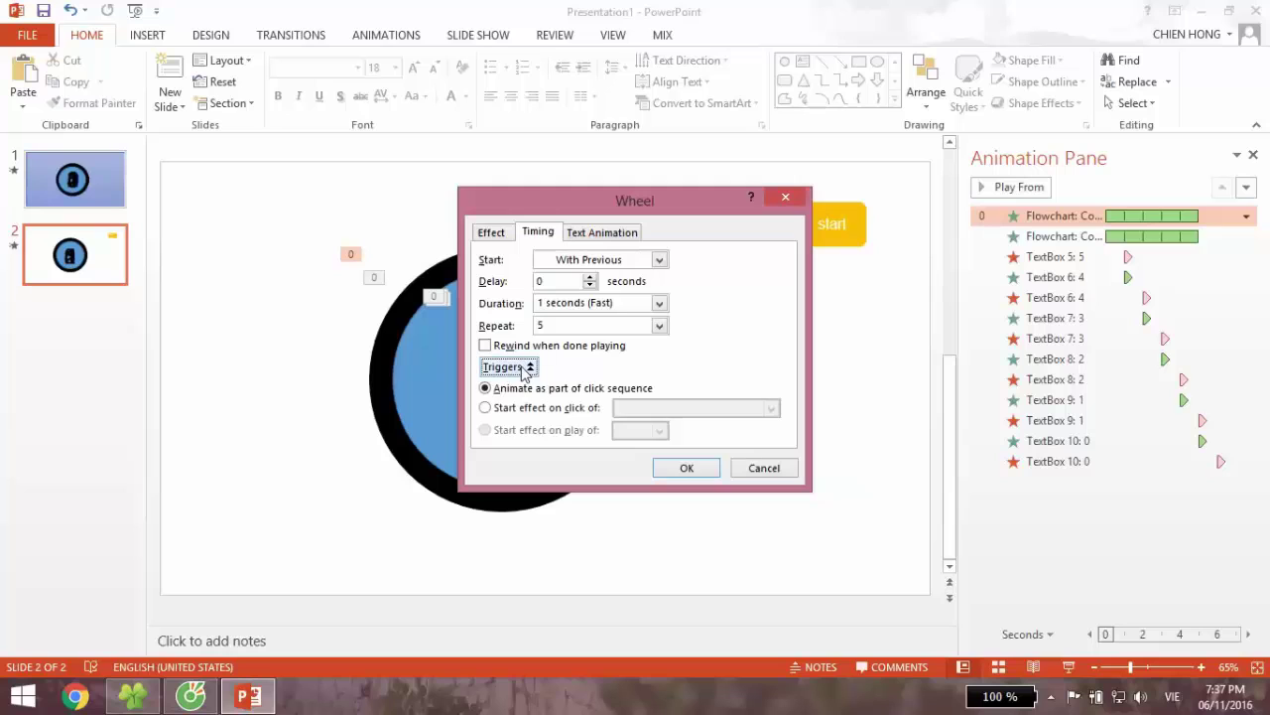
left_click(544, 409)
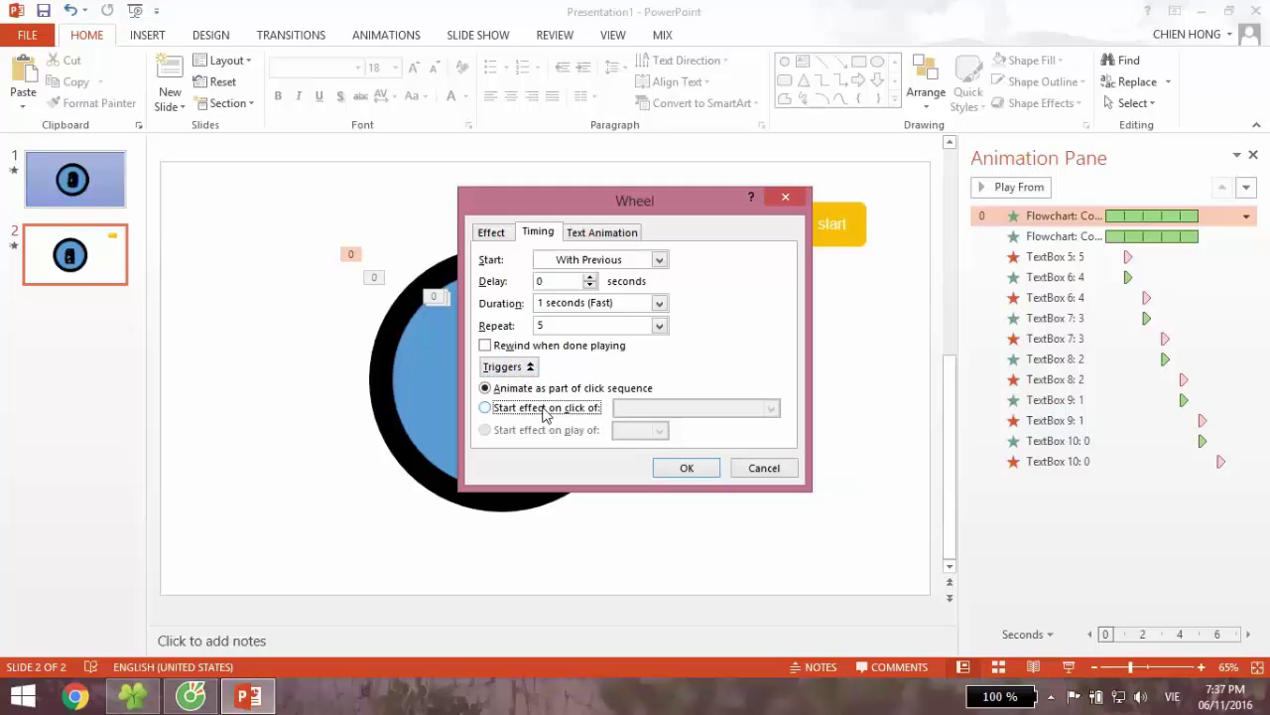
left_click(771, 415)
scroll(772, 446, "down", 2)
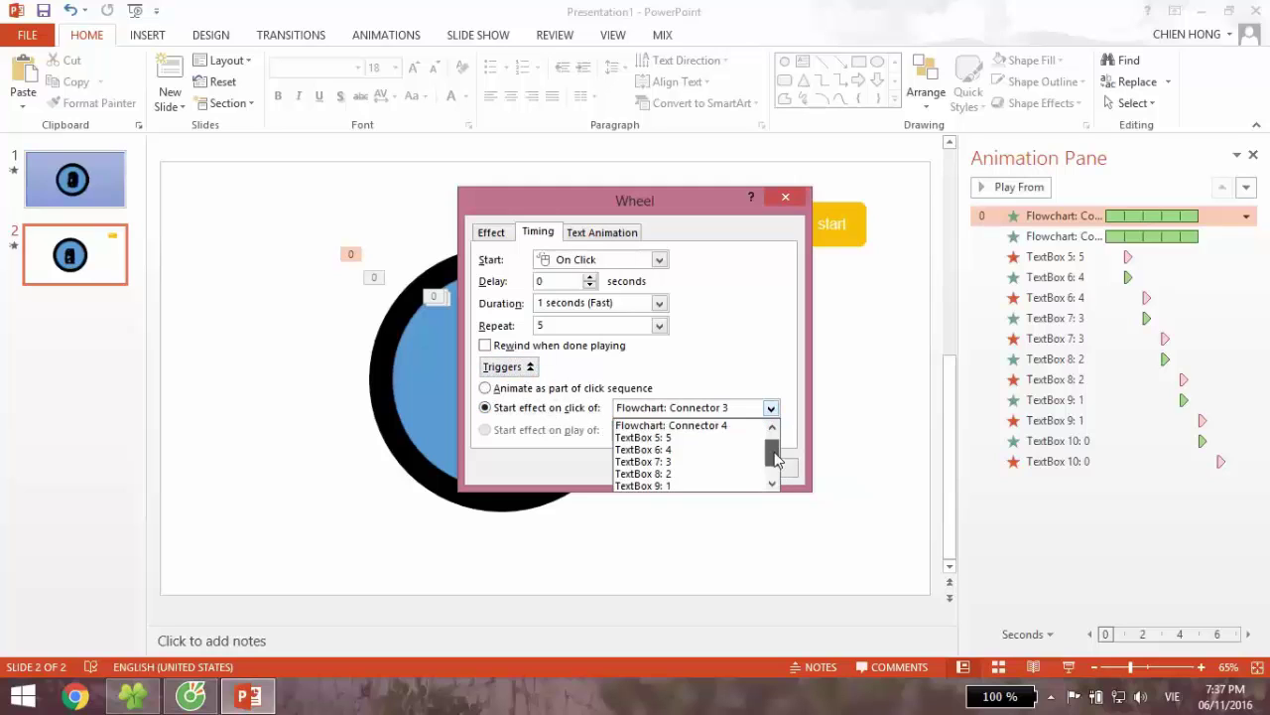
left_click(707, 487)
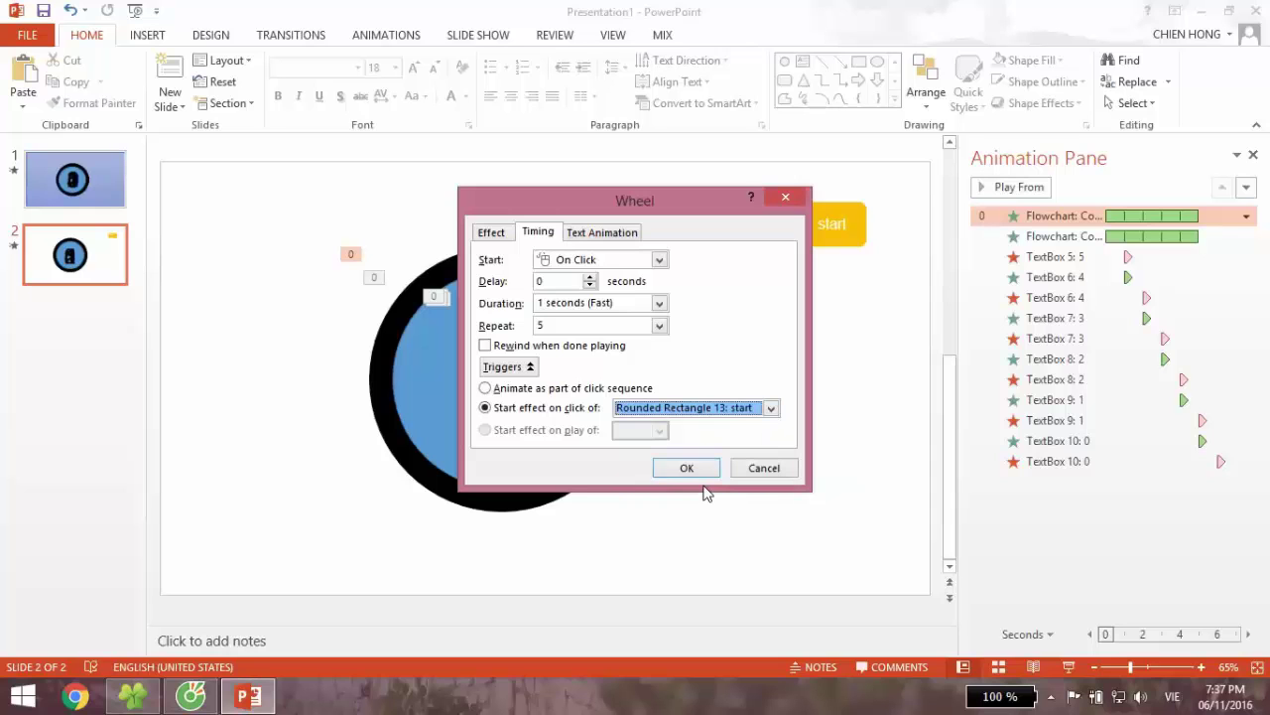
Step: Move the start-triggered circle Wheel animation to the top of the Animation Pane
left_click(688, 468)
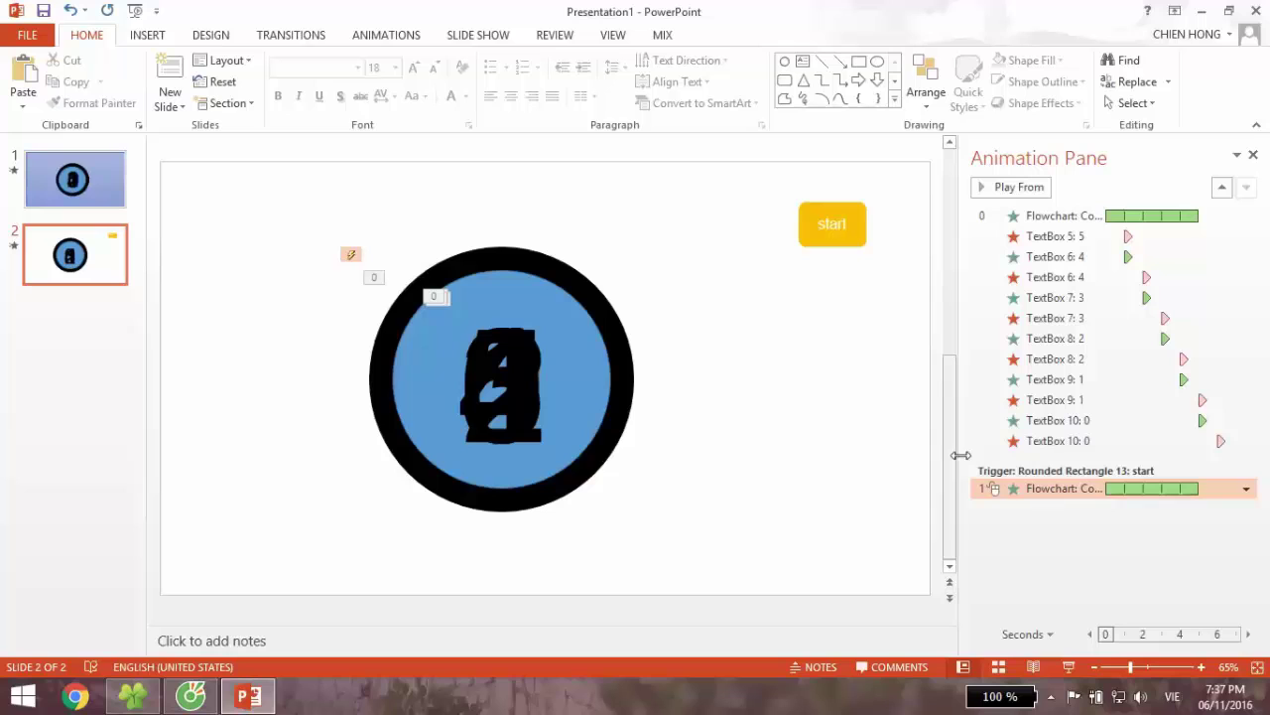
left_click_drag(1002, 486, 1023, 468)
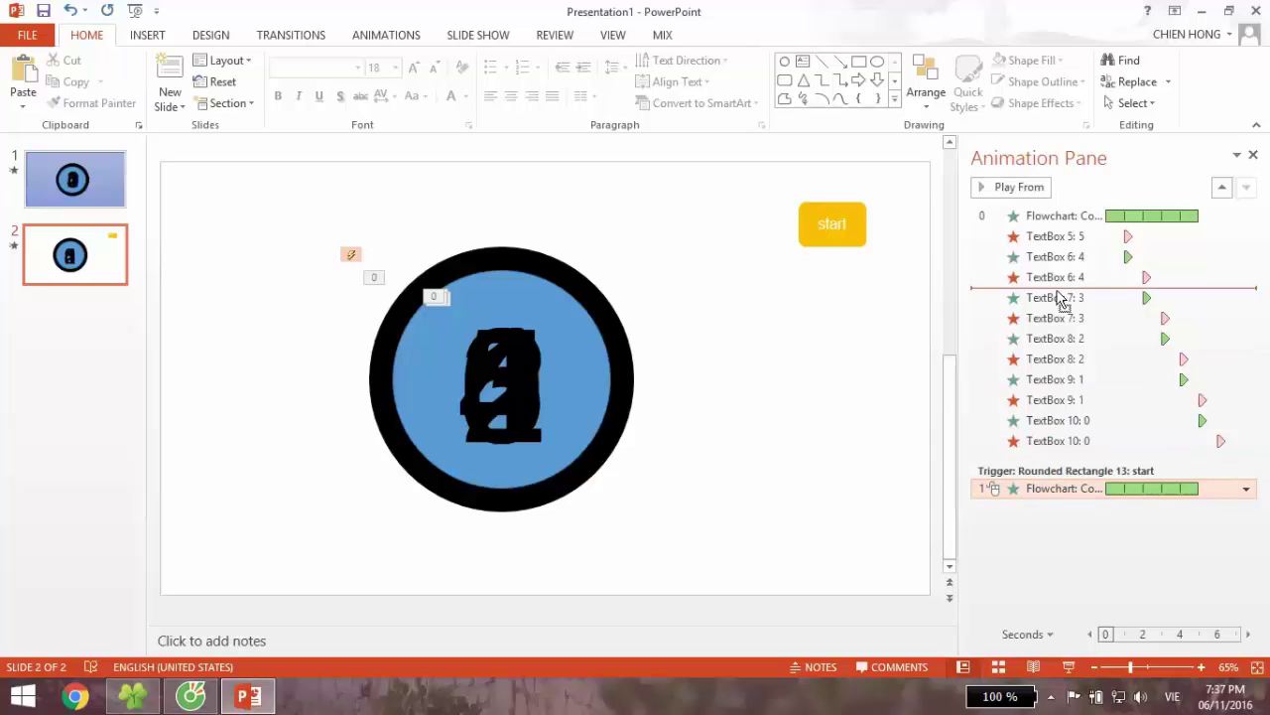
left_click_drag(1022, 468, 1046, 212)
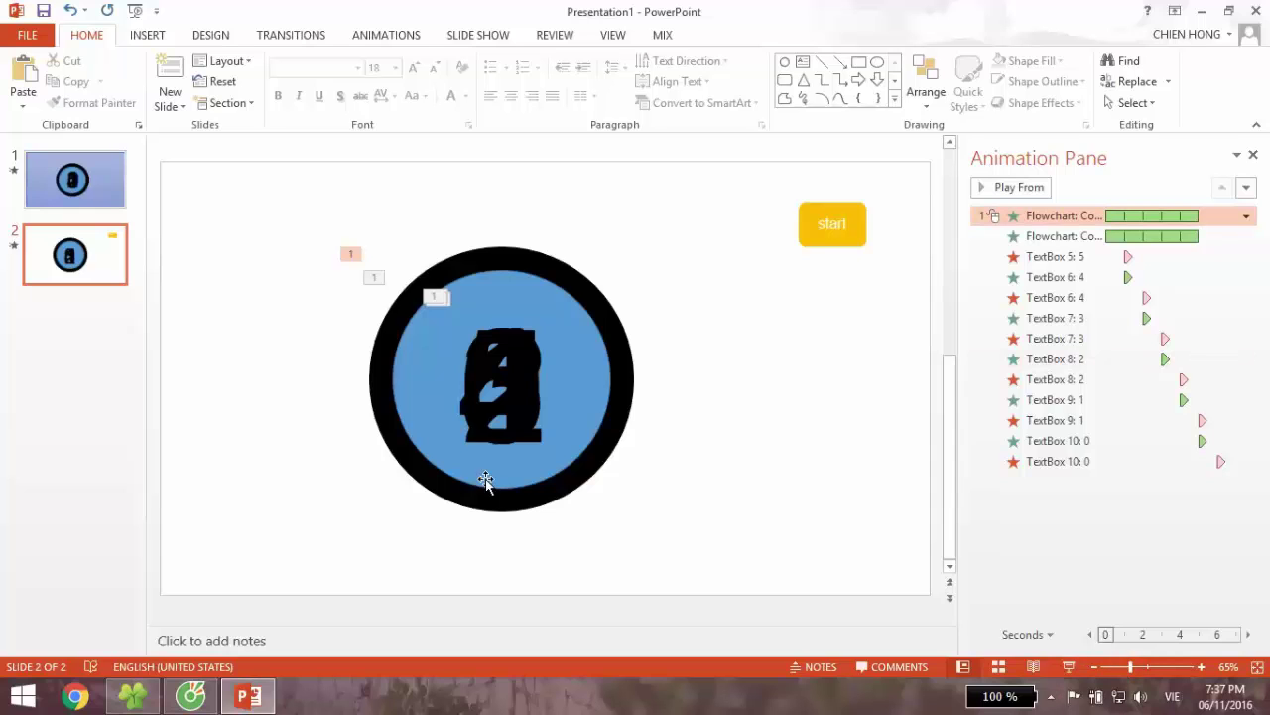
Step: Delete the blue first slide, leaving only the countdown slide
left_click(81, 174)
key("Delete")
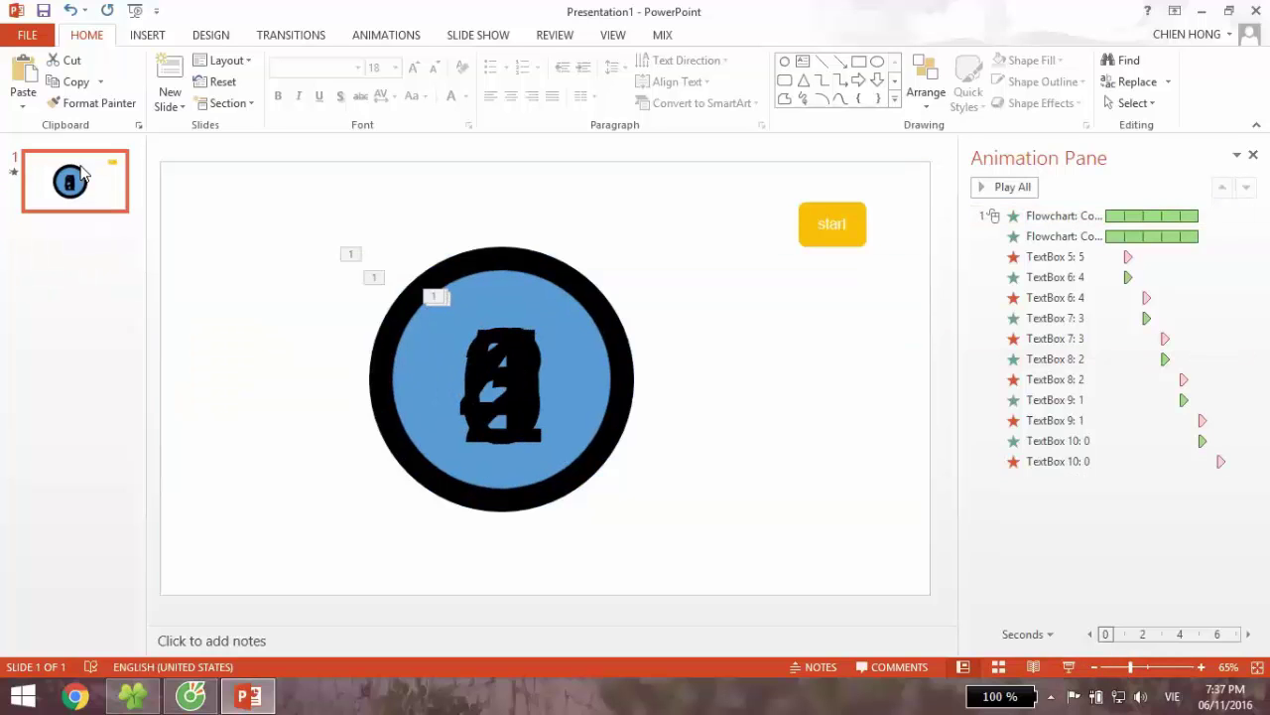
left_click(1068, 666)
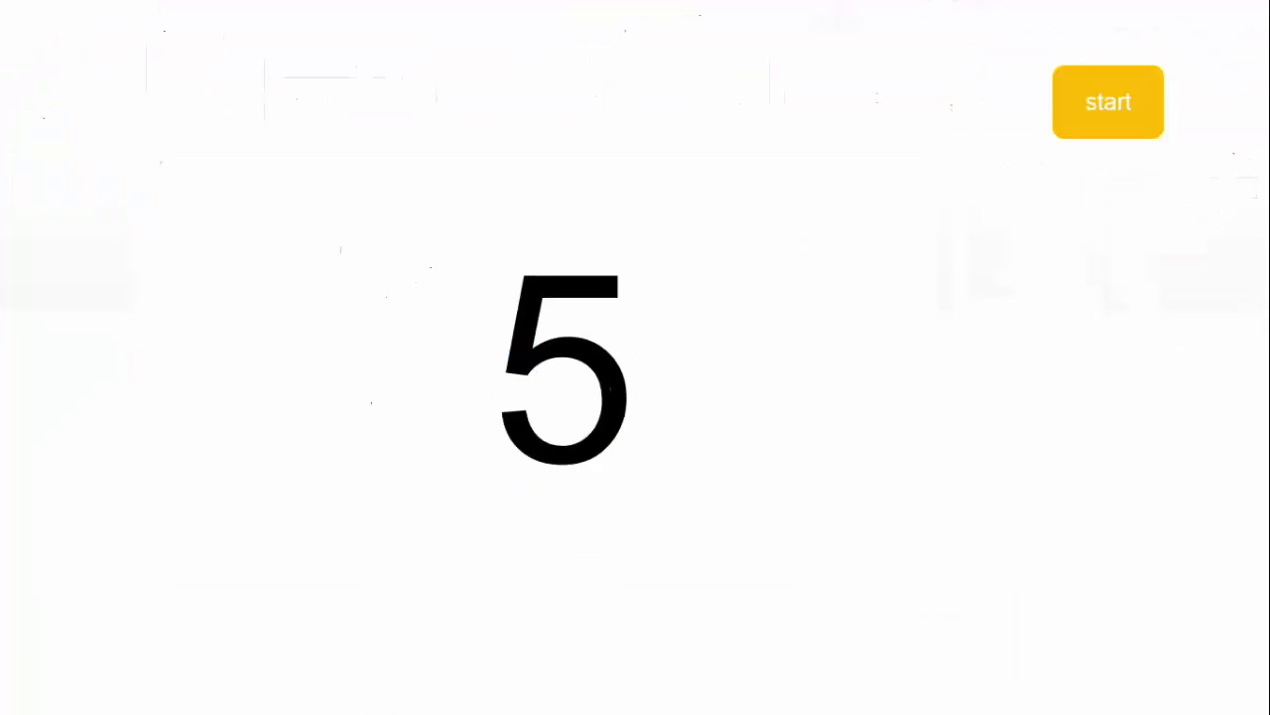
Step: Play the countdown from the start button in the slide show, then exit with Esc
left_click(1098, 106)
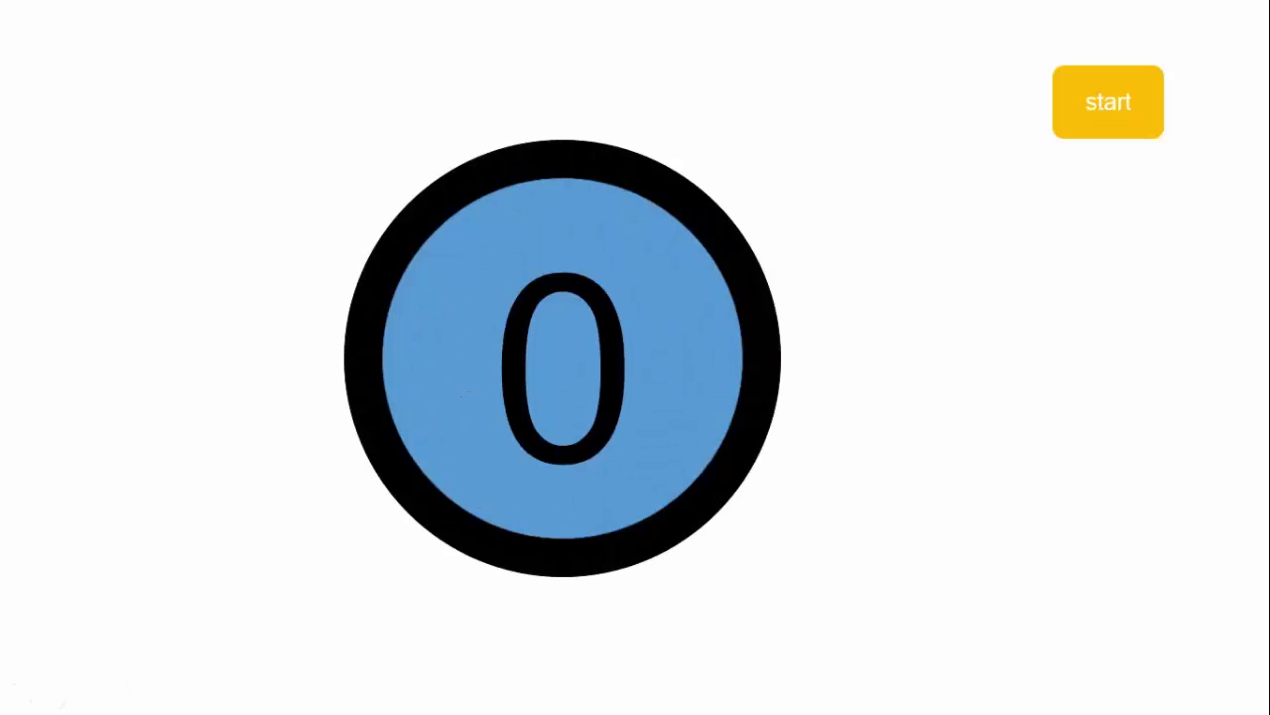
key("Escape")
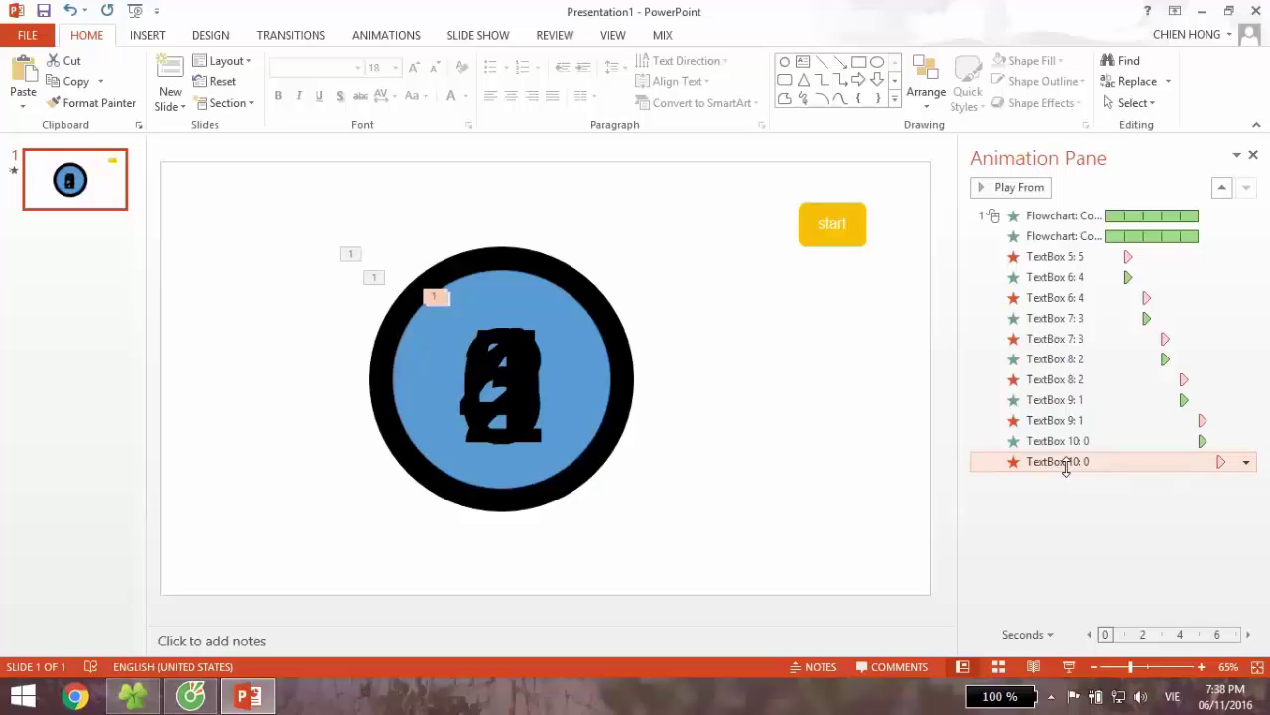
Step: Delete the exit animation of the final 0 digit
key("Delete")
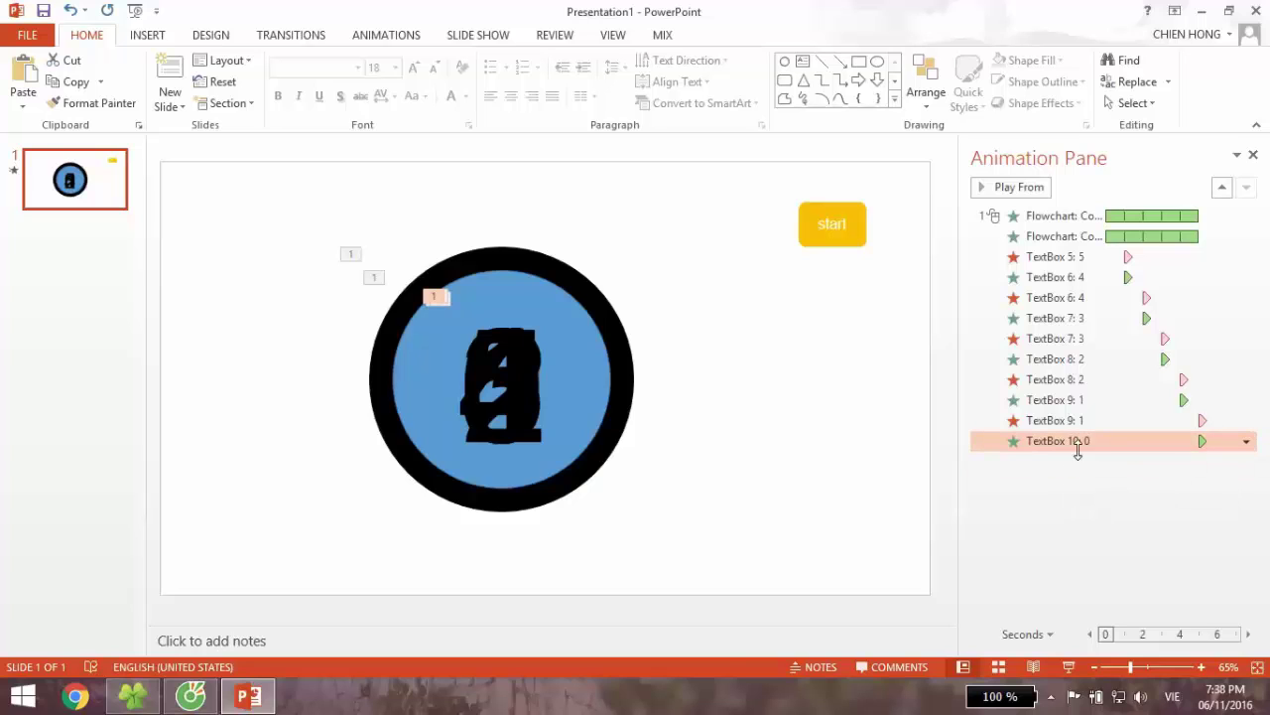
left_click(1082, 256)
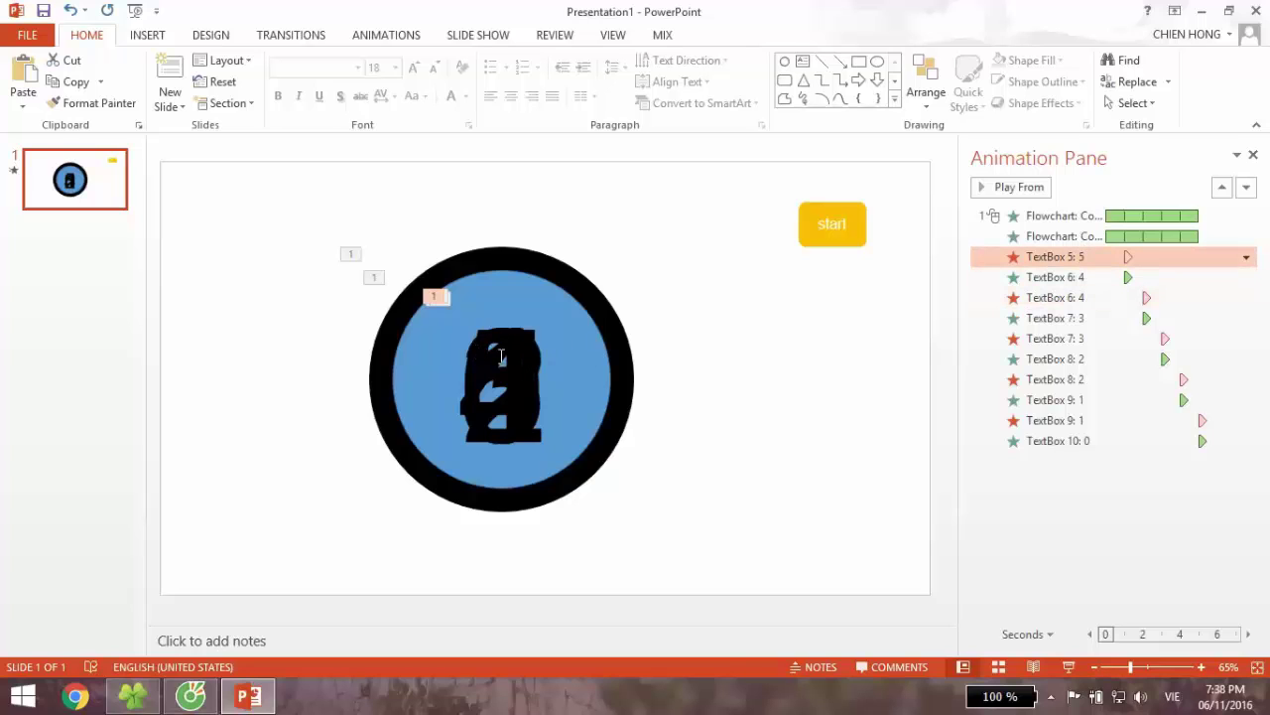
Step: Drag the stacked 0, 1 and 2 out of the circle to its right, upper right and left
left_click(502, 358)
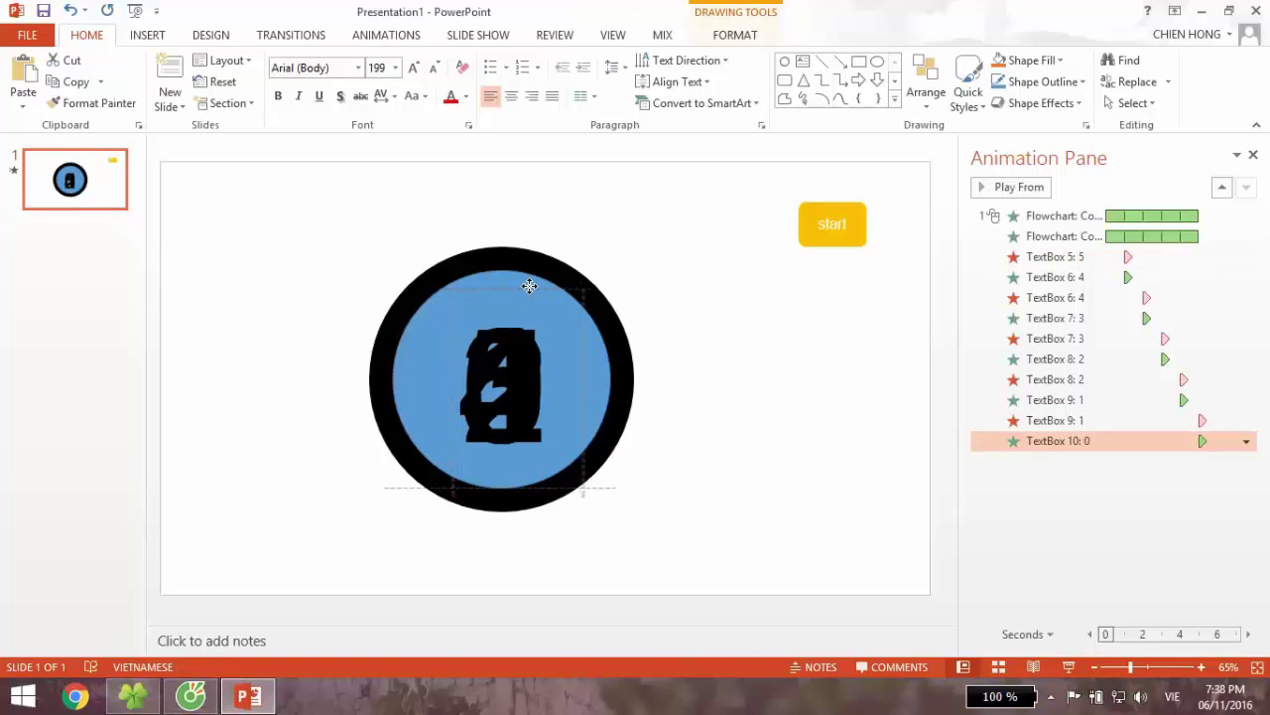
left_click_drag(529, 286, 706, 288)
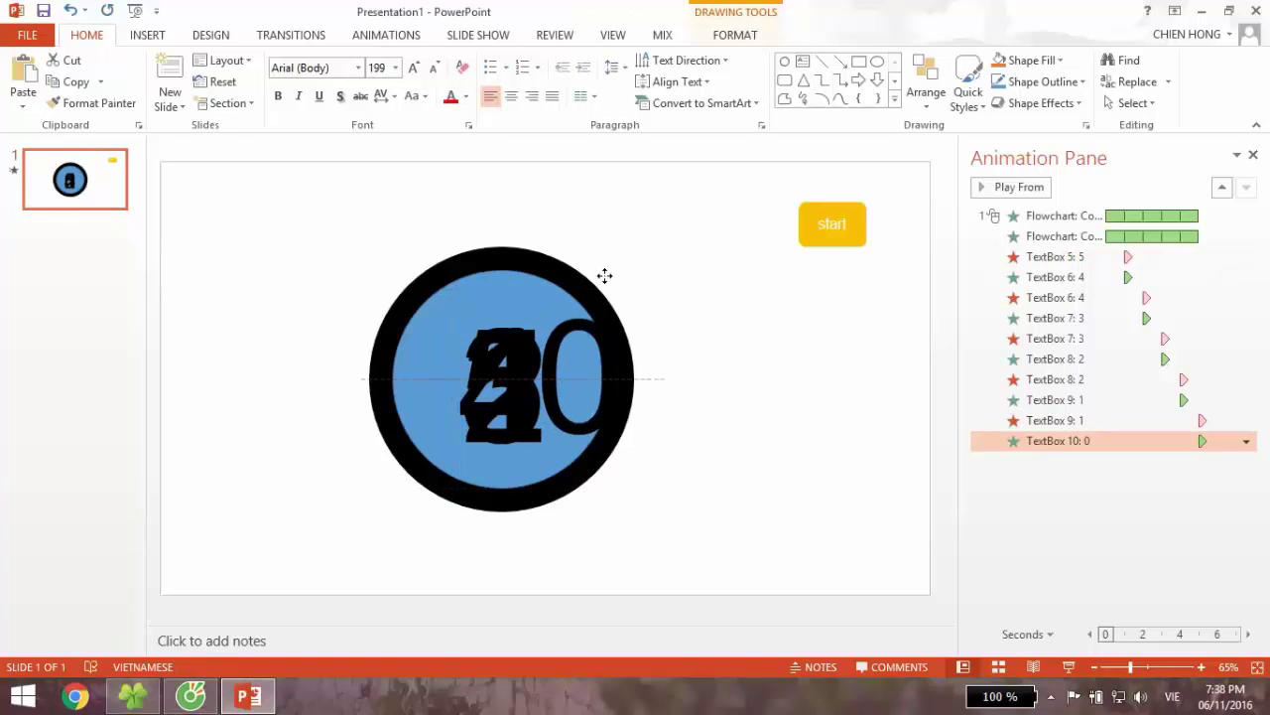
left_click(566, 339)
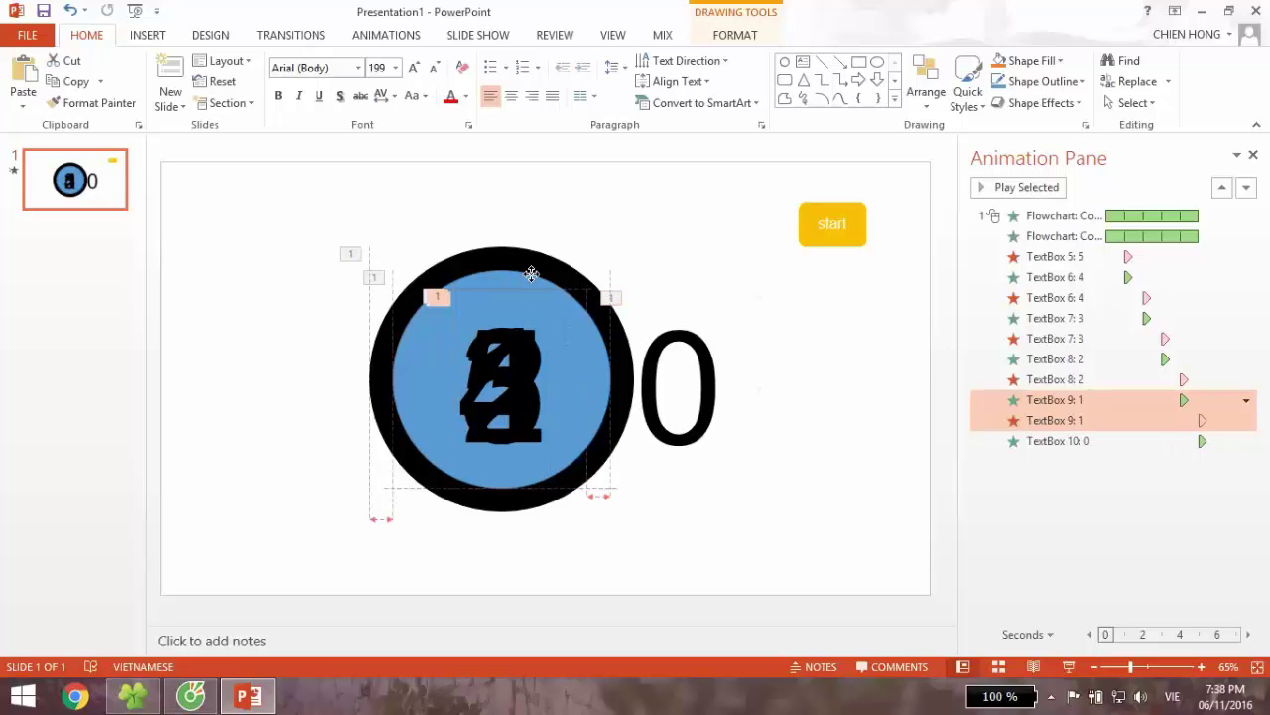
left_click_drag(518, 288, 633, 201)
left_click(499, 363)
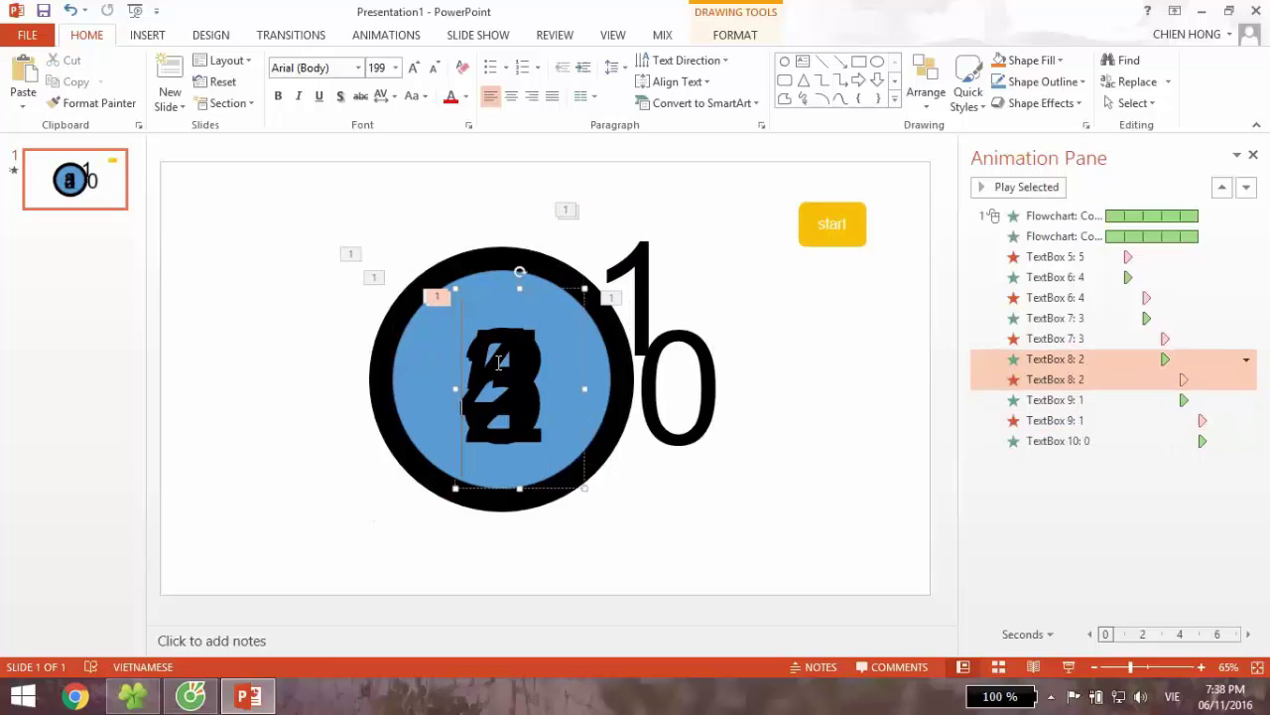
left_click_drag(519, 290, 326, 320)
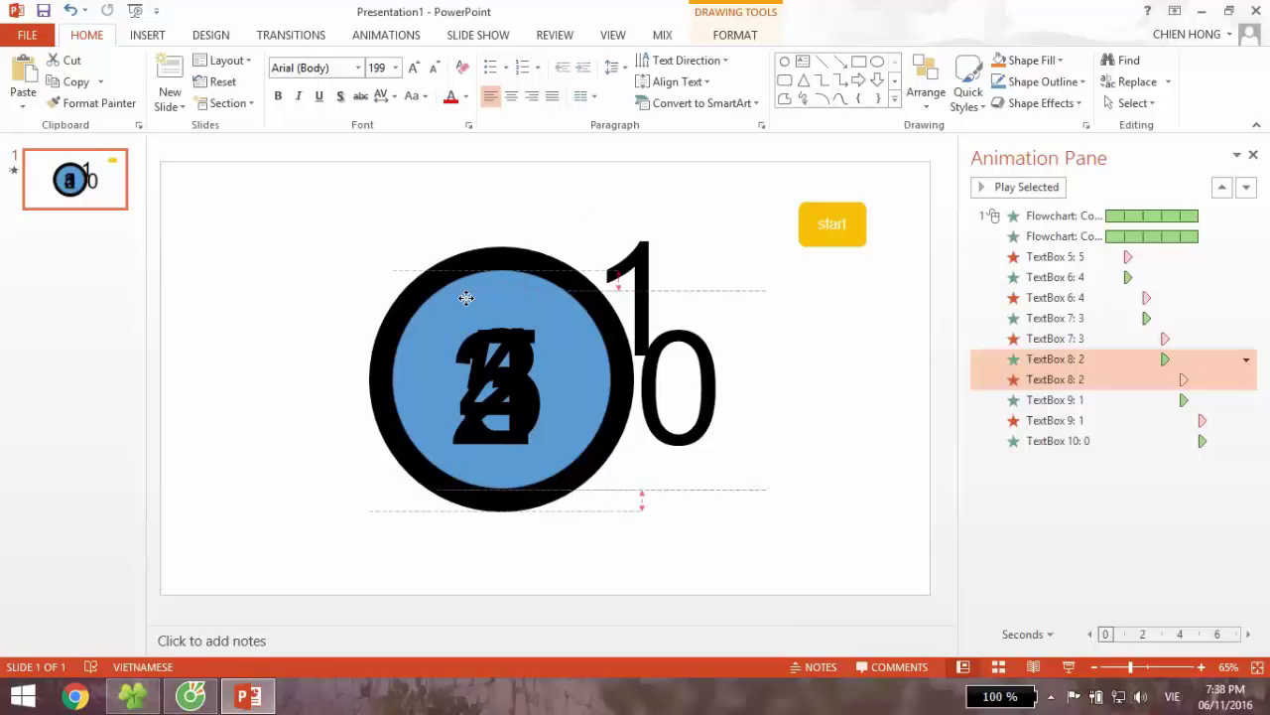
Step: Move the 3 out to the right and the 4 below the 3, leaving the 5 inside
left_click(513, 288)
left_click_drag(513, 288, 797, 283)
left_click(516, 290)
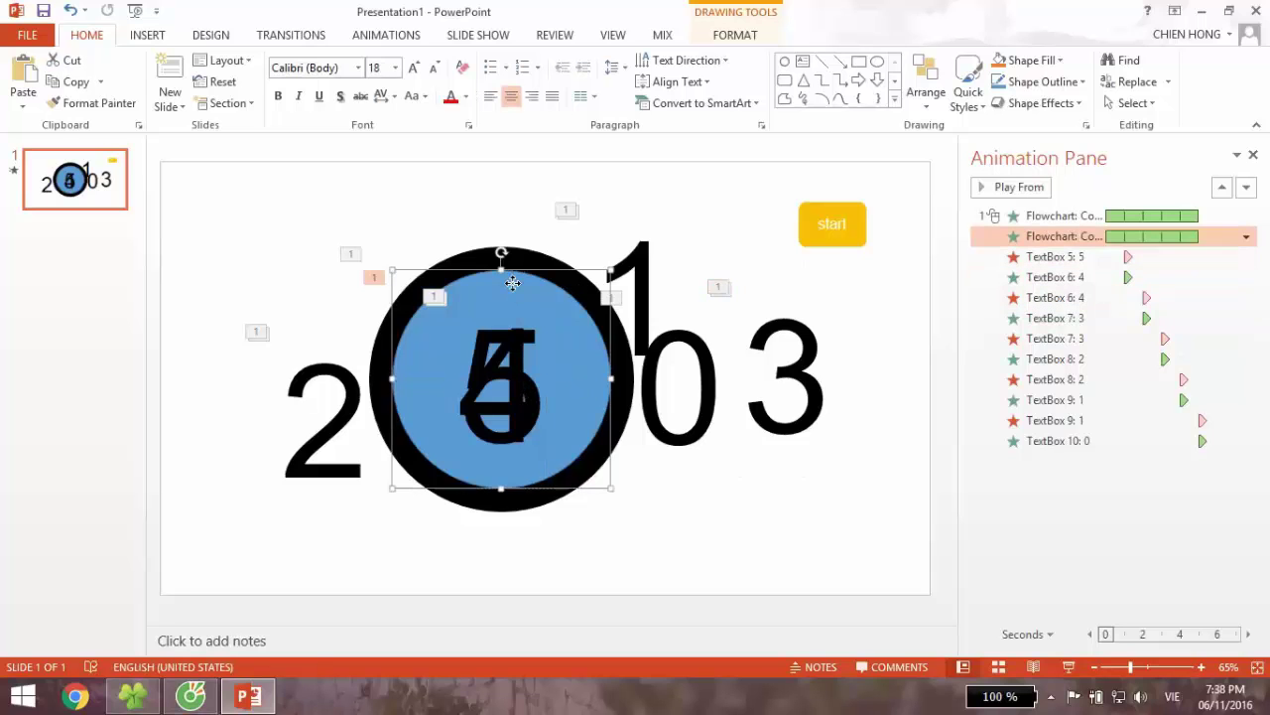
left_click_drag(513, 288, 559, 292)
key("ctrl+z")
left_click(514, 290)
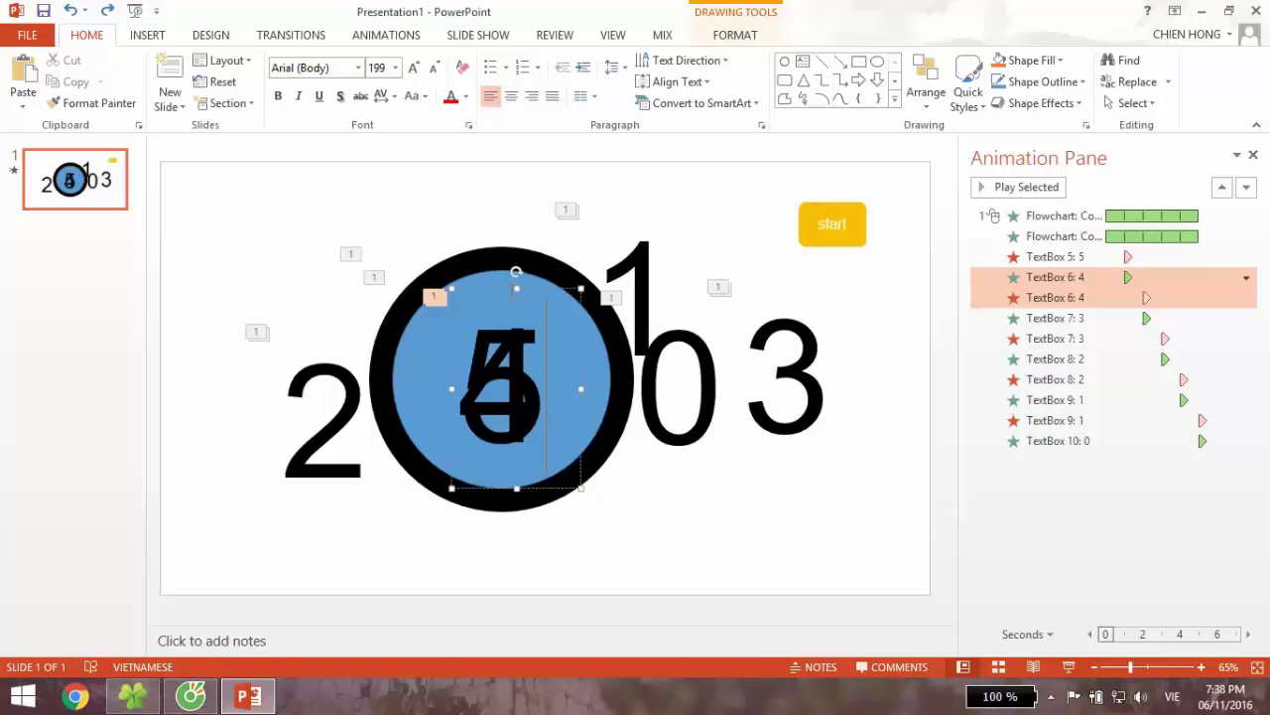
left_click(512, 281)
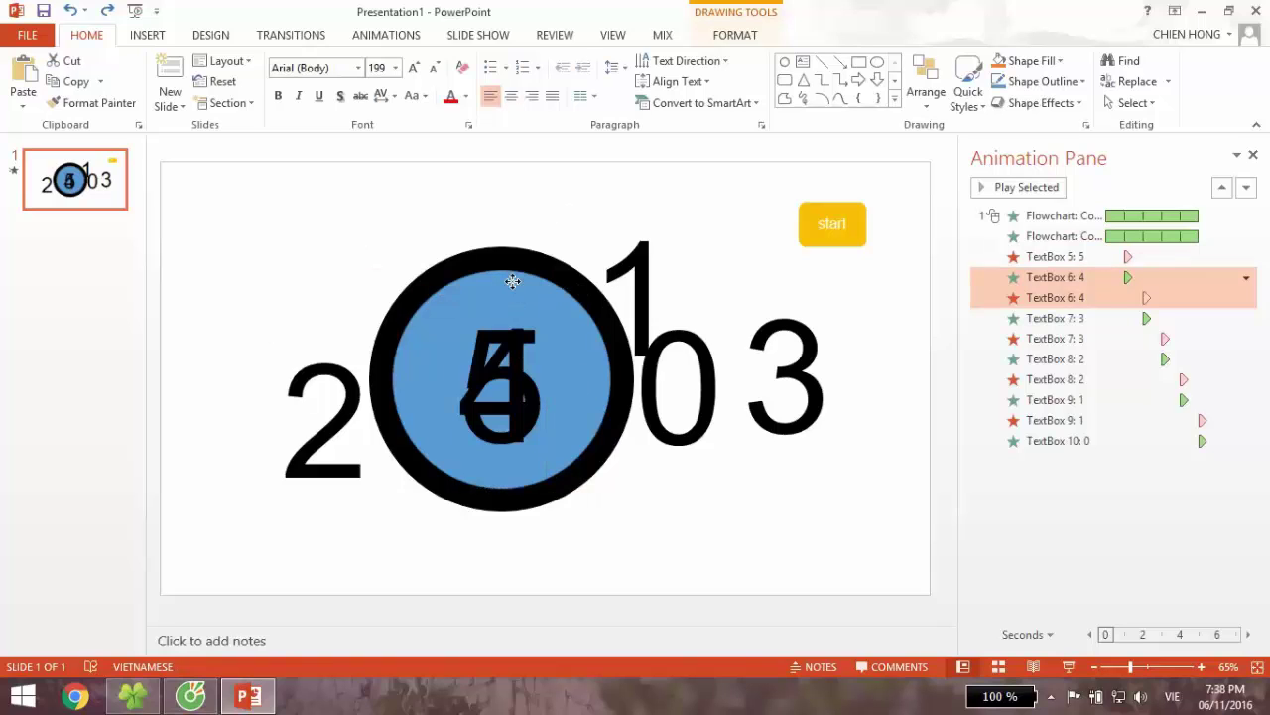
left_click_drag(512, 281, 777, 391)
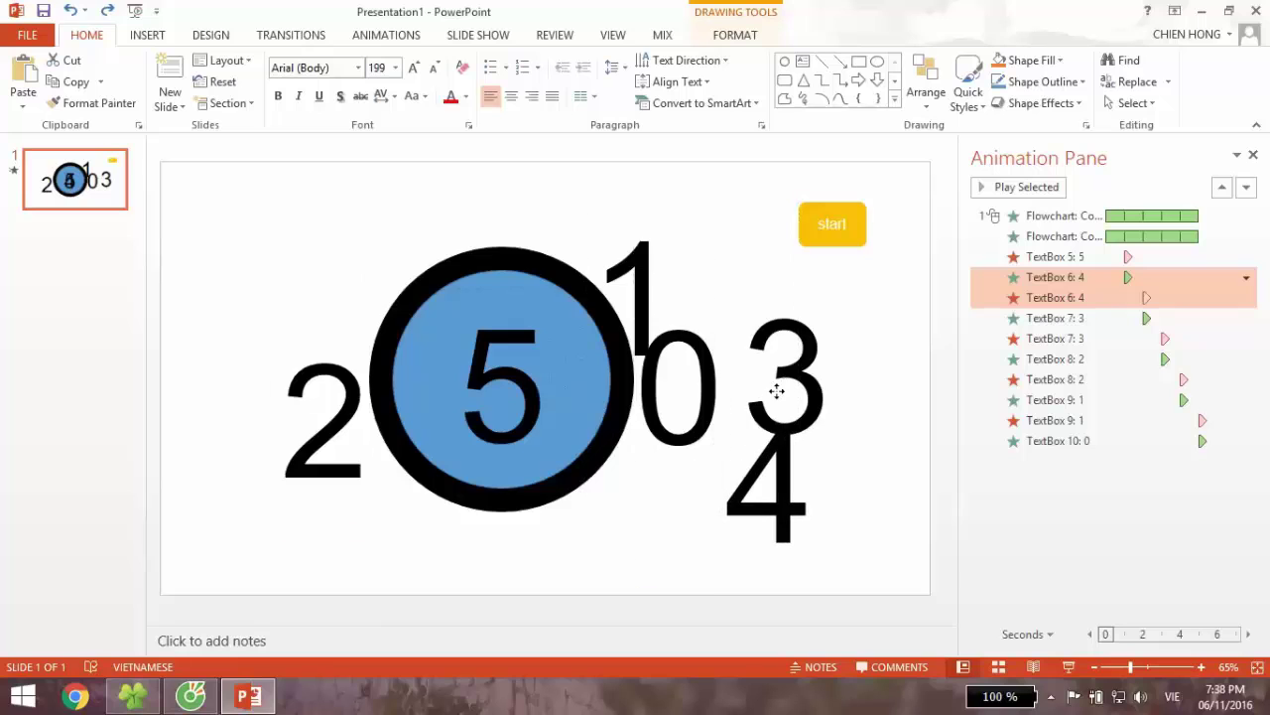
left_click(552, 397)
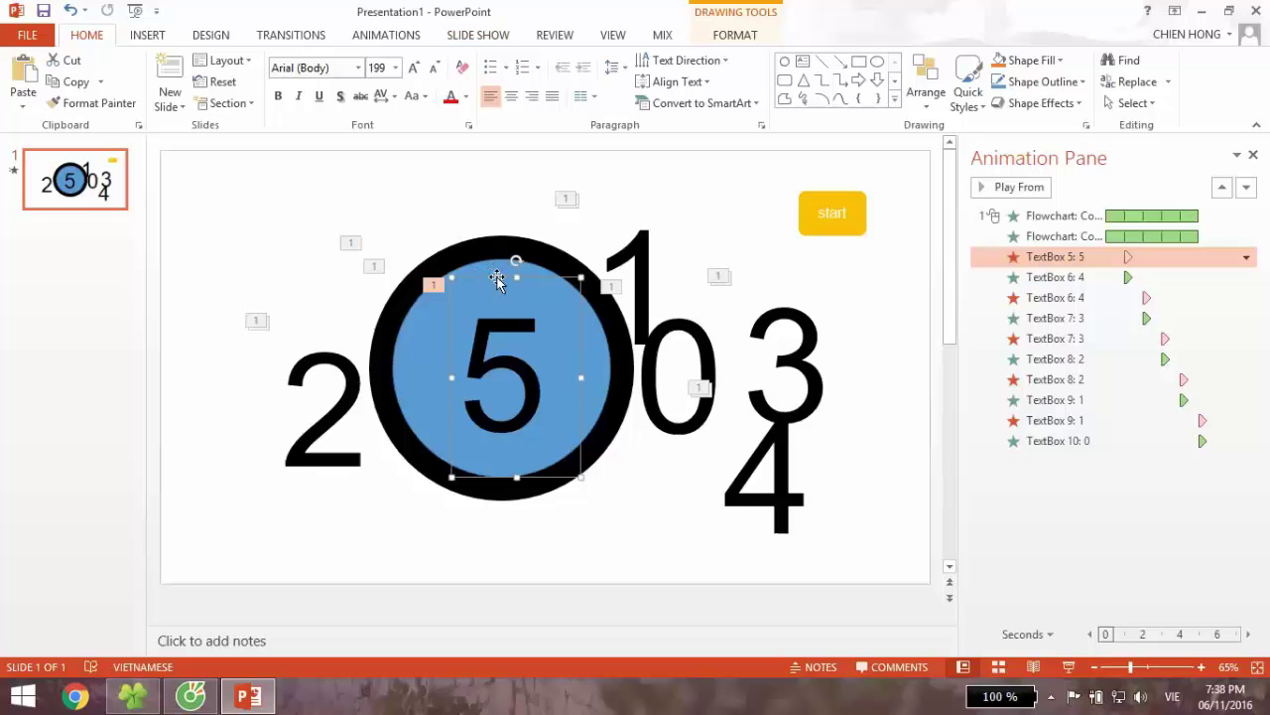
Step: Try an Appear entrance starting With Previous on the 5, then undo it
left_click(392, 40)
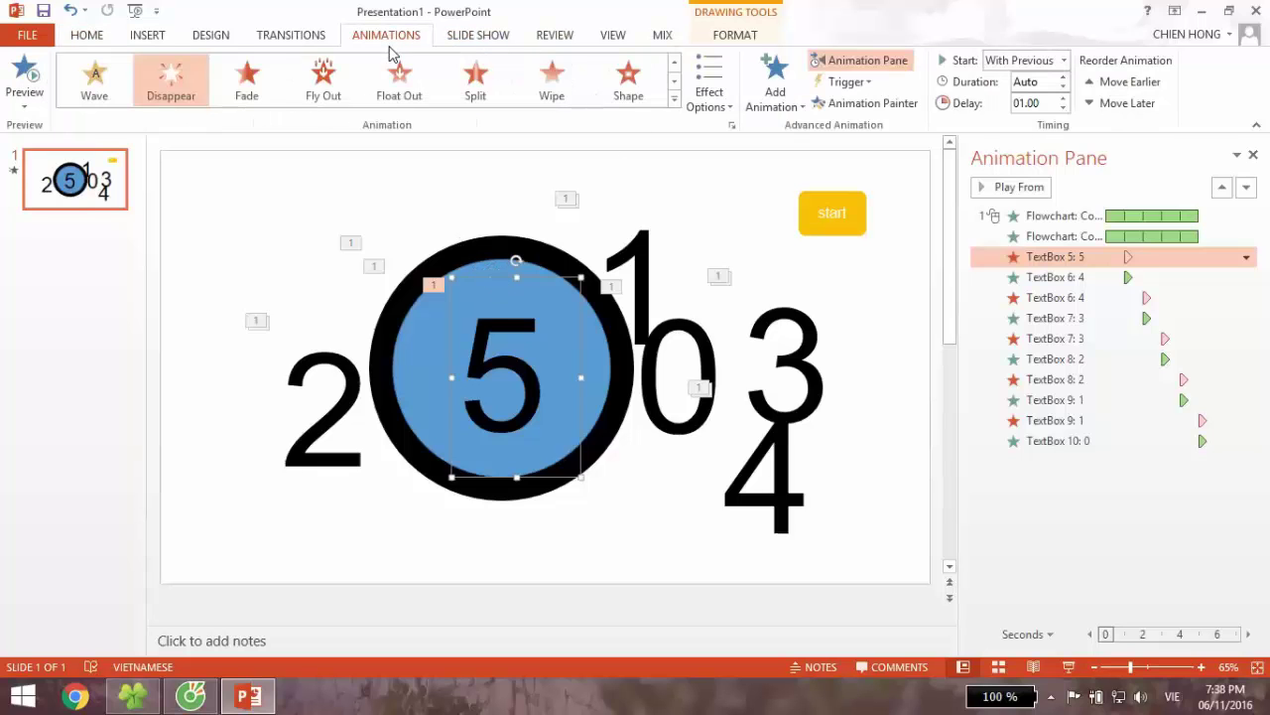
left_click(679, 107)
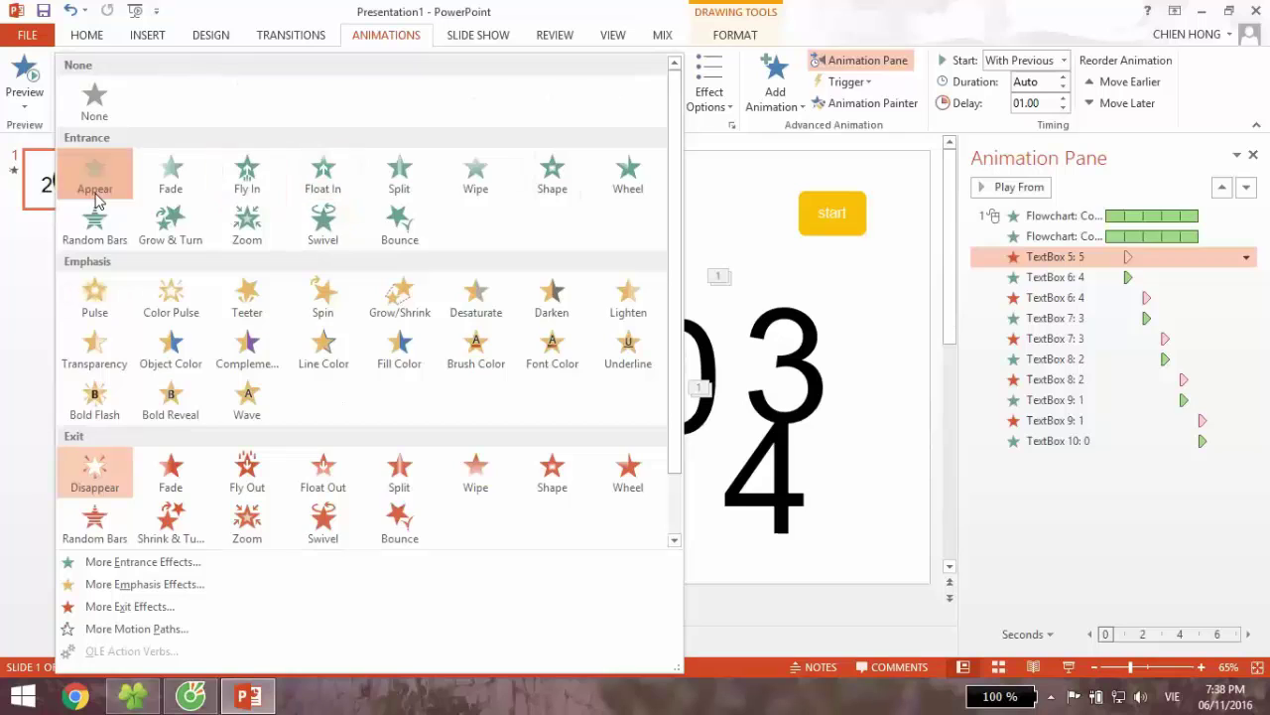
left_click(94, 170)
left_click(1064, 257)
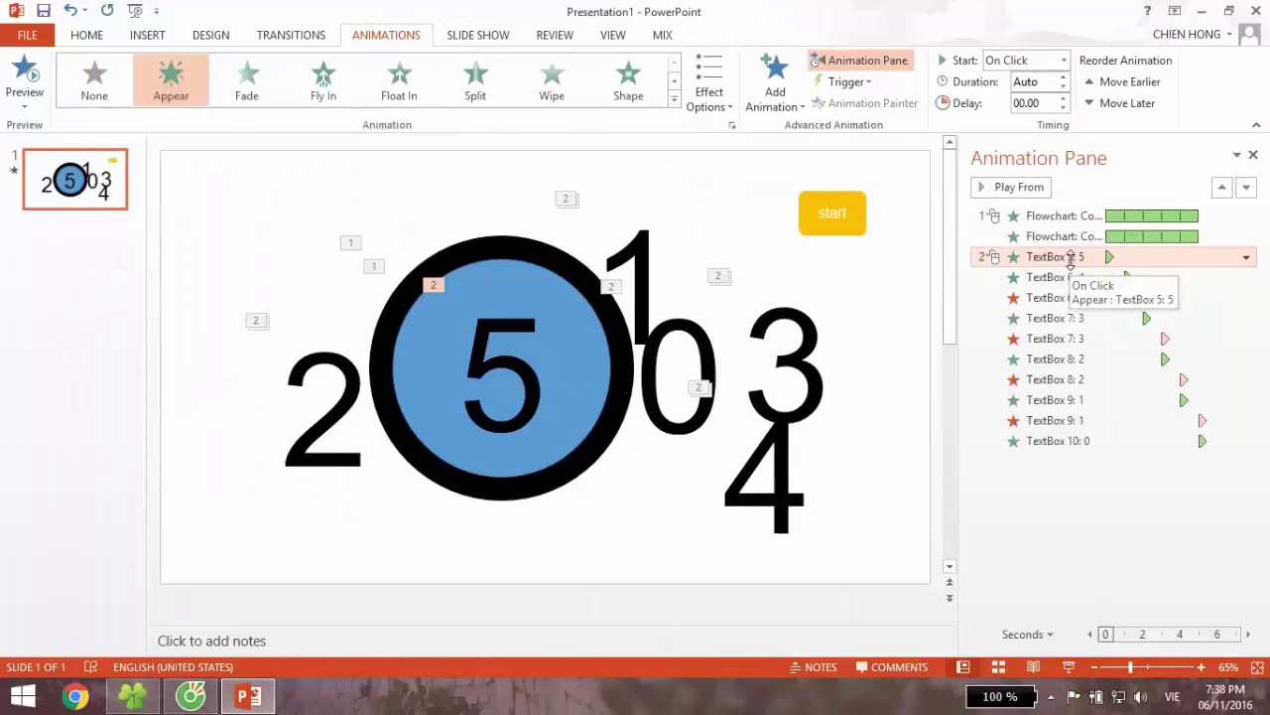
left_click(1064, 61)
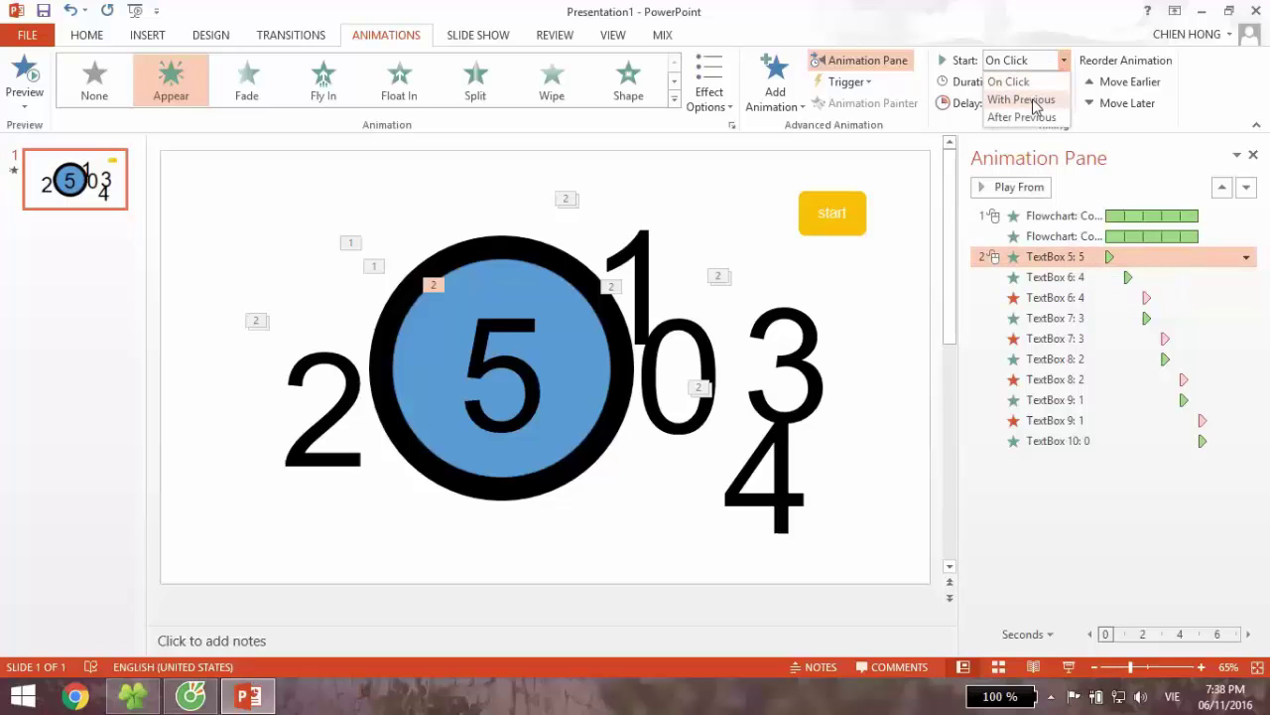
left_click(1033, 100)
left_click(1092, 277)
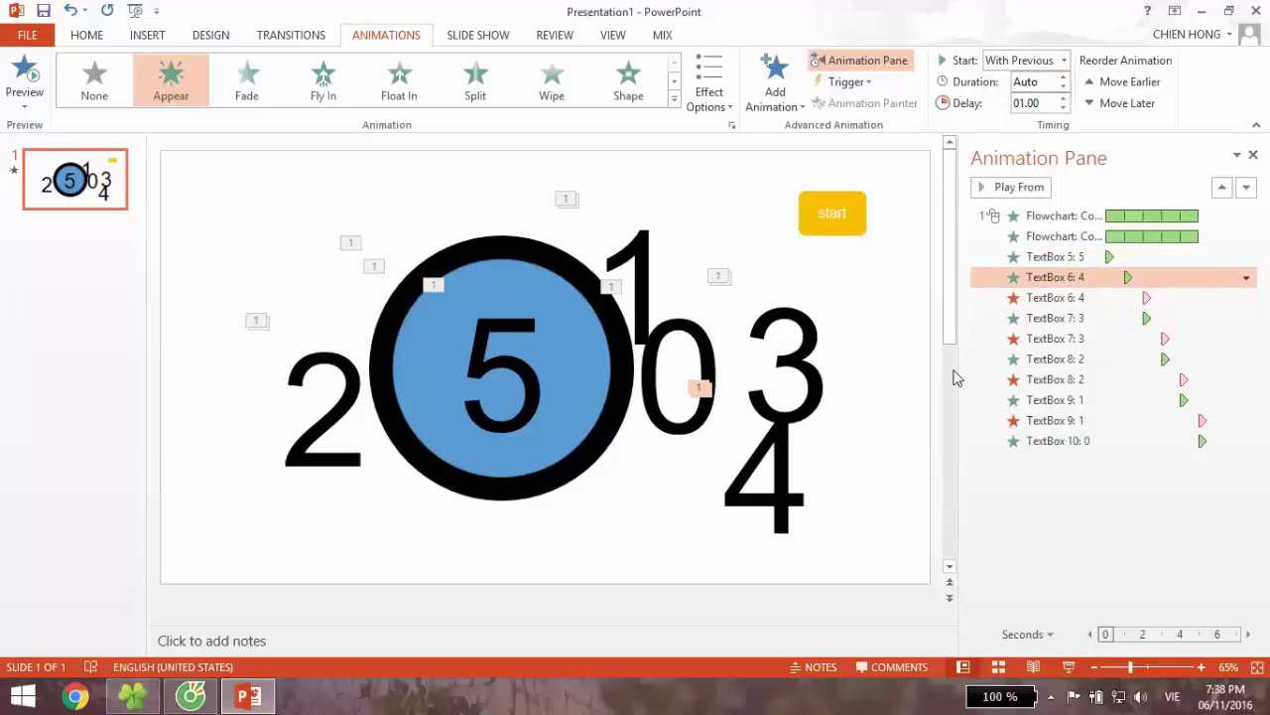
key("ctrl+z")
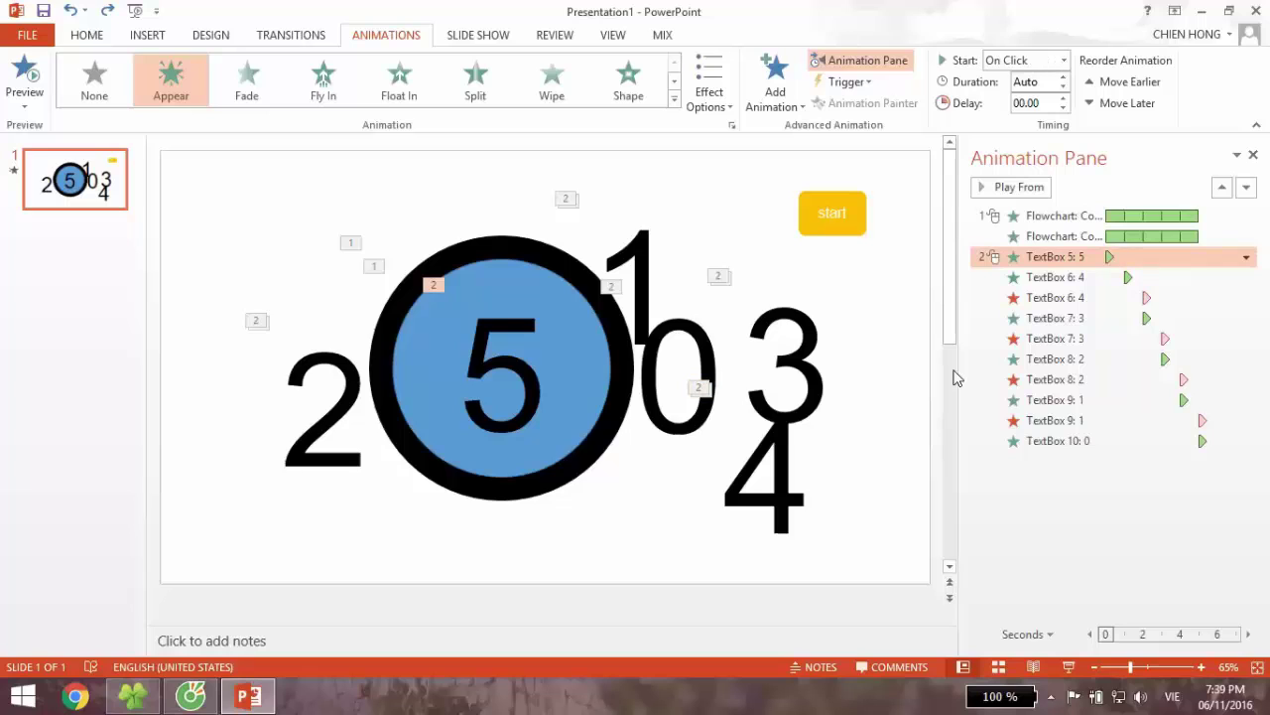
key("ctrl+y")
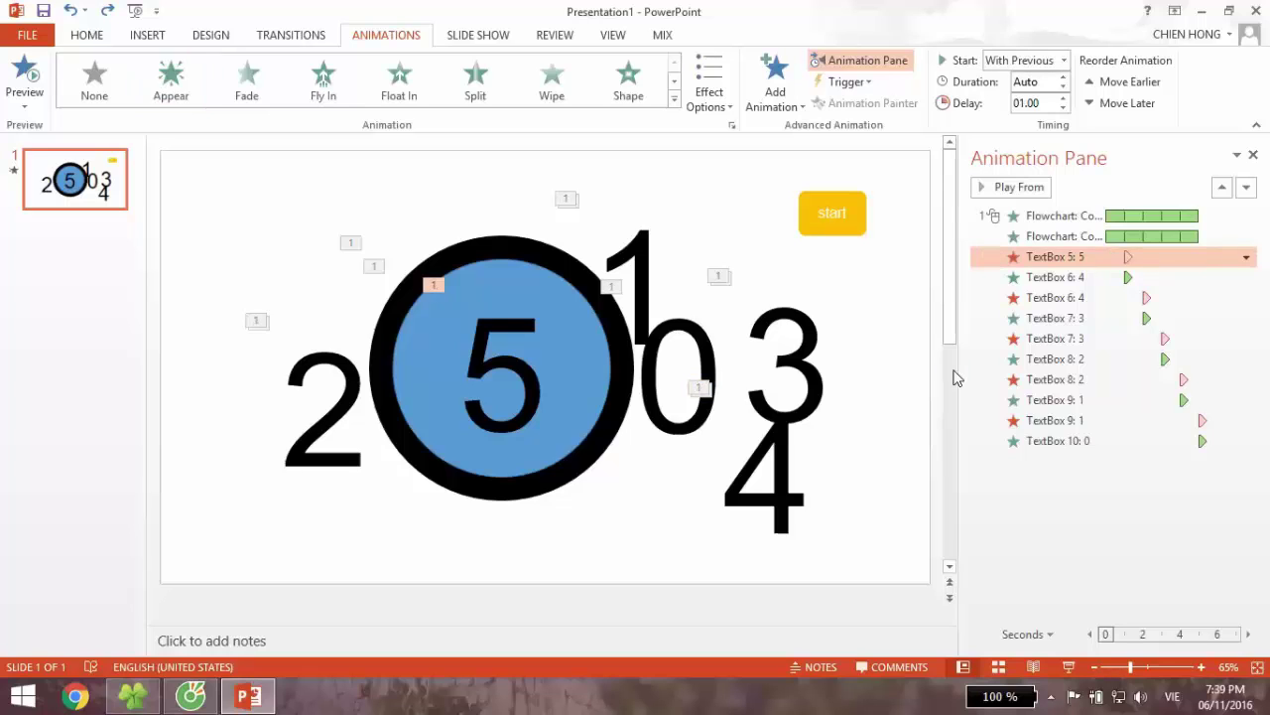
left_click(500, 325)
left_click(516, 264)
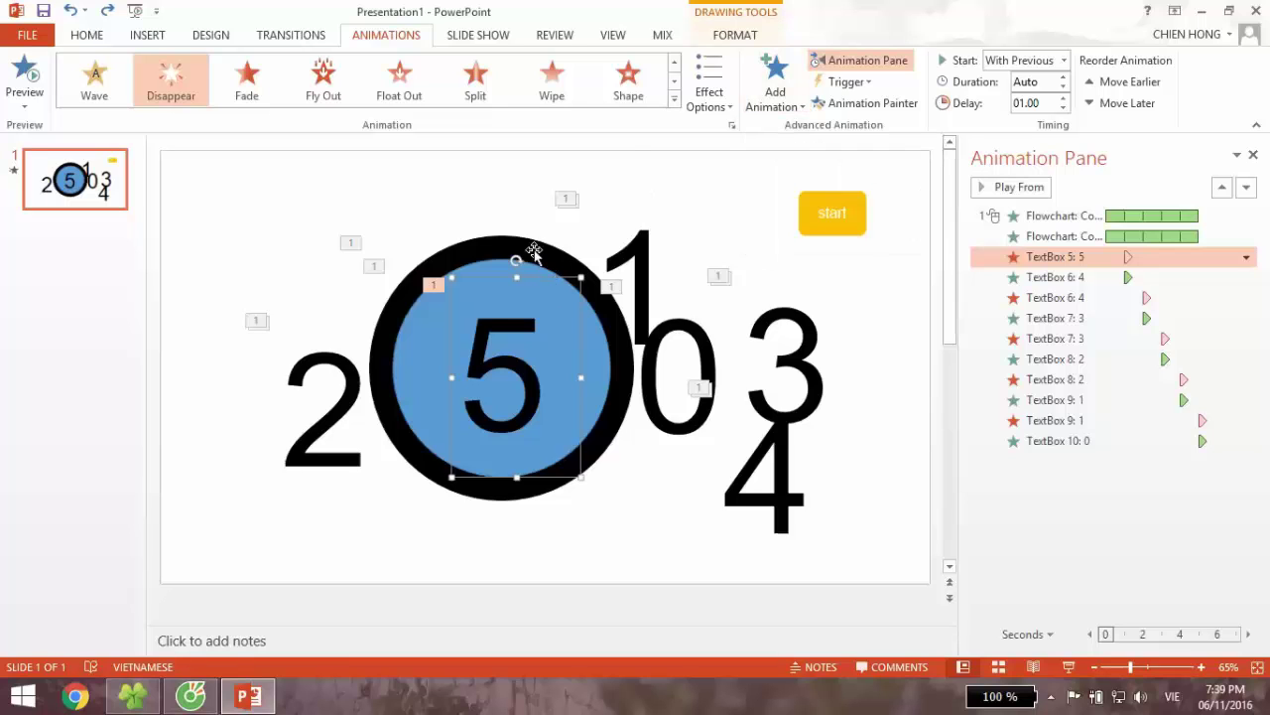
Step: Add an Appear entrance to the 5, placed after the circle's effects, starting With Previous
left_click(674, 99)
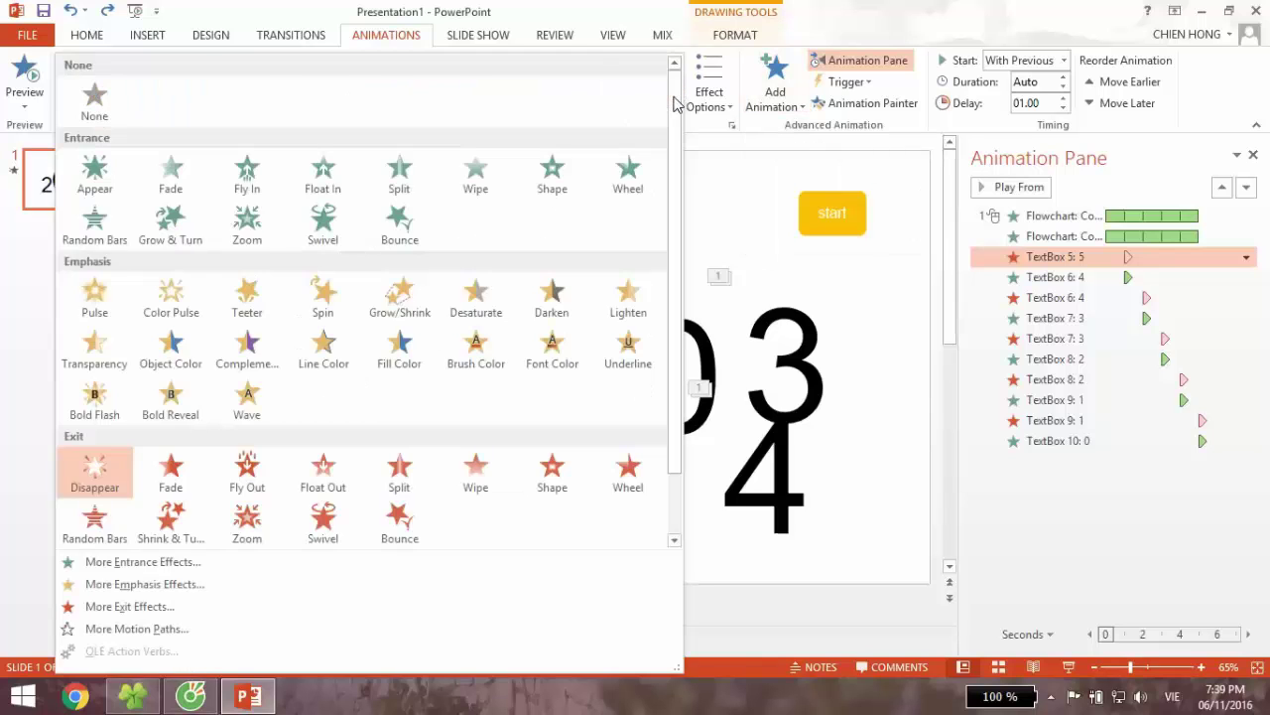
left_click(97, 181)
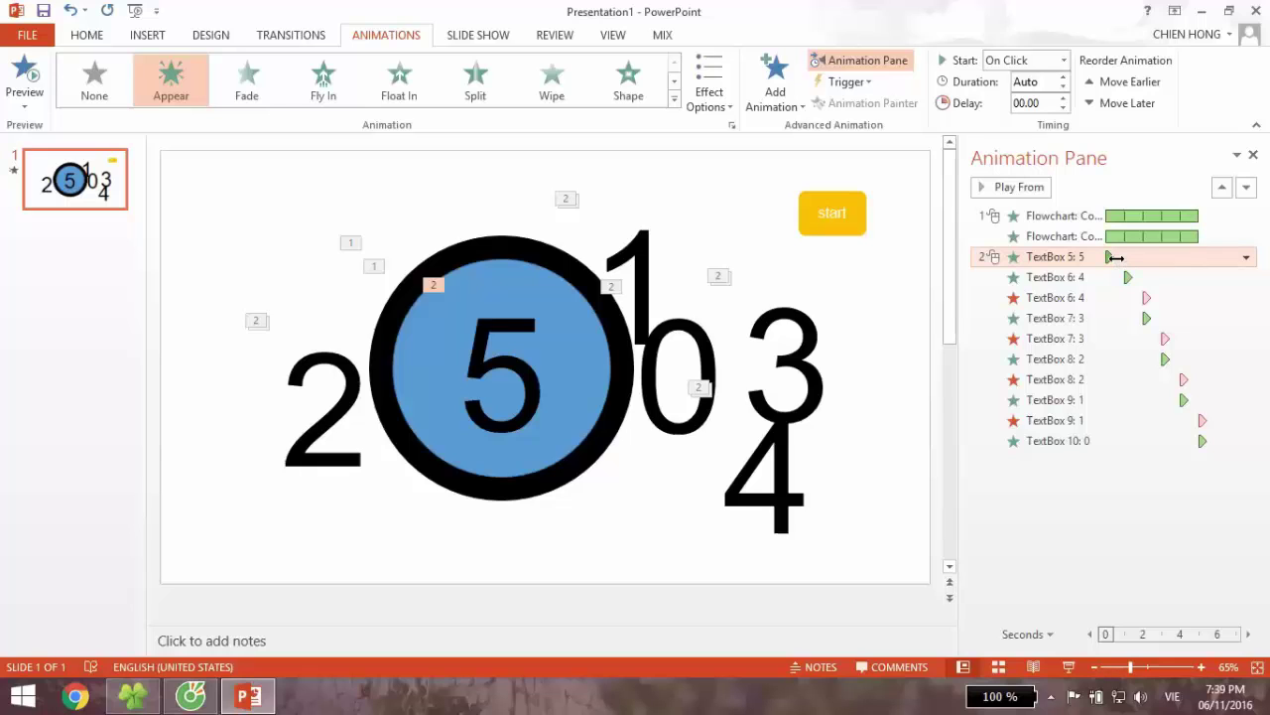
left_click_drag(1117, 258, 1128, 258)
left_click(512, 279)
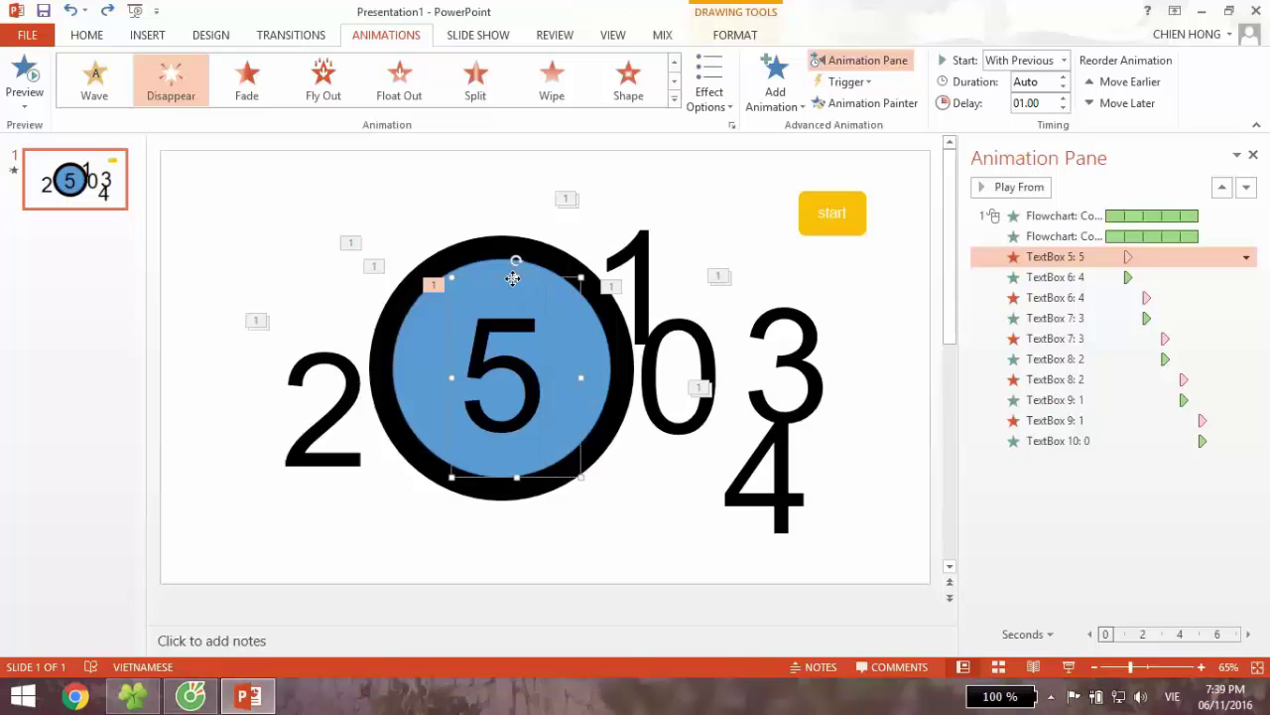
left_click(780, 109)
left_click(785, 166)
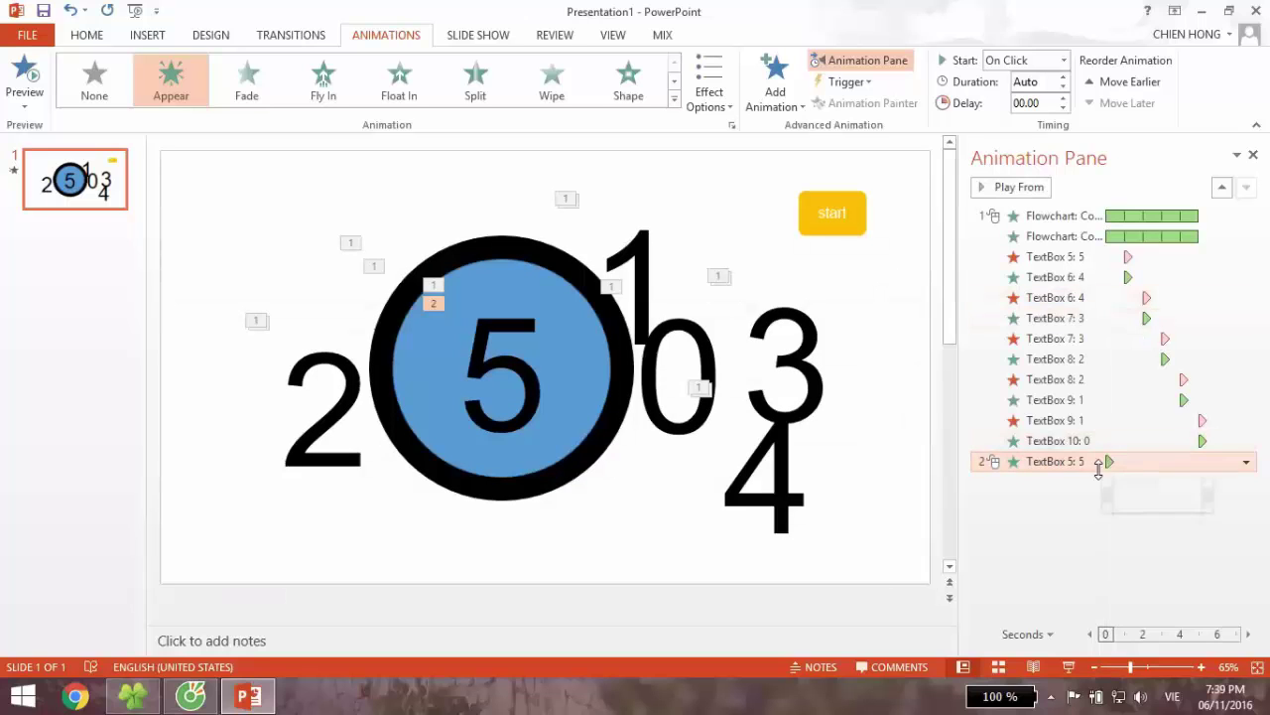
left_click_drag(1078, 475, 1102, 251)
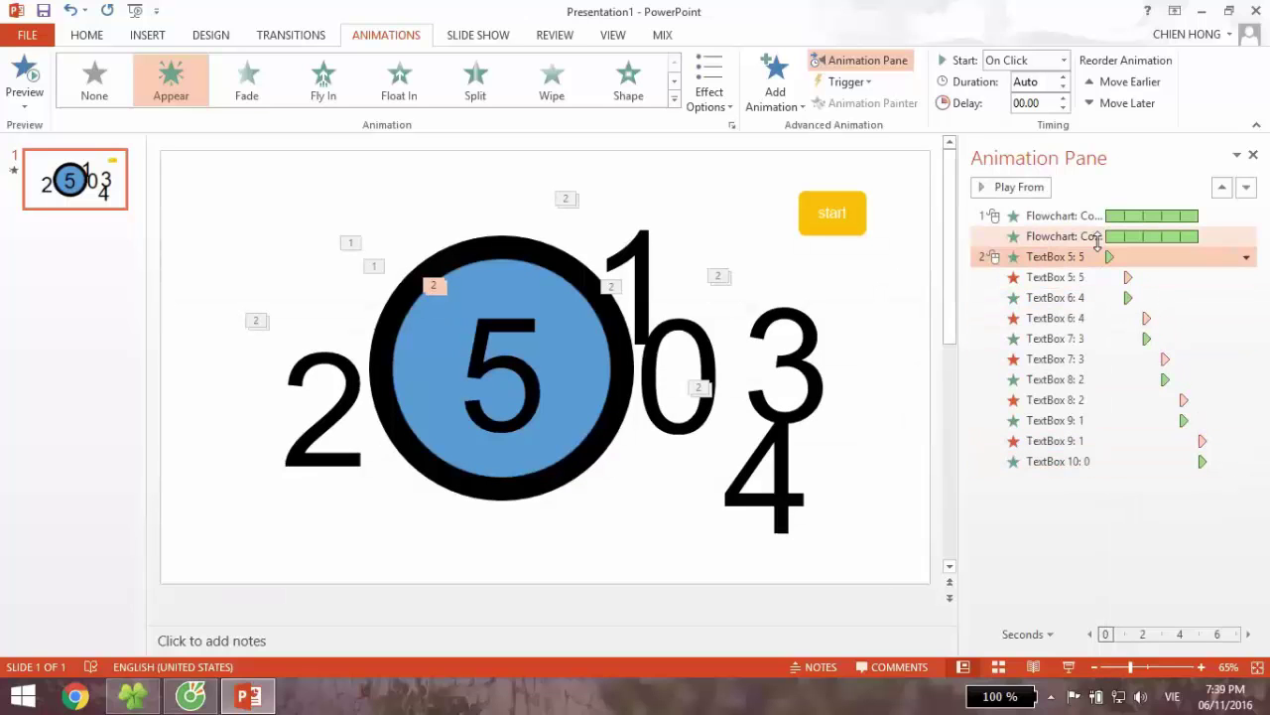
left_click(1044, 63)
left_click(1022, 99)
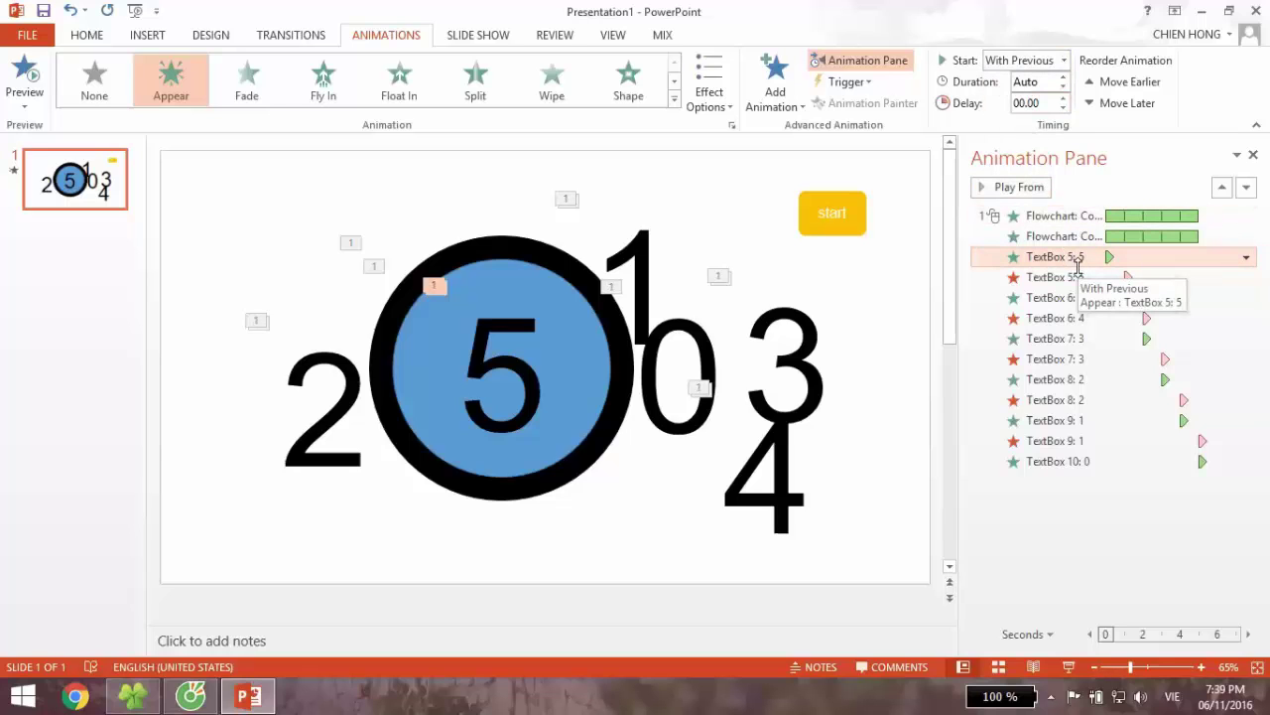
Step: Preview the whole countdown animation sequence, then stop it
left_click(915, 291)
left_click(1003, 188)
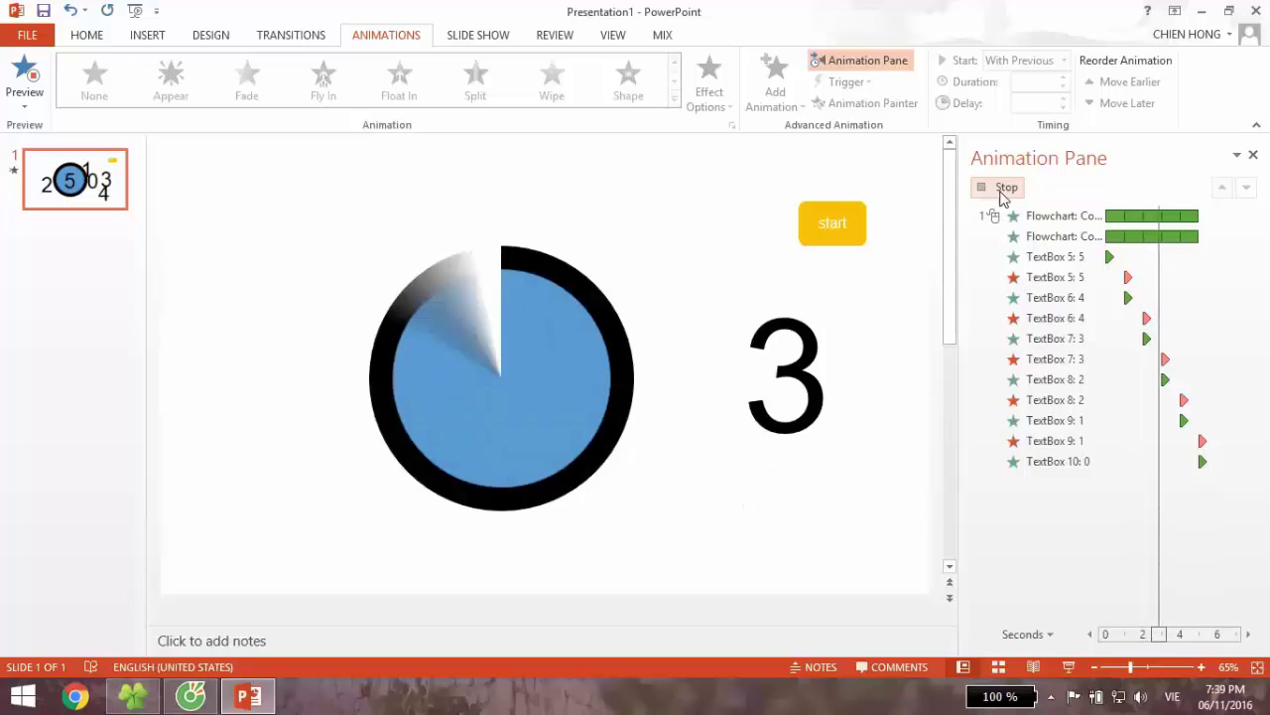
left_click(1002, 188)
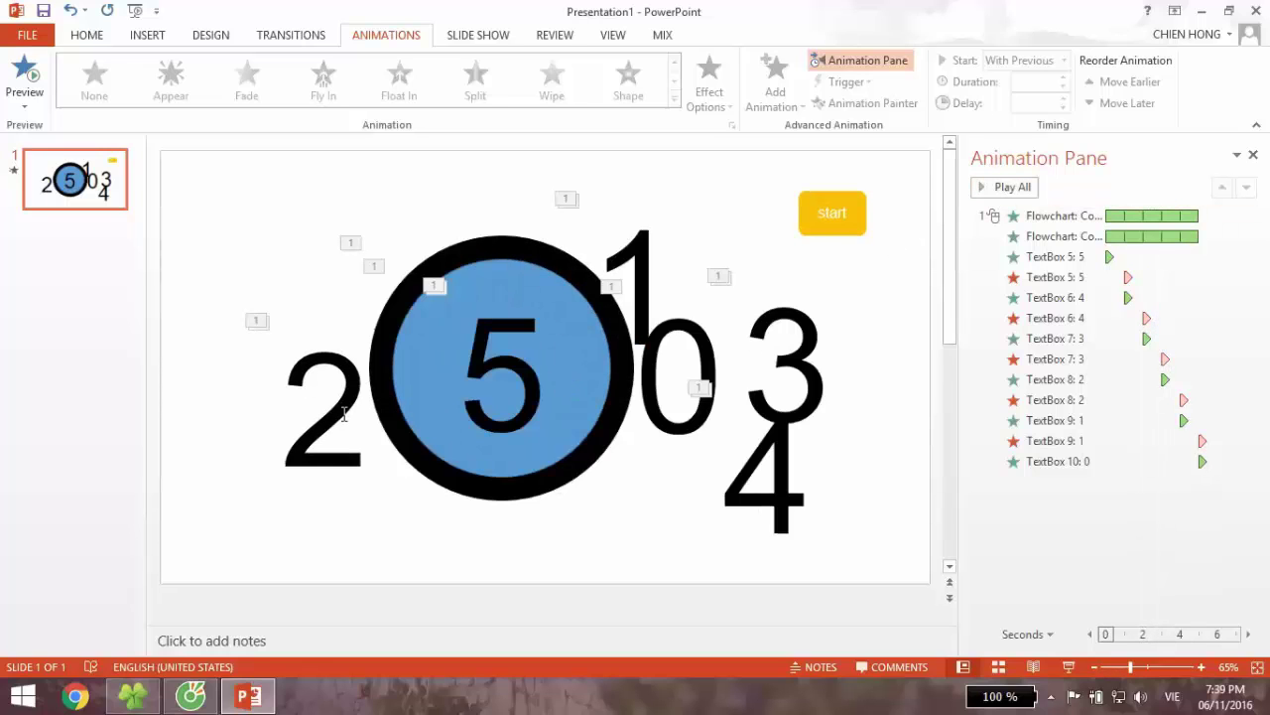
Step: Drag the 4 and 3 back onto the blue circle over the 5
left_click(762, 501)
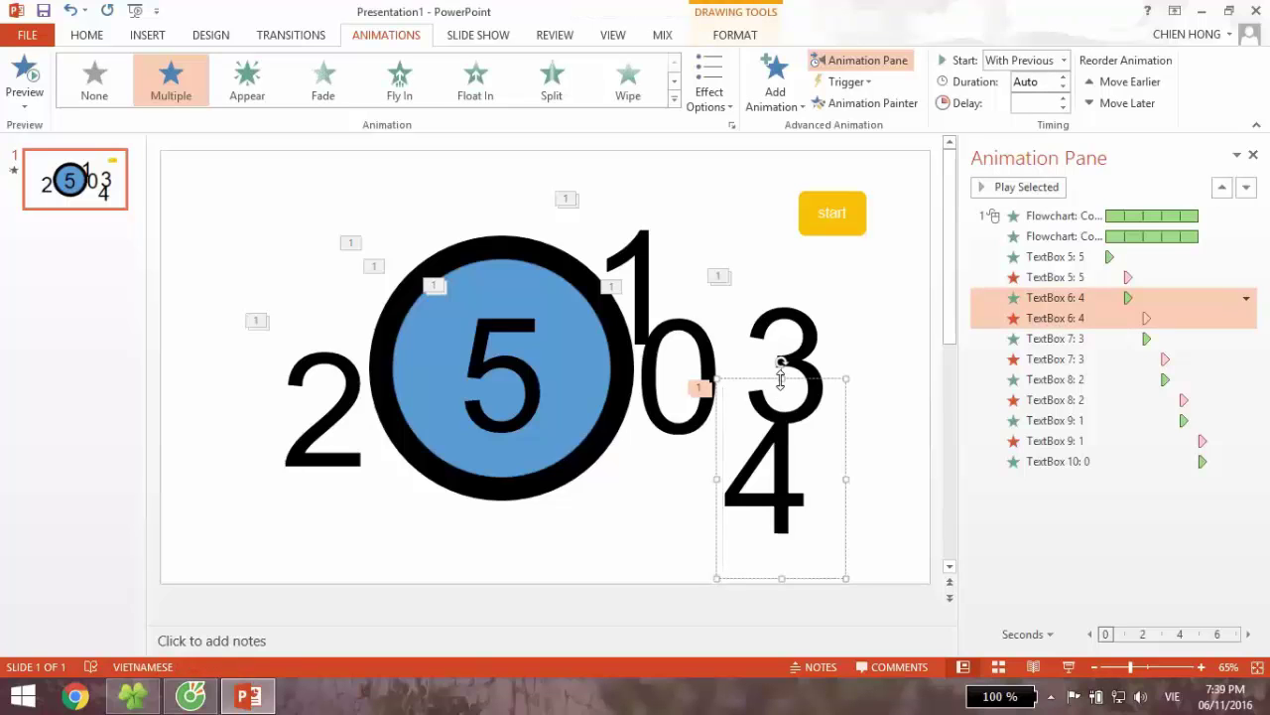
left_click_drag(784, 387, 513, 271)
left_click(785, 333)
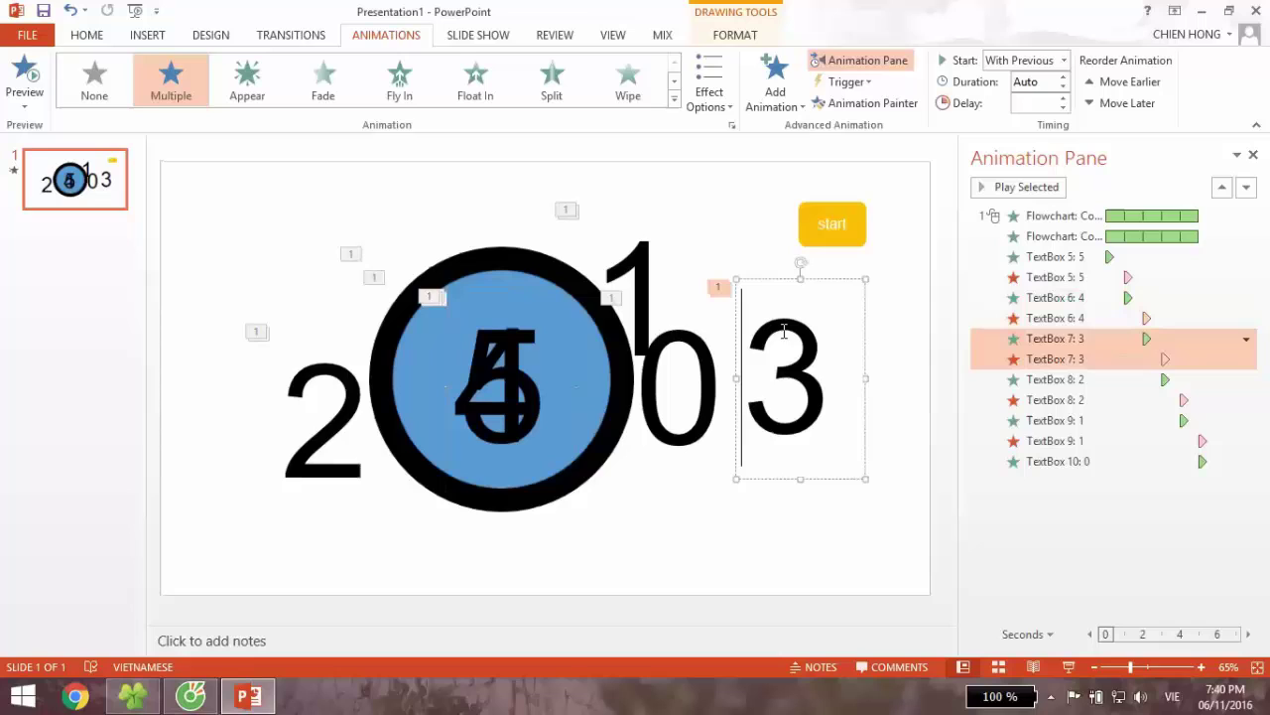
left_click(800, 278)
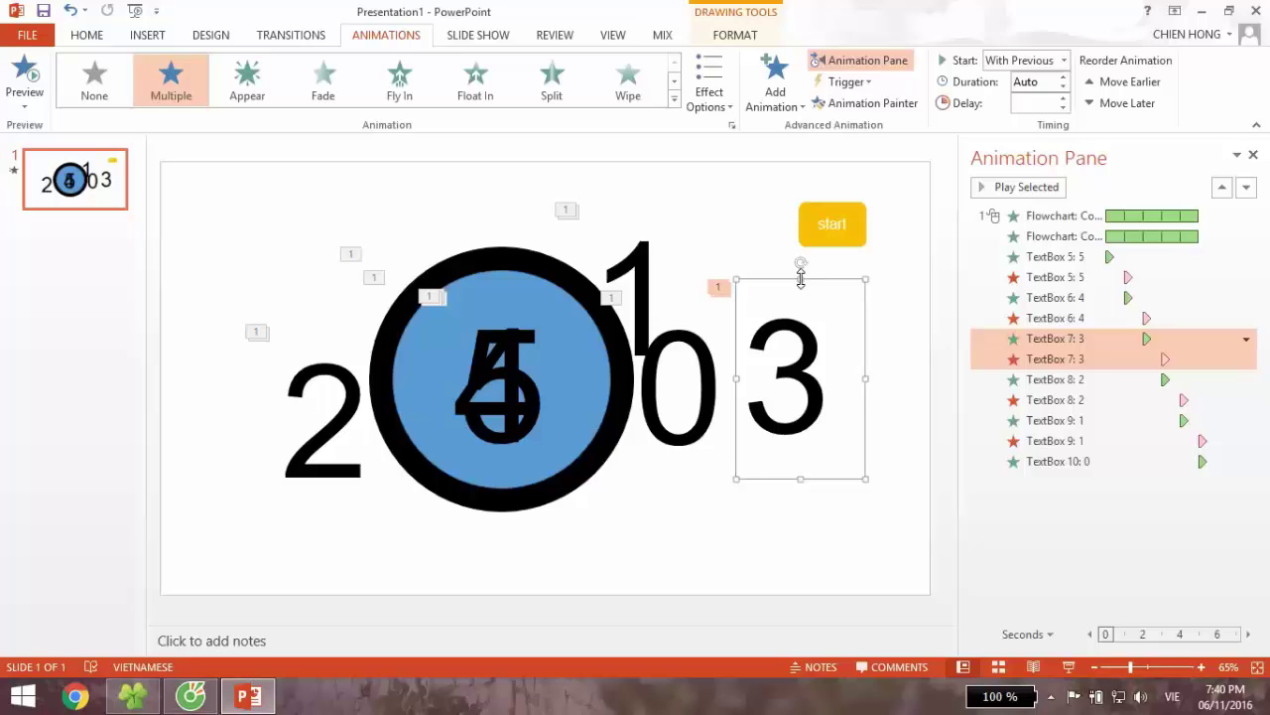
left_click_drag(802, 272, 528, 278)
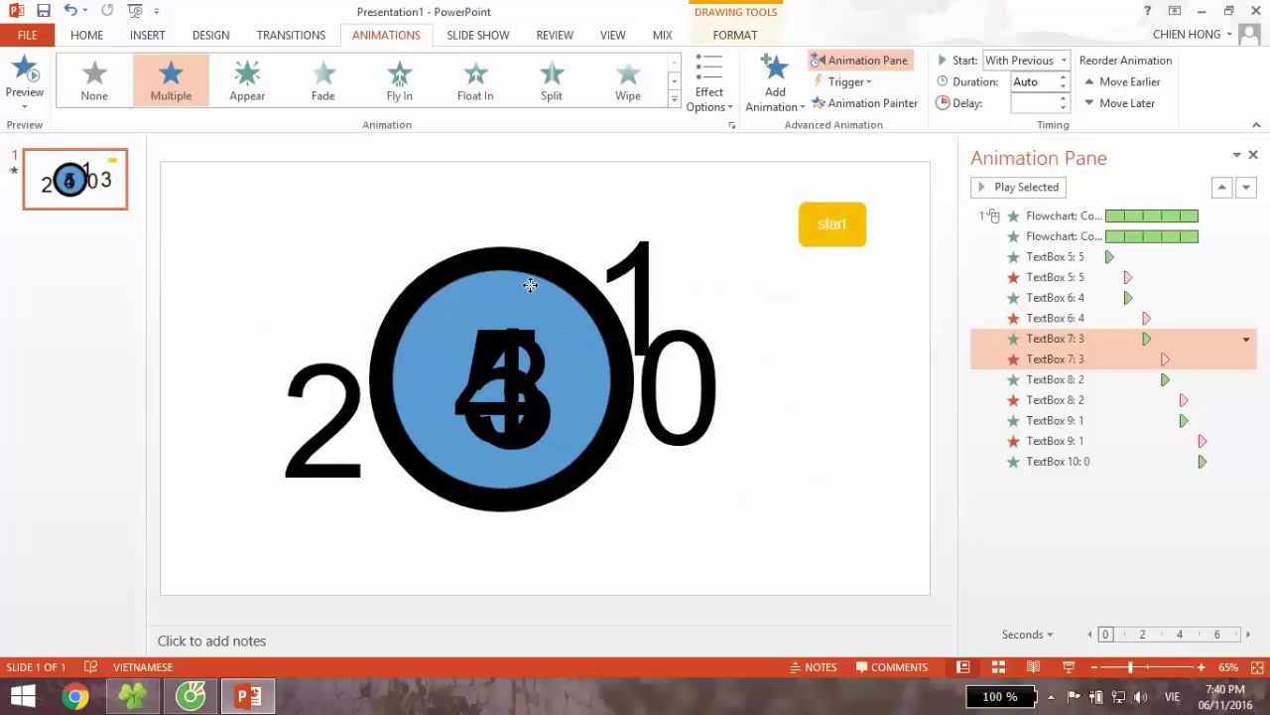
Step: Drag the 2, 1 and 0 onto the circle, stacking them over the 5
left_click(296, 392)
left_click(339, 323)
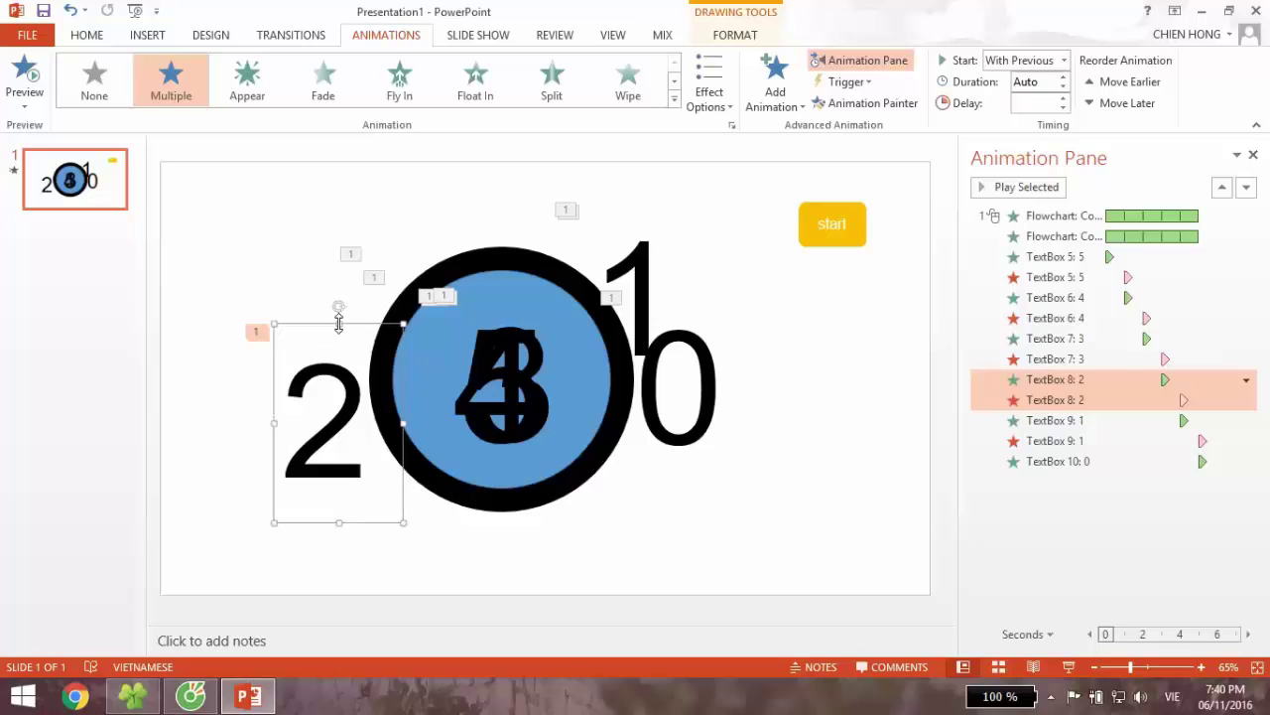
left_click_drag(335, 322, 510, 289)
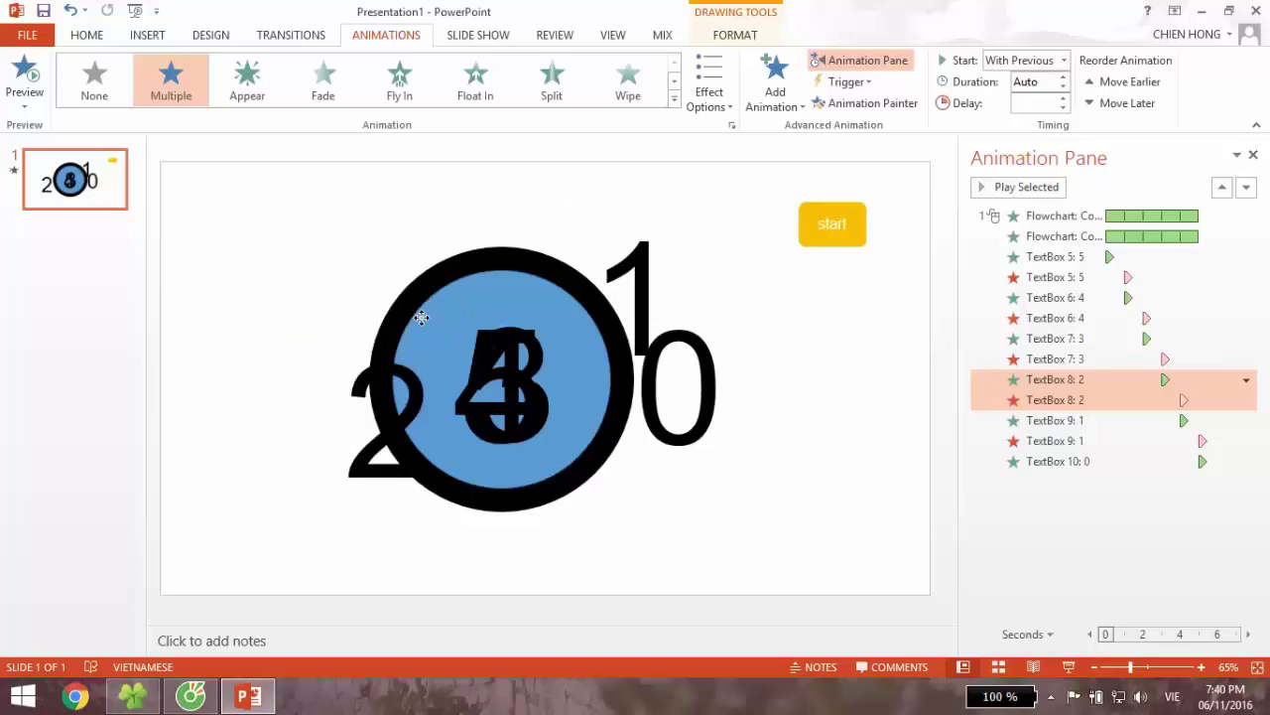
left_click(627, 262)
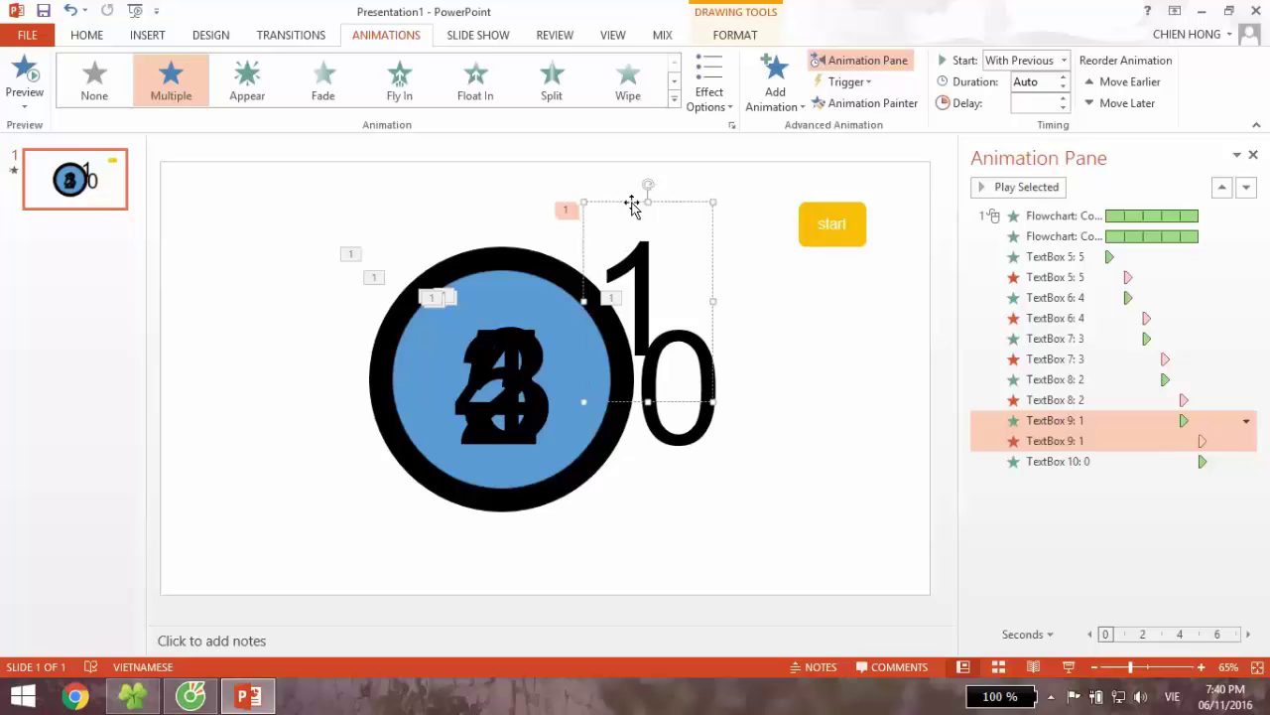
left_click_drag(647, 201, 508, 291)
left_click(682, 338)
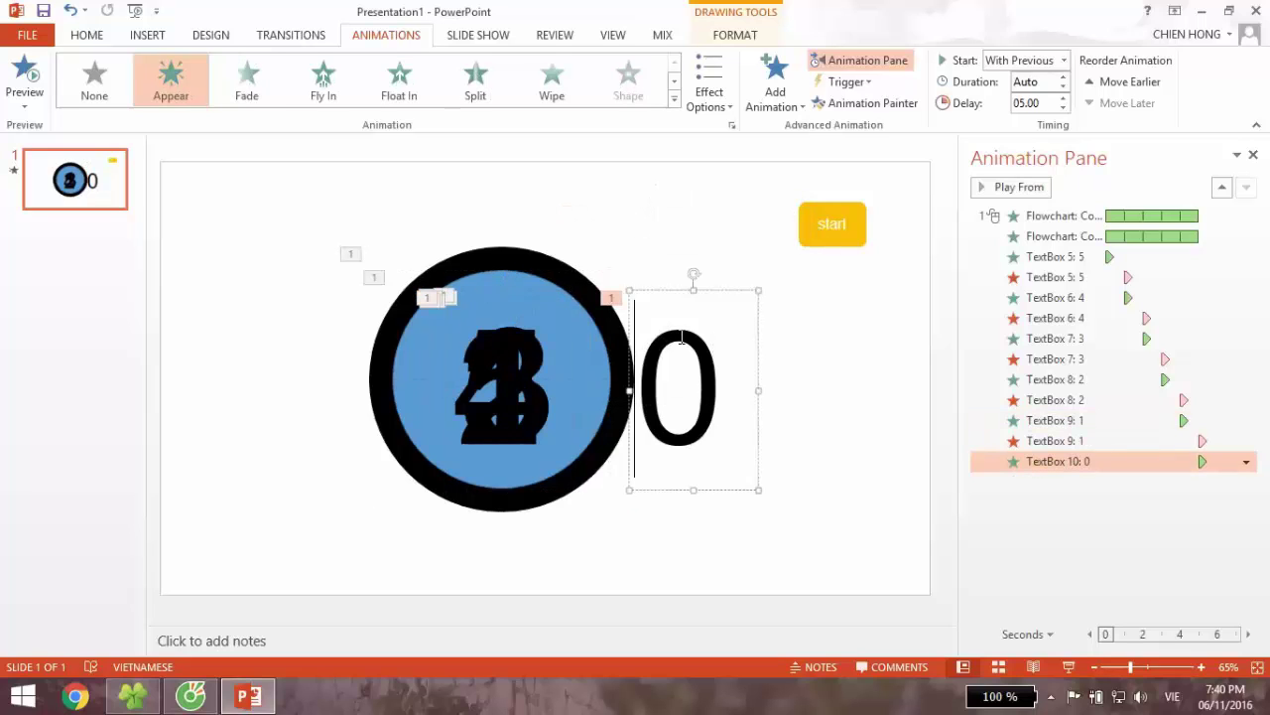
left_click_drag(699, 295, 531, 283)
left_click(777, 315)
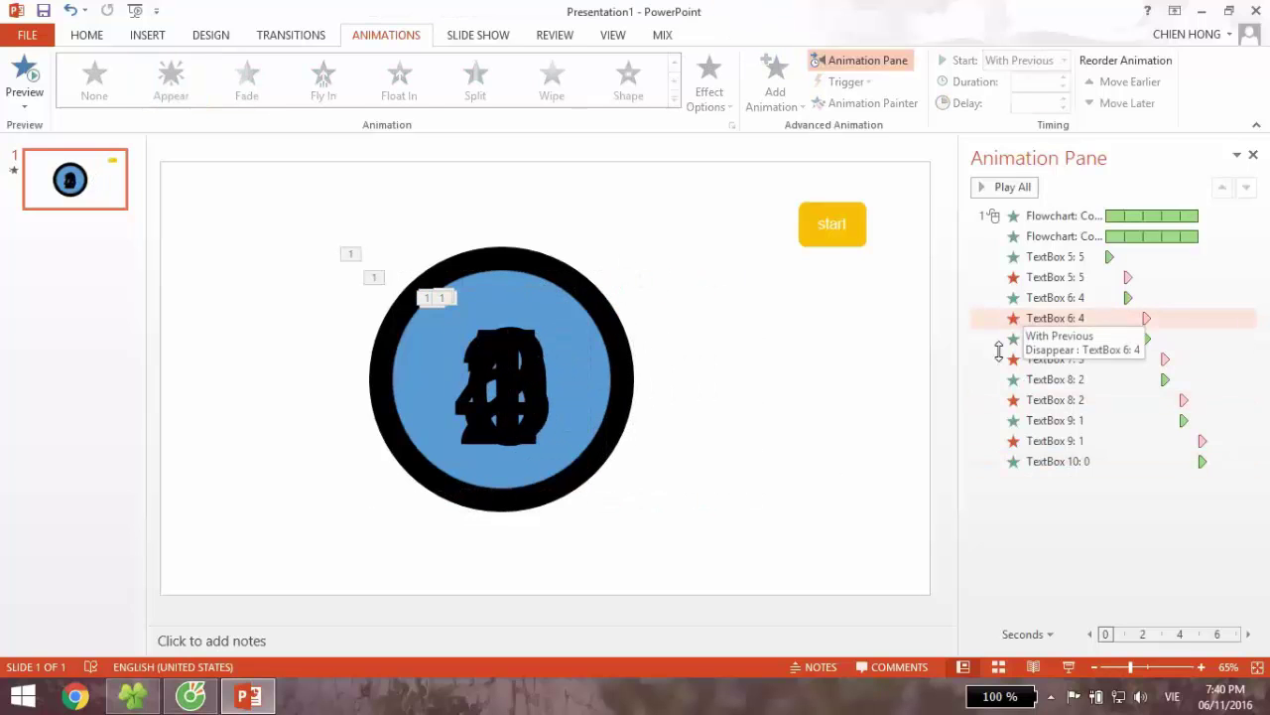
left_click(1068, 666)
left_click(1104, 98)
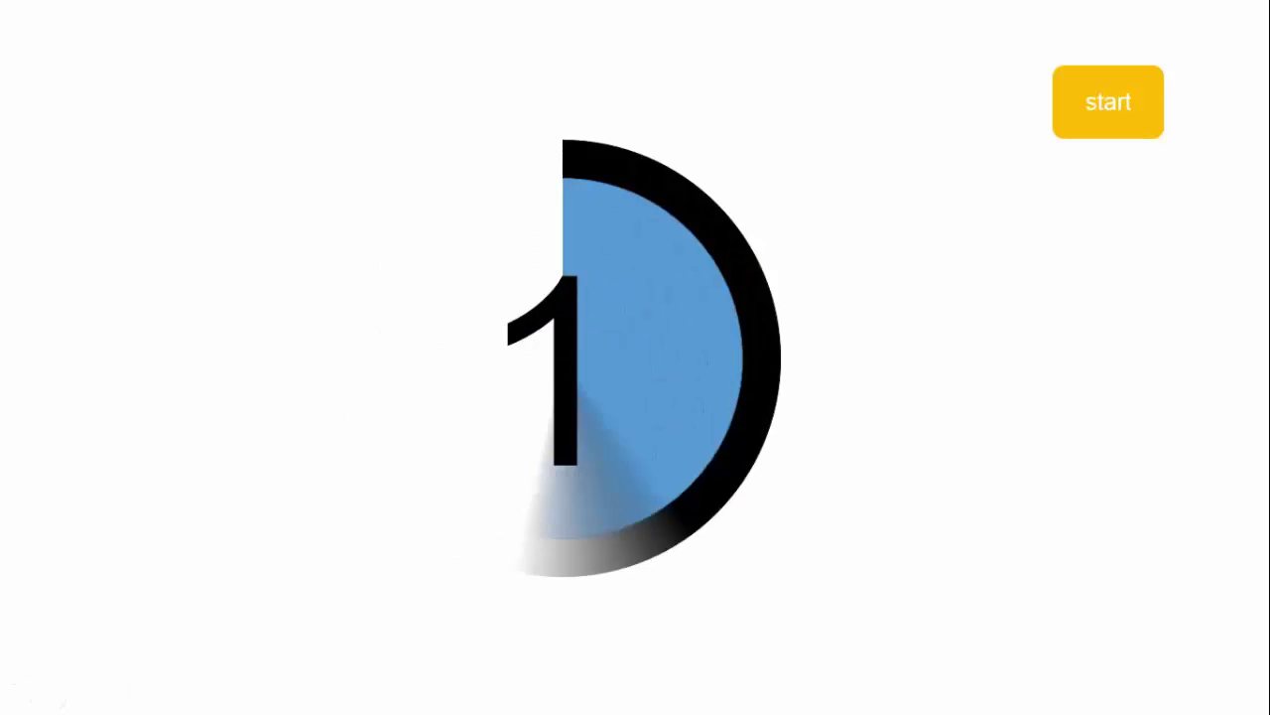
key("Escape")
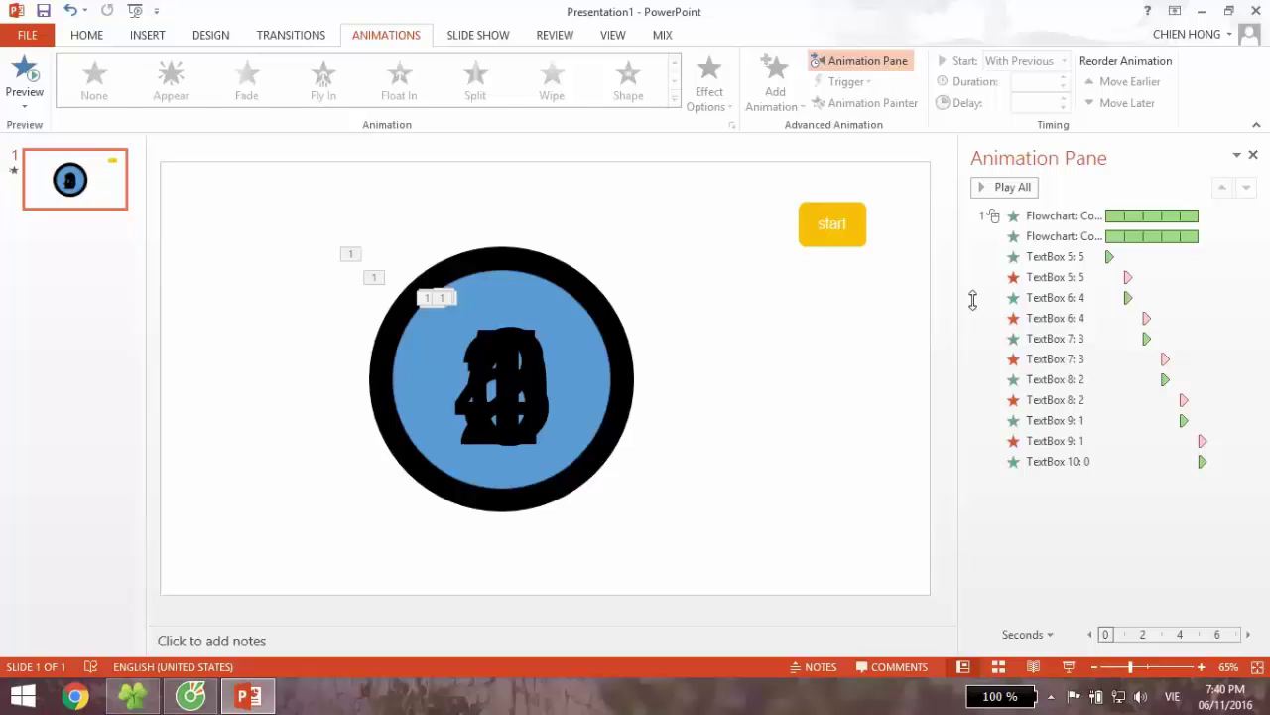
left_click(1069, 666)
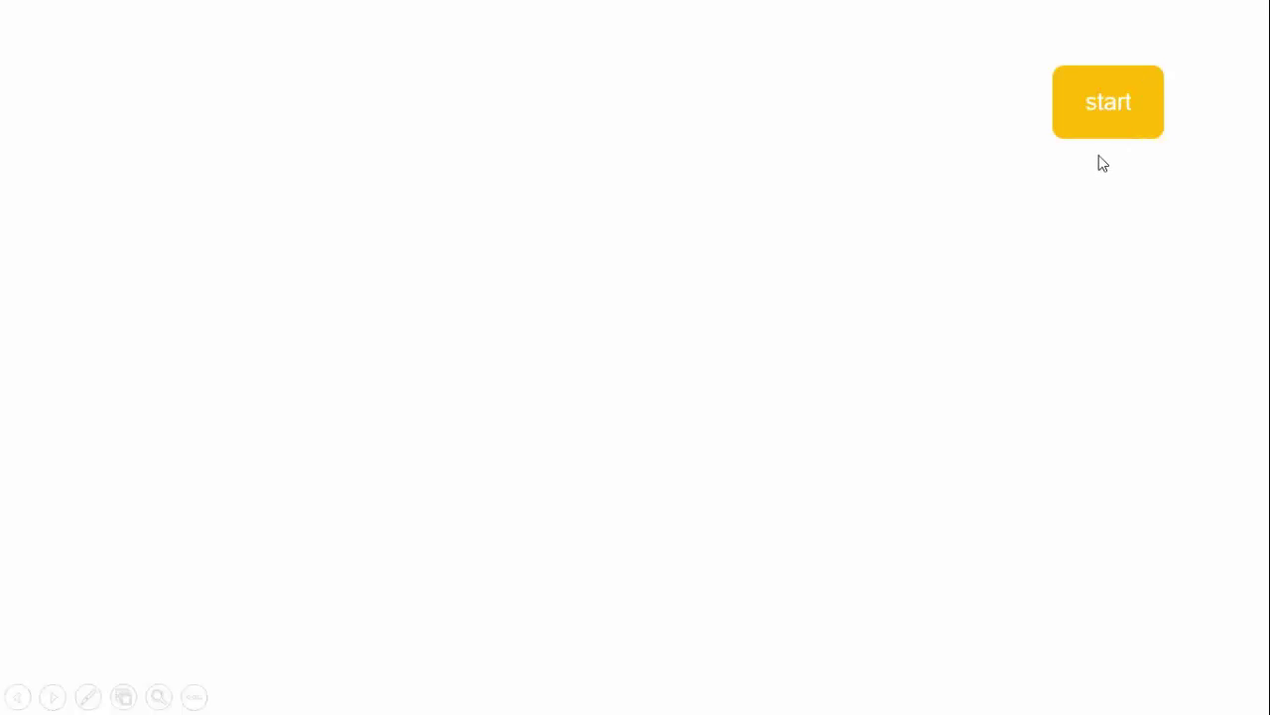
left_click(1168, 101)
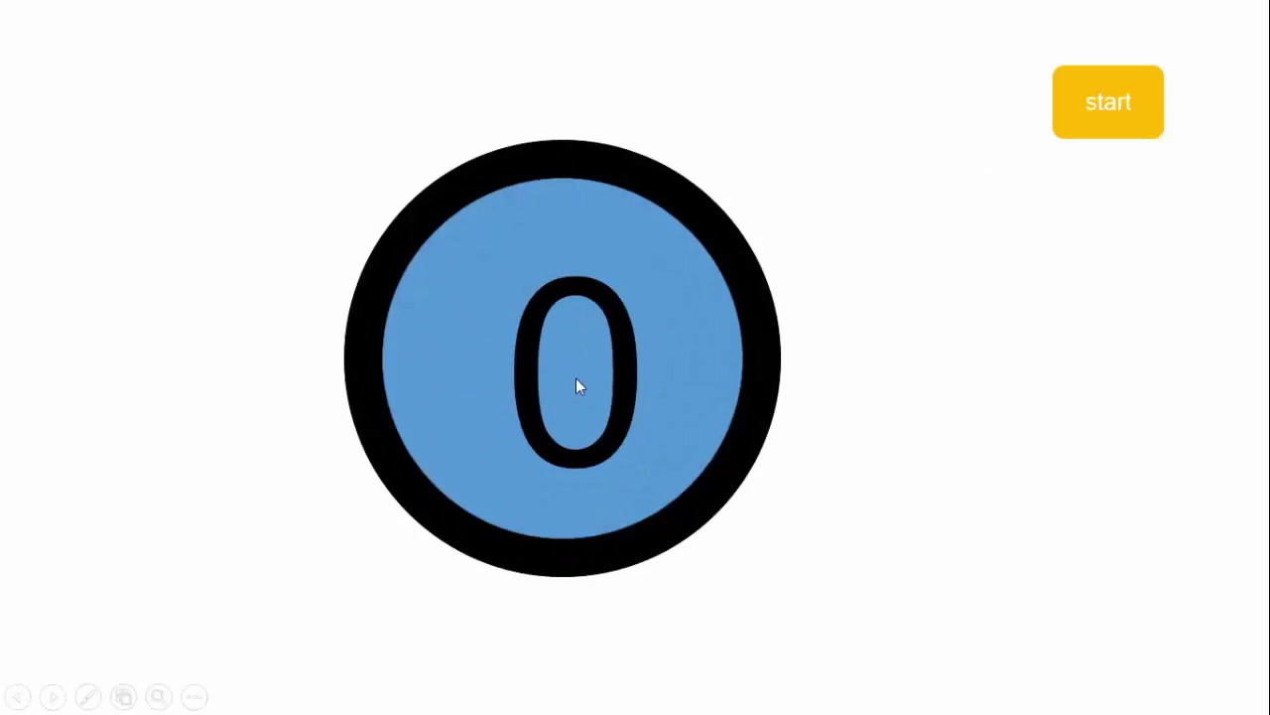
key("Escape")
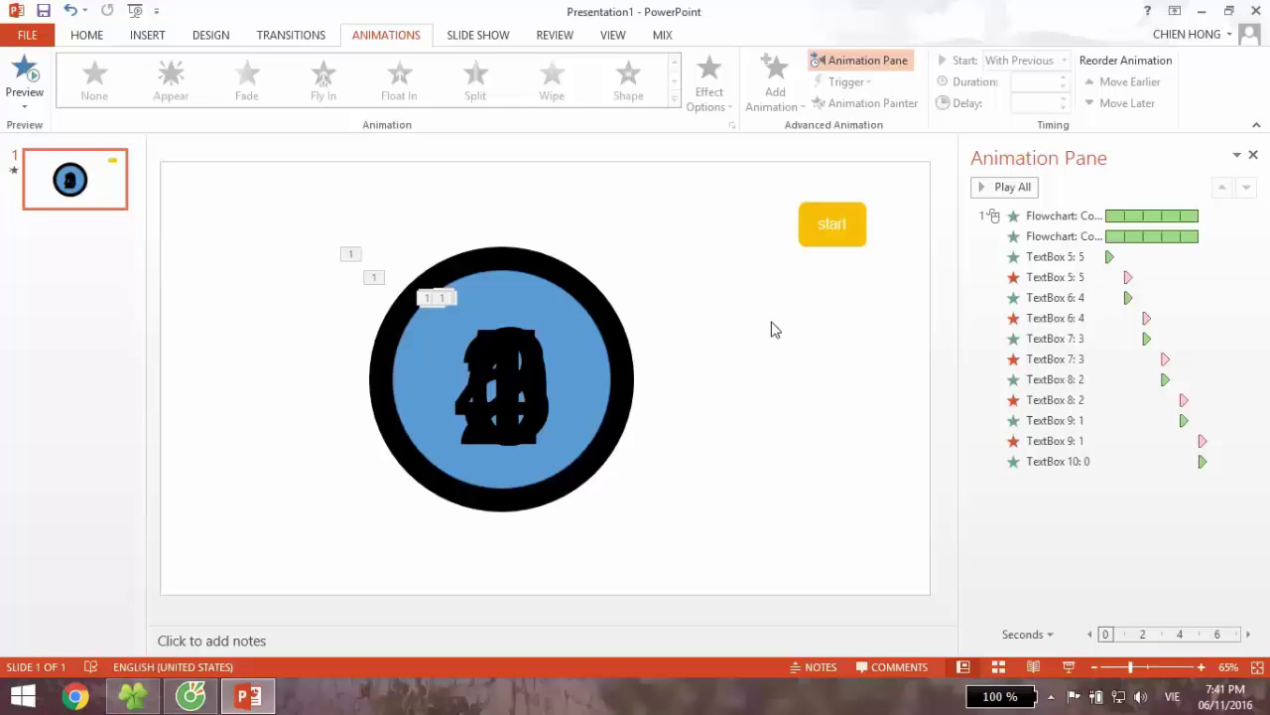
Step: Give the 5's Appear effect the Arrow sound and adjust its volume
left_click(1092, 256)
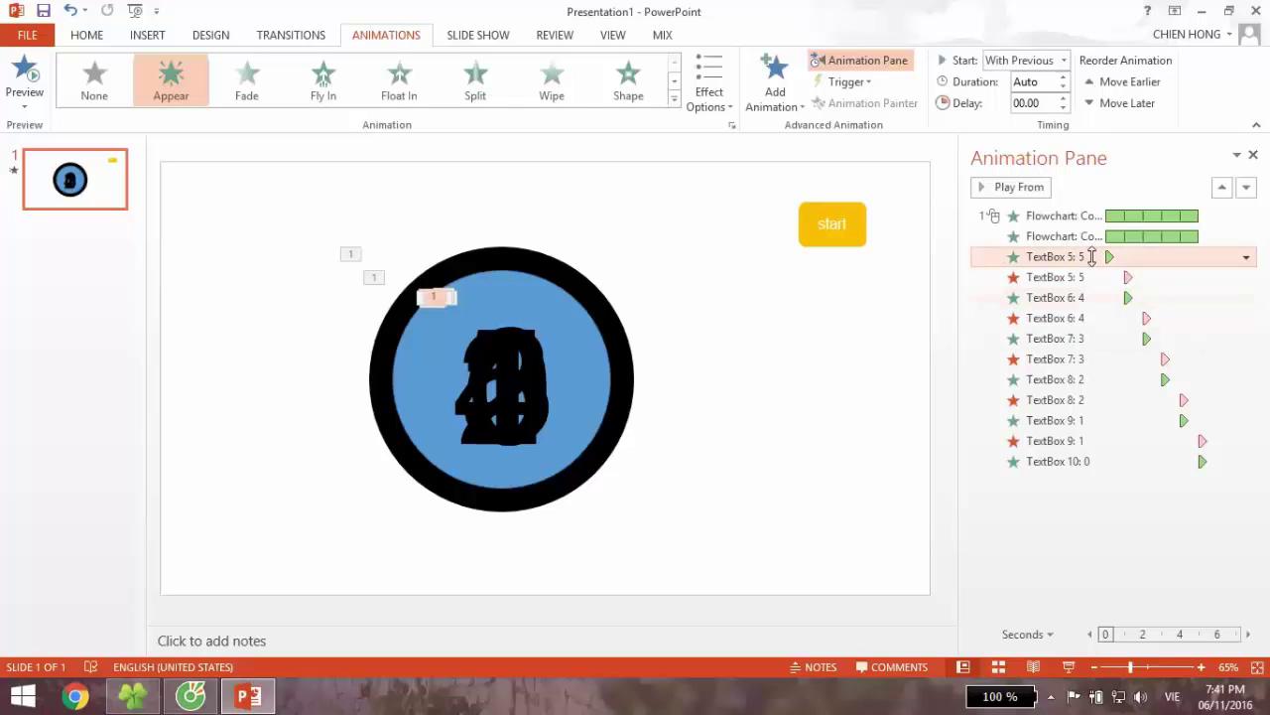
right_click(1064, 260)
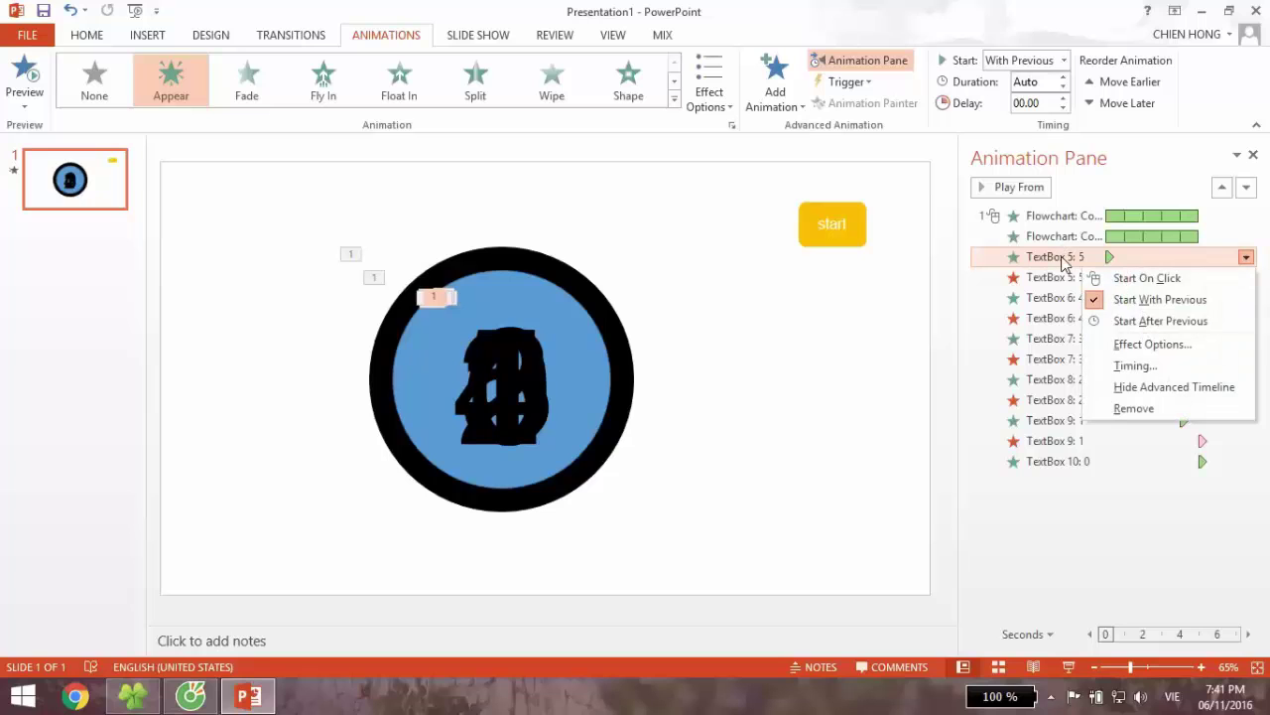
left_click(1131, 365)
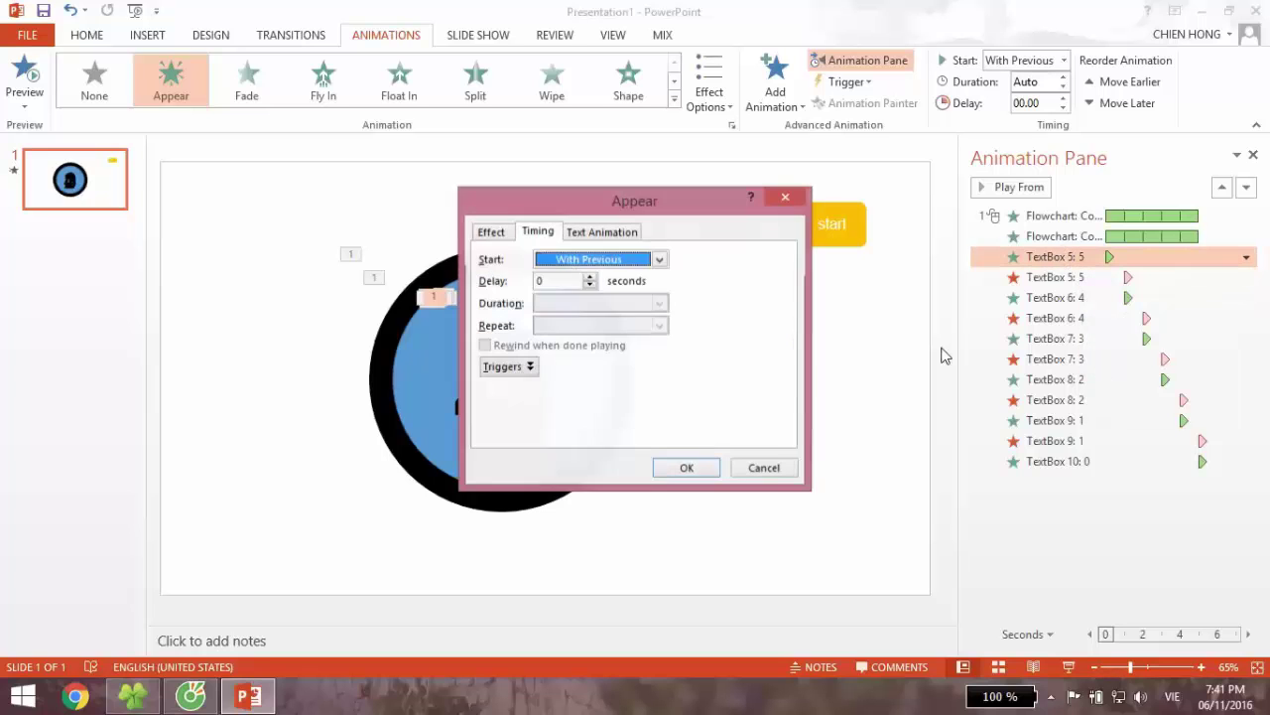
left_click(500, 236)
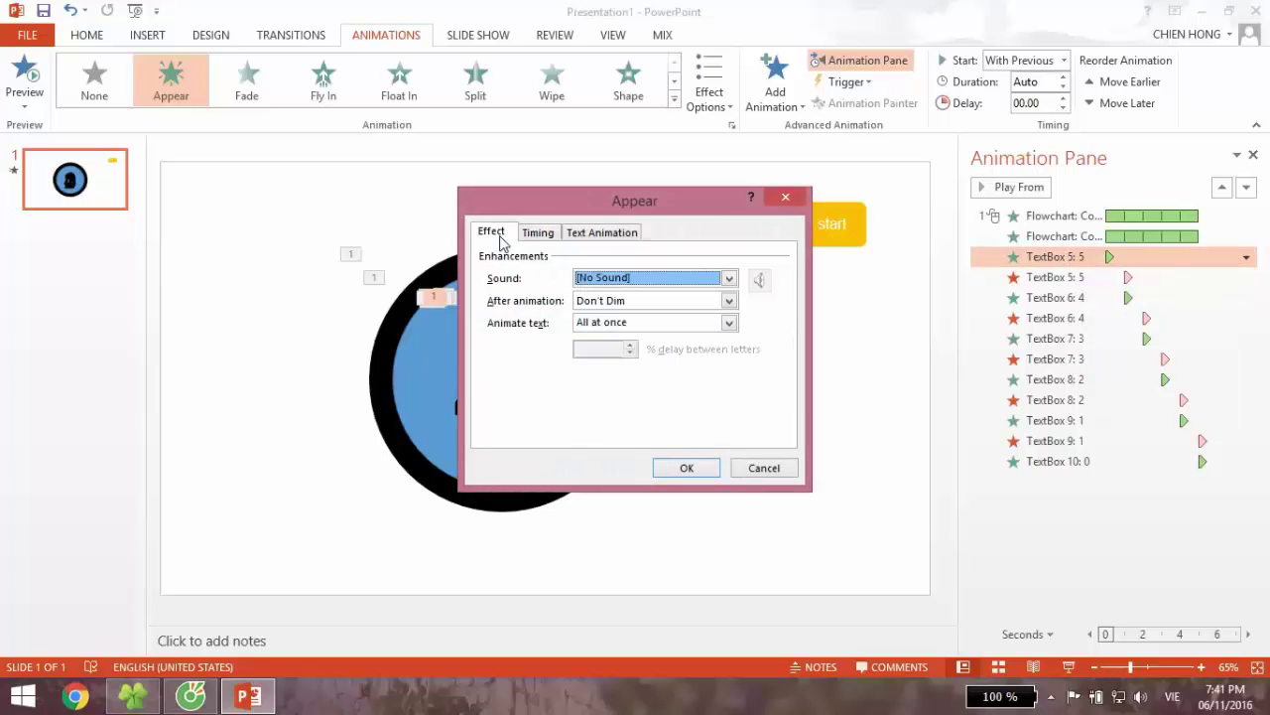
left_click(730, 279)
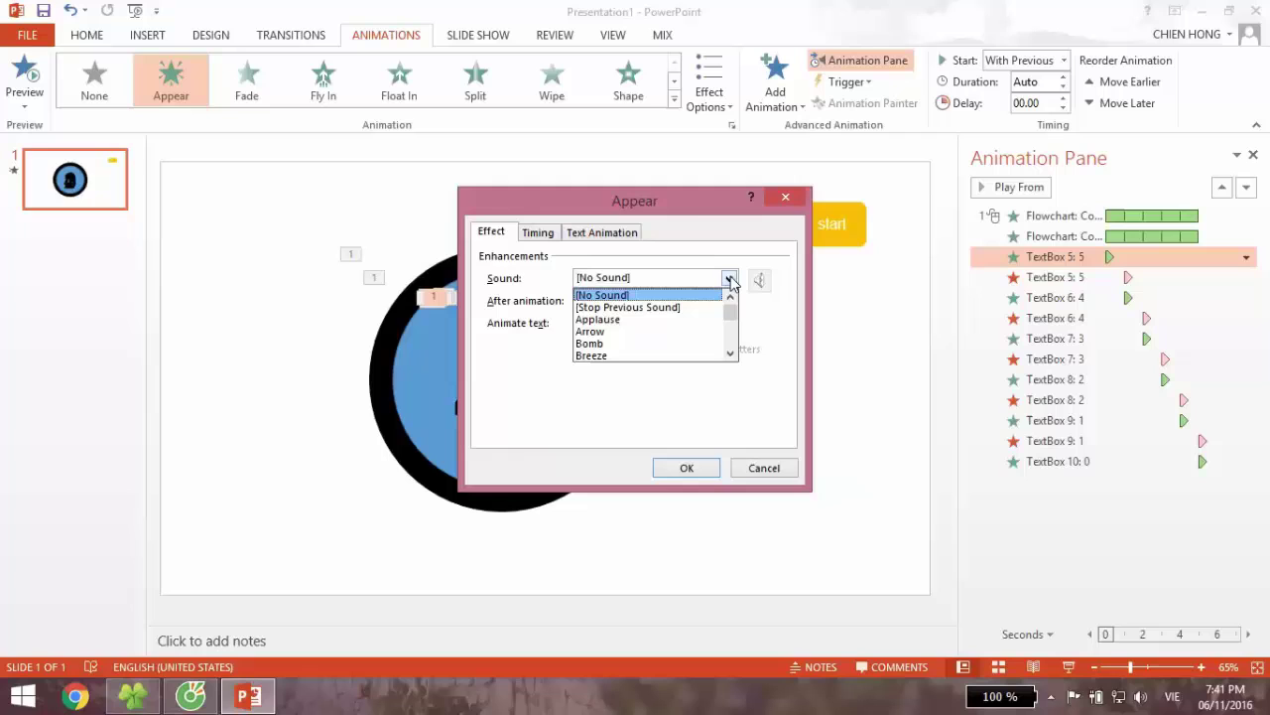
left_click(695, 332)
left_click(760, 279)
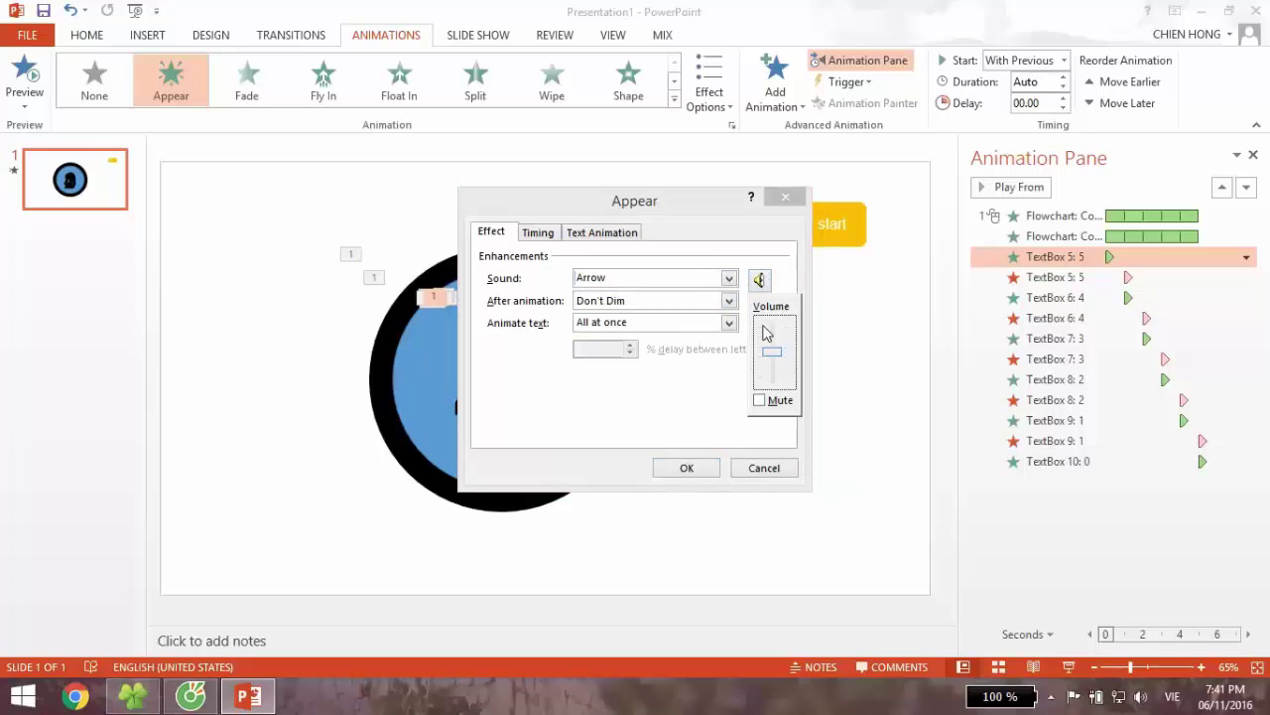
left_click(763, 403)
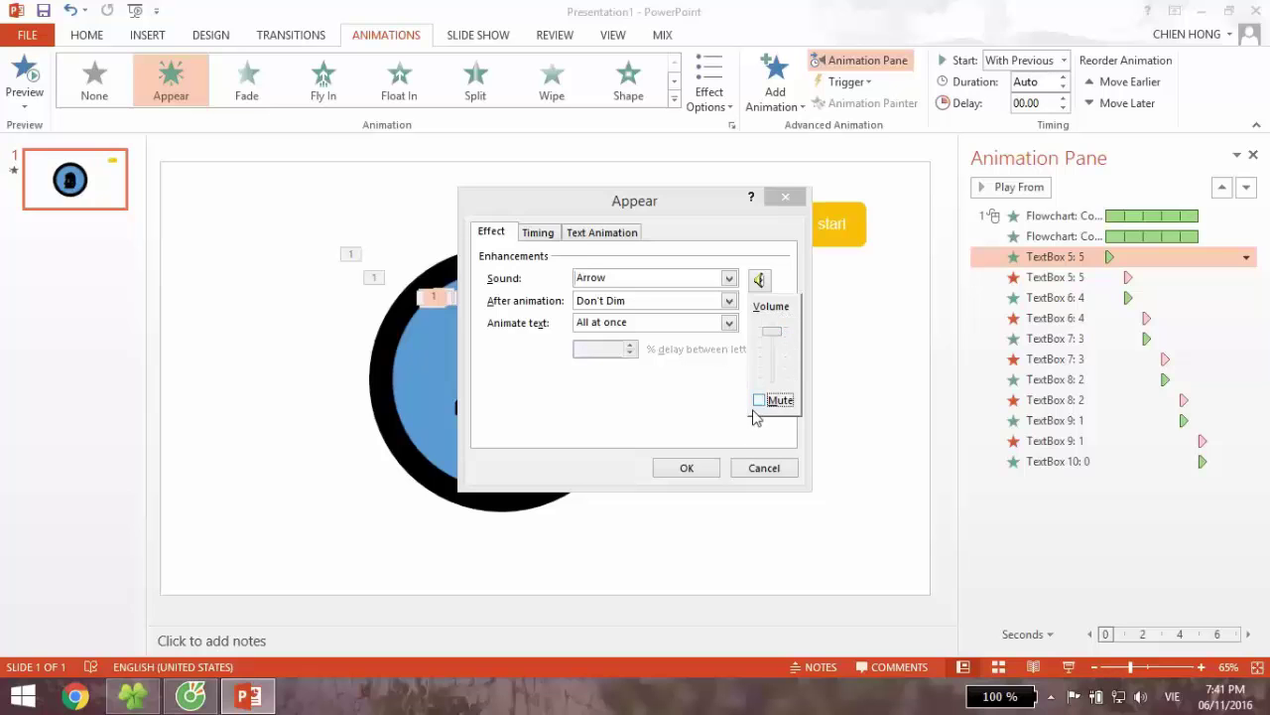
left_click(685, 468)
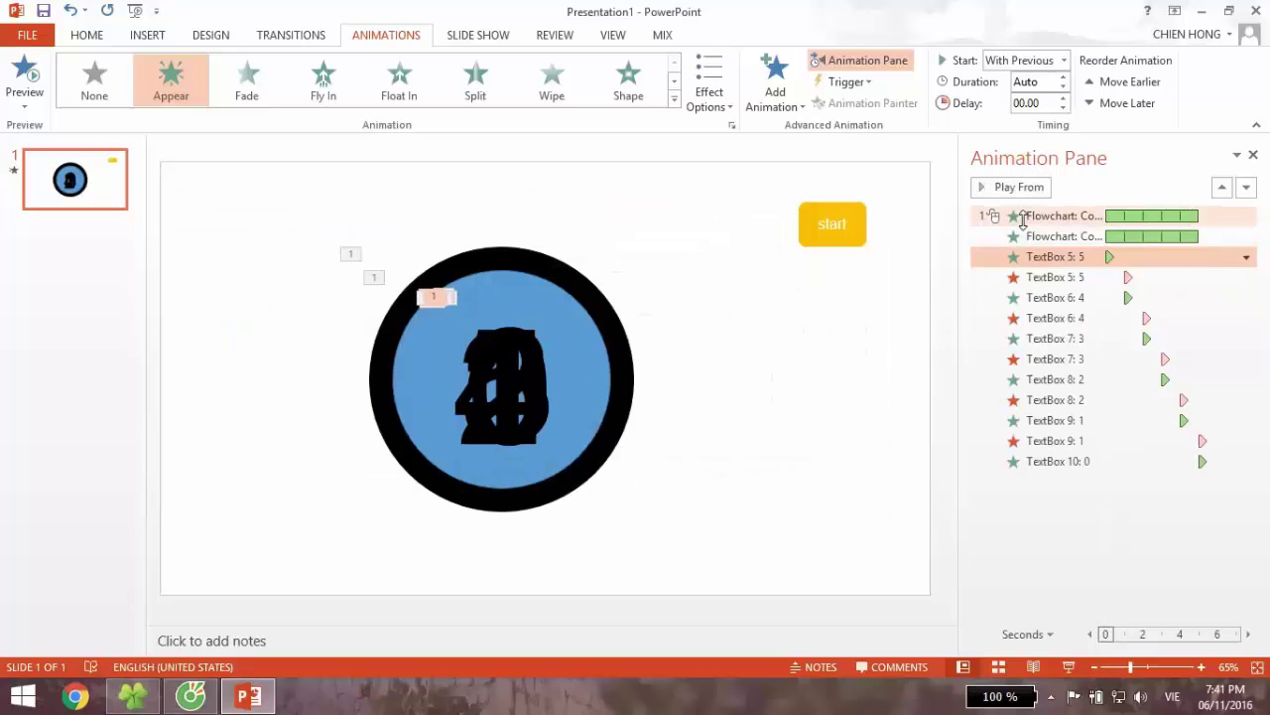
Step: Change the 5's Appear sound from Arrow to Bomb
right_click(1084, 264)
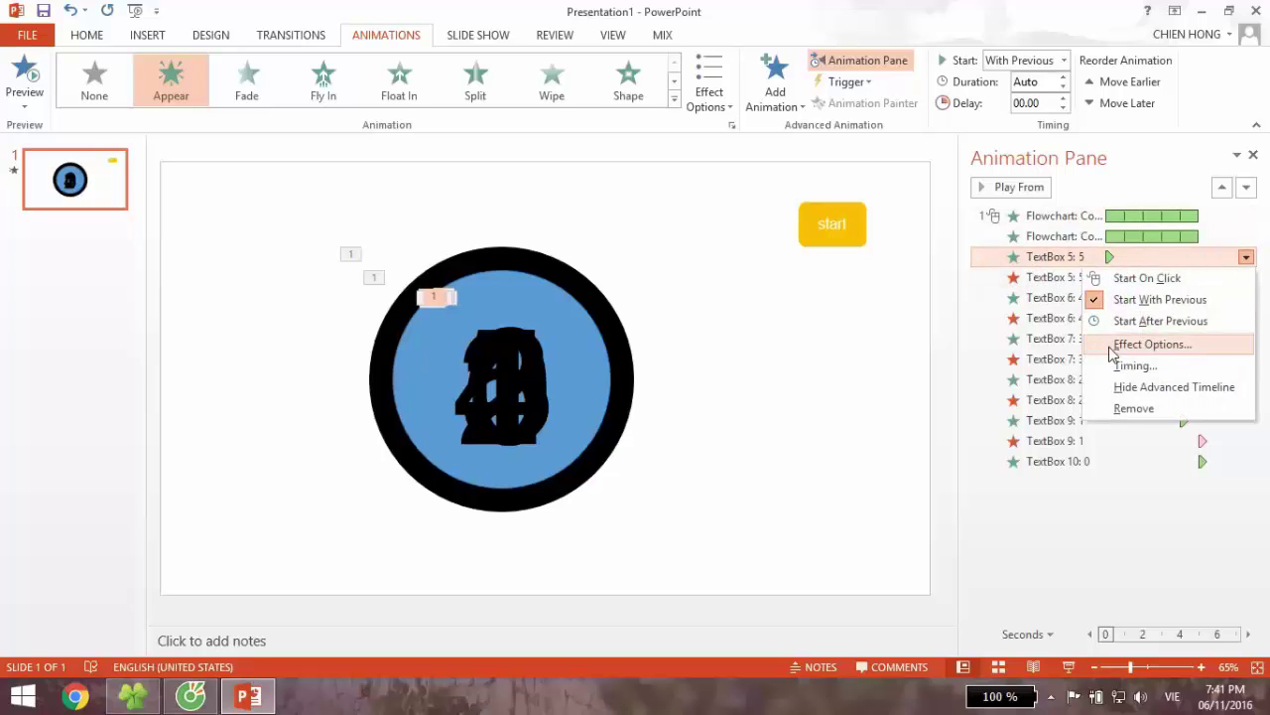
left_click(1135, 365)
left_click(493, 232)
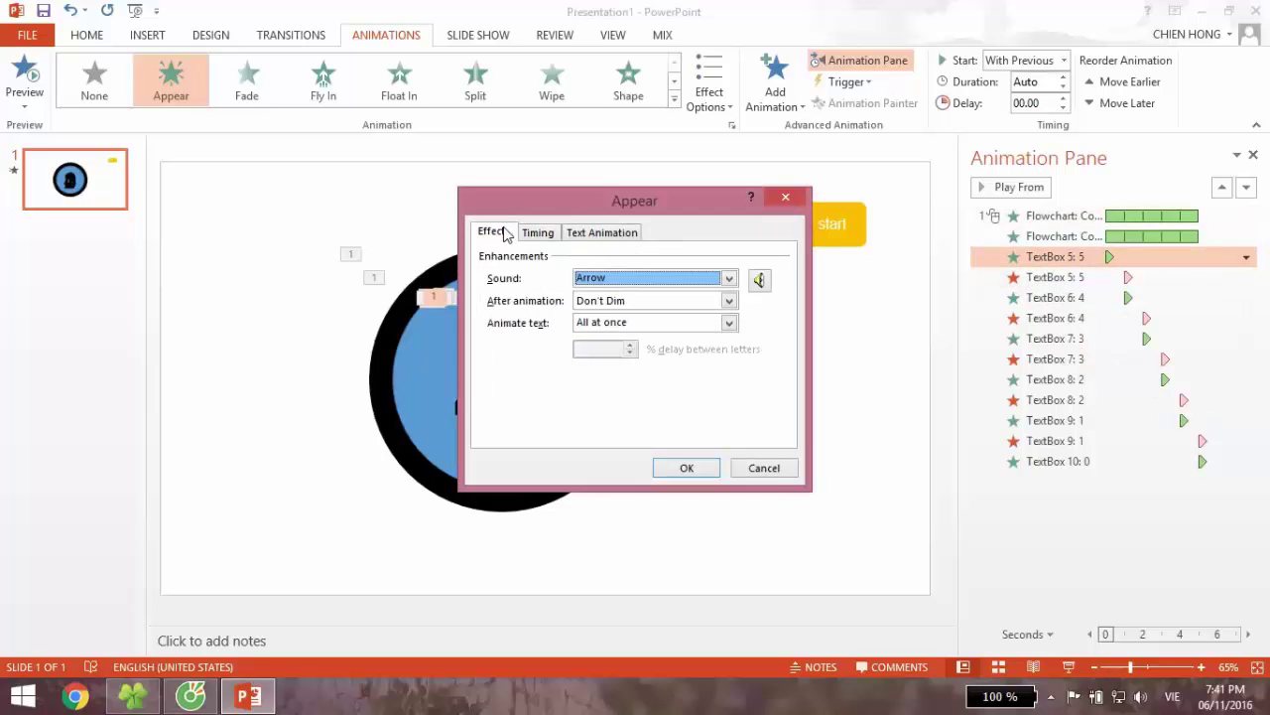
left_click(729, 278)
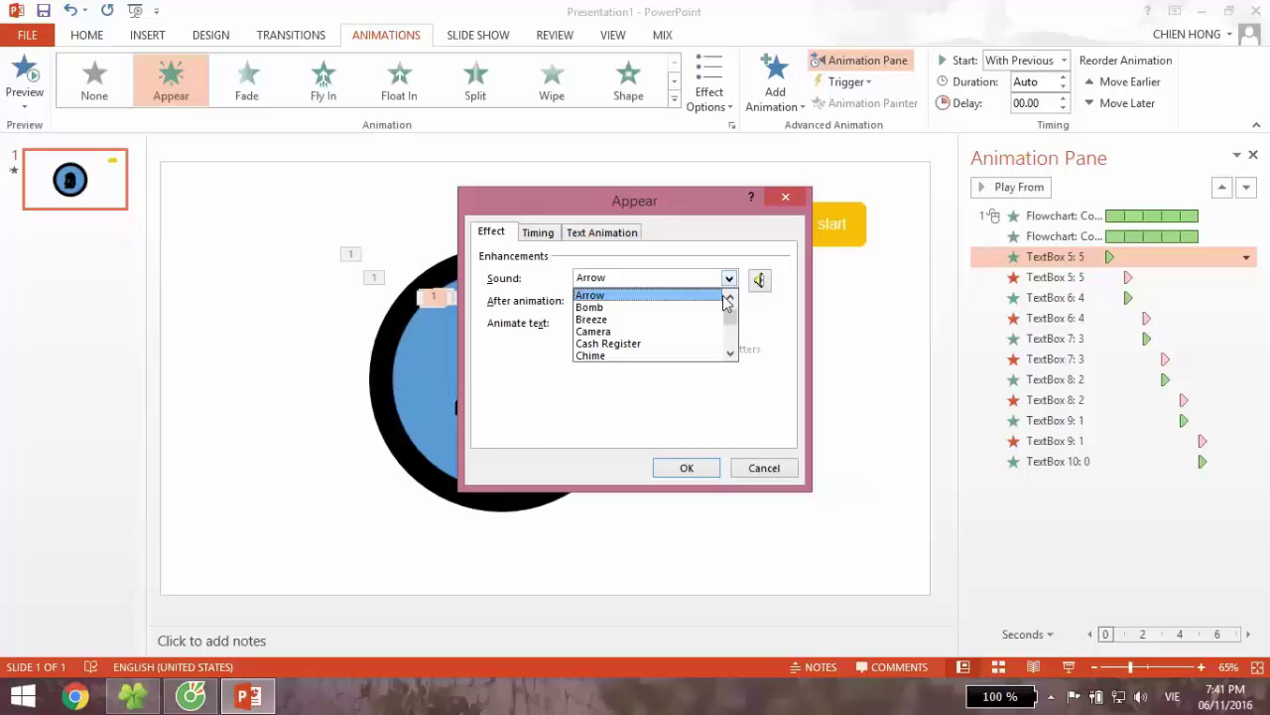
left_click(728, 301)
left_click(713, 463)
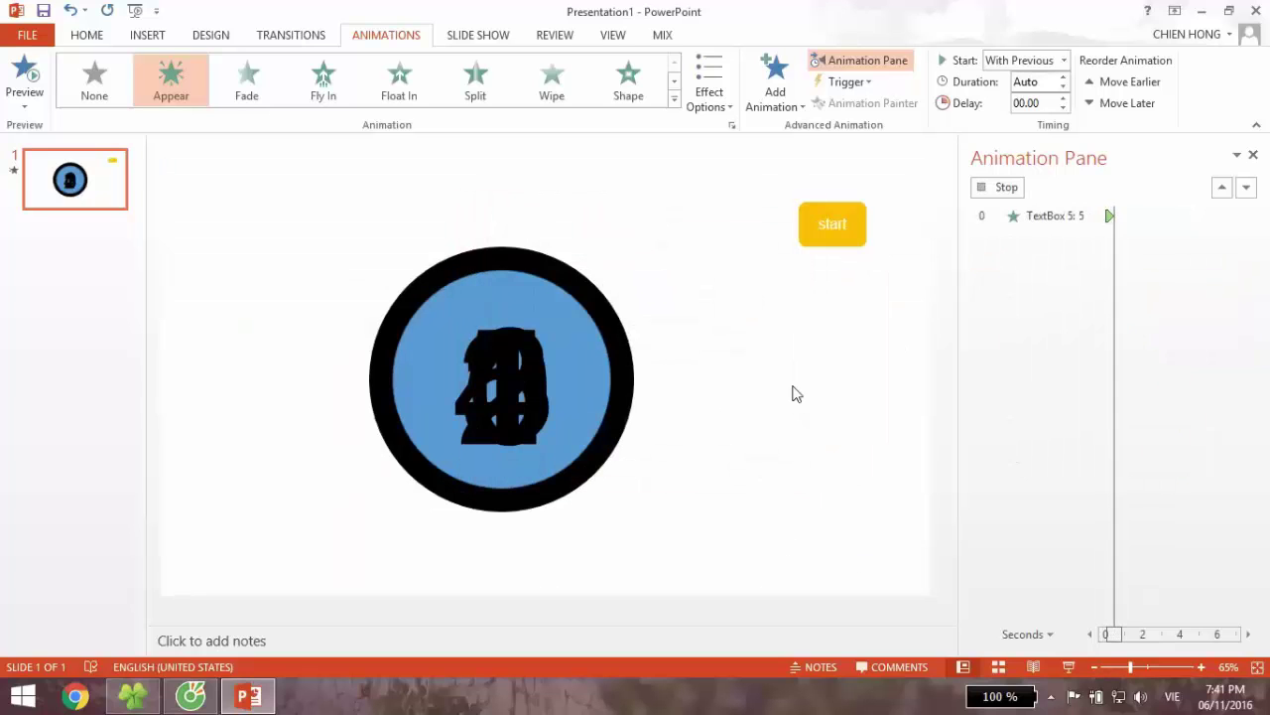
left_click(1055, 298)
Step: Give the digit 4 Appear animation the Bomb sound
left_click(1247, 298)
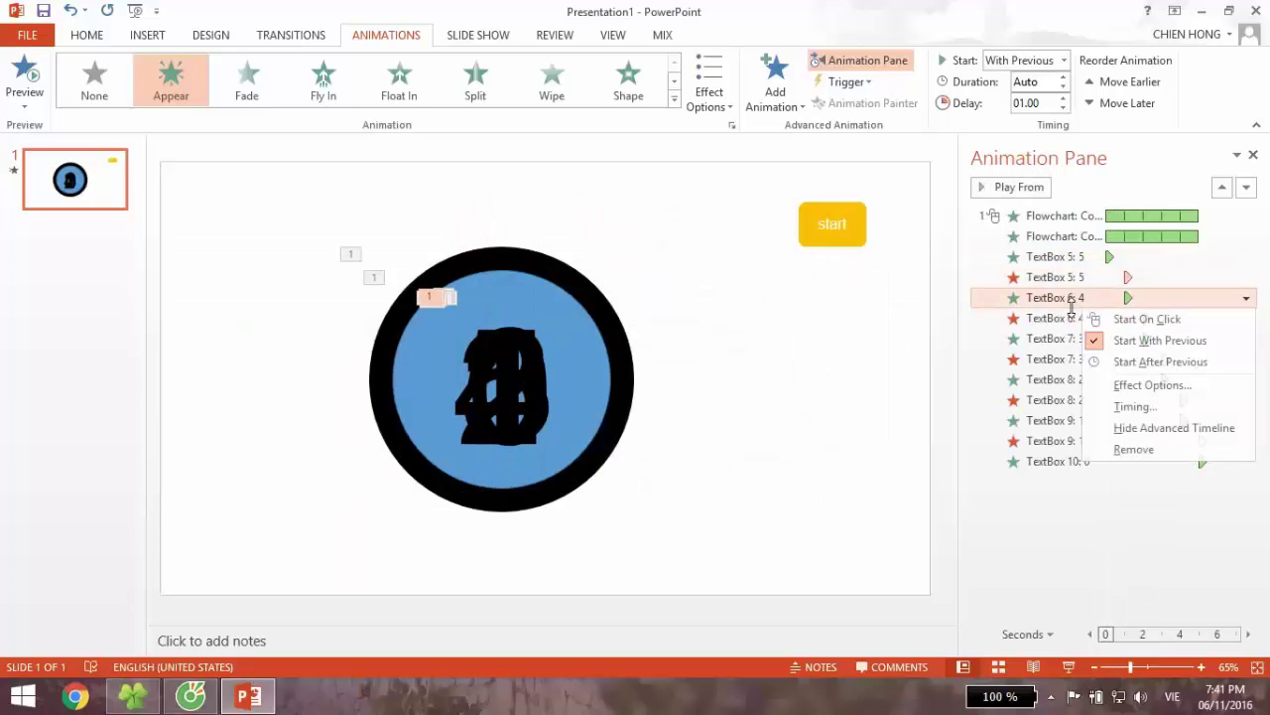
left_click(1102, 385)
left_click(626, 280)
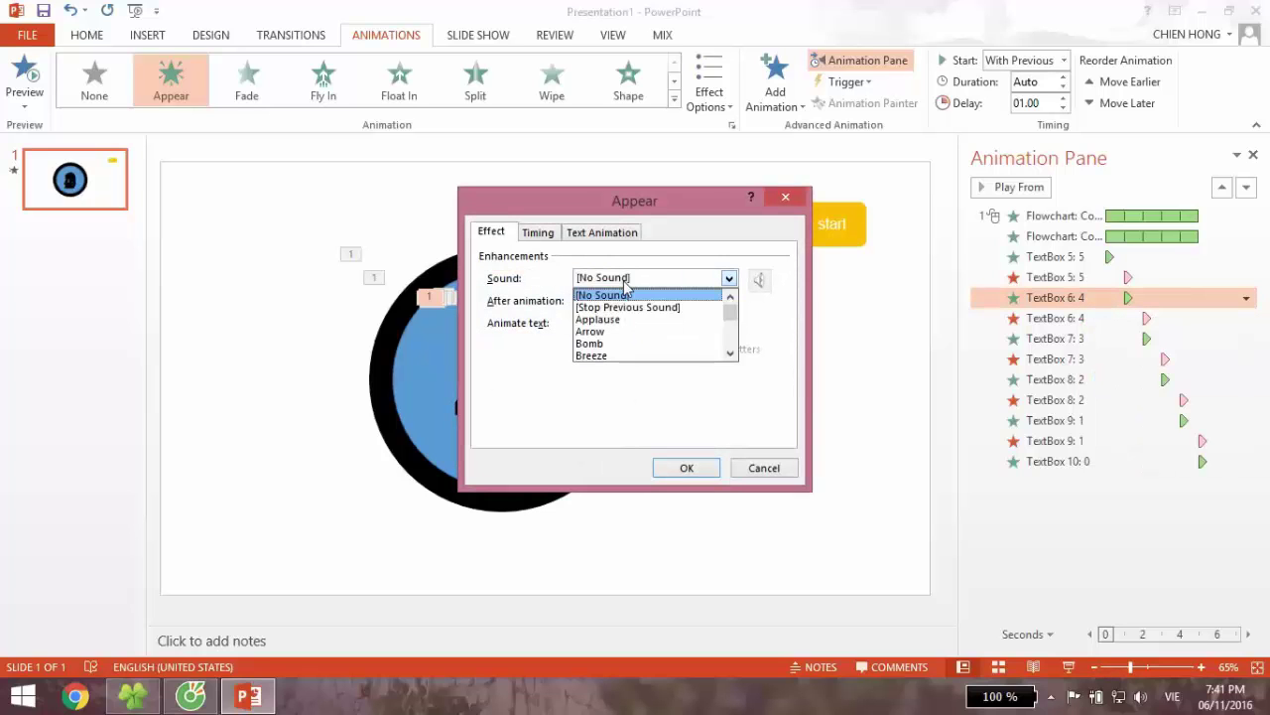
left_click(629, 343)
left_click(698, 468)
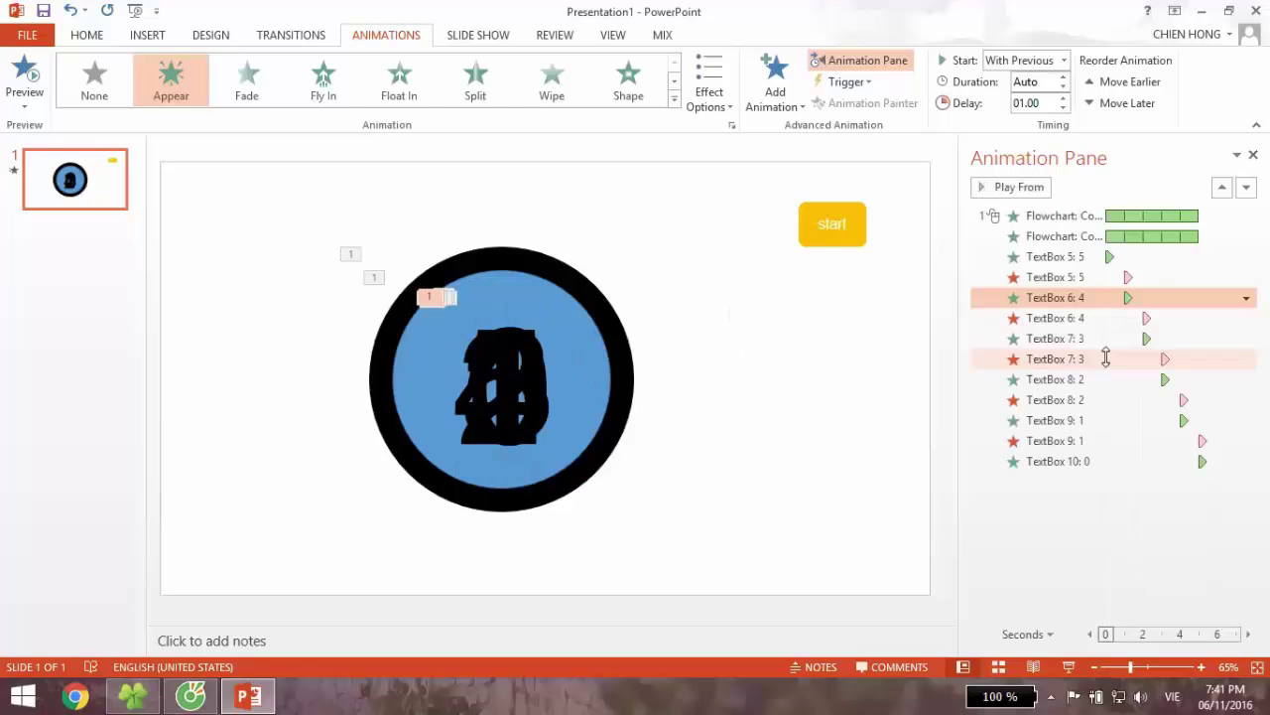
Step: Give the digit 3 Appear animation the Bomb sound as well
left_click(1113, 338)
right_click(1113, 338)
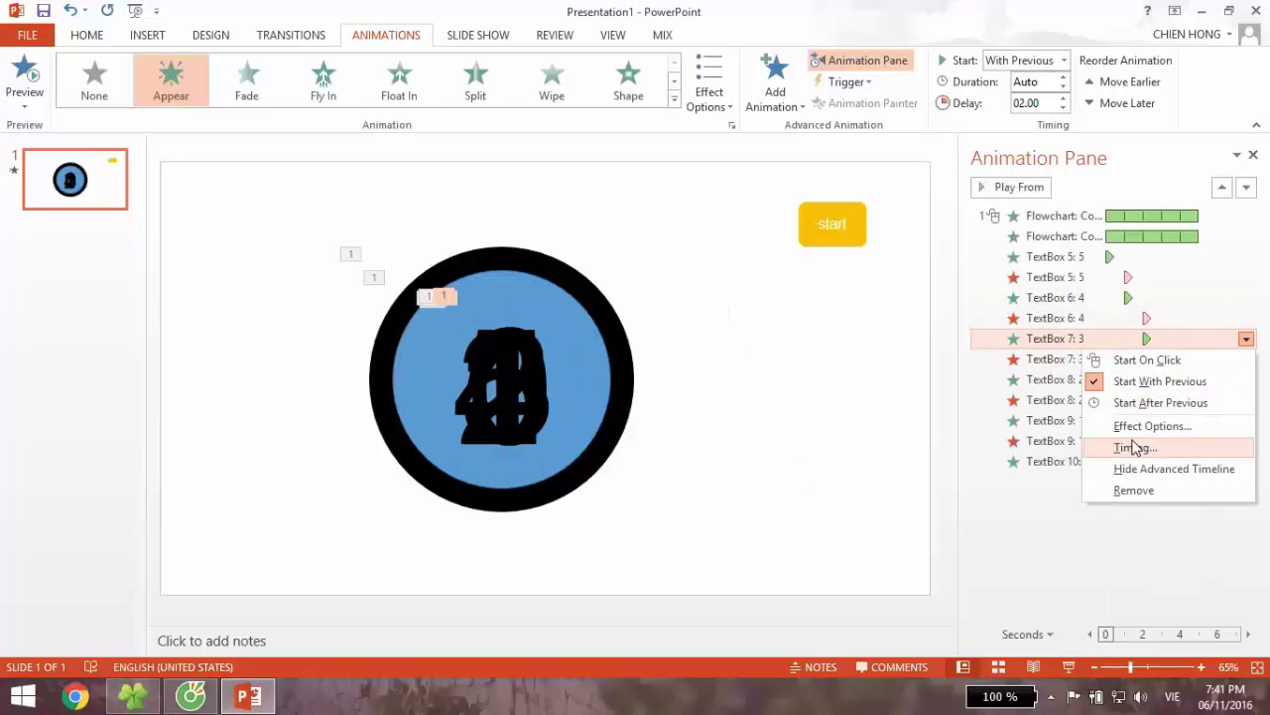
left_click(1132, 426)
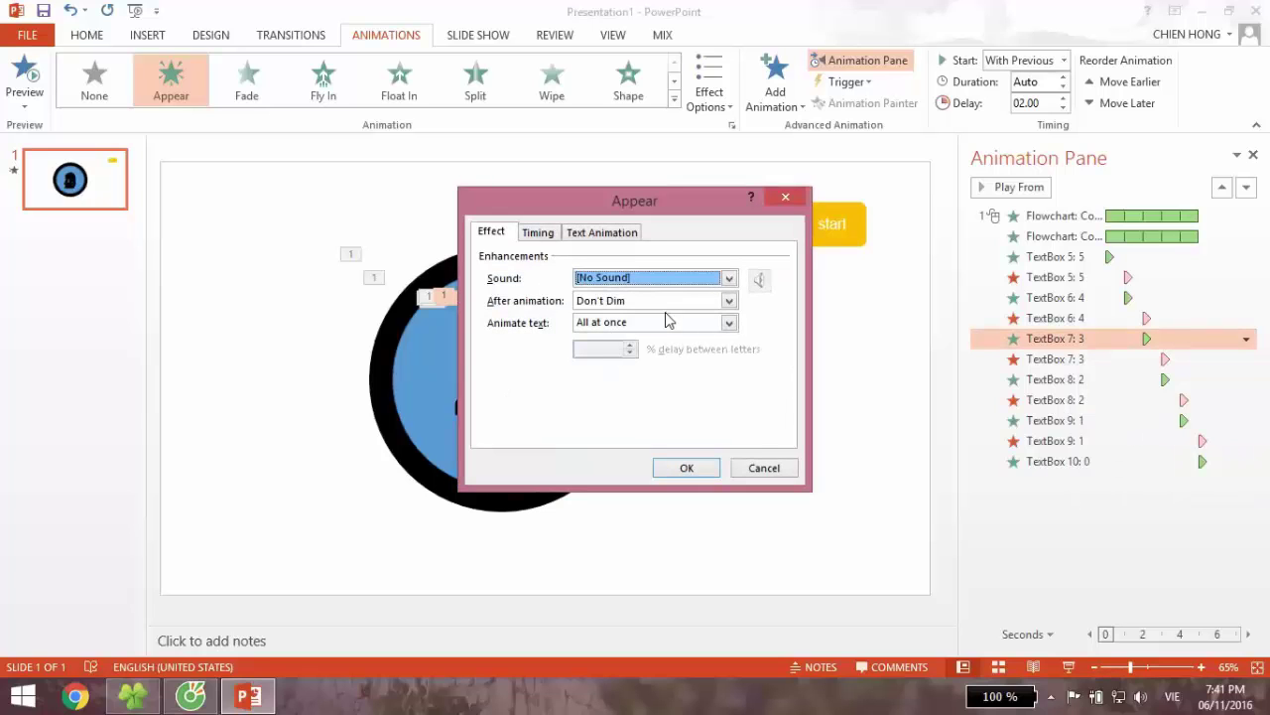
left_click(730, 278)
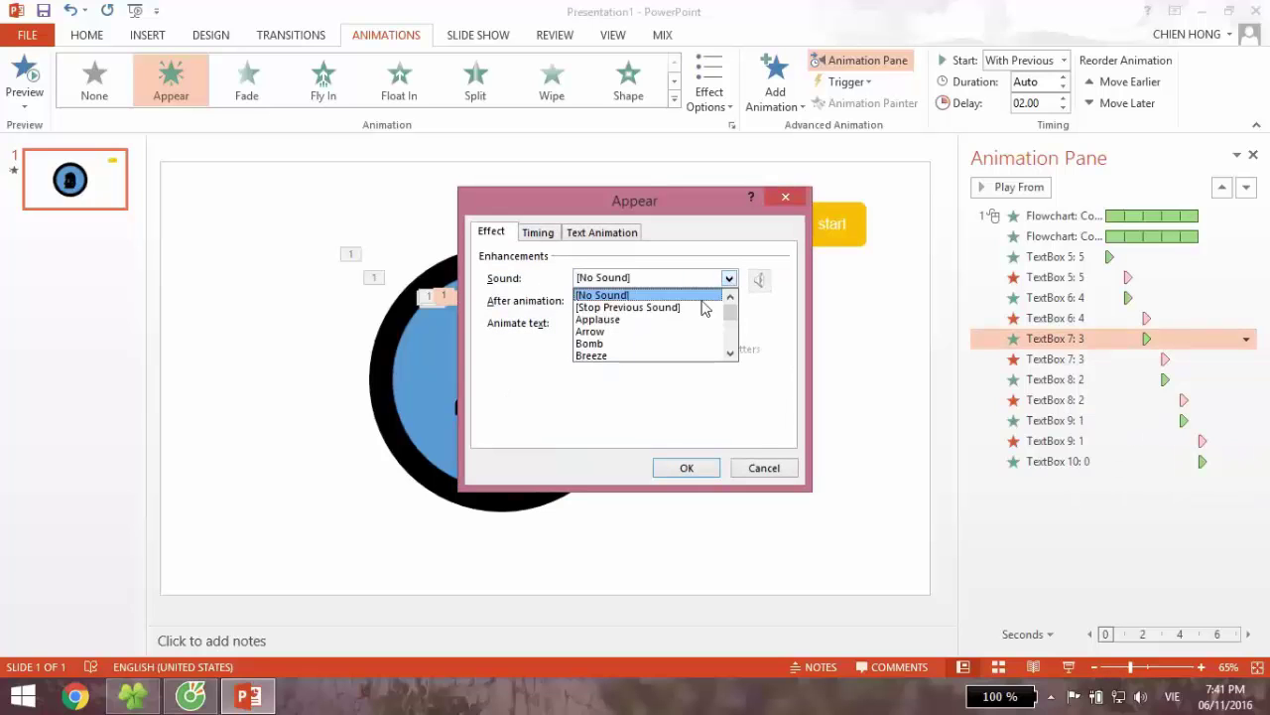
left_click(668, 344)
left_click(689, 468)
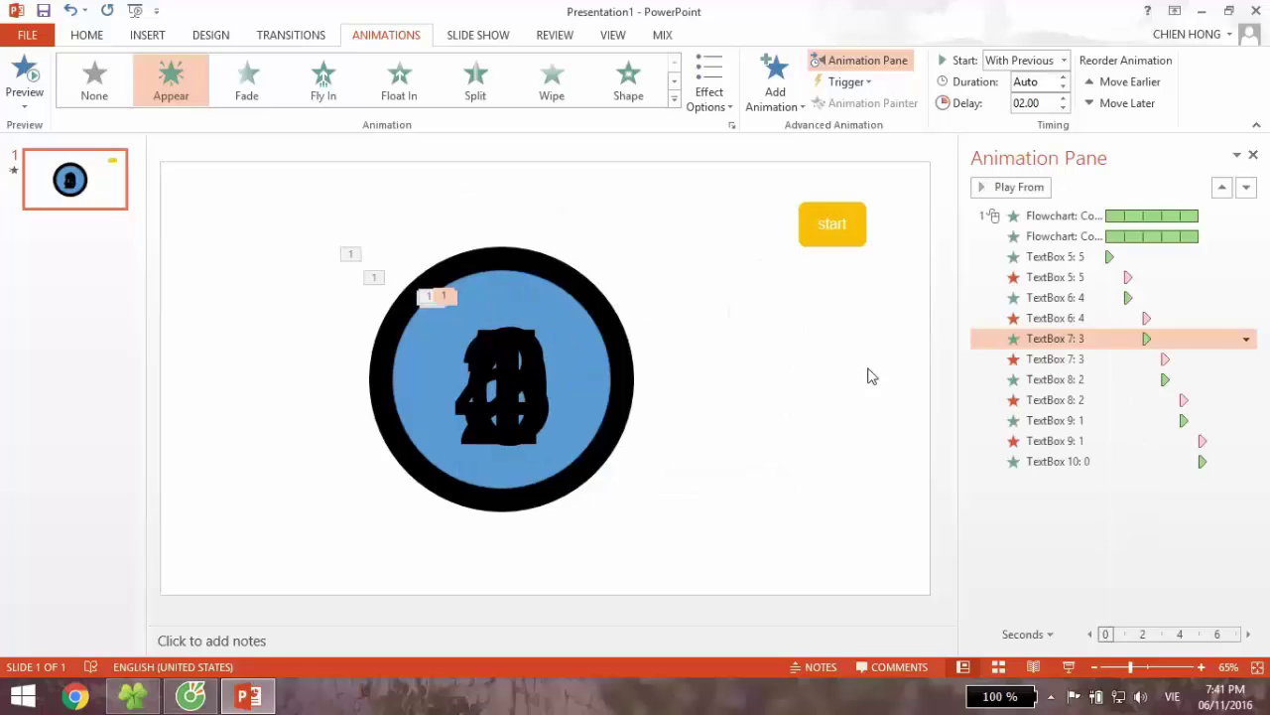
left_click(1143, 380)
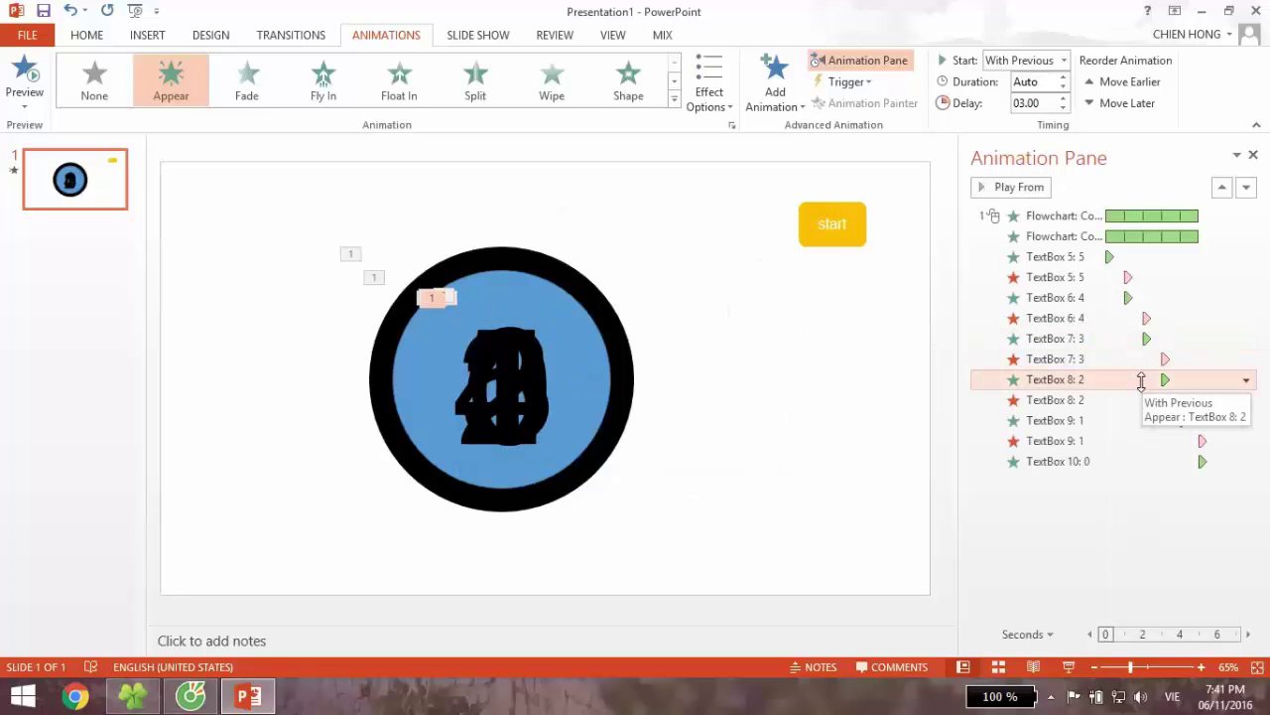
Step: Set the digit 2 Appear animation's sound to Bomb
double_click(1135, 380)
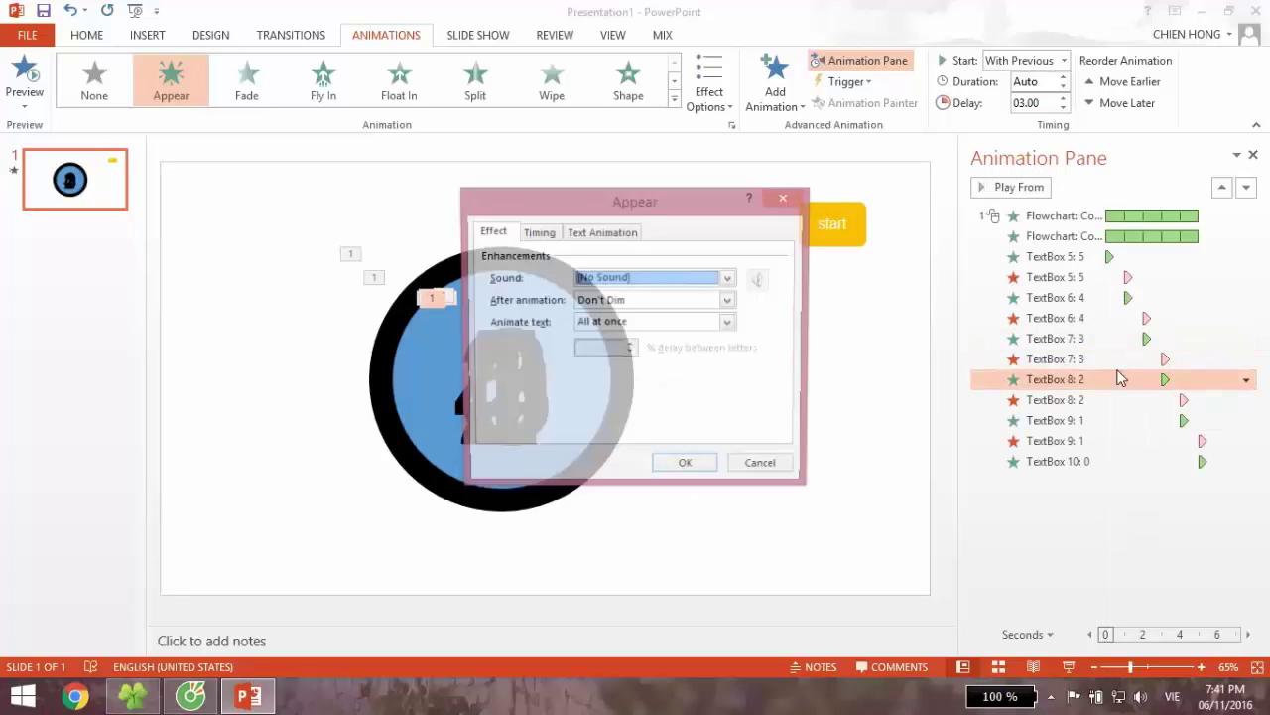
left_click(781, 199)
right_click(1126, 378)
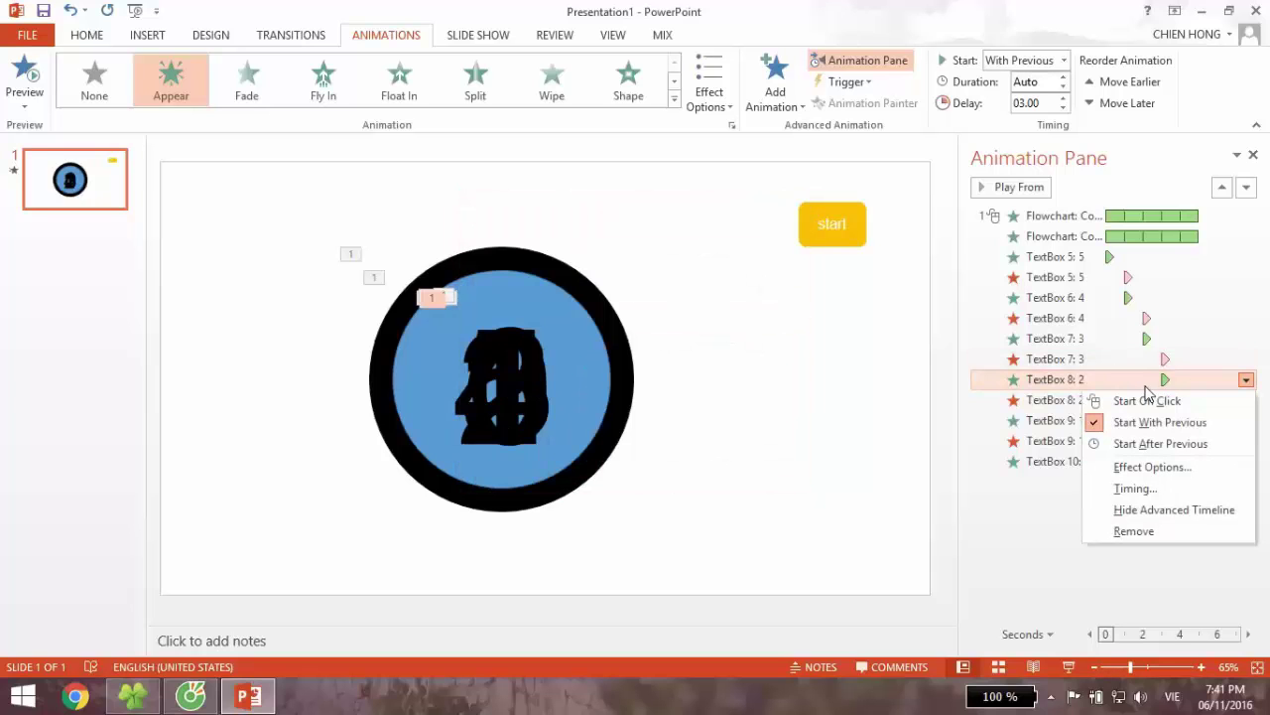
left_click(1126, 378)
double_click(1125, 378)
left_click(636, 278)
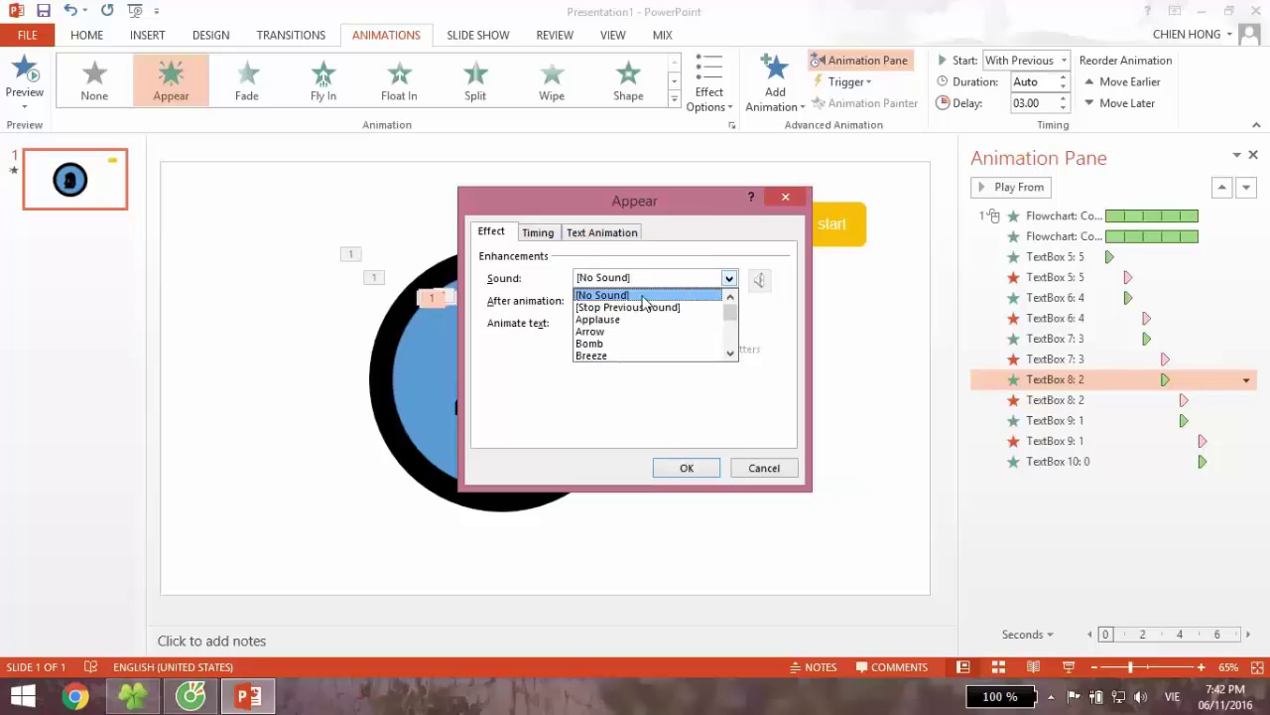
left_click(635, 344)
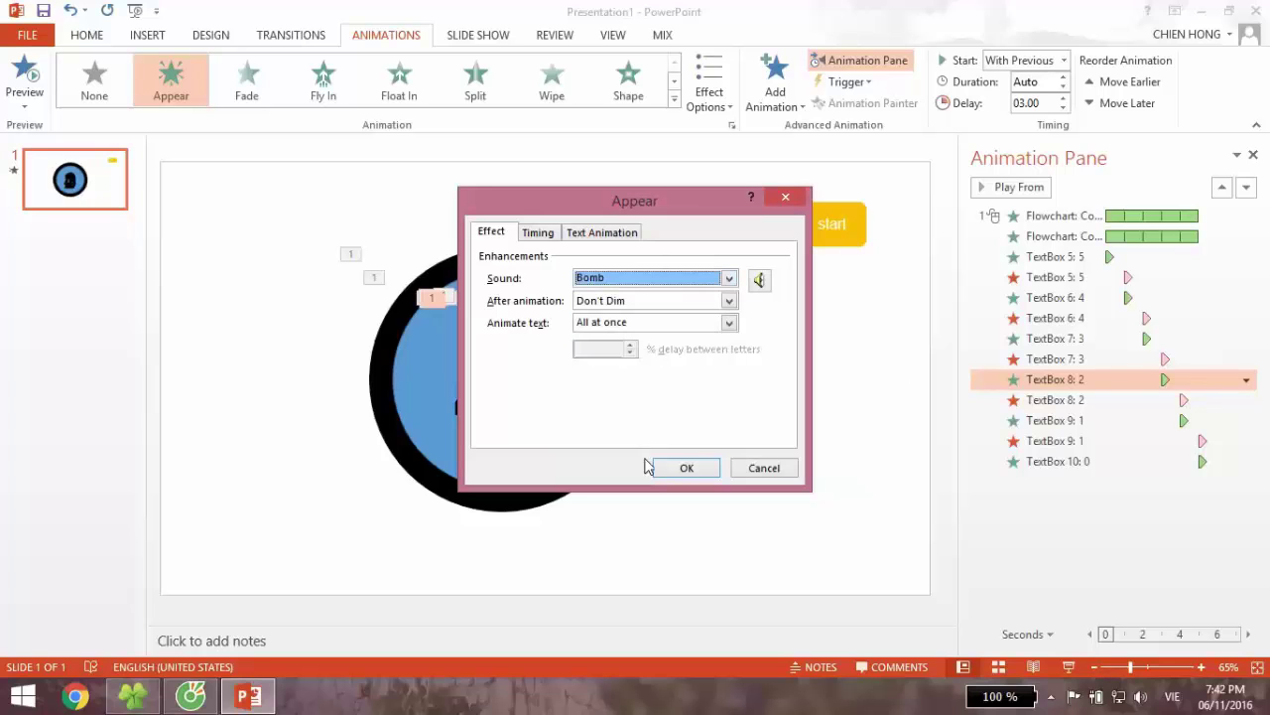
left_click(702, 466)
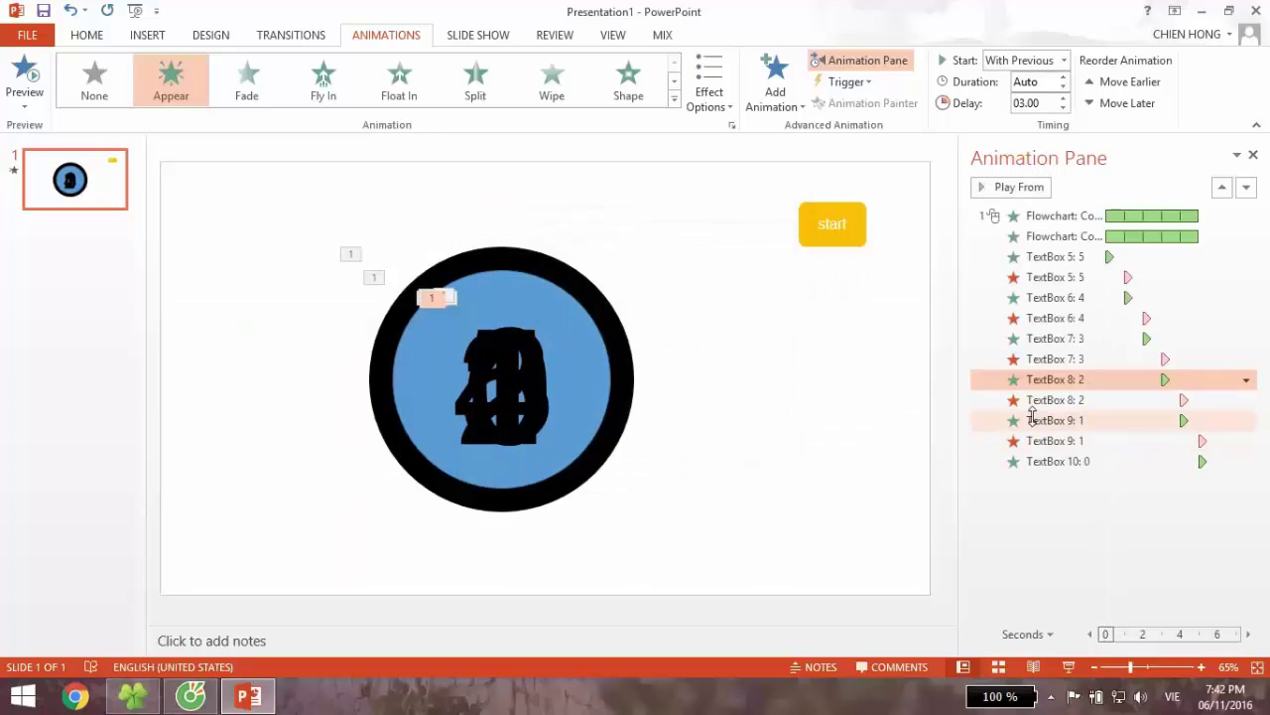
Step: Set the digit 1 Appear animation's sound to Bomb
left_click(1035, 422)
double_click(1035, 422)
left_click(605, 280)
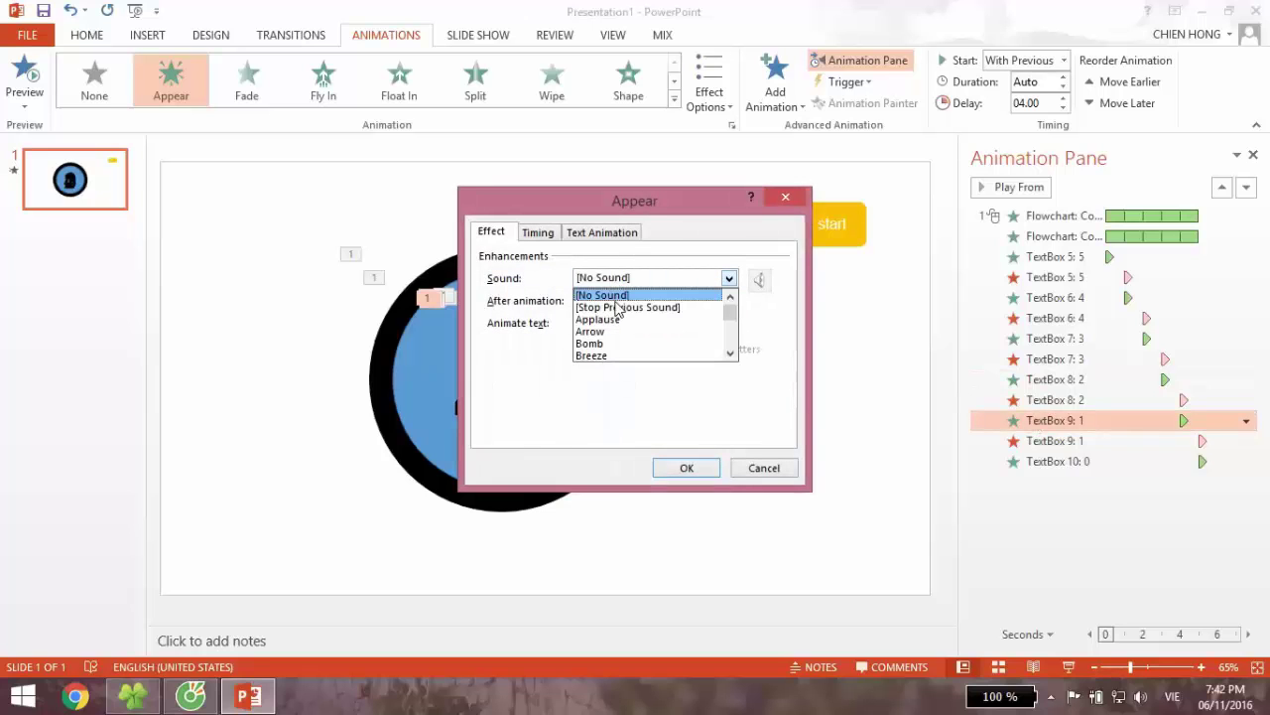
left_click(612, 343)
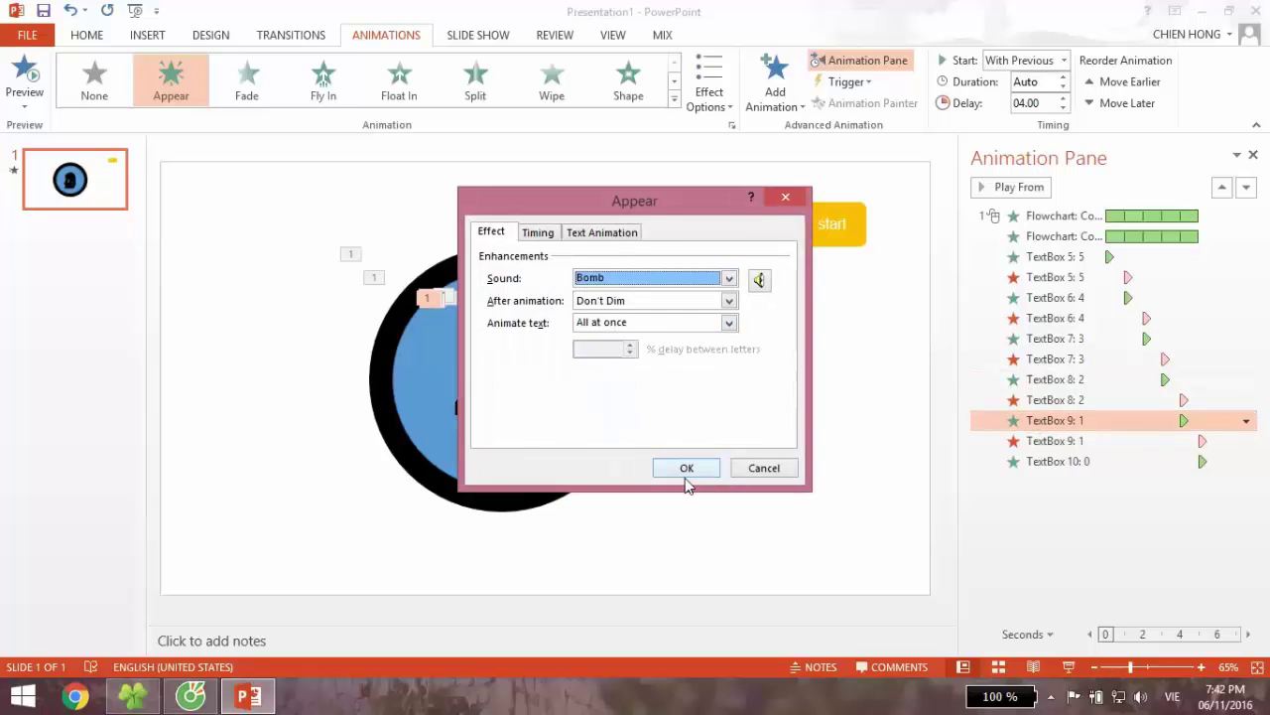
left_click(686, 469)
Step: Set the digit 0 Appear animation's sound to Bomb
double_click(1047, 460)
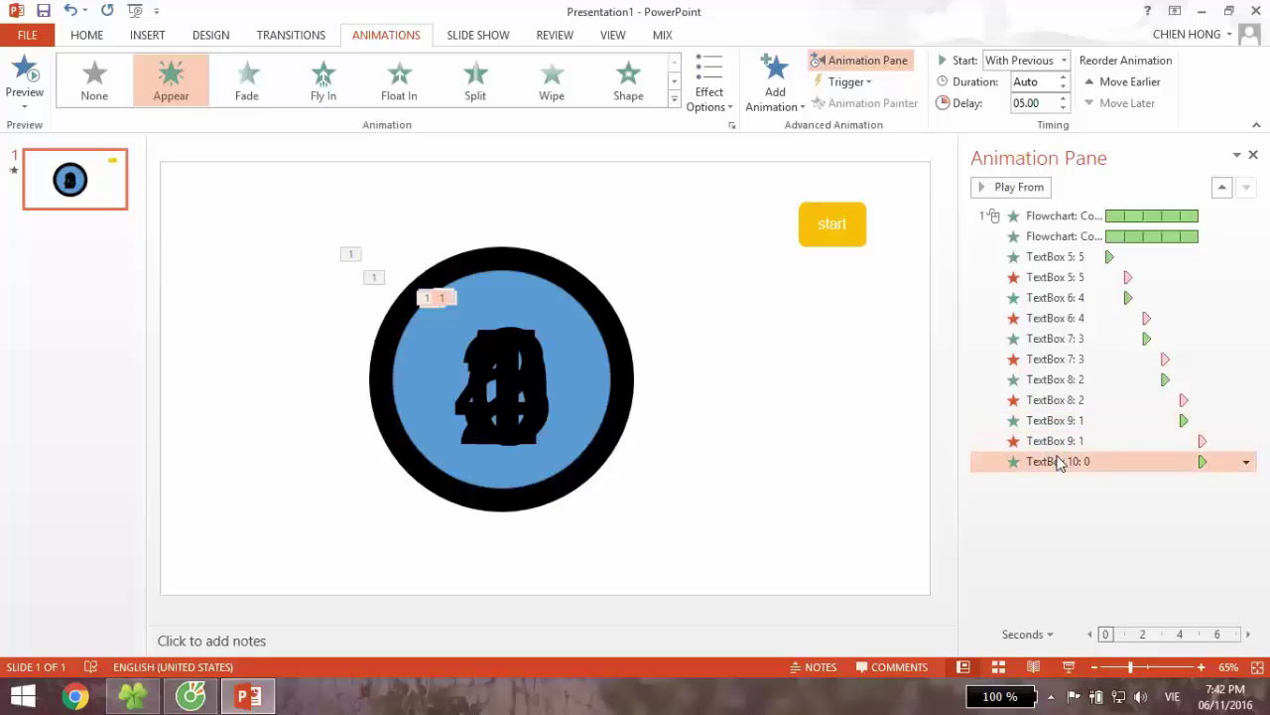
left_click(625, 278)
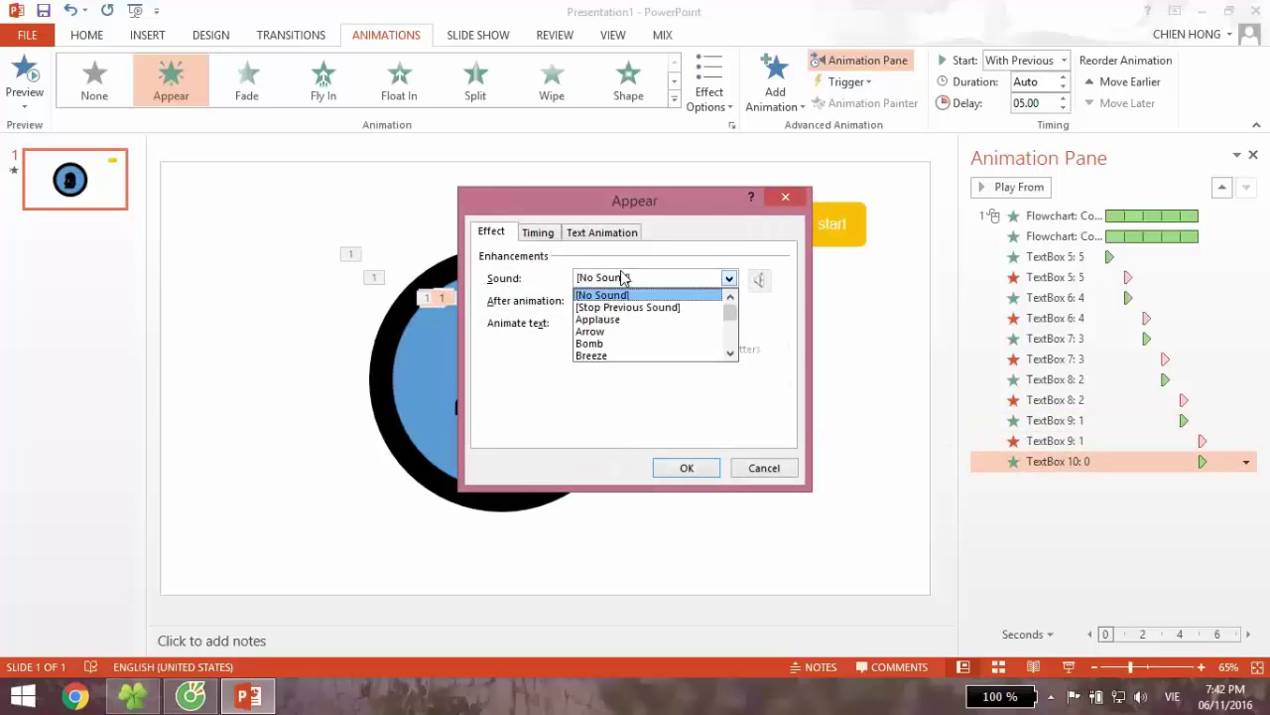
left_click(609, 343)
left_click(685, 469)
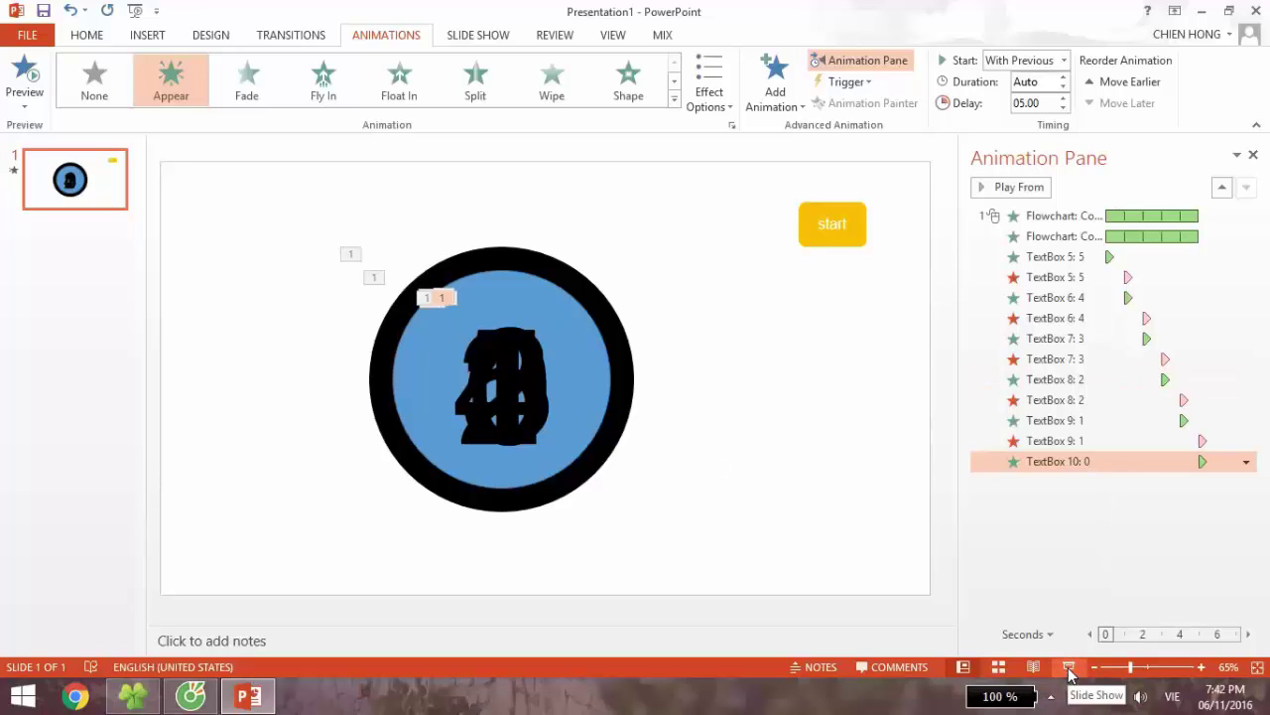
Step: Run the slide show from this slide, trigger the countdown via the start button, then exit
left_click(474, 35)
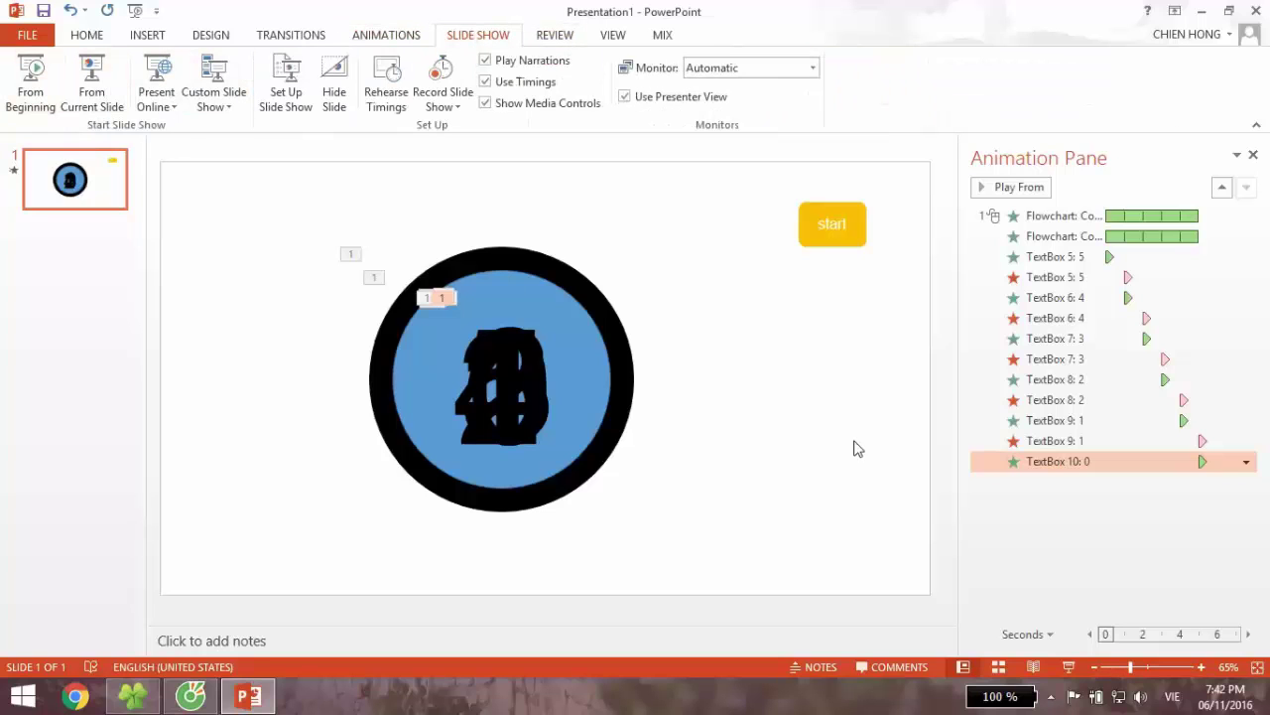
key("F5")
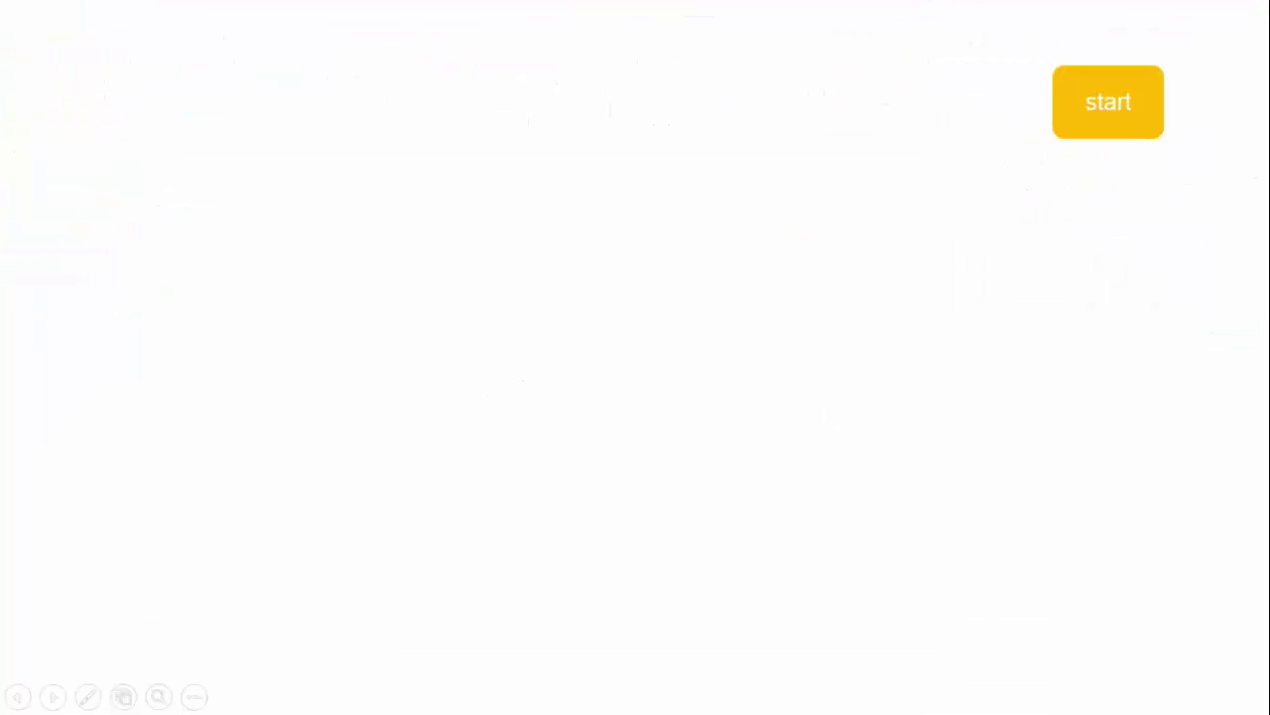
left_click(1117, 114)
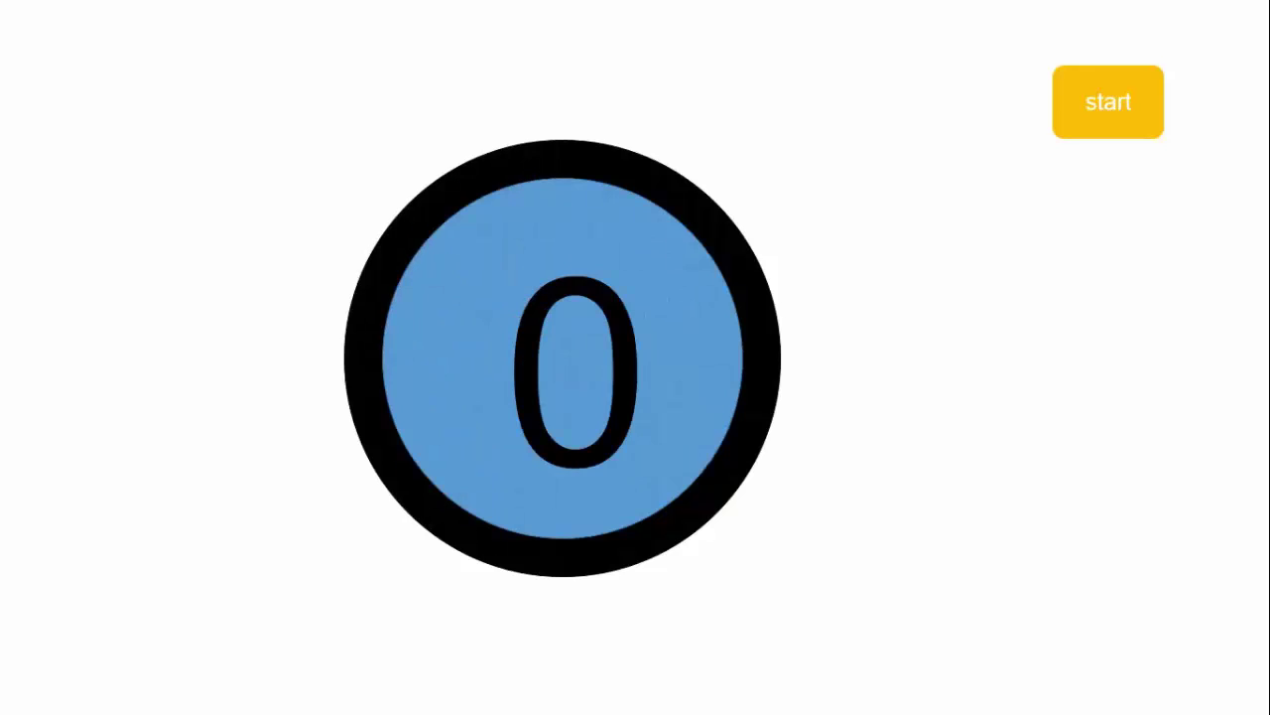
key("Escape")
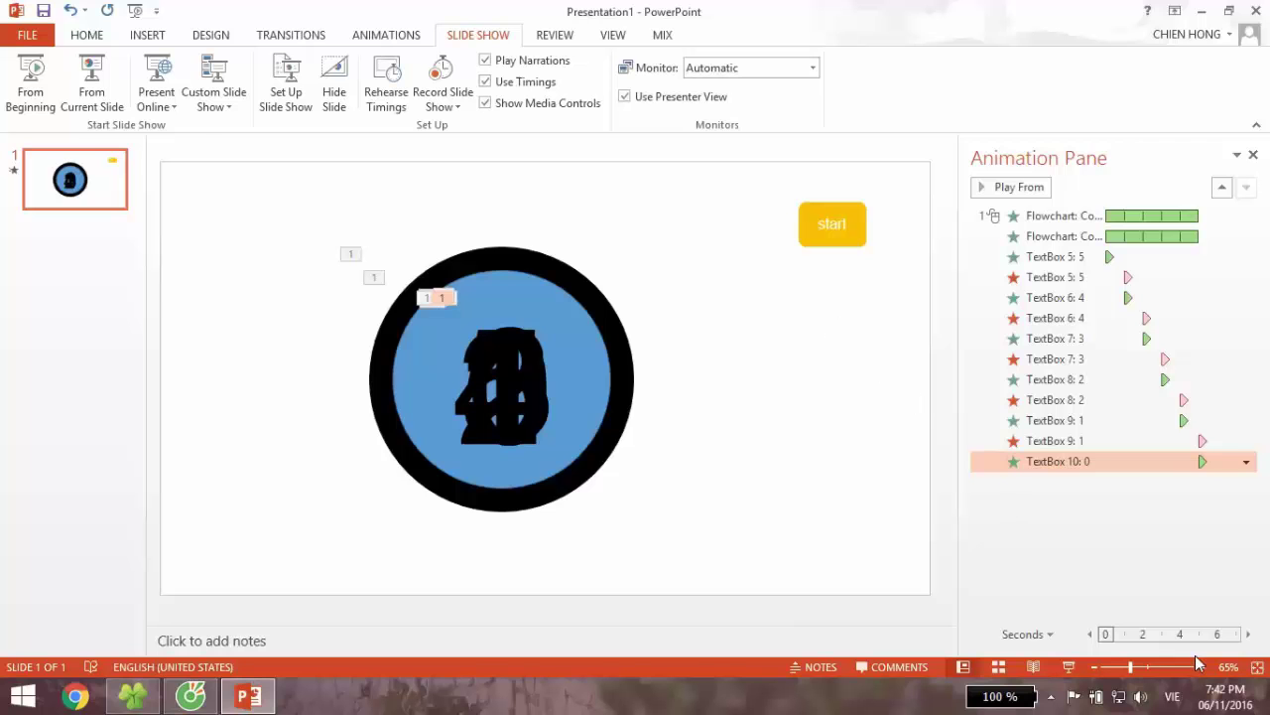
Step: Hide the countdown presentation so only the Windows desktop shows
left_click(1269, 702)
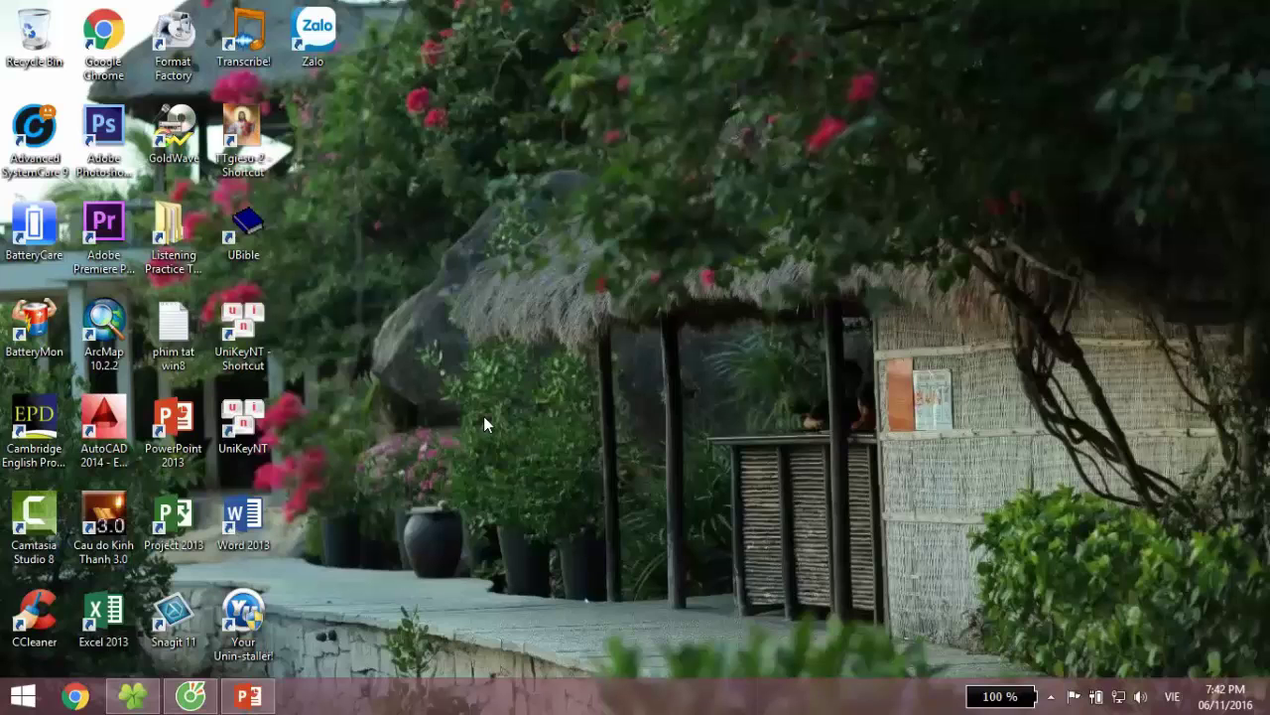
Step: Launch Adobe Audition 1.5 from the Start screen's Apps by name list
left_click(22, 696)
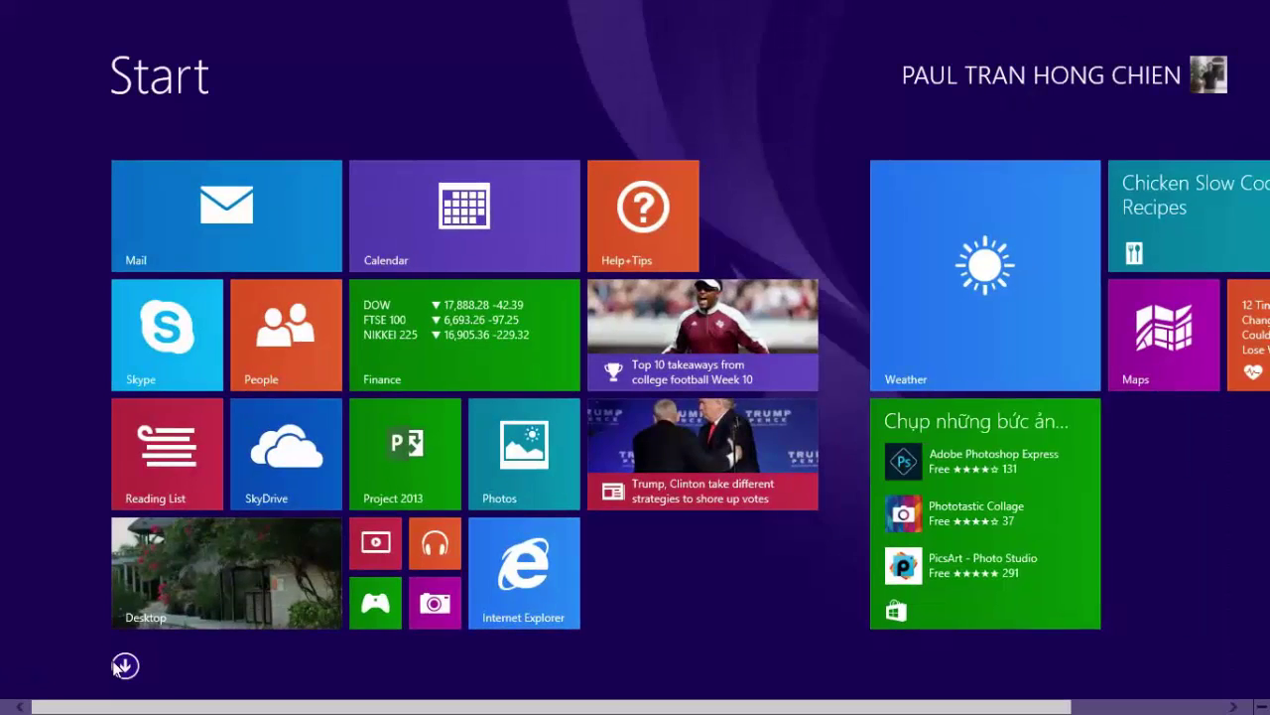
left_click(116, 666)
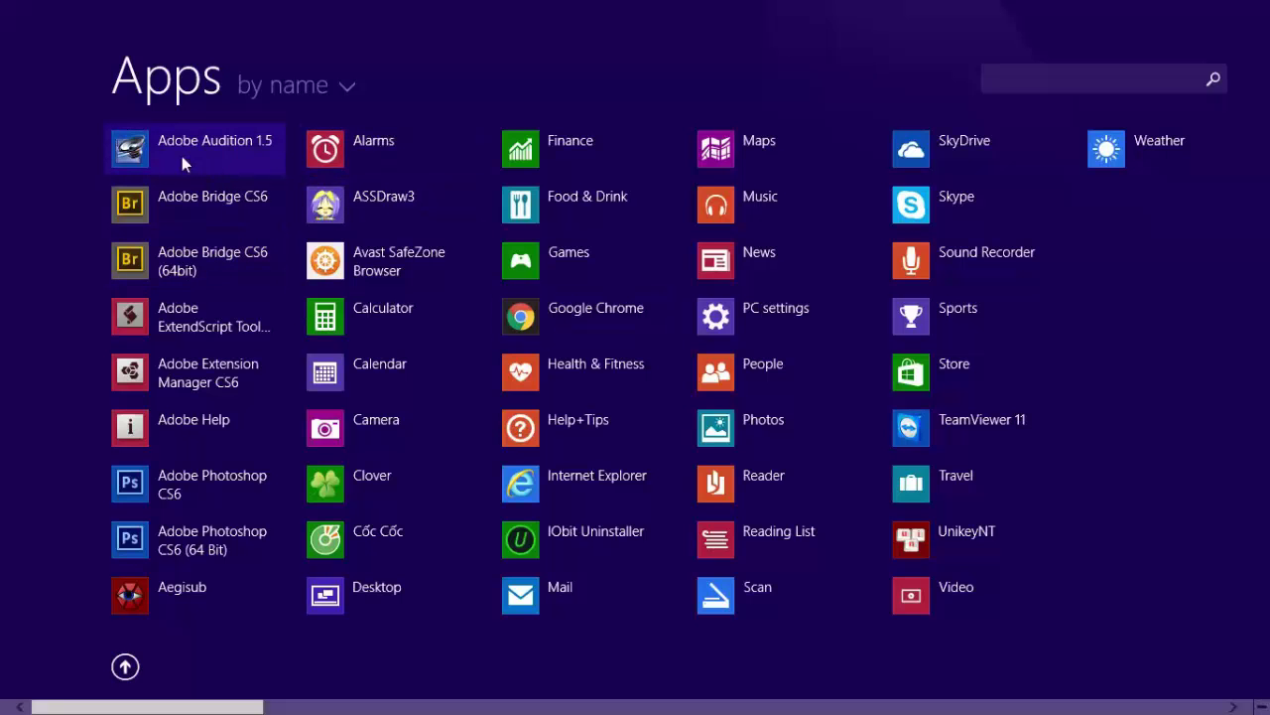
left_click(174, 144)
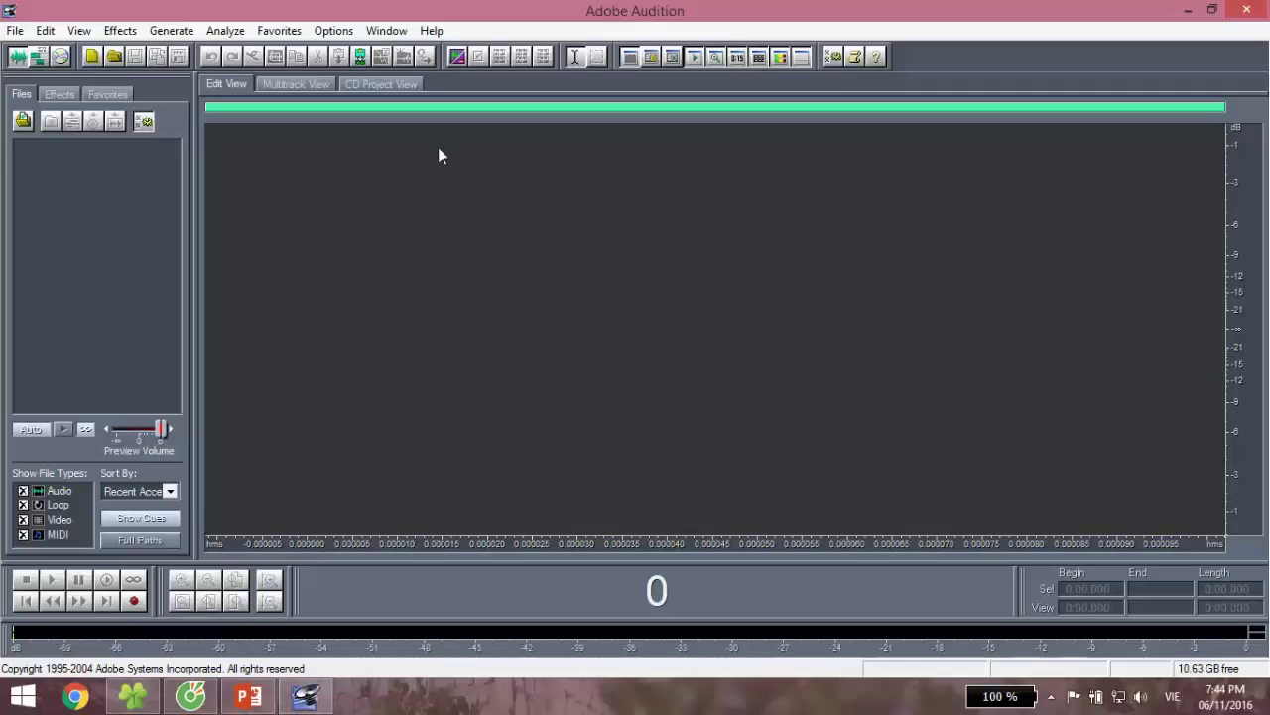
Step: Open and dismiss Audition's Import dialog without a file, then exit Adobe Audition
left_click(22, 120)
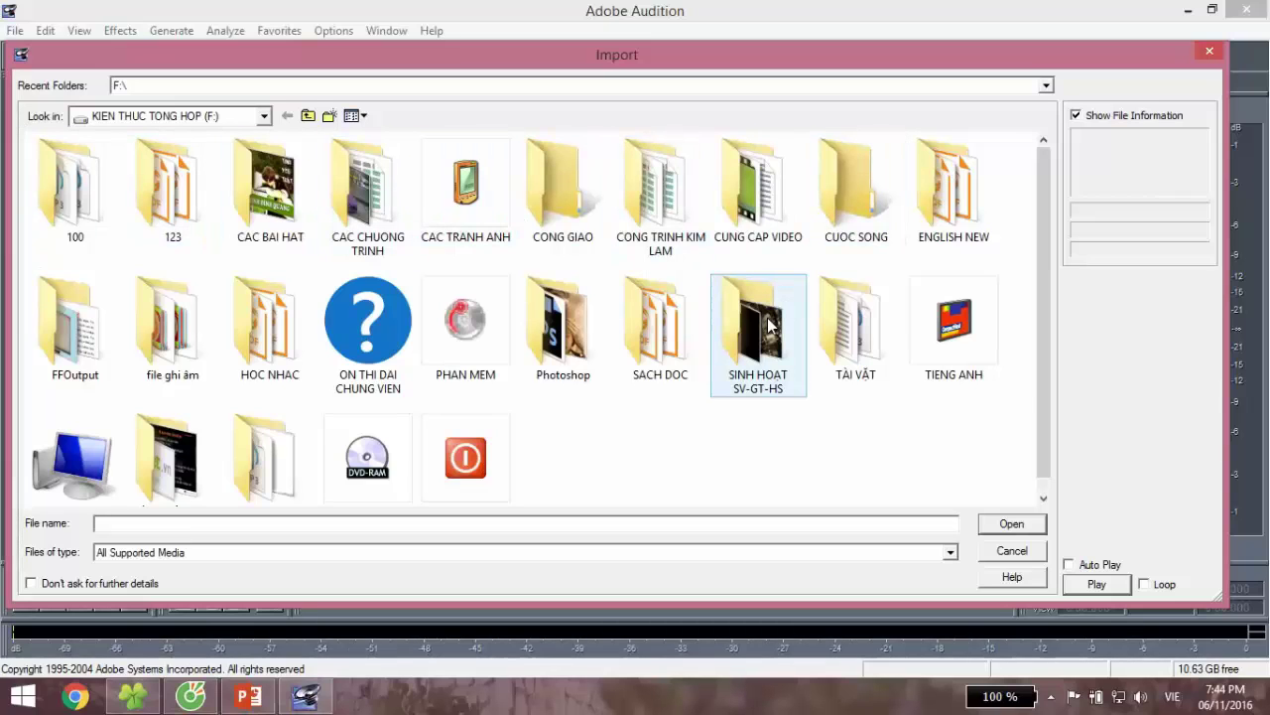
left_click(1203, 52)
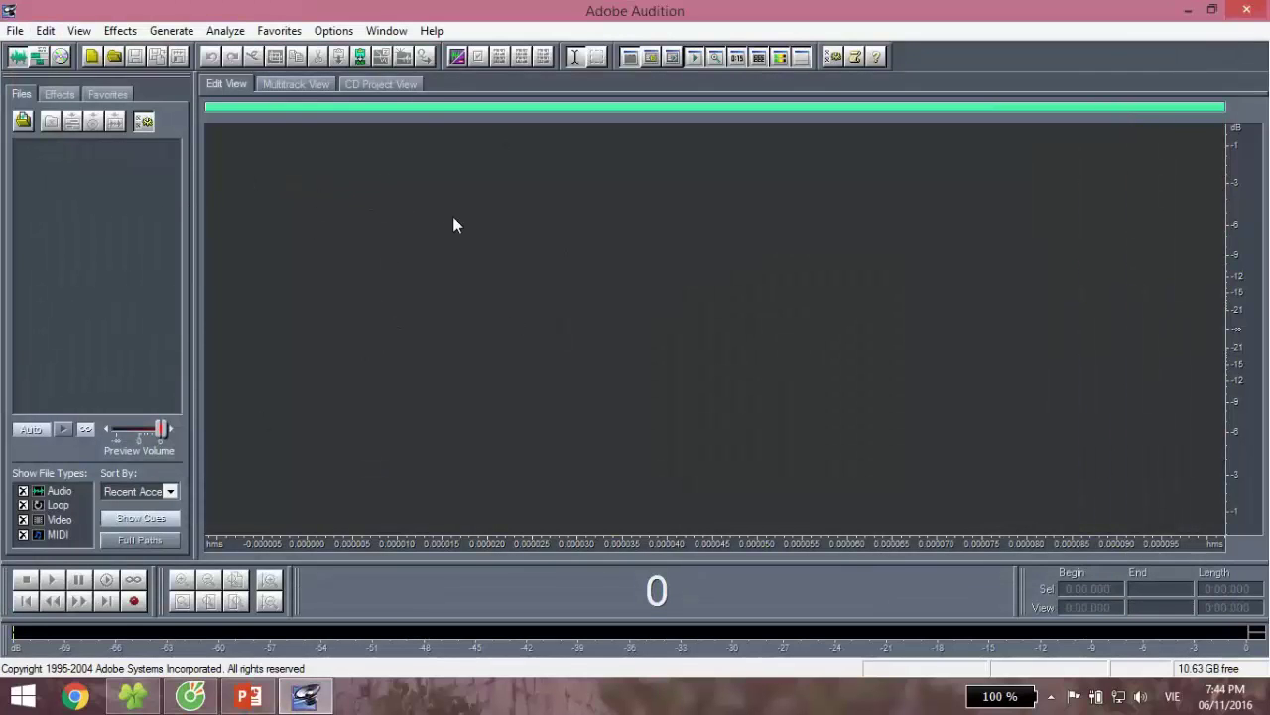
key("alt+F4")
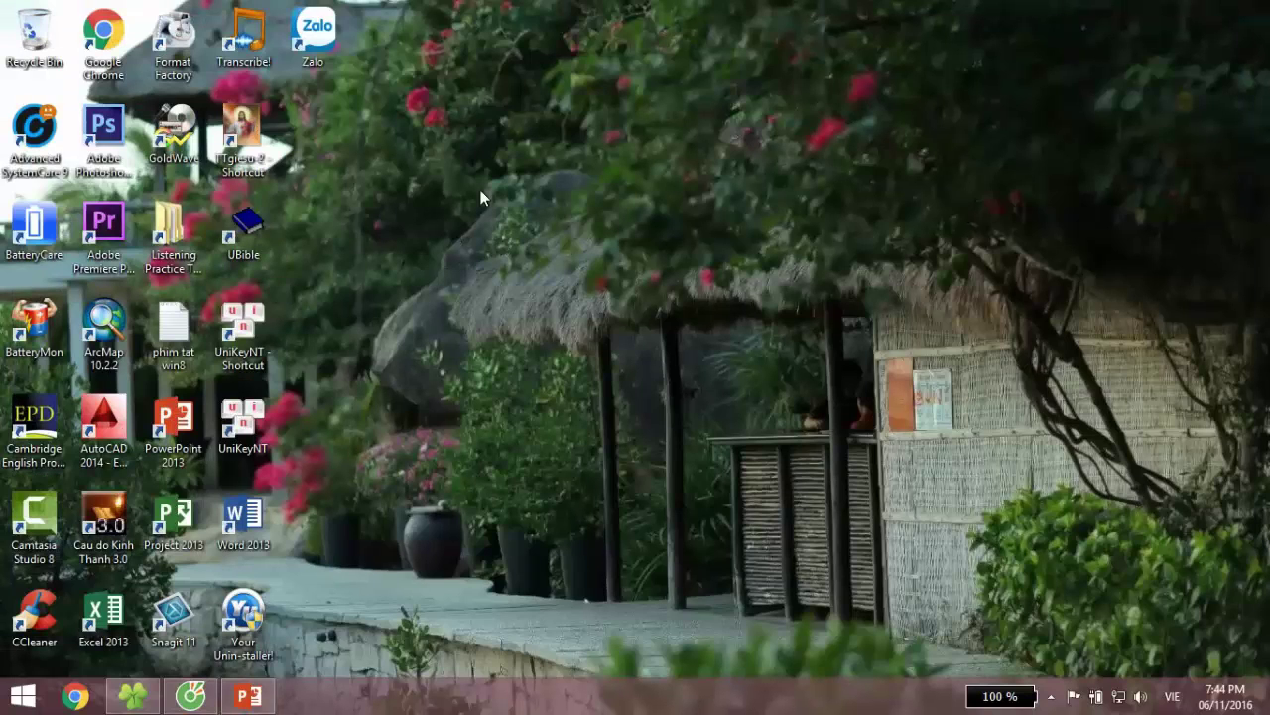
Step: Refresh the desktop, launch Format Factory, and switch back to the PowerPoint presentation
right_click(482, 190)
left_click(515, 244)
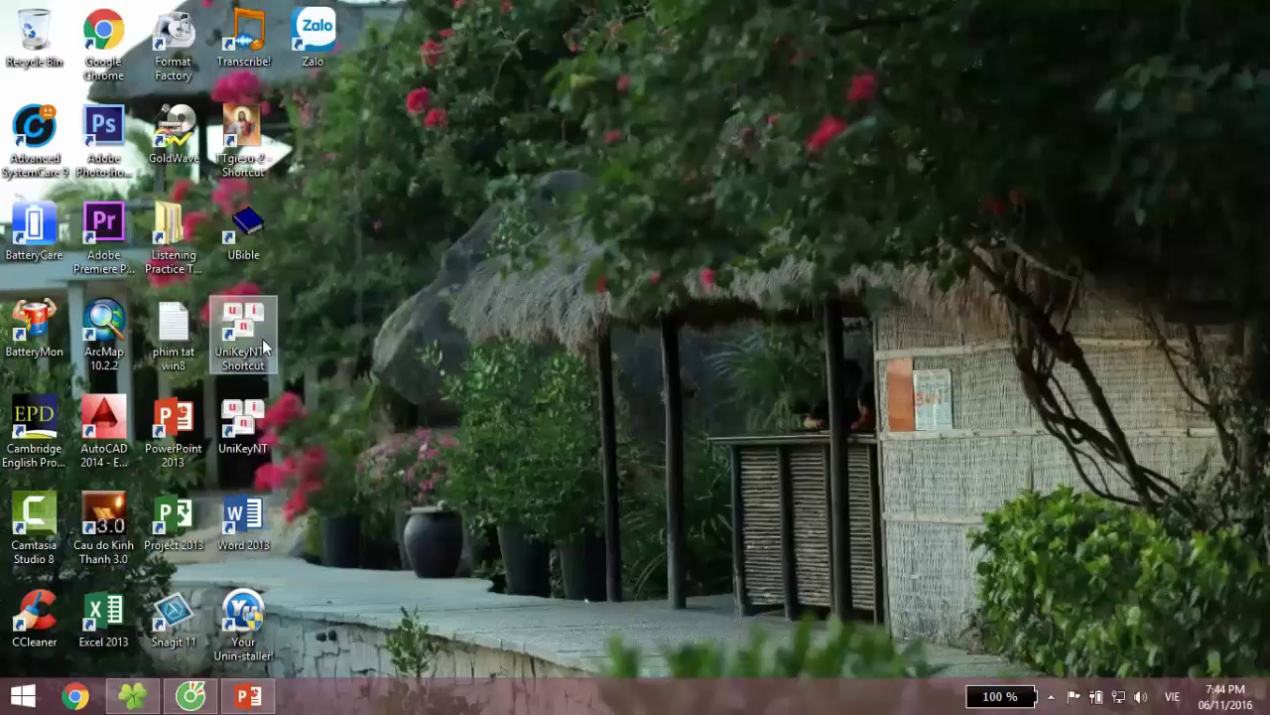
double_click(172, 77)
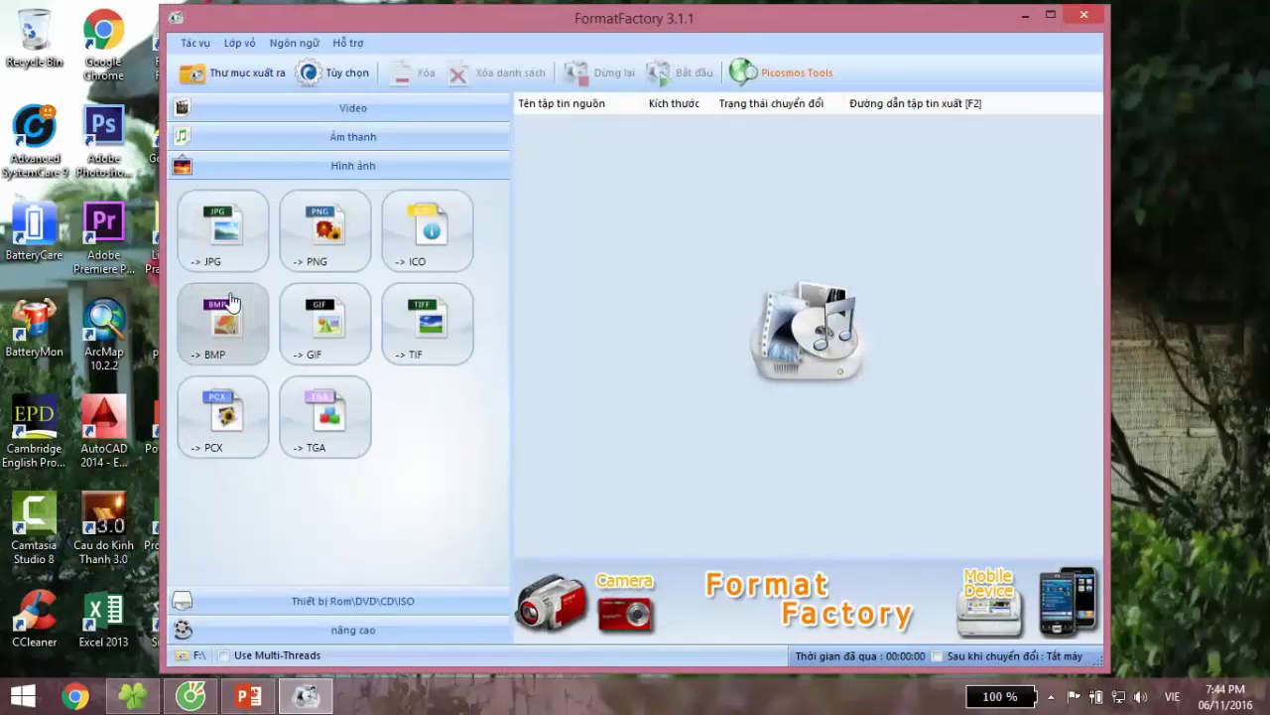
left_click(248, 696)
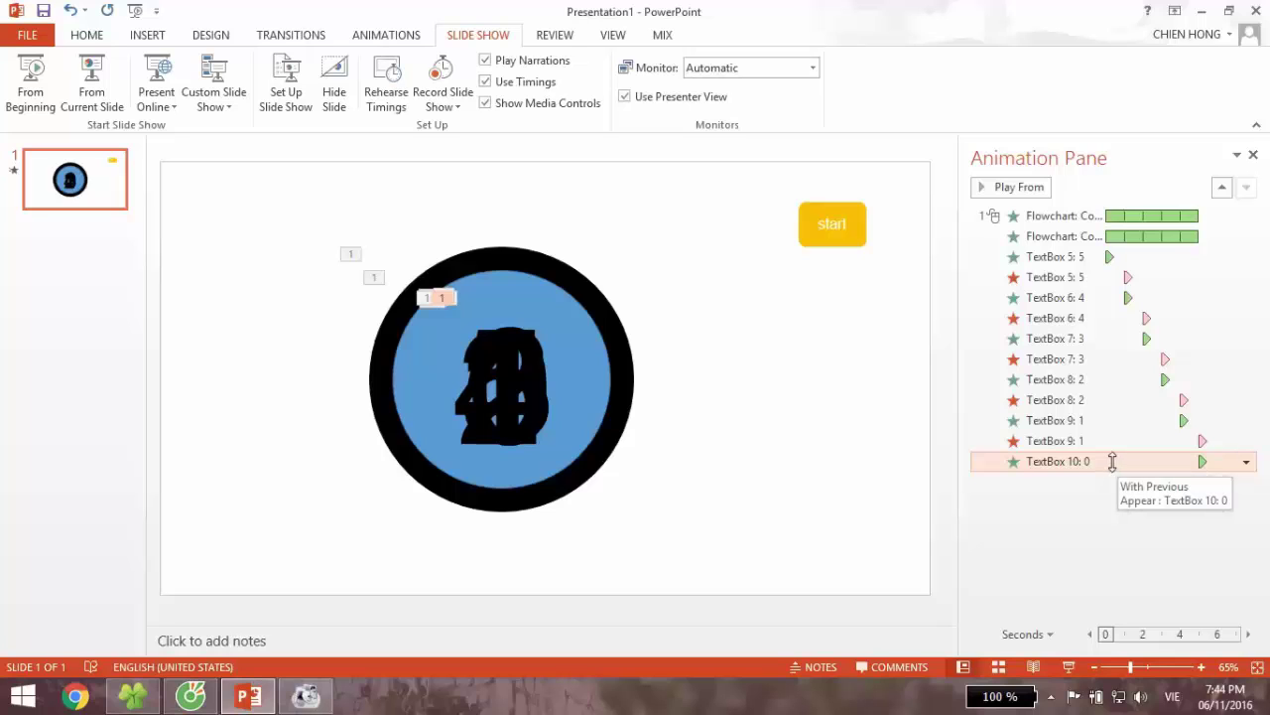
right_click(1114, 464)
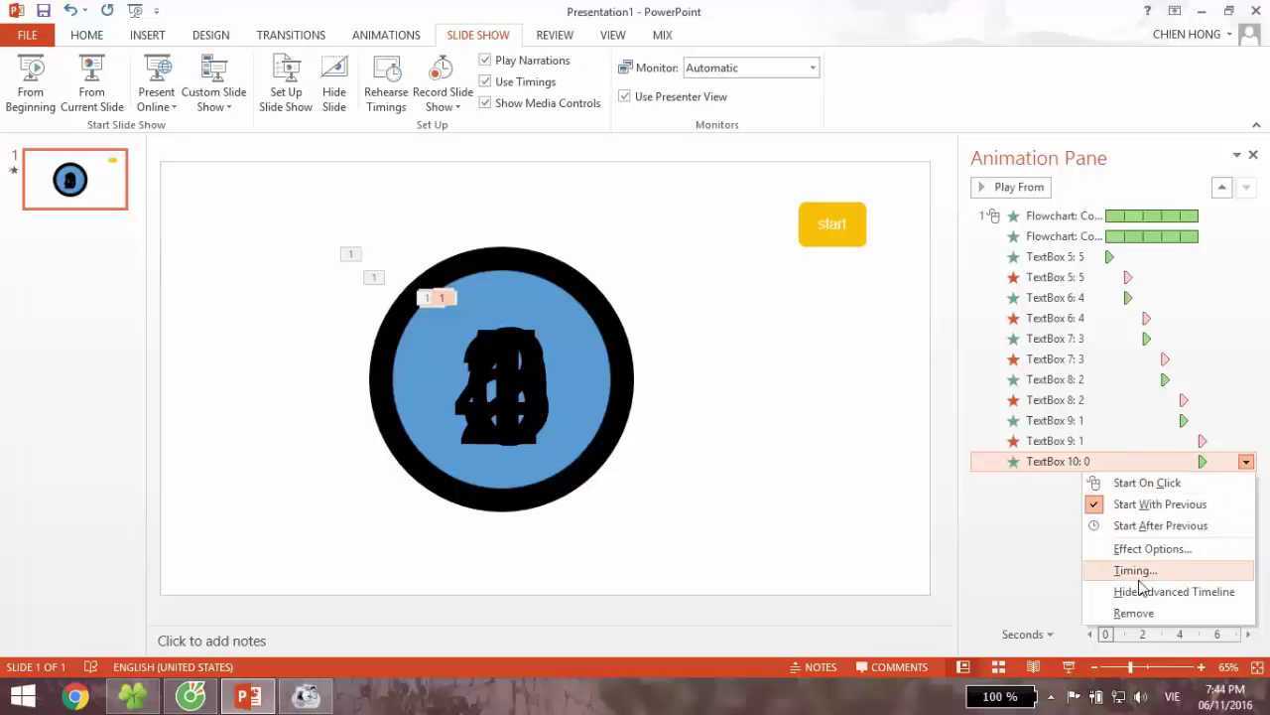
left_click(1055, 467)
double_click(1055, 463)
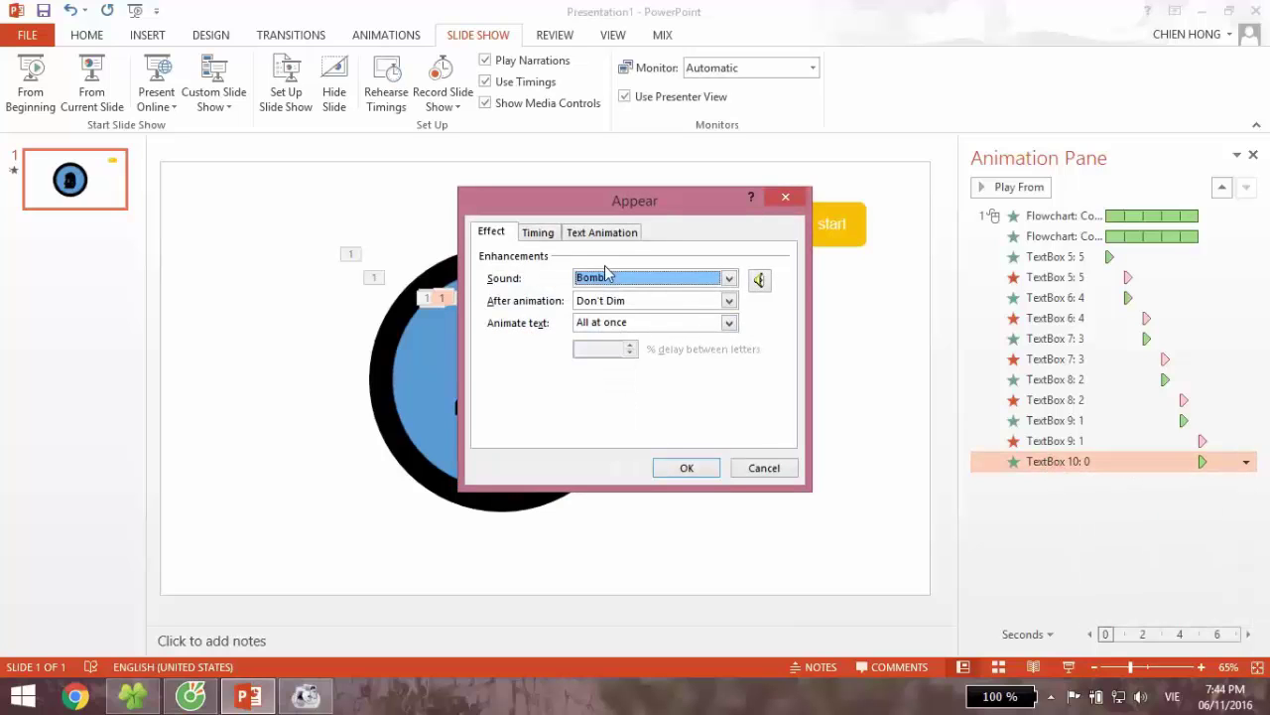
left_click(729, 278)
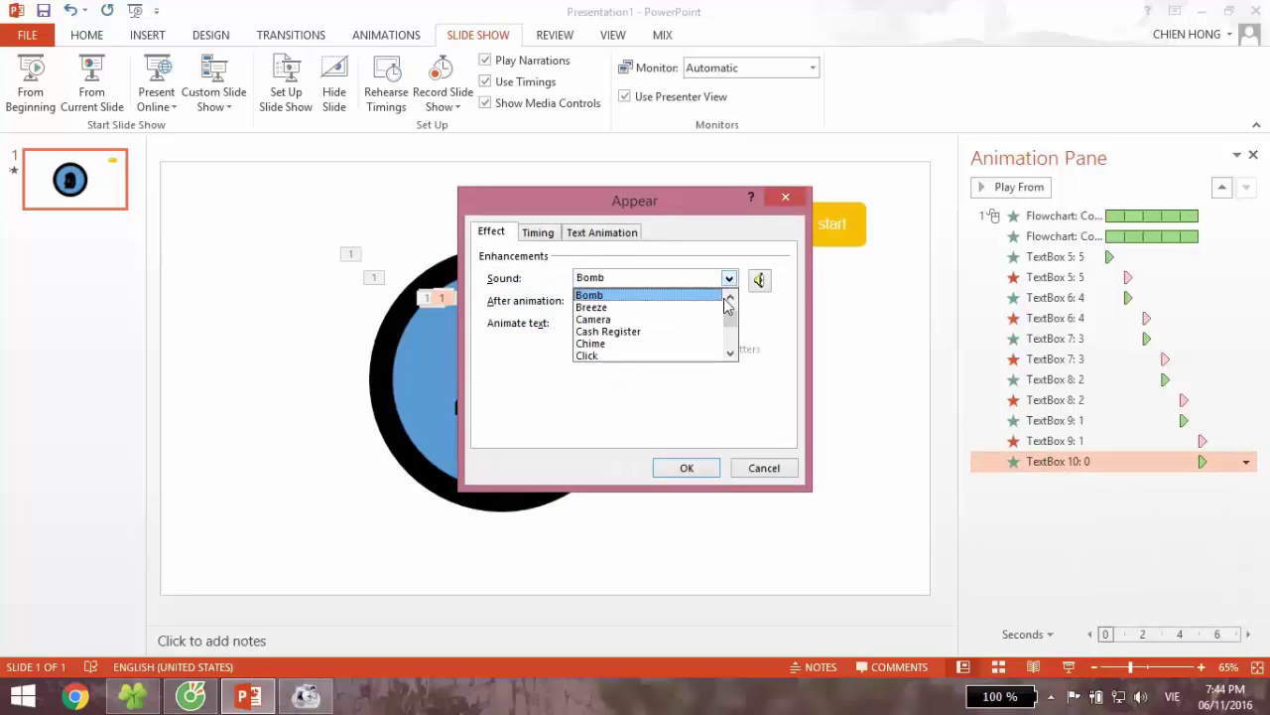
scroll(731, 333, "down", 1)
left_click_drag(731, 332, 730, 348)
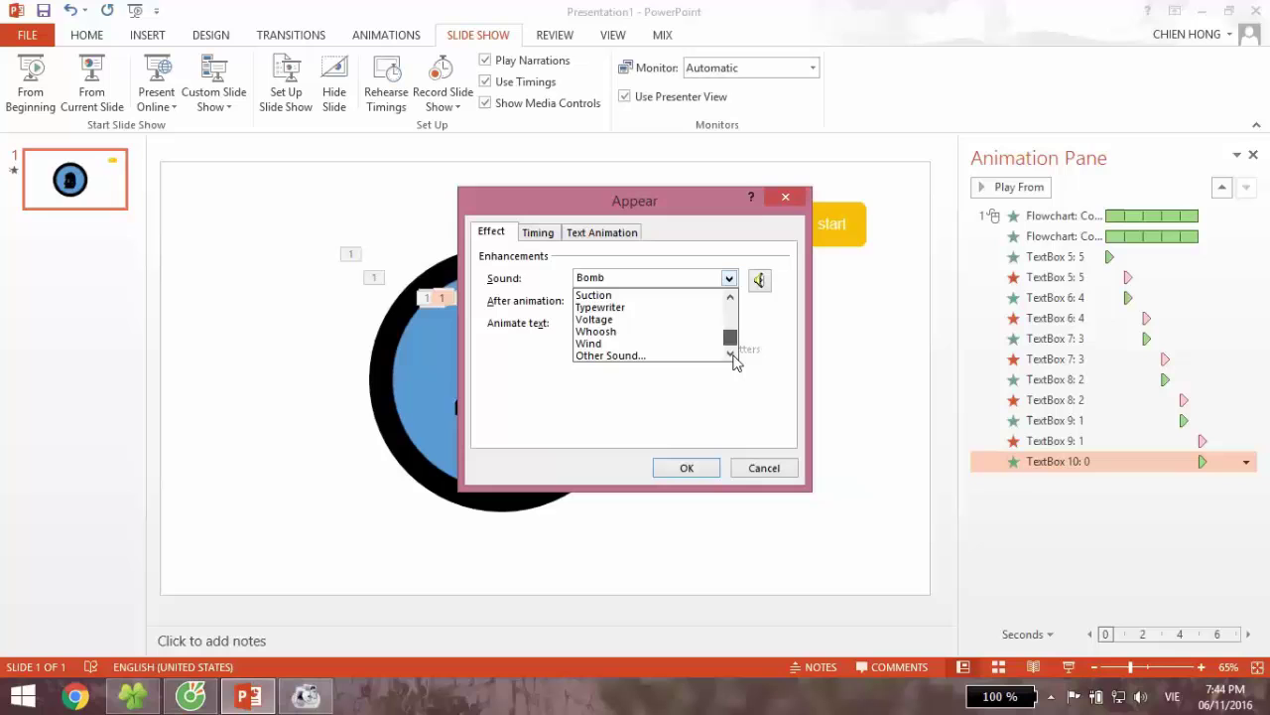
left_click(628, 363)
left_click_drag(616, 213, 463, 202)
double_click(463, 195)
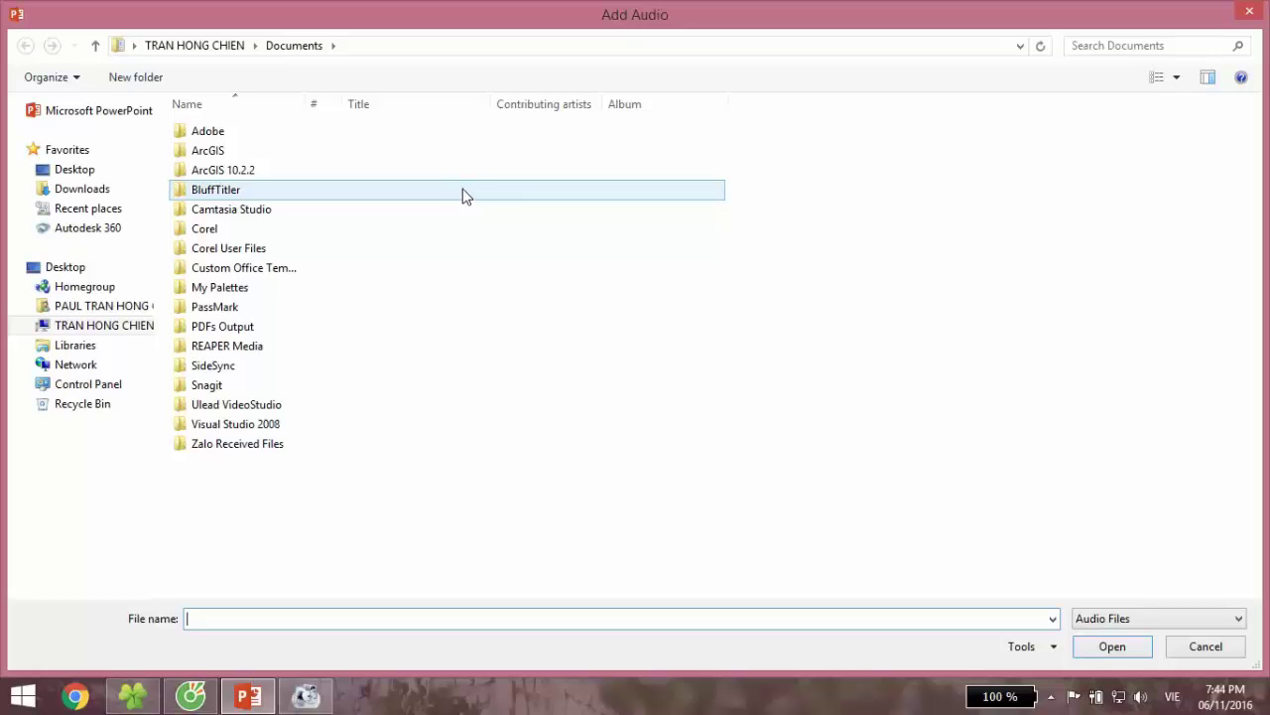
left_click(1253, 12)
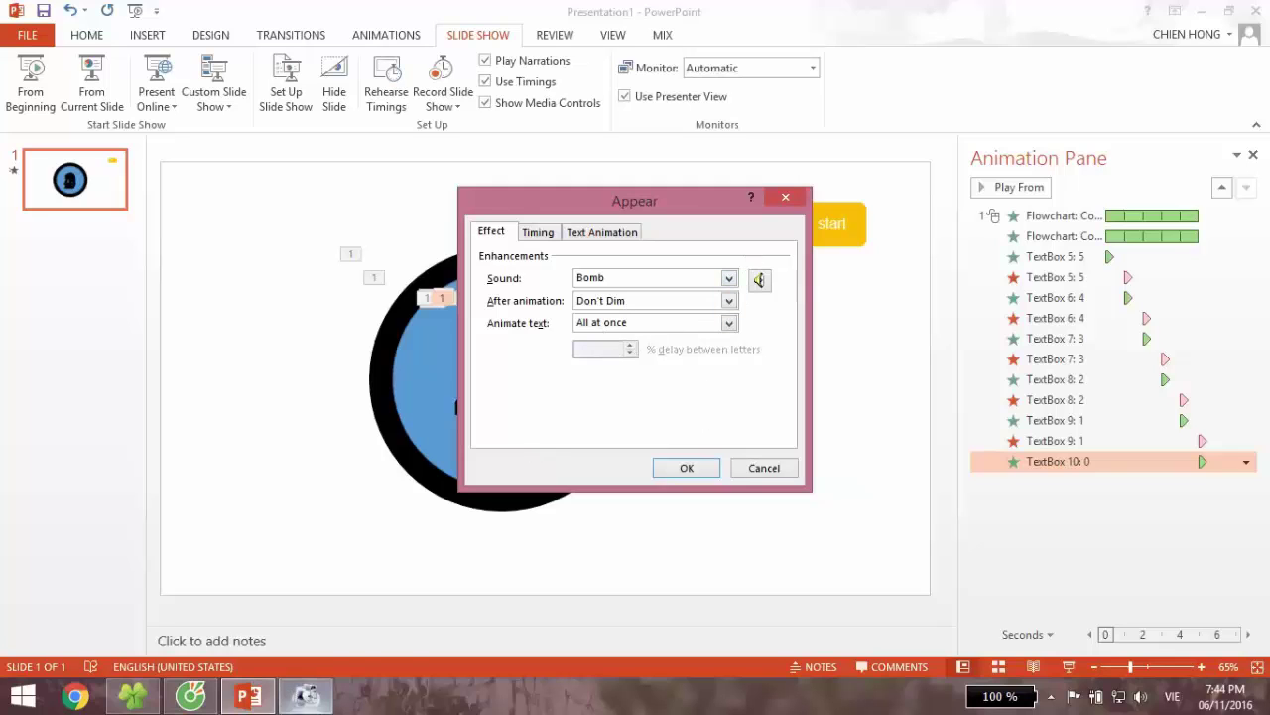
mouse_move(248, 697)
left_click(125, 204)
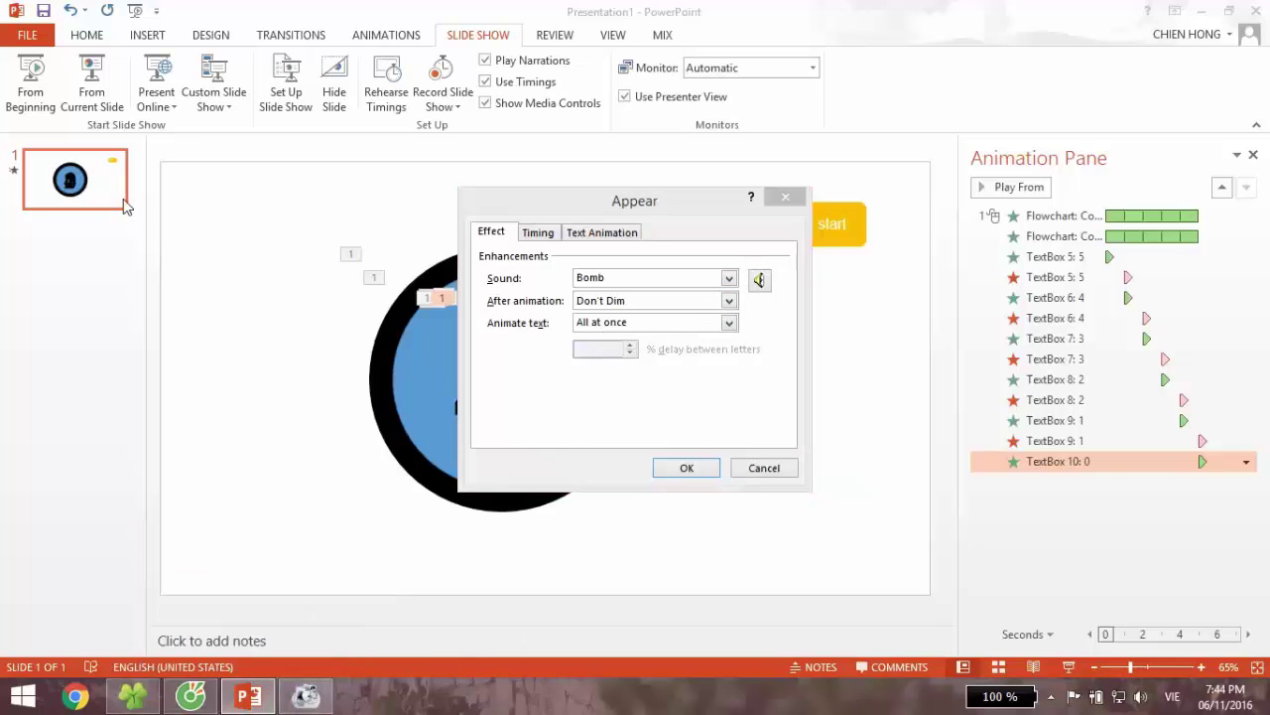
left_click(785, 197)
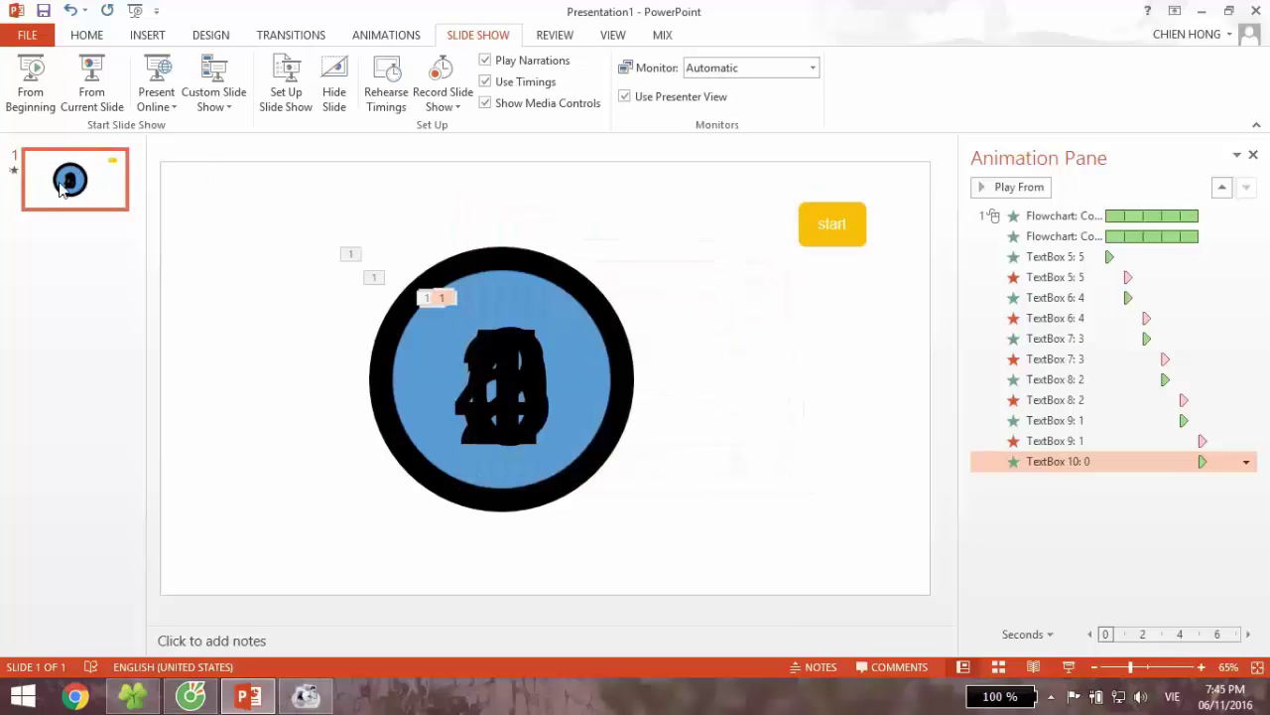
Step: Add a second slide and type 'wav' as its title, glancing at Format Factory's audio options
key("ctrl+m")
left_click(268, 242)
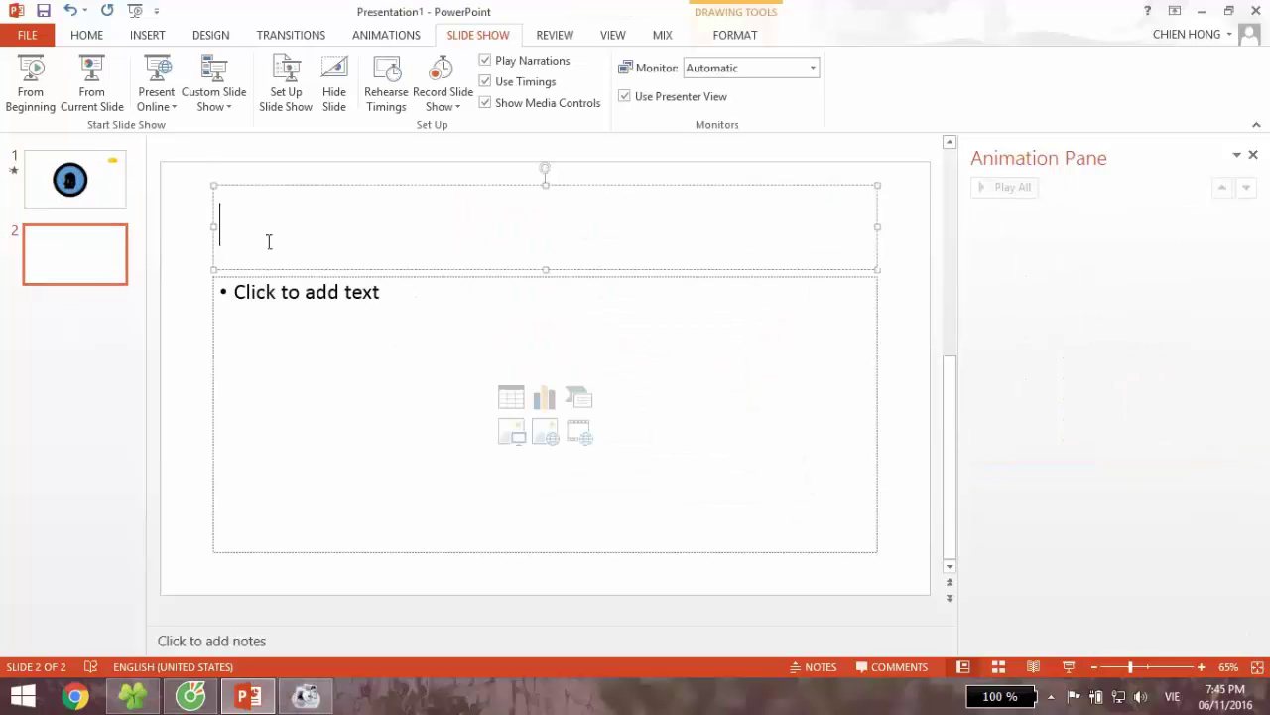
type("W")
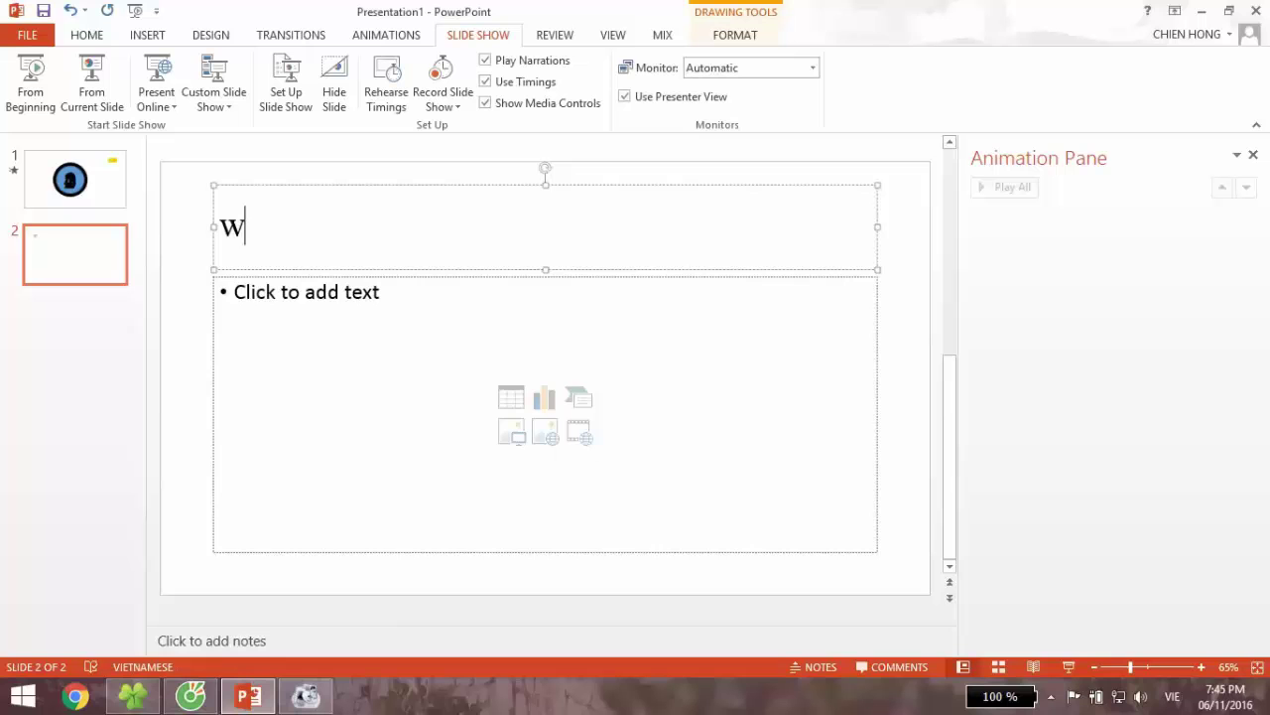
left_click(308, 698)
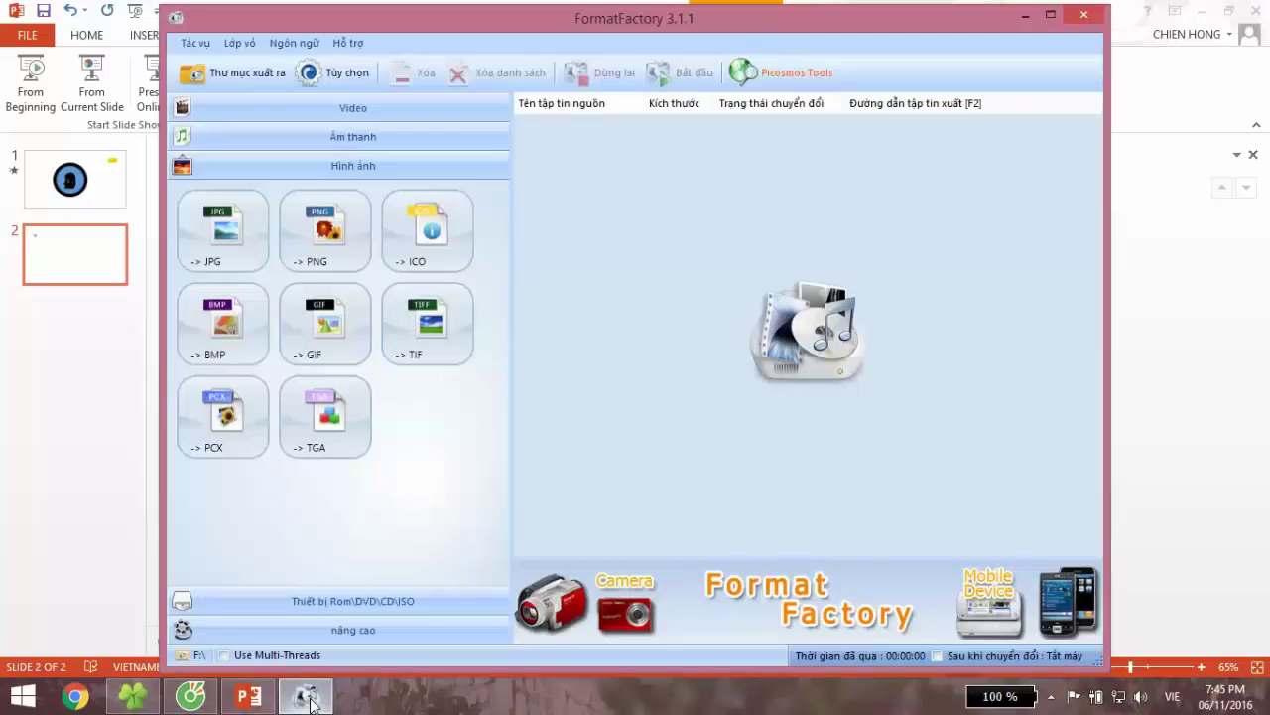
left_click(328, 138)
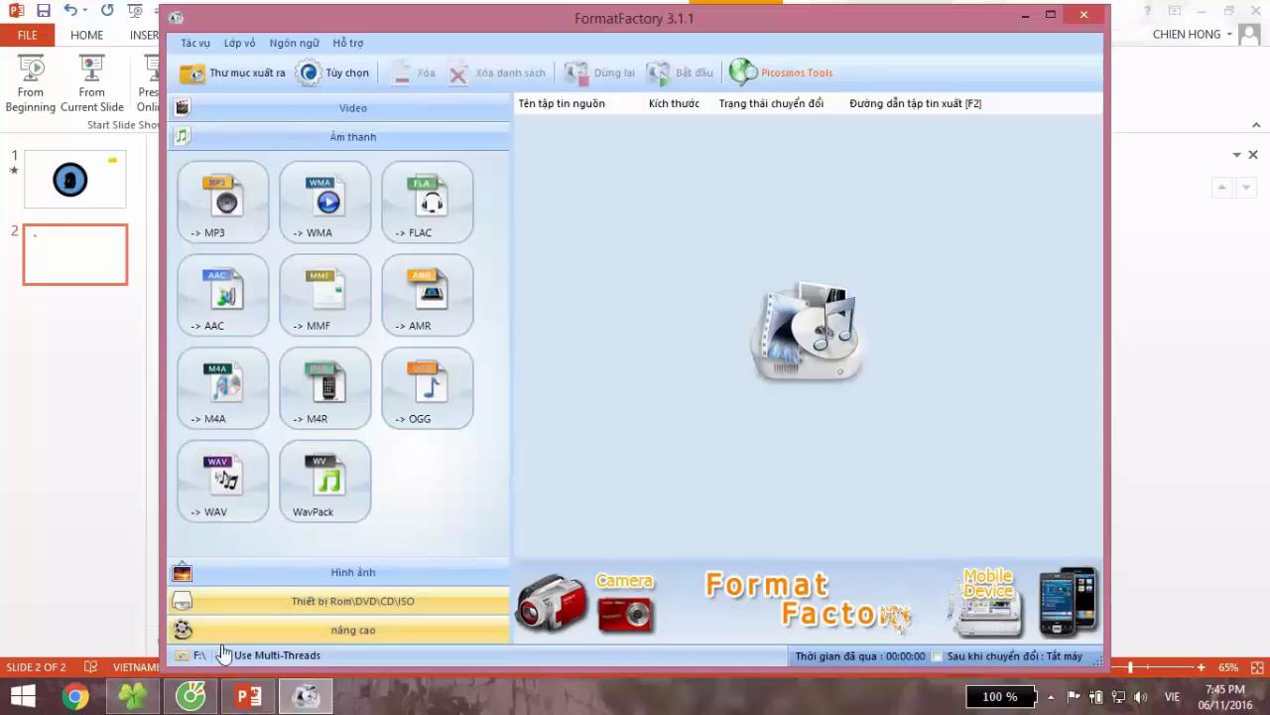
left_click(248, 698)
type("av")
Step: Enlarge the 'wav' title text three steps with Increase Font Size
double_click(274, 230)
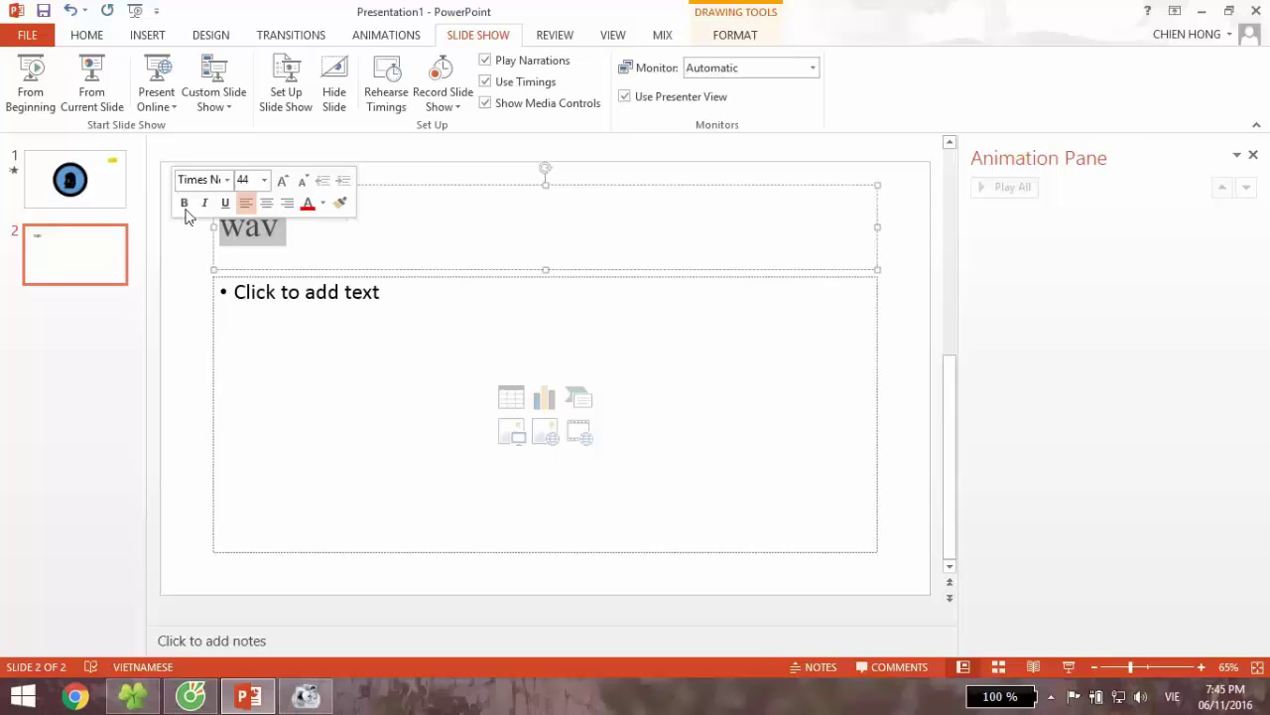
left_click(99, 40)
left_click(413, 67)
left_click(413, 67)
left_click(413, 67)
left_click(412, 67)
left_click(413, 67)
left_click(413, 67)
Step: Delete the empty body text placeholder from slide 2
left_click(215, 289)
left_click(215, 288)
key("Delete")
Step: Set the 'wav' text font colour to red
left_click(263, 236)
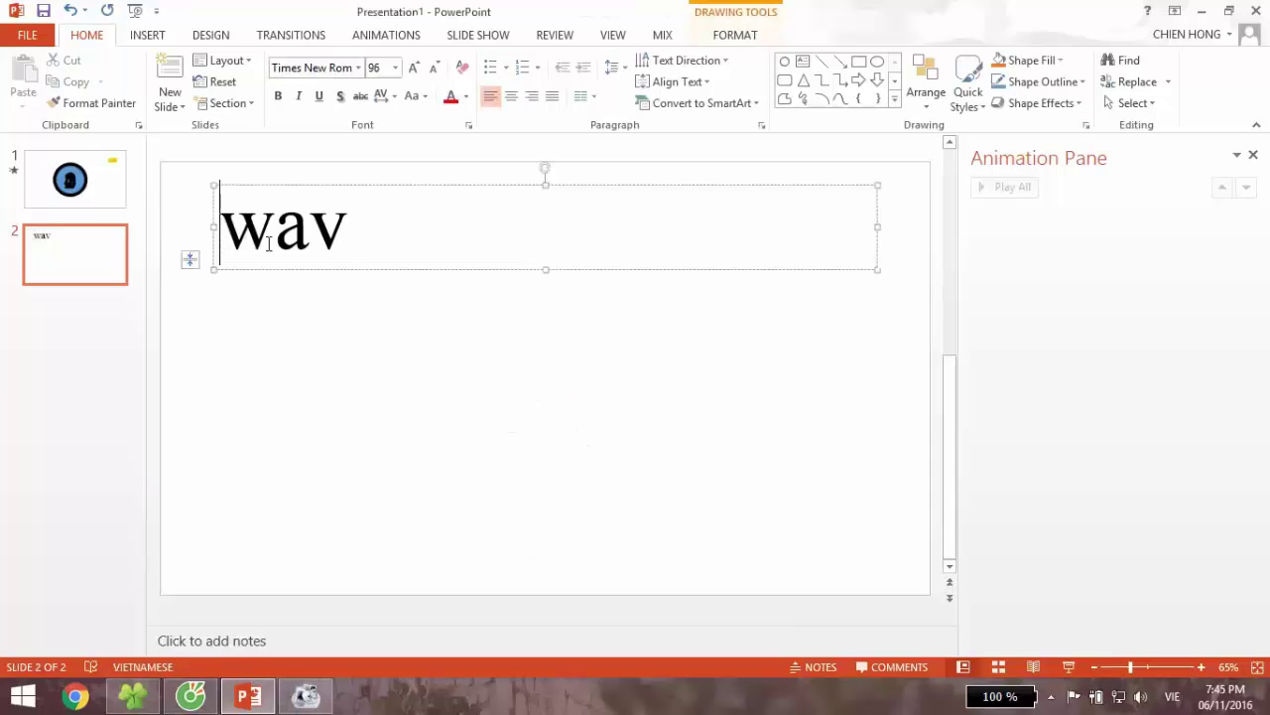
double_click(263, 236)
left_click(447, 104)
left_click(459, 346)
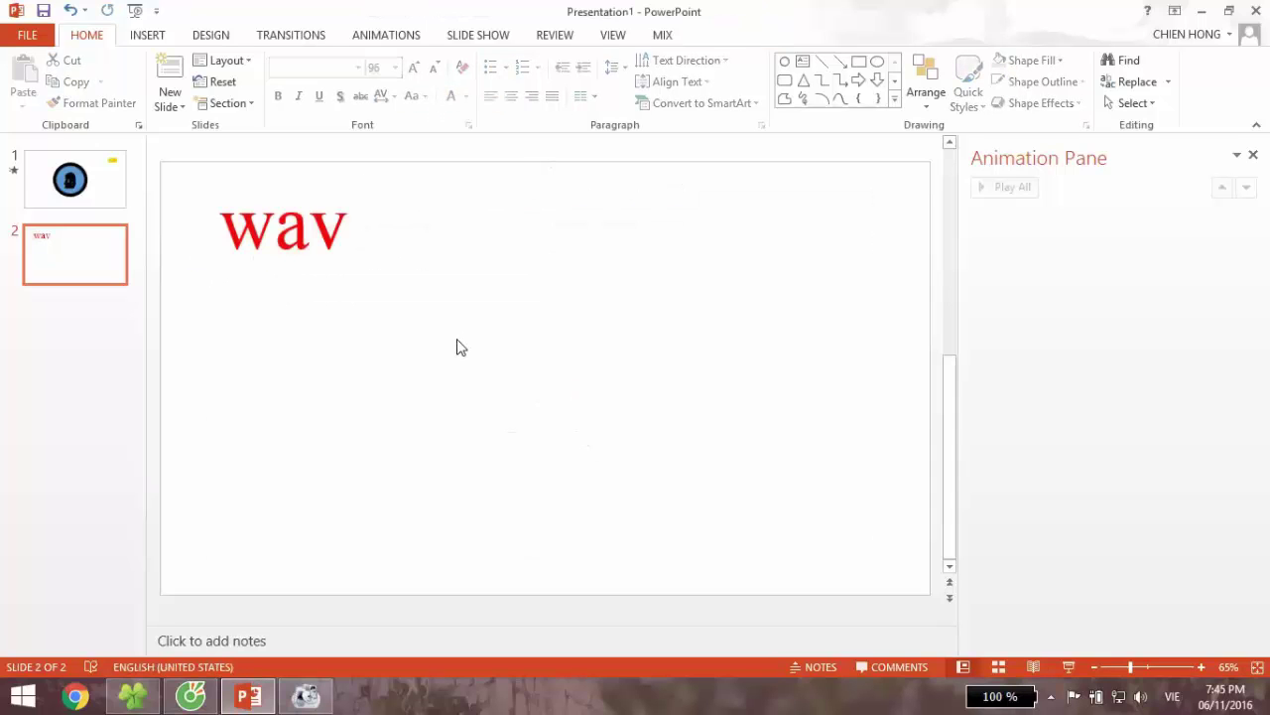
left_click(345, 229)
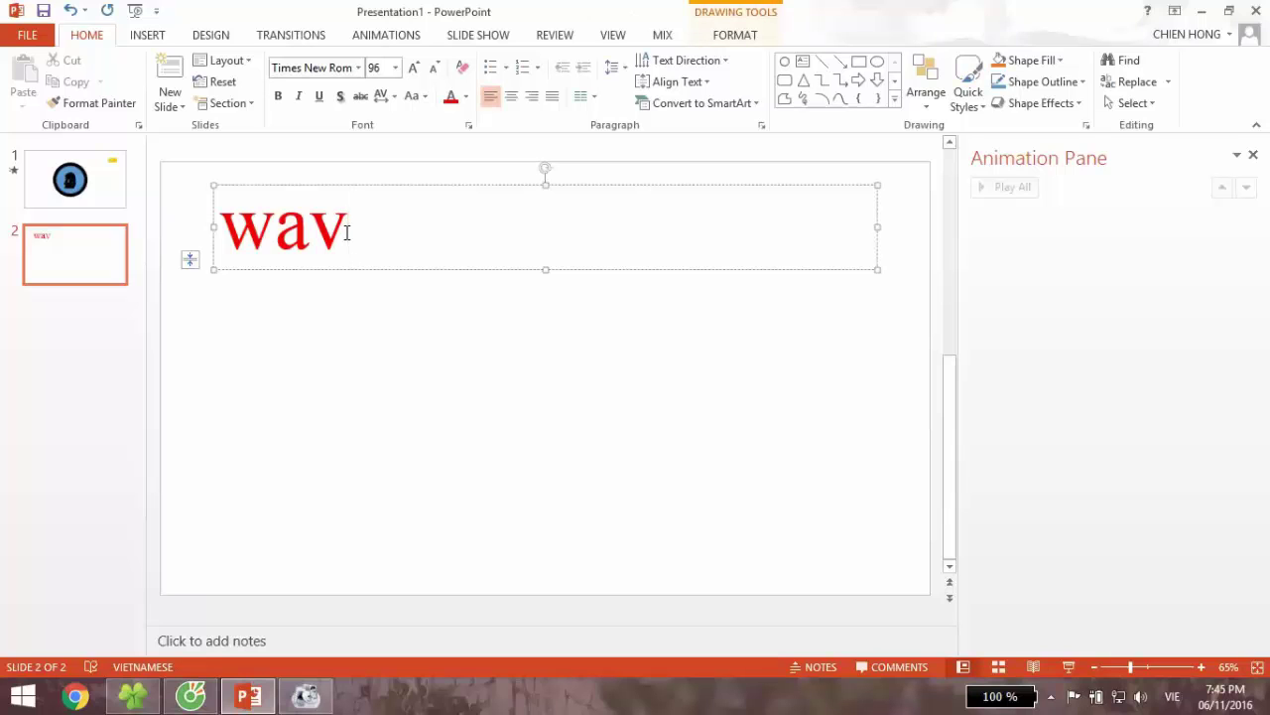
double_click(330, 235)
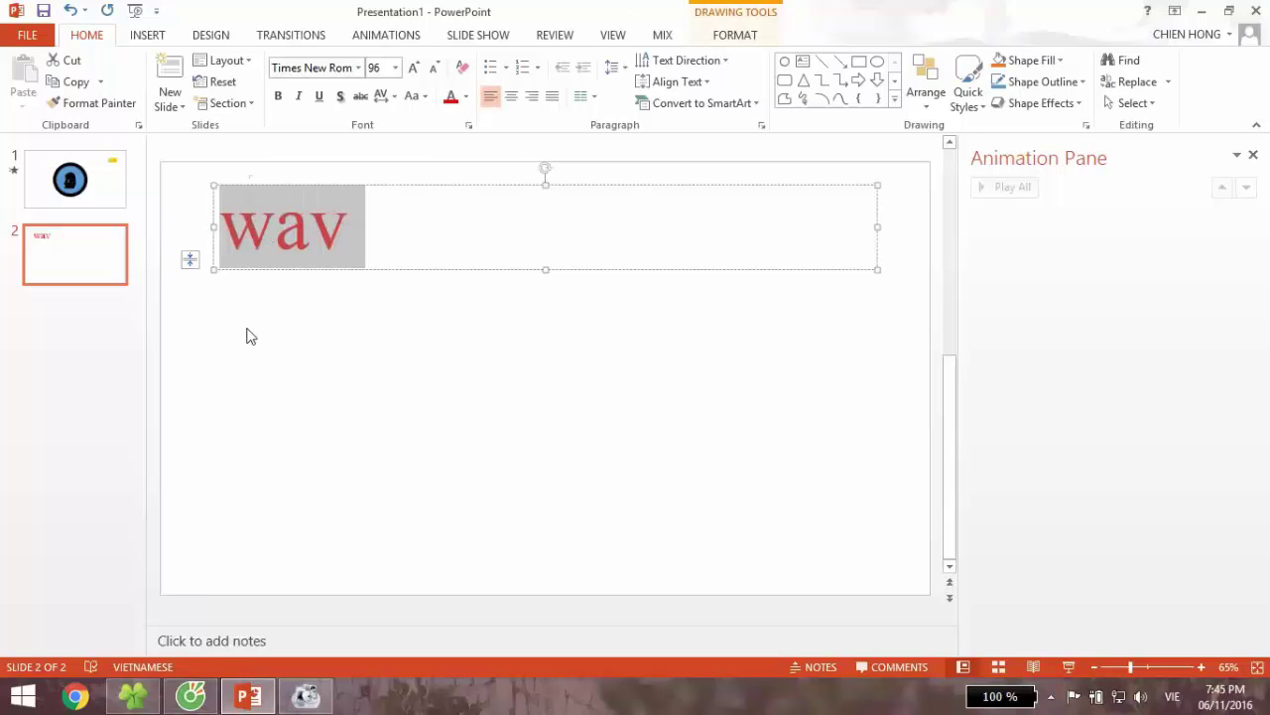
left_click(103, 275)
left_click(110, 209)
left_click(107, 232)
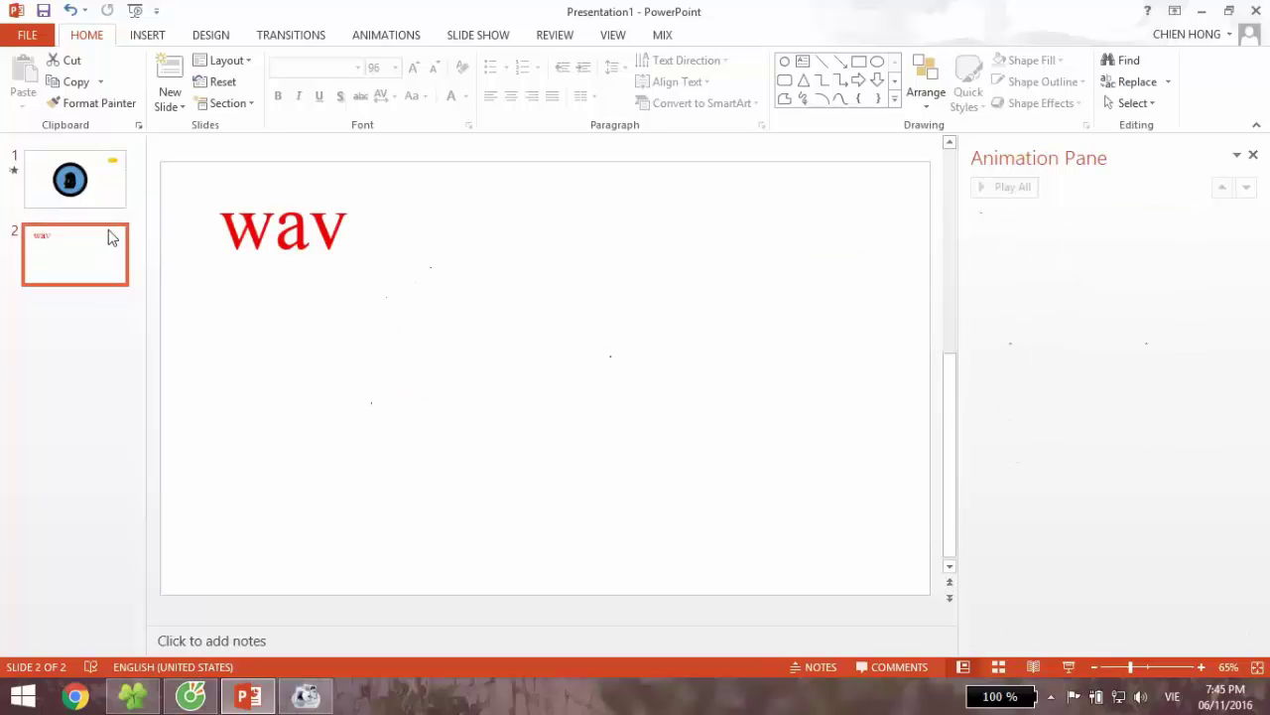
Step: Shrink the 'wav' text box to fit the word and move it to the slide centre
left_click(338, 246)
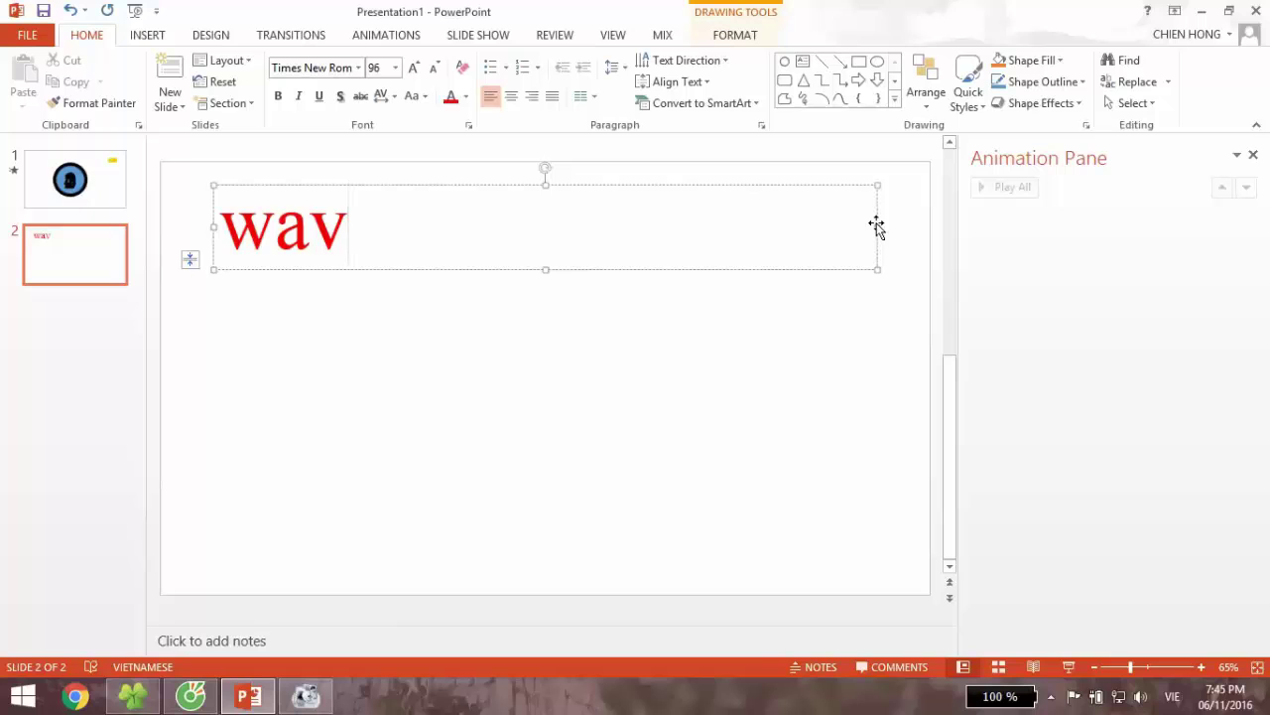
left_click_drag(878, 227, 419, 226)
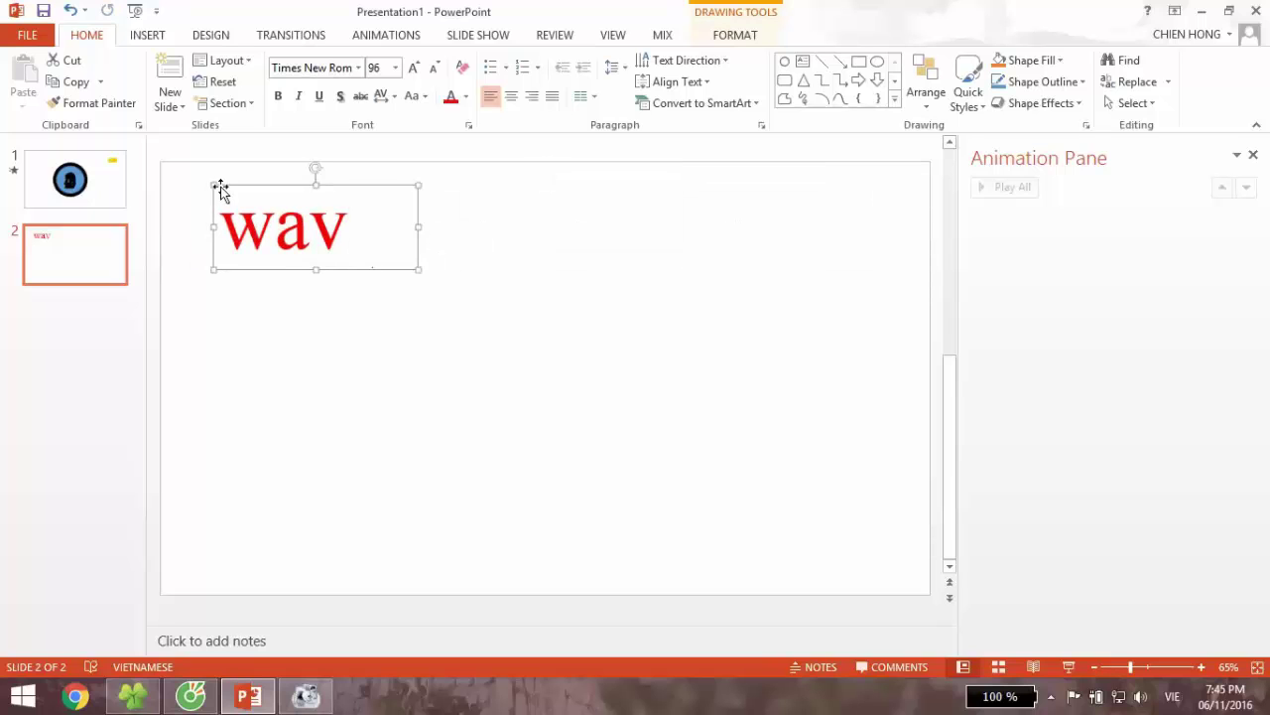
left_click_drag(220, 188, 453, 309)
left_click(580, 358)
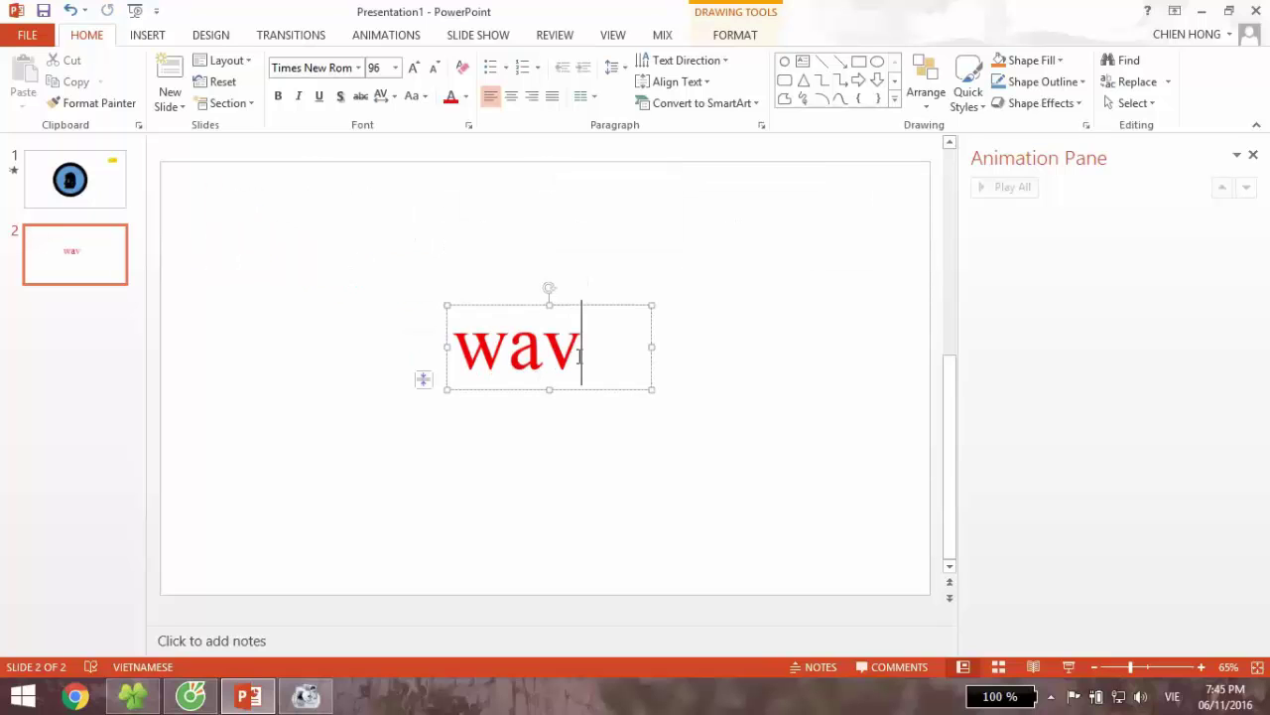
left_click(513, 457)
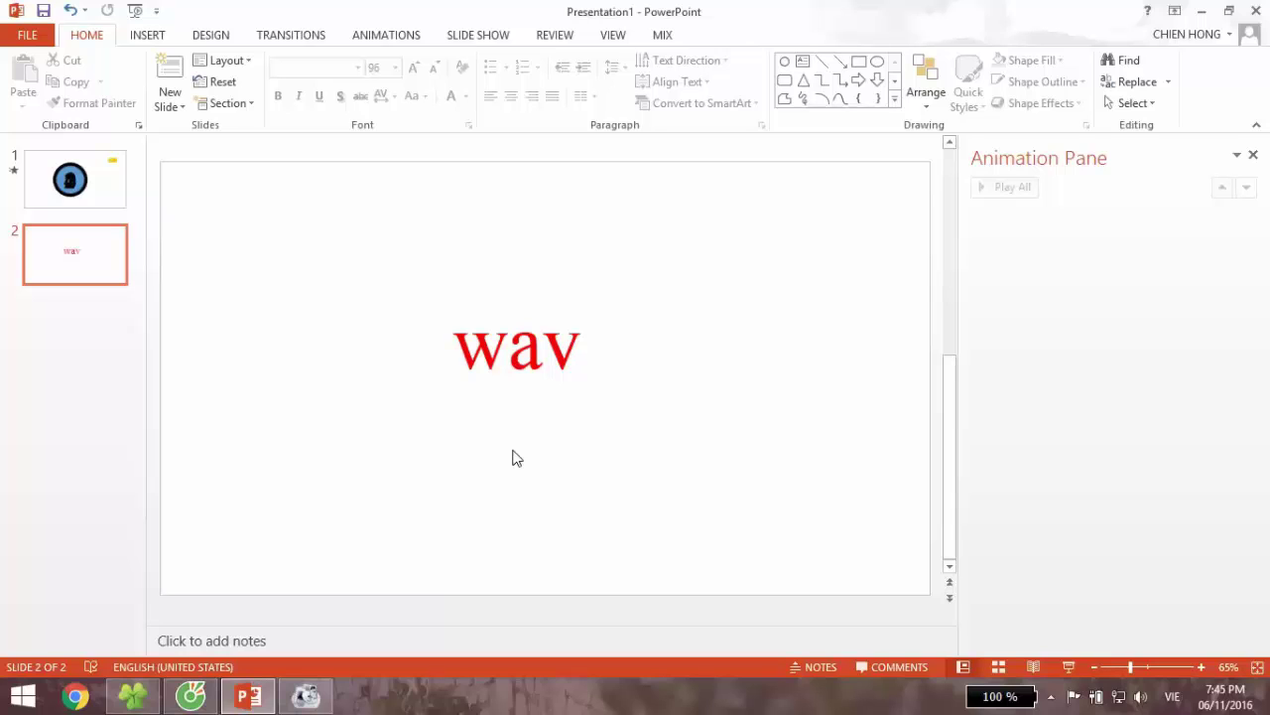
Step: Add a leading period so the label reads '.wav'
left_click(525, 365)
left_click(573, 383)
left_click(475, 363)
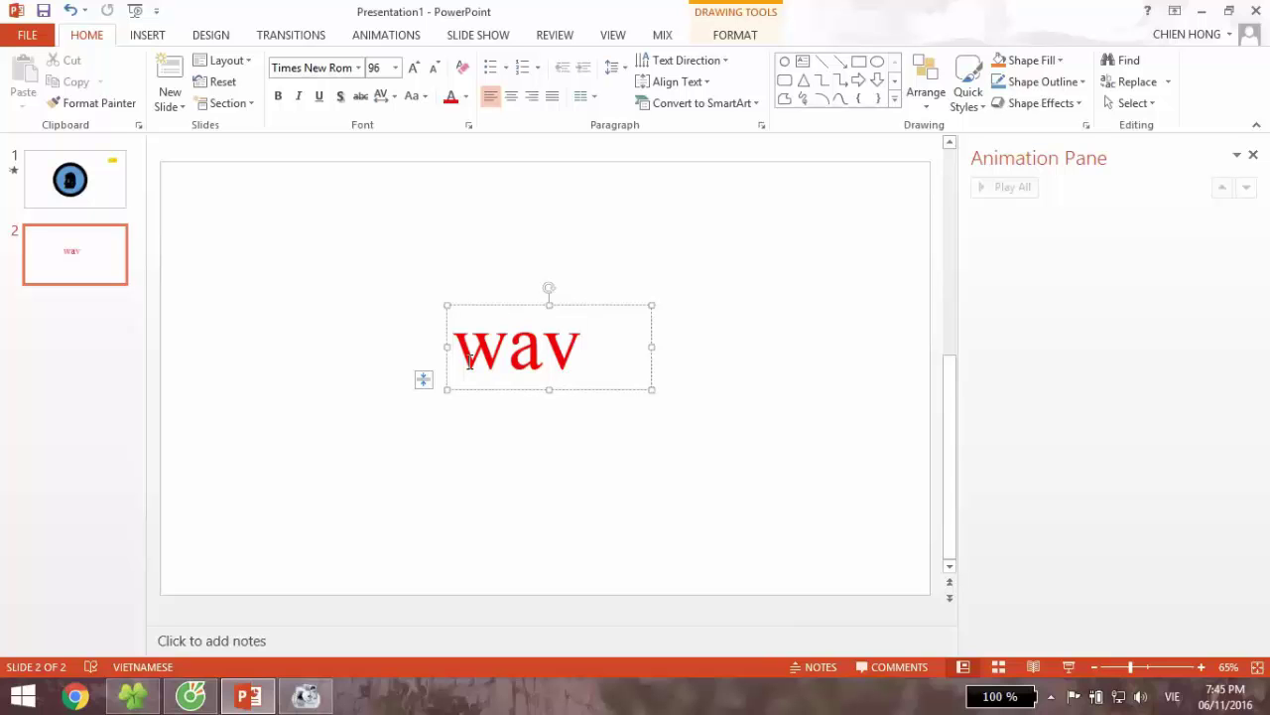
type(".")
left_click(496, 445)
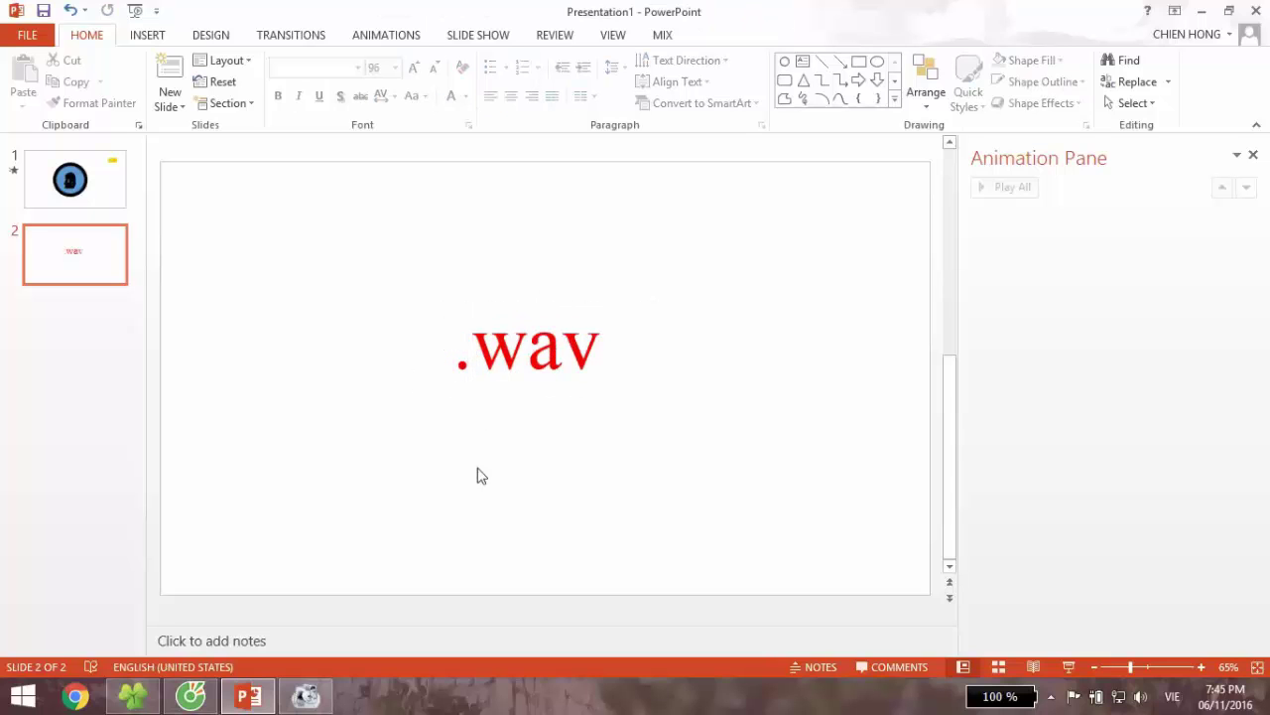
left_click(308, 694)
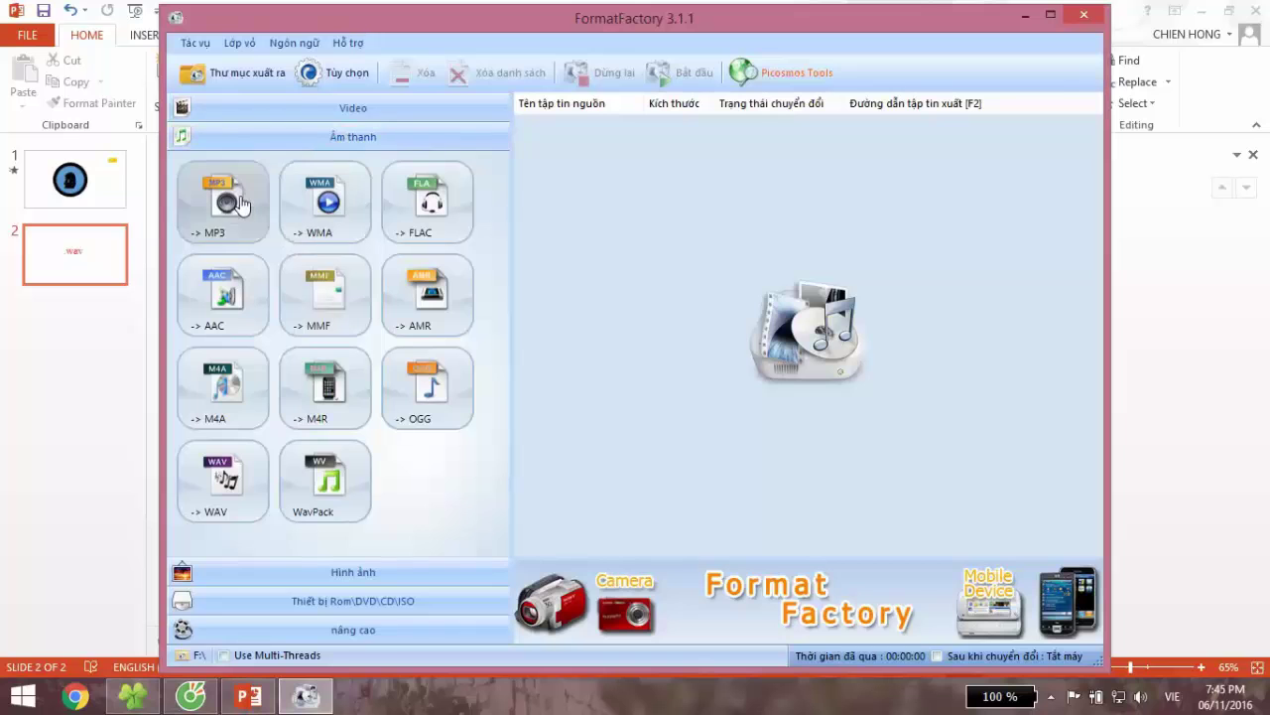
Step: Cancel the -> WAV settings, close Format Factory, and return to countdown slide 1
left_click(220, 486)
left_click(951, 105)
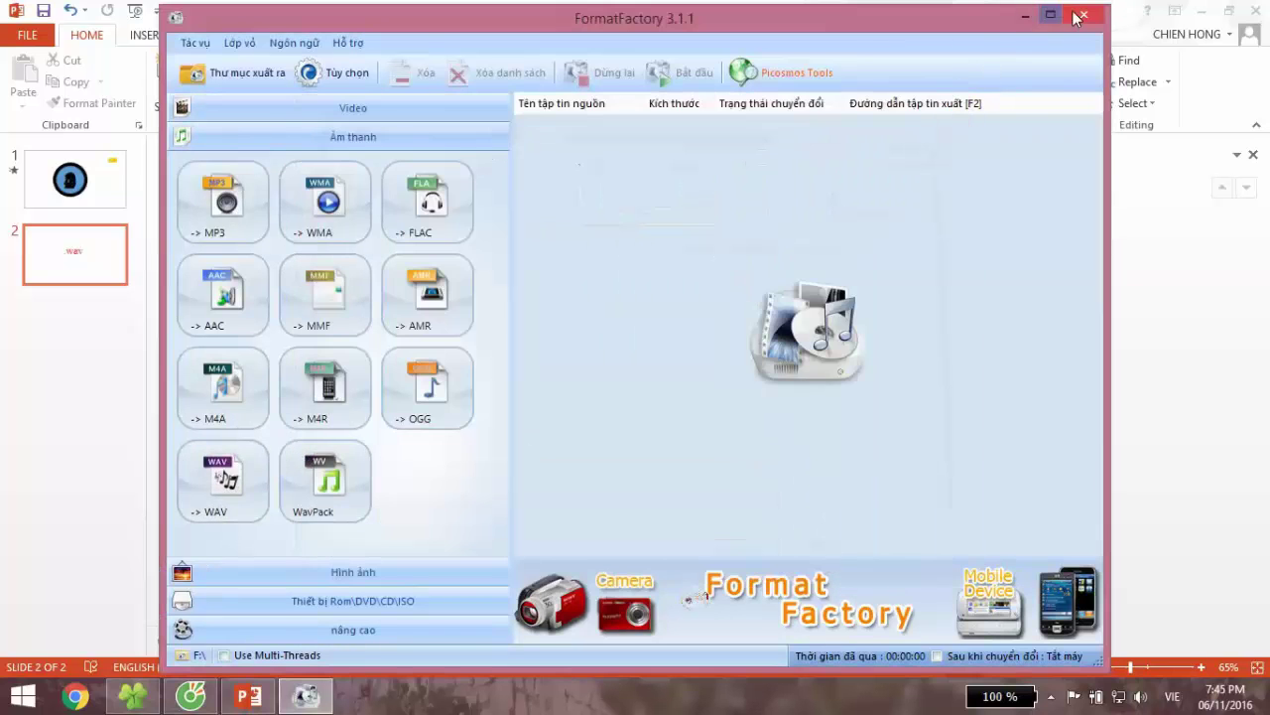
left_click(1084, 15)
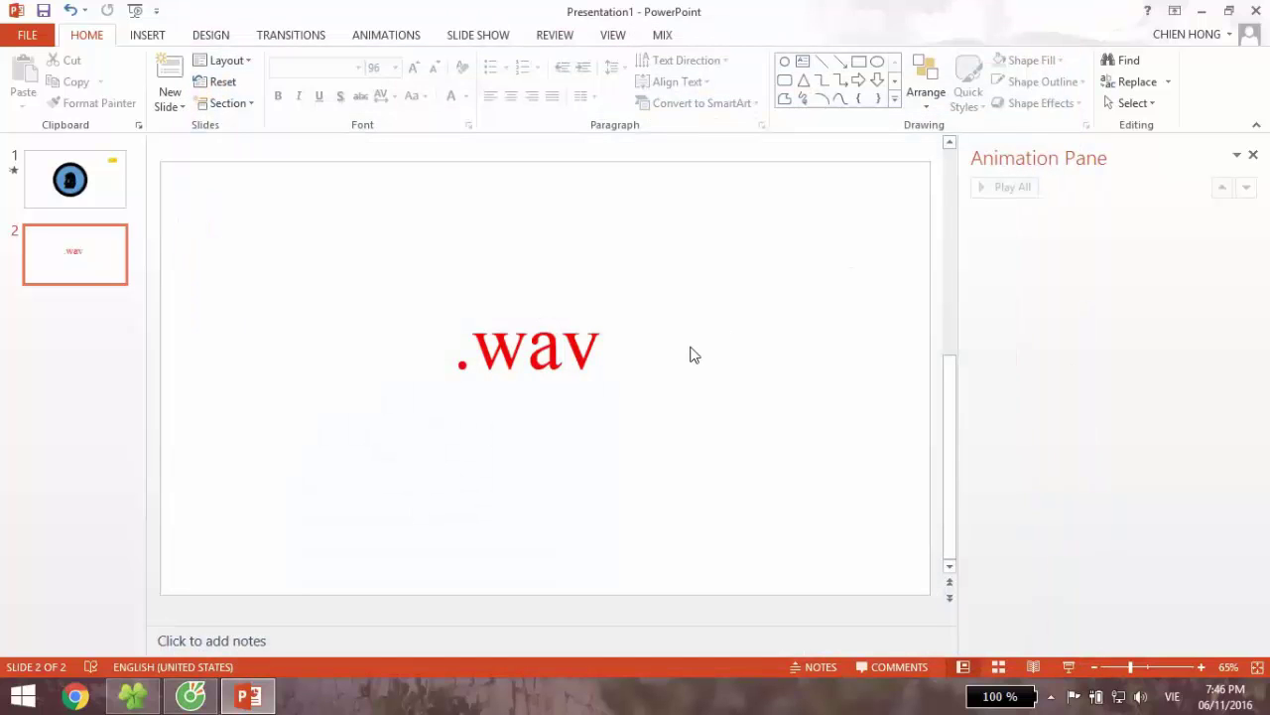
left_click(16, 199)
left_click(80, 269)
left_click(83, 190)
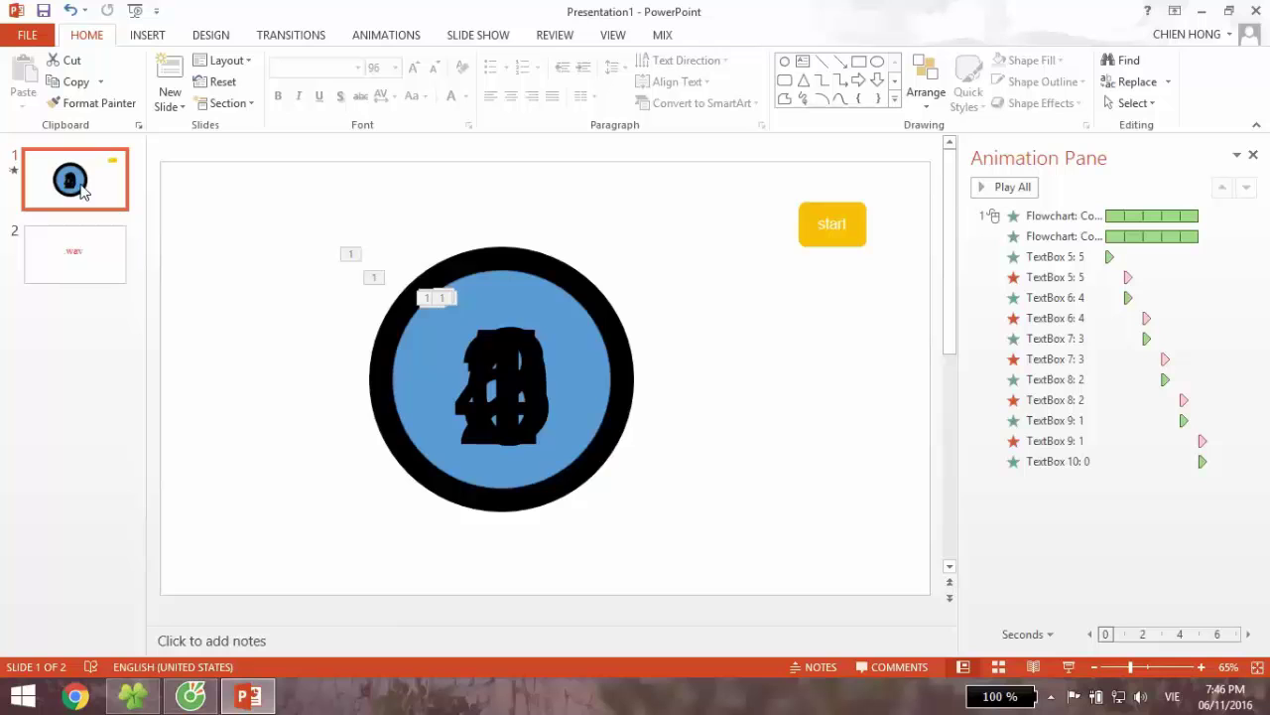